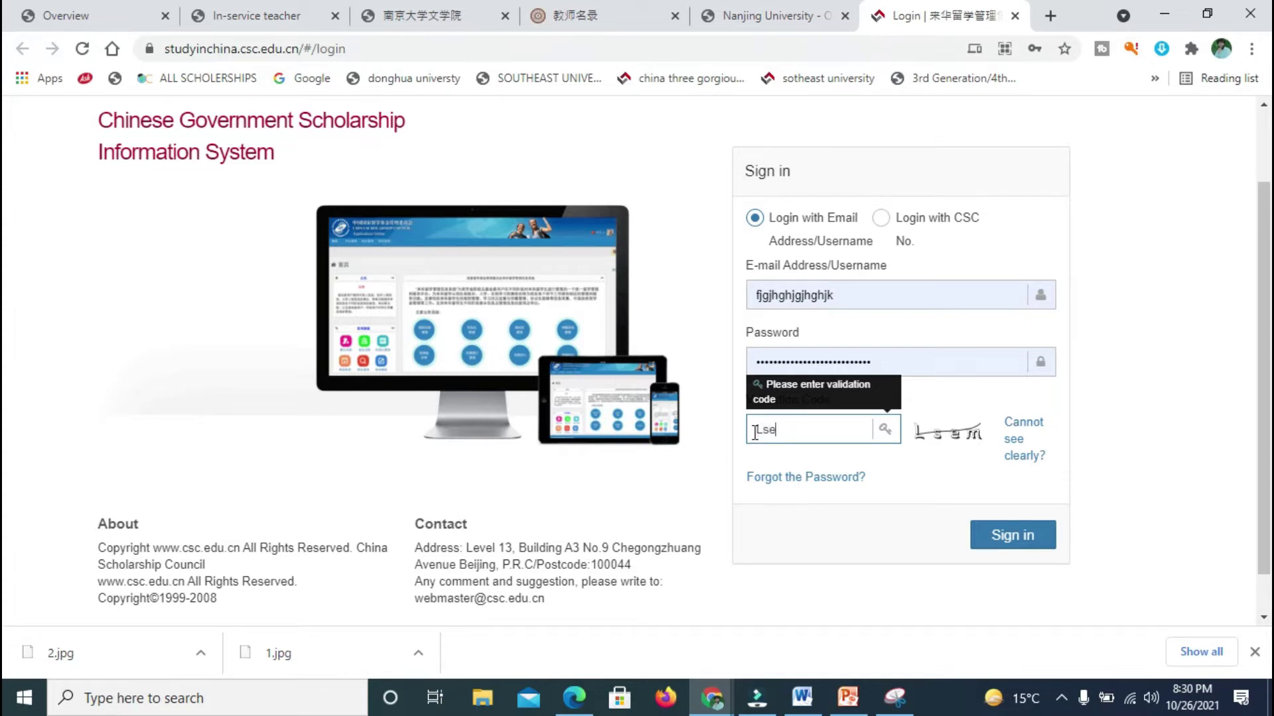
# Step: Attempt sign-in, dismiss the unverified e-mail warning and activate the account via the e-mail link
pyautogui.write('sem')
pyautogui.click(998, 536)
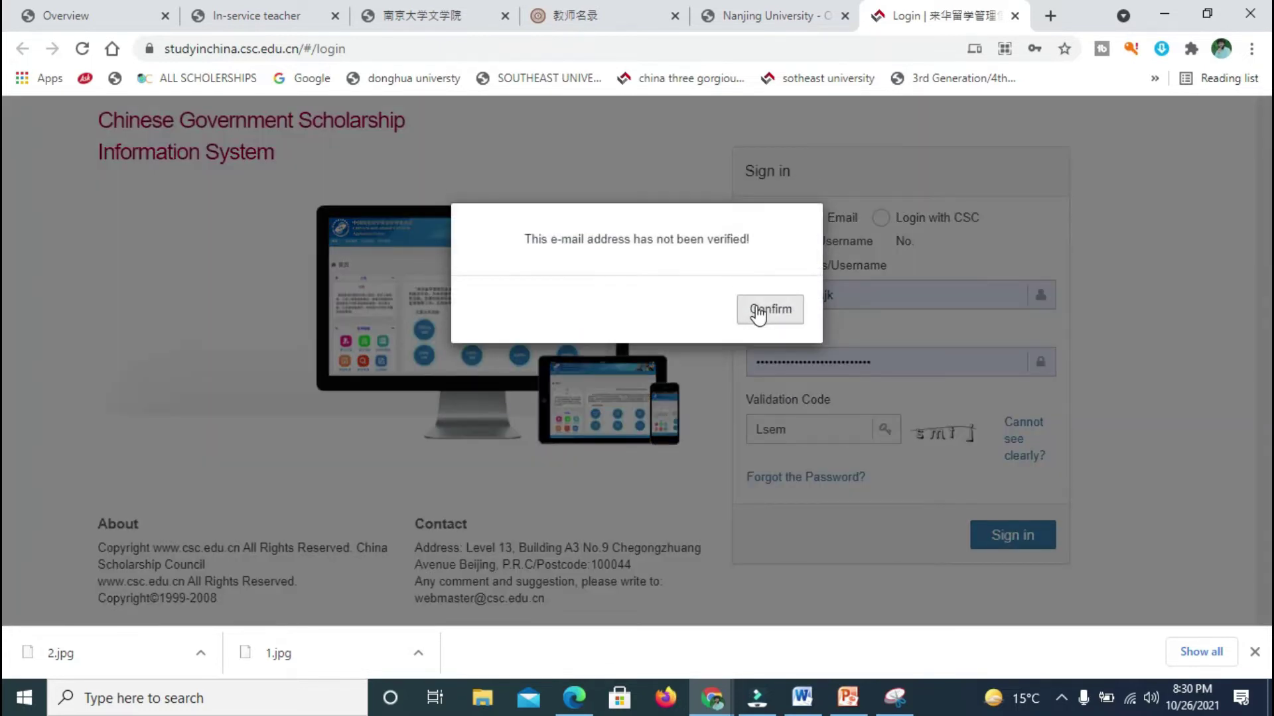
pyautogui.click(756, 312)
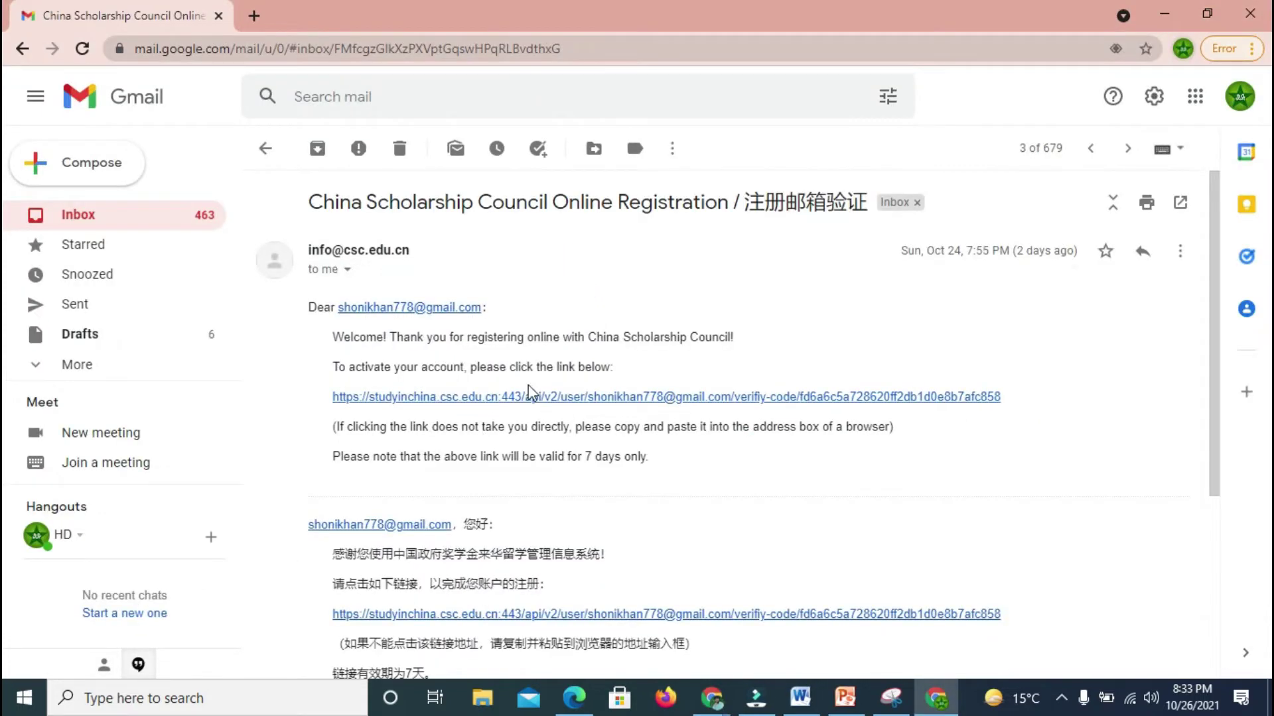
pyautogui.click(529, 396)
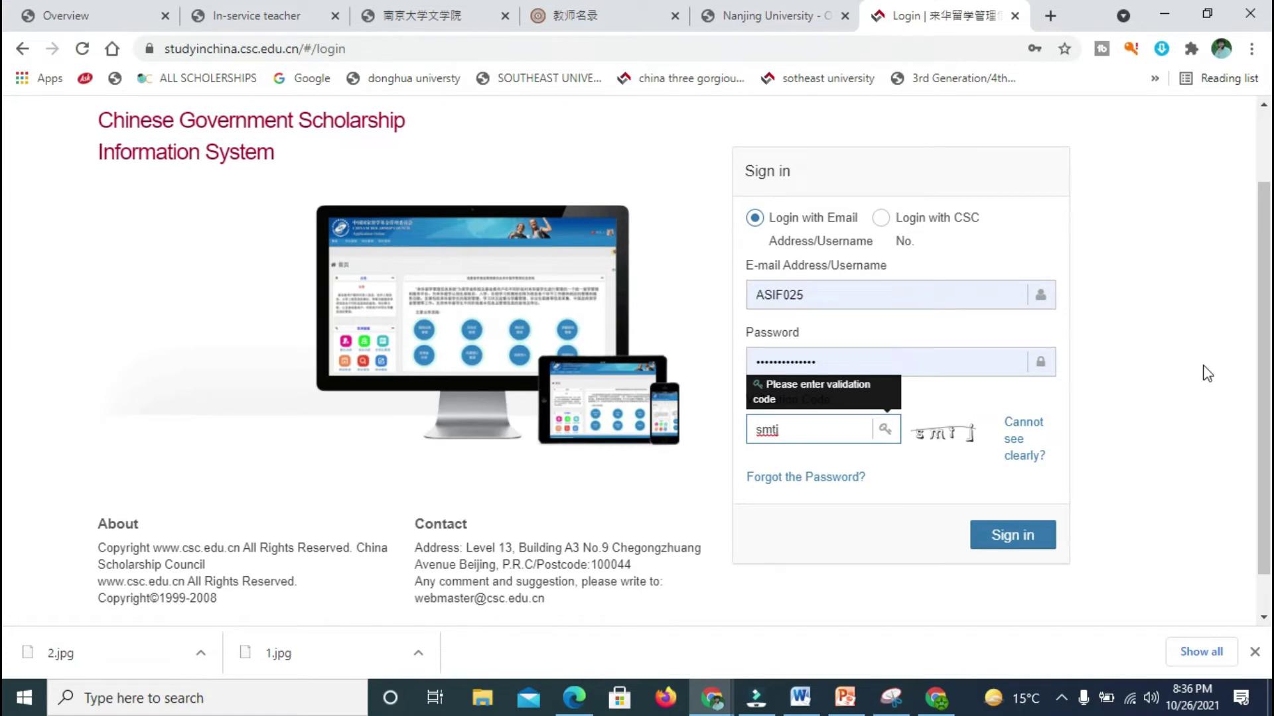
# Step: Sign in again, replacing the rejected validation code with a fresh one
pyautogui.scroll(2, 1226, 374)
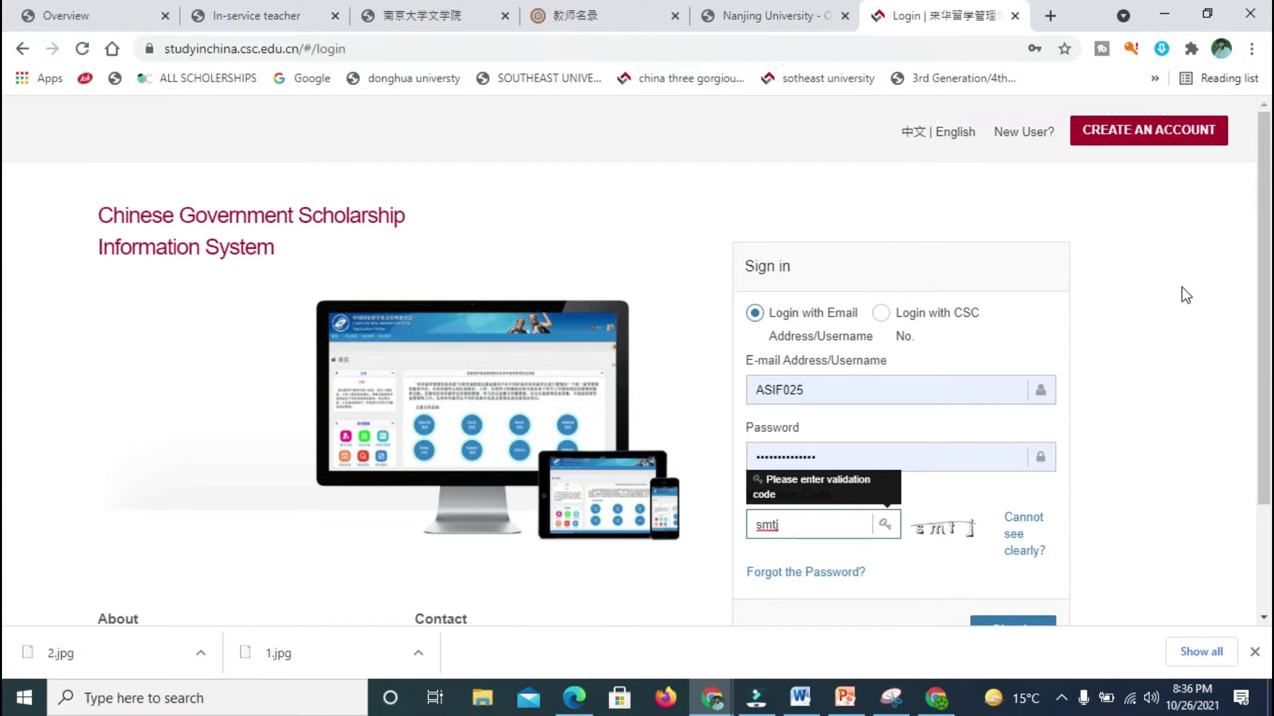
pyautogui.scroll(-3, 841, 241)
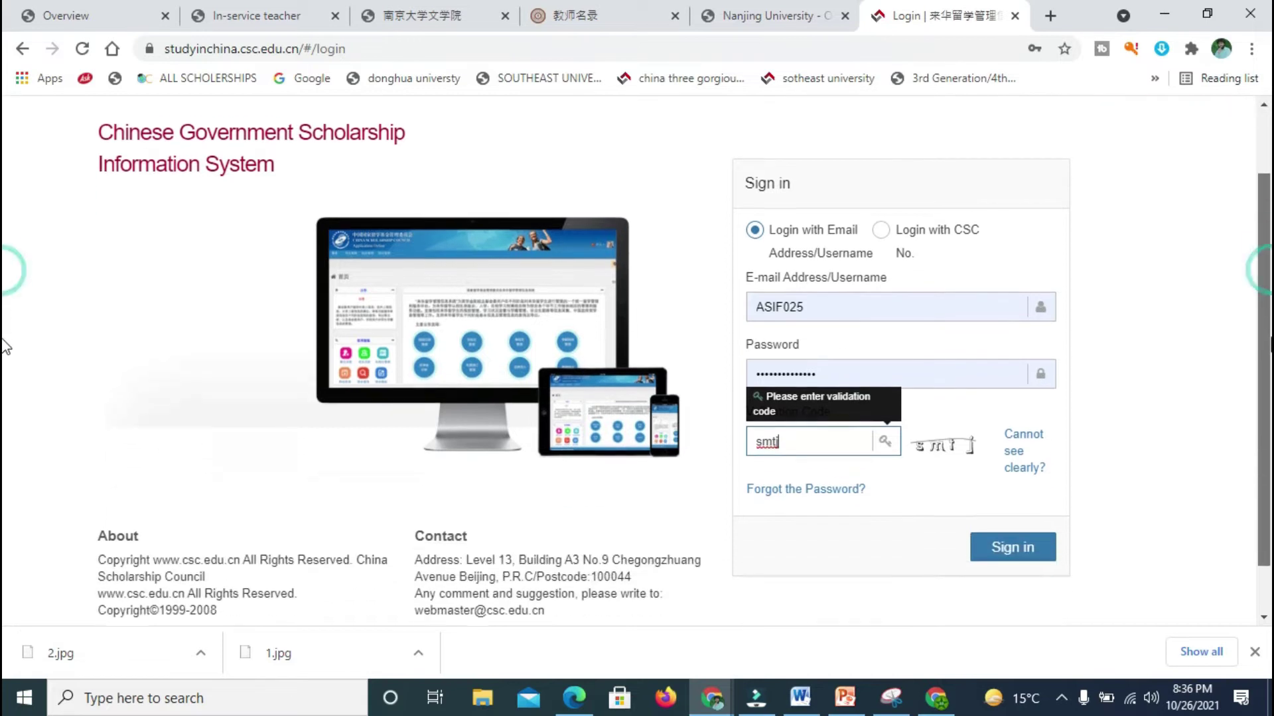
pyautogui.write('j')
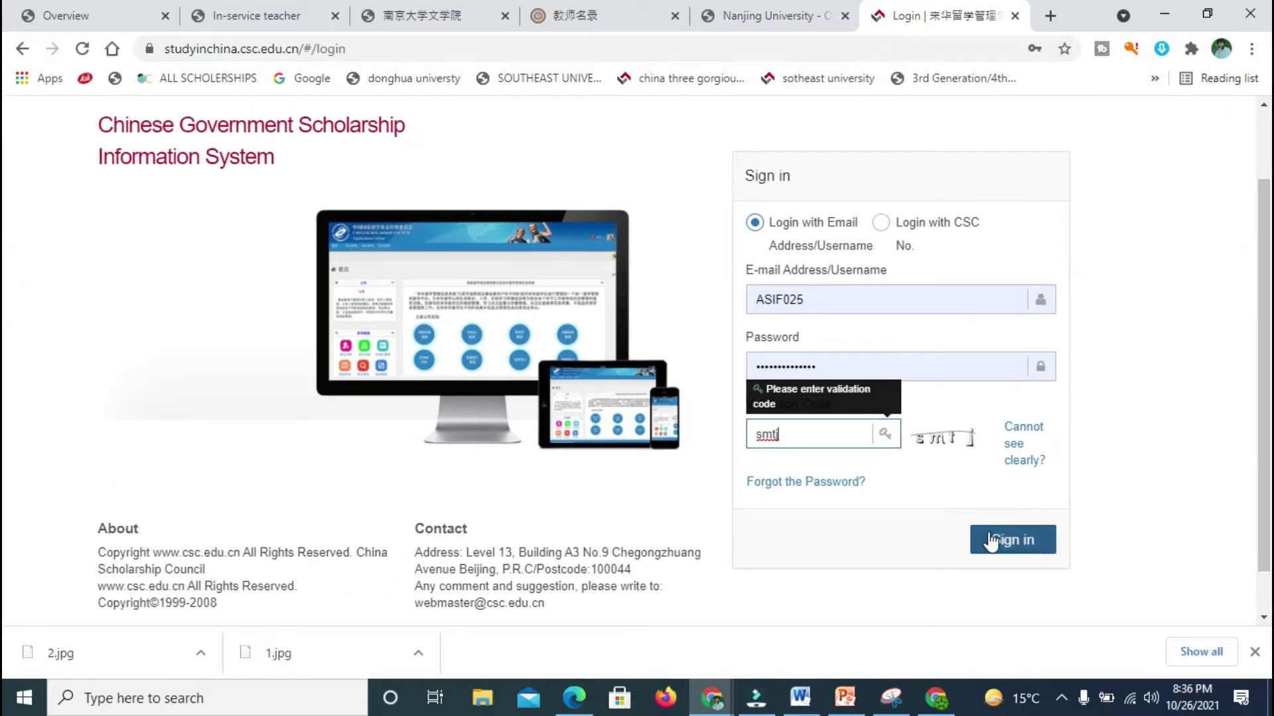
pyautogui.click(990, 537)
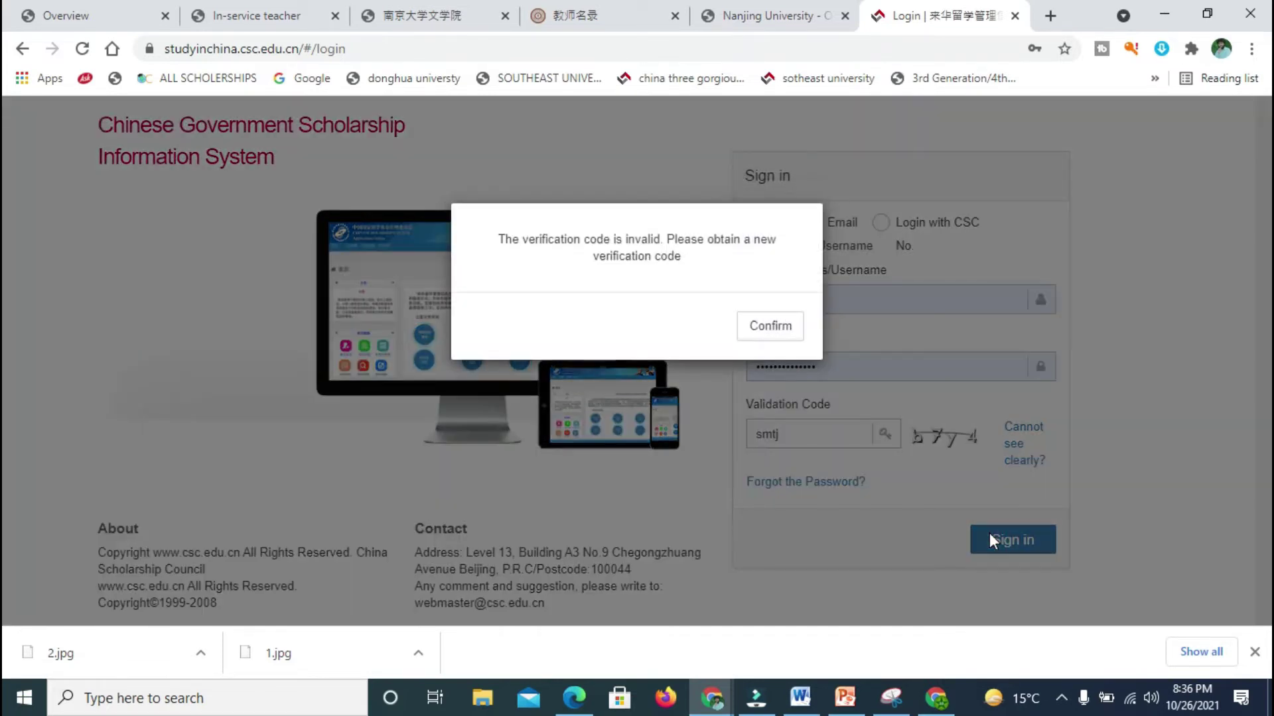
pyautogui.click(772, 330)
pyautogui.moveTo(819, 435); pyautogui.dragTo(732, 455)
pyautogui.write('b7y')
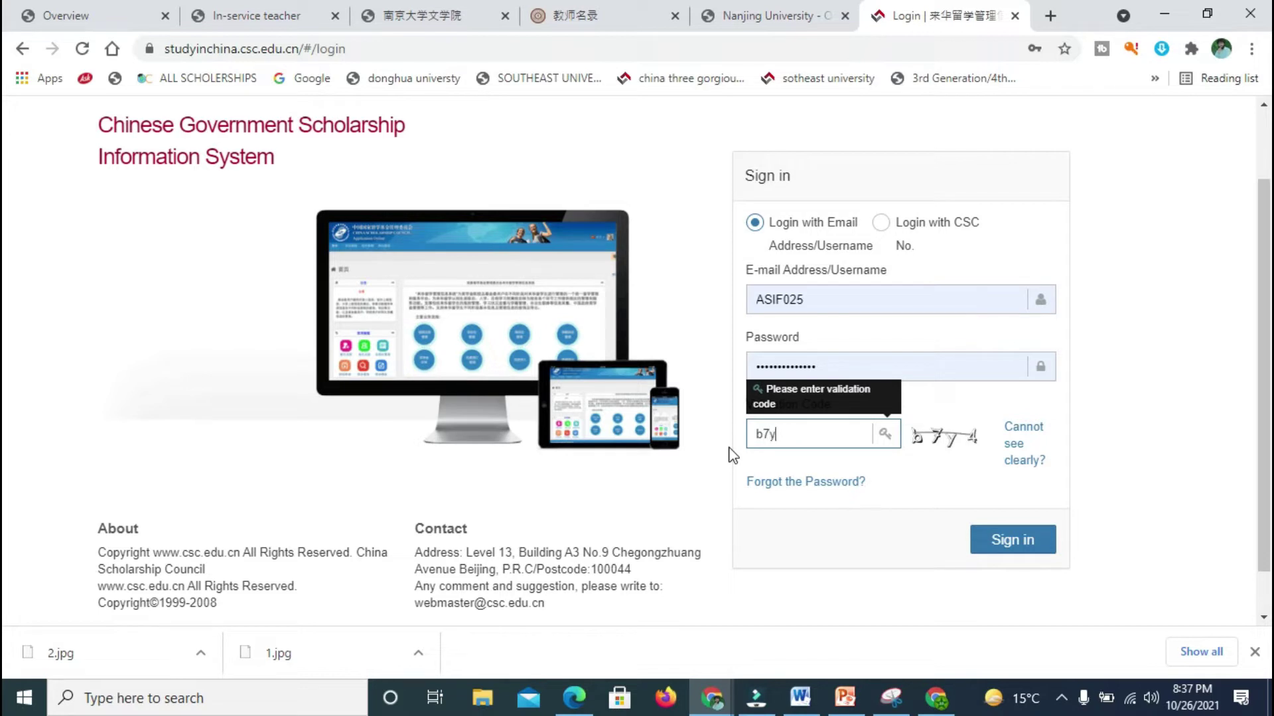
pyautogui.click(986, 540)
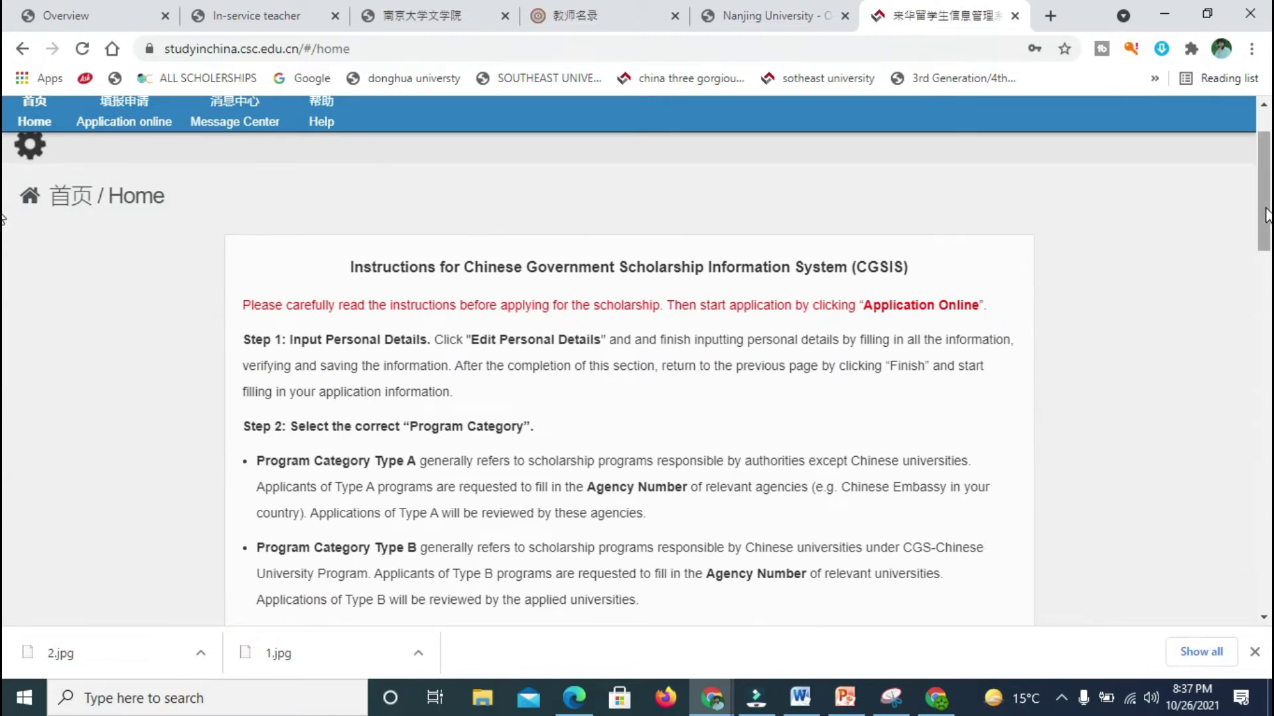
# Step: Skim the CGSIS instructions and open Application online, showing status Unsubmitted
pyautogui.scroll(-4, 5, 282)
pyautogui.scroll(-12, 5, 282)
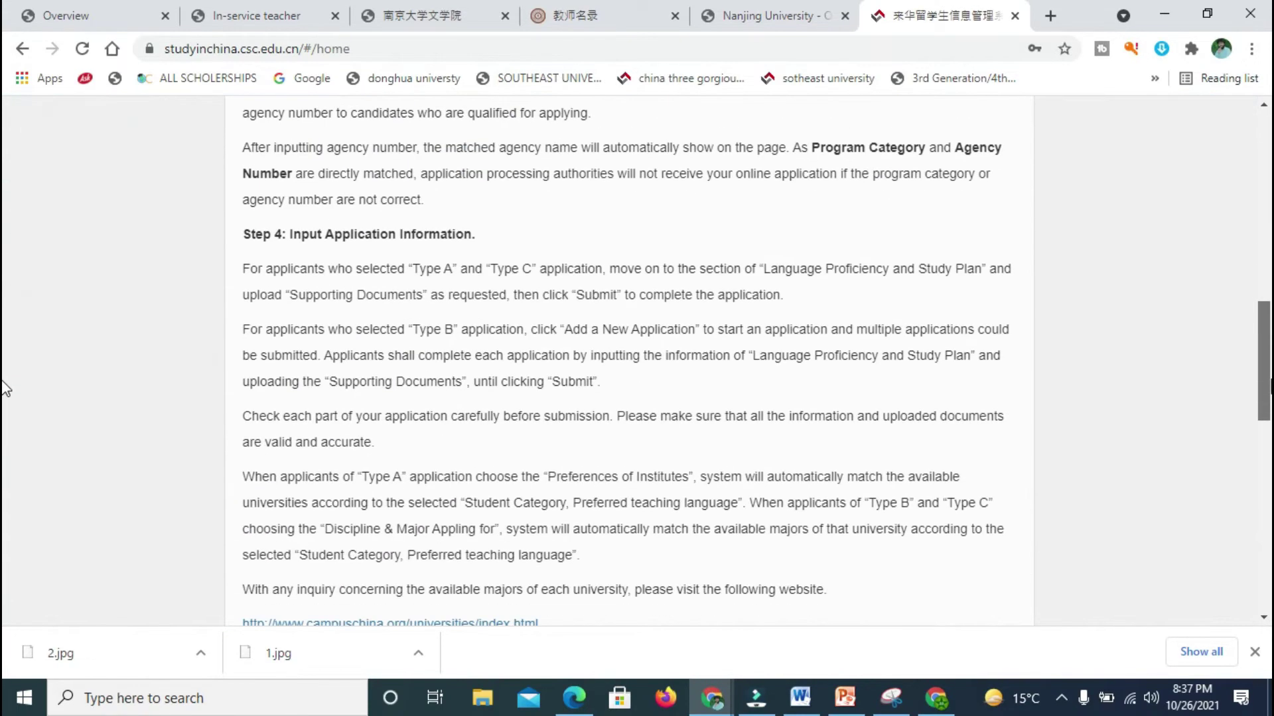
pyautogui.scroll(-5, 5, 470)
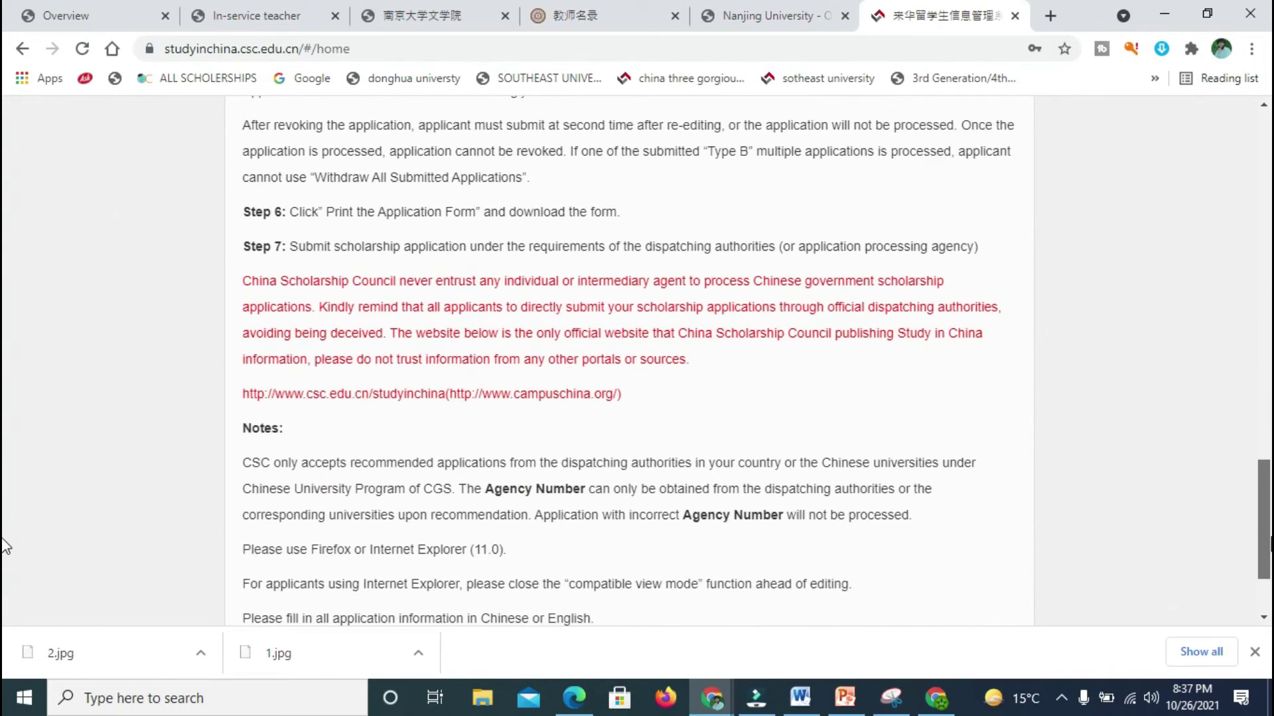
pyautogui.scroll(18, 6, 540)
pyautogui.scroll(5, 5, 258)
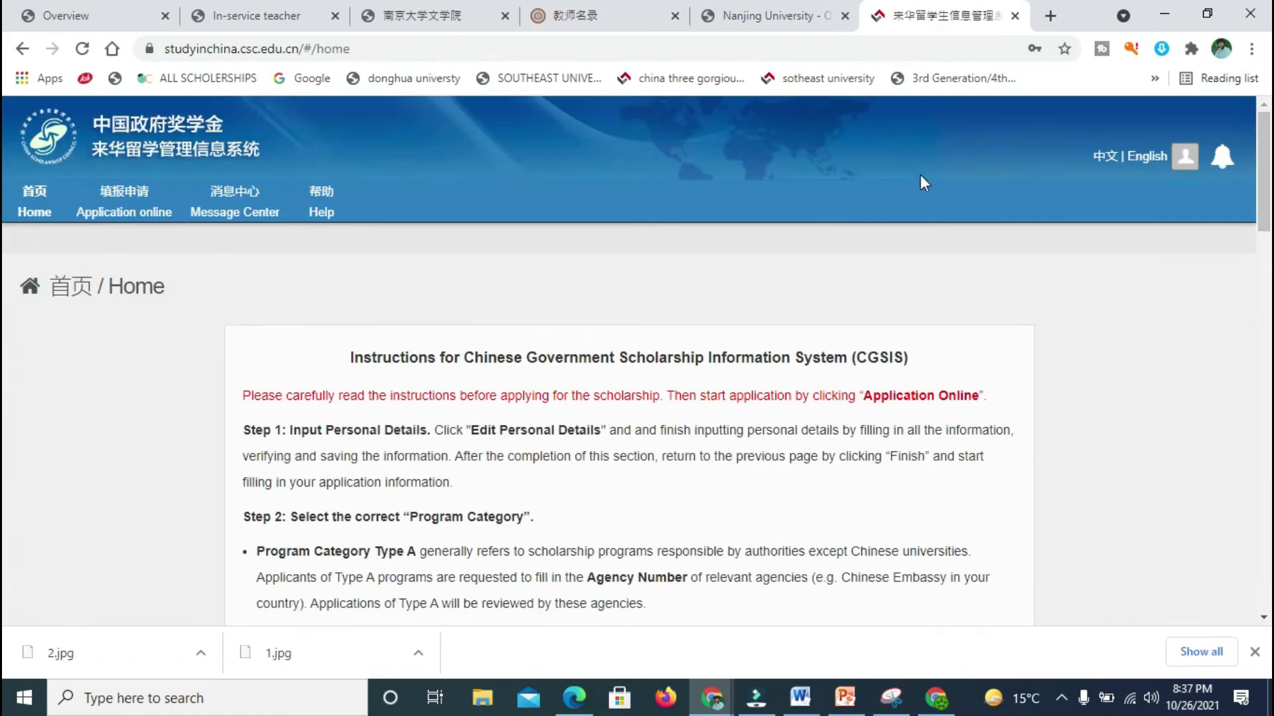
pyautogui.click(128, 232)
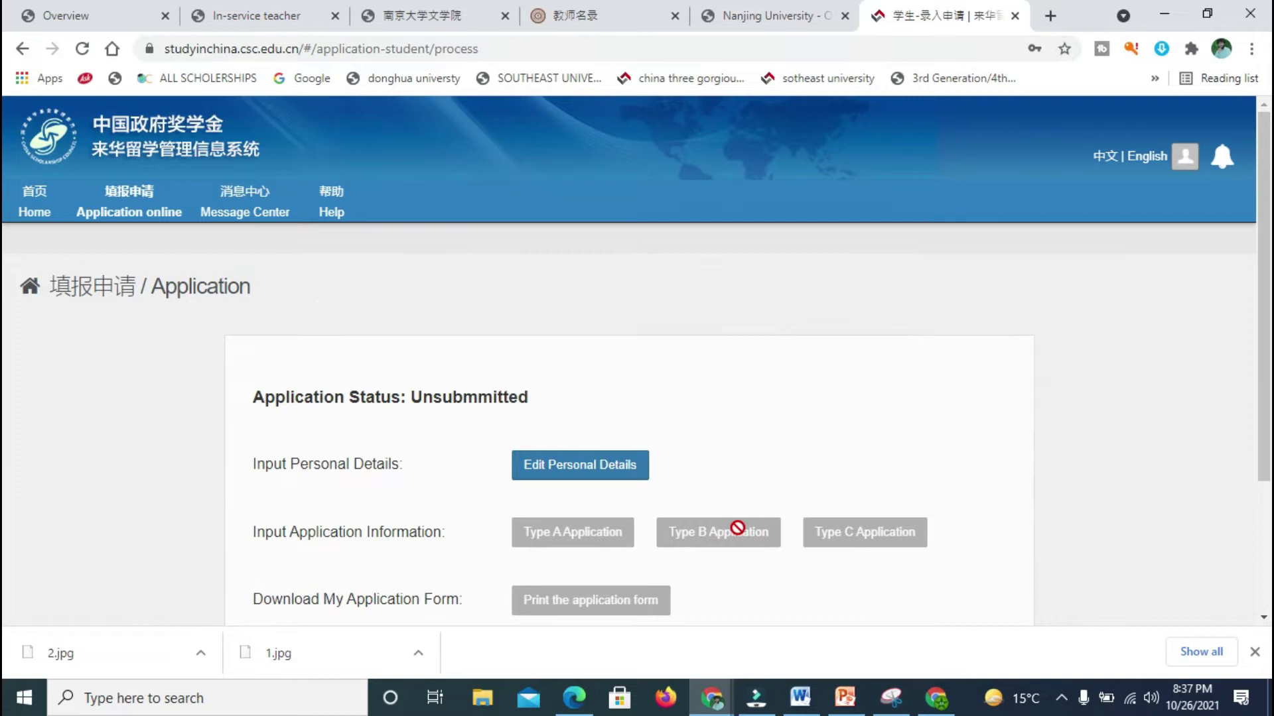
pyautogui.scroll(-1, 737, 528)
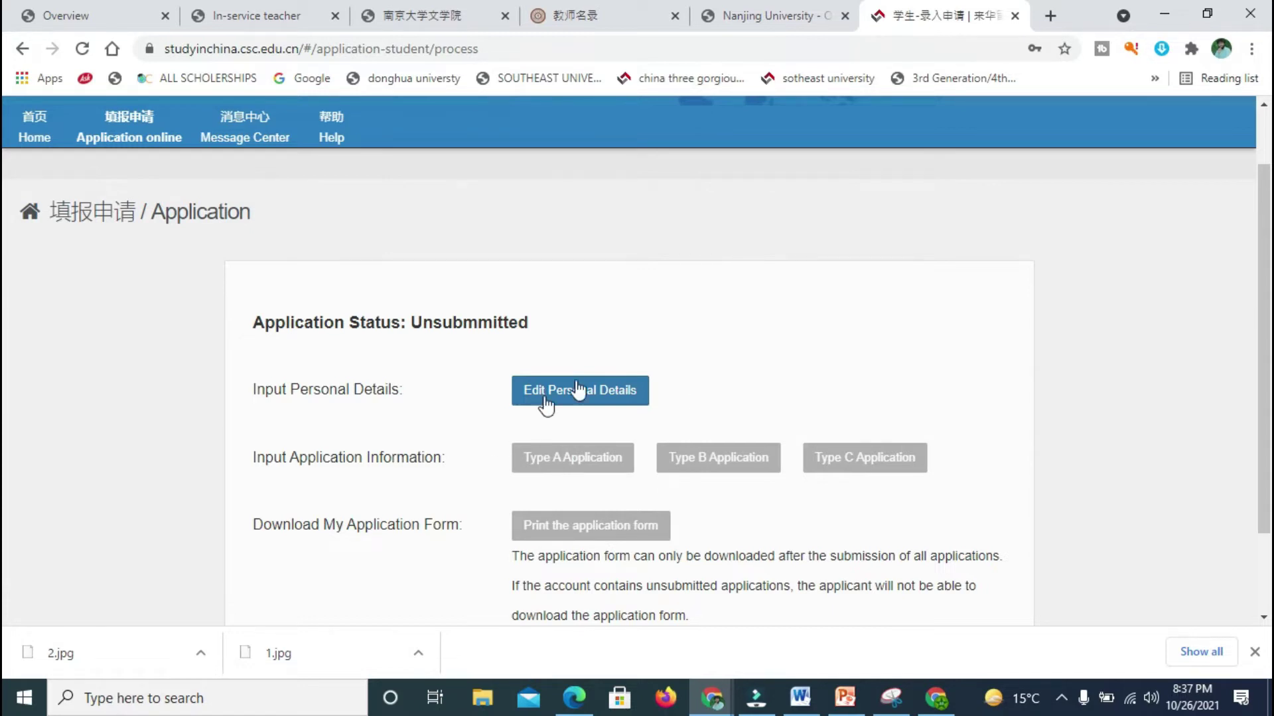
# Step: Open the personal details form and fill given name and surname from saved suggestions
pyautogui.click(622, 397)
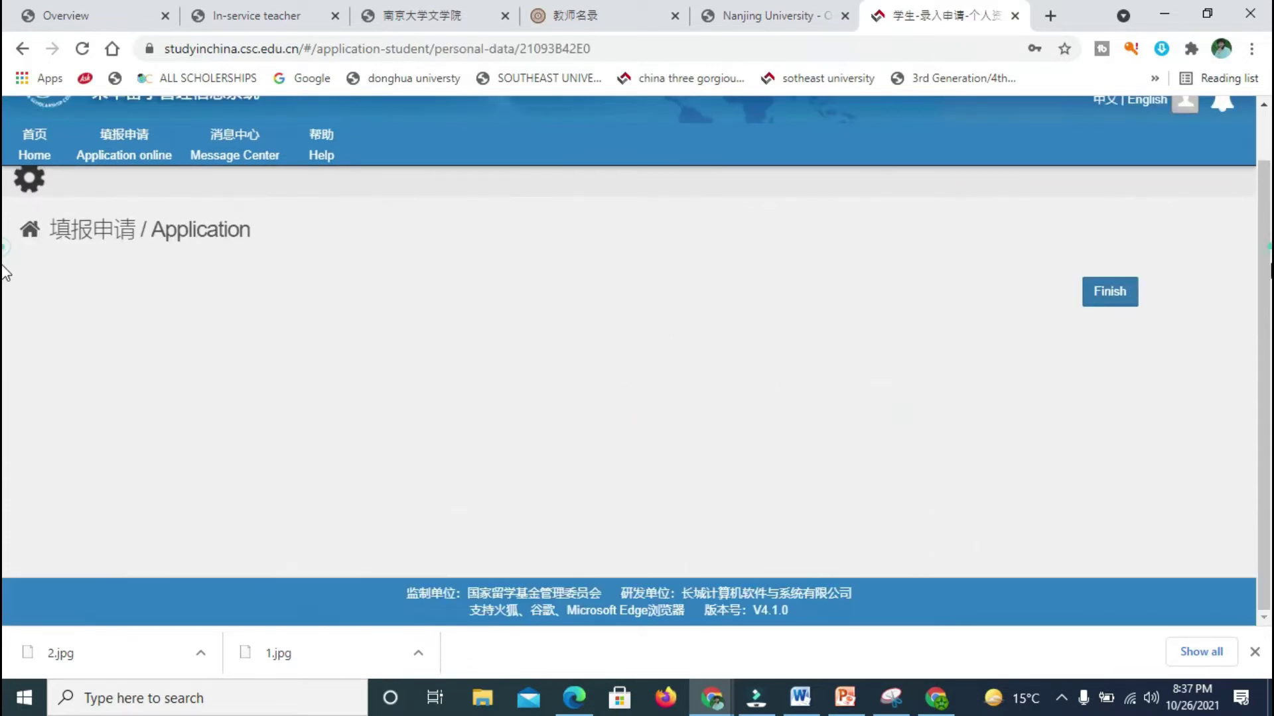
pyautogui.scroll(-20, 4, 316)
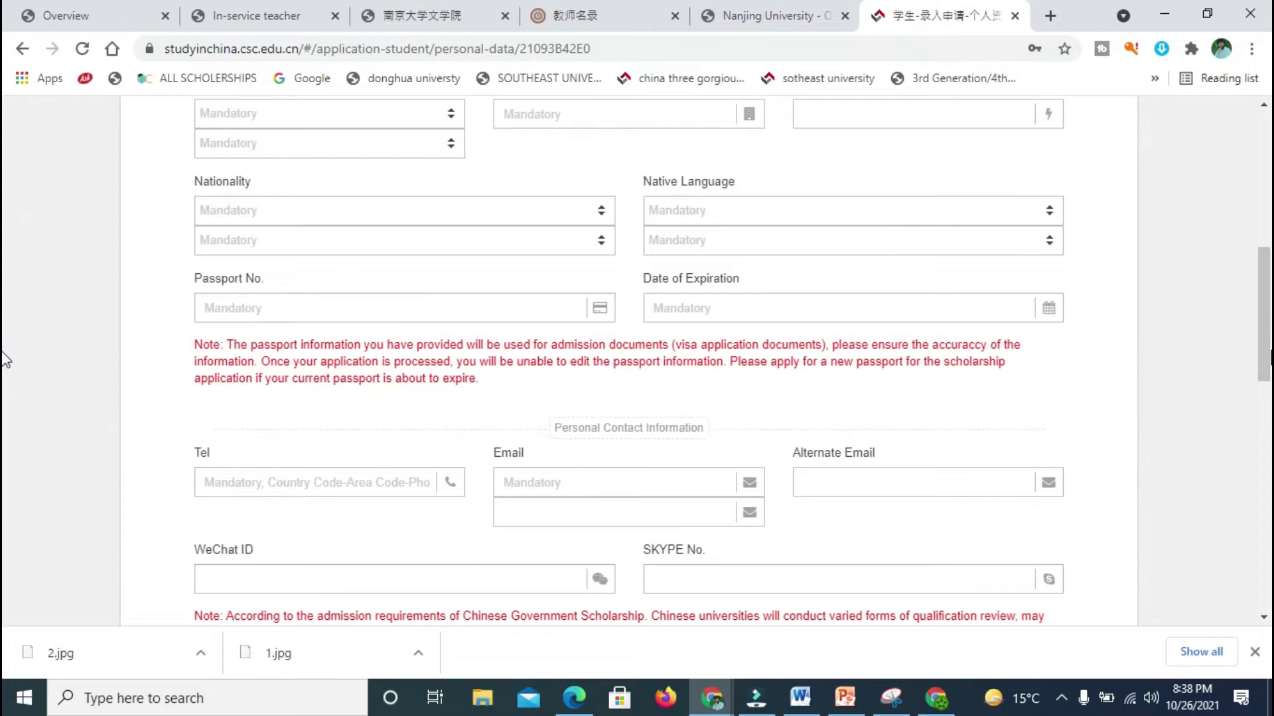
pyautogui.scroll(20, 4, 258)
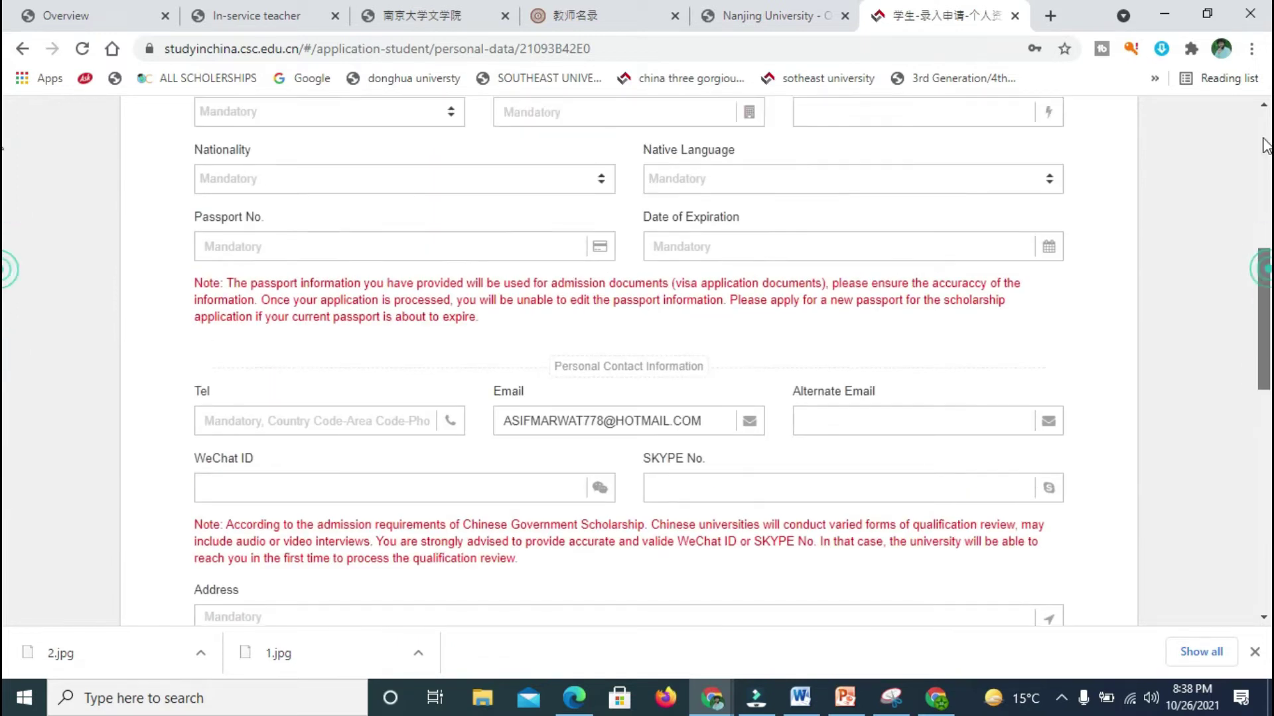
pyautogui.click(350, 488)
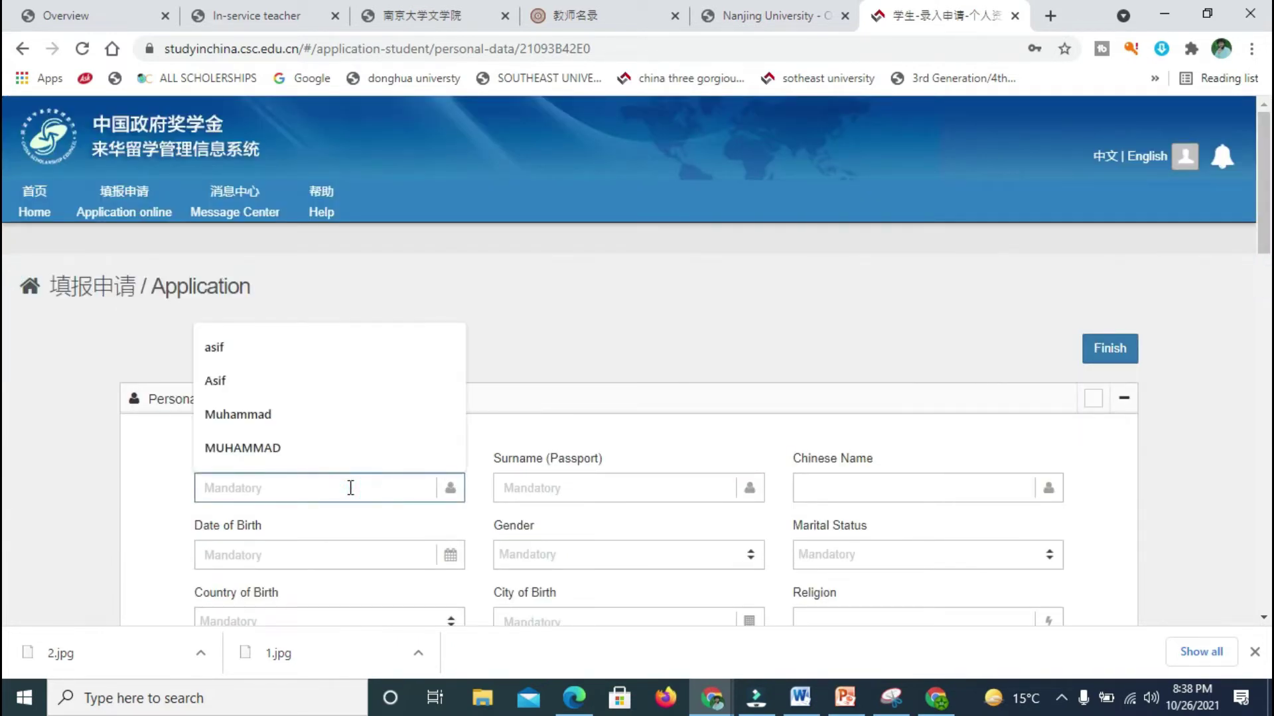
pyautogui.click(310, 448)
pyautogui.click(511, 483)
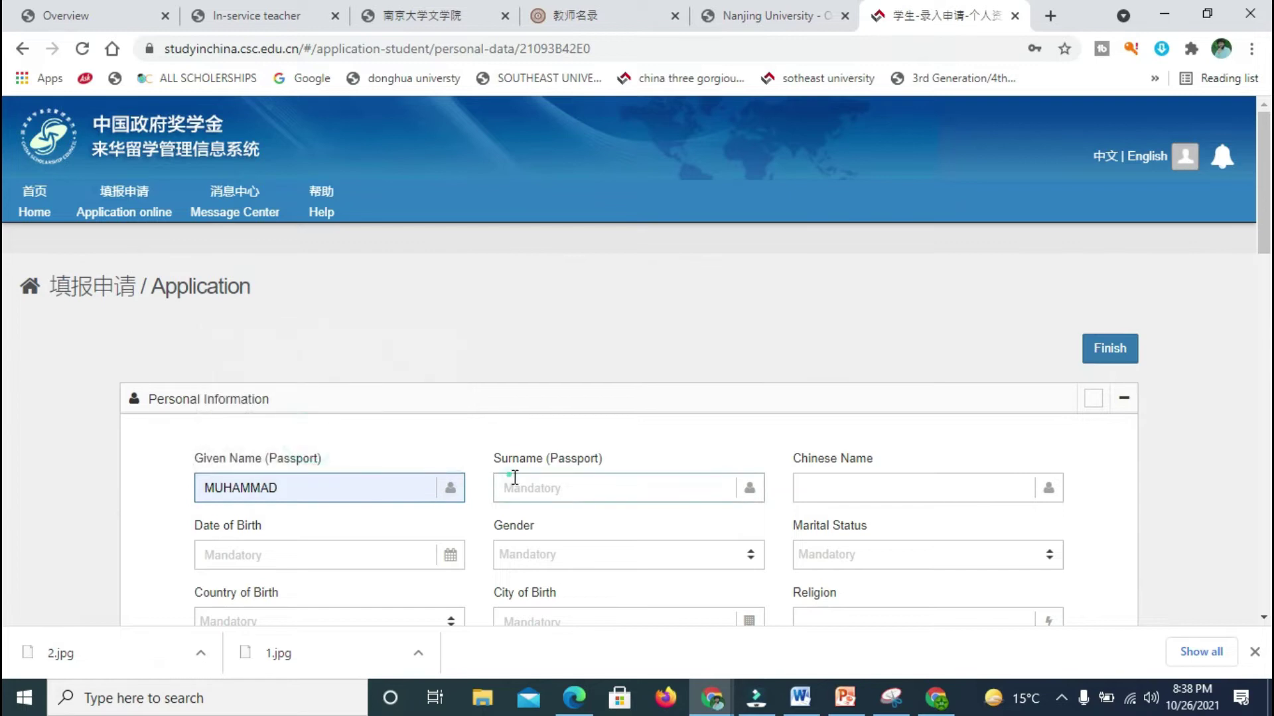
pyautogui.click(534, 446)
pyautogui.click(806, 486)
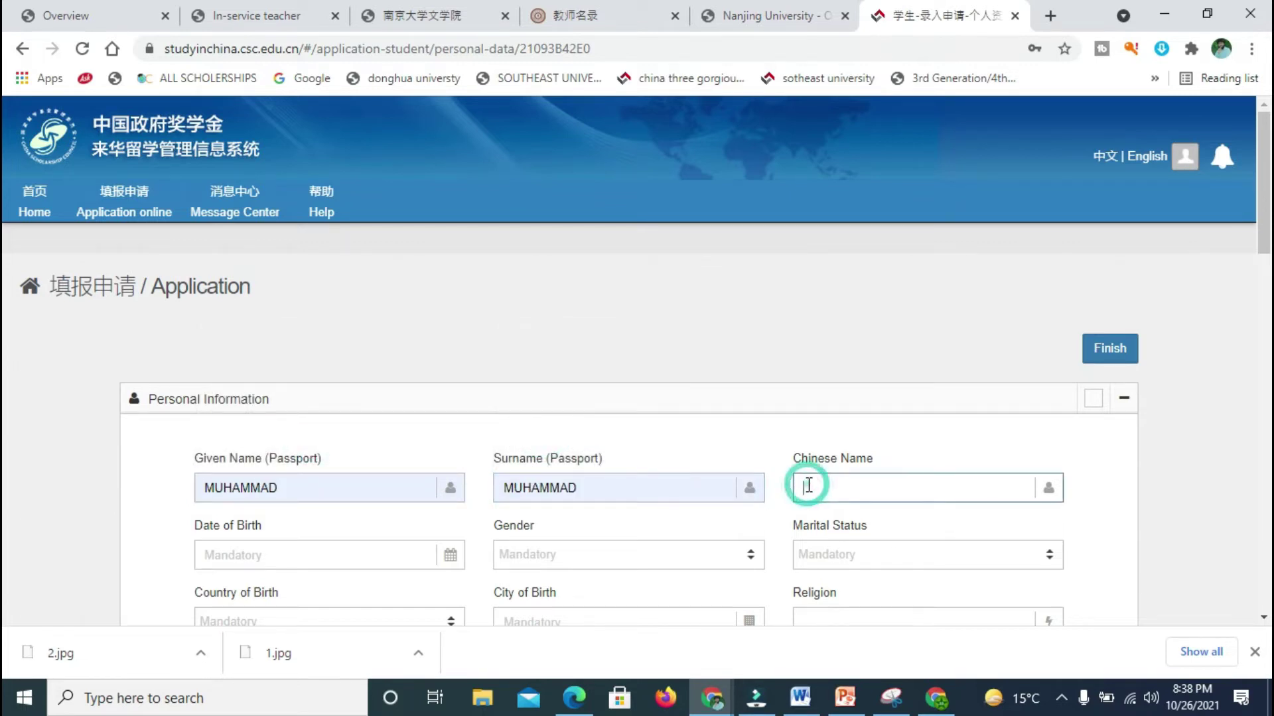
# Step: Set the date of birth to 1992-03-04
pyautogui.click(373, 542)
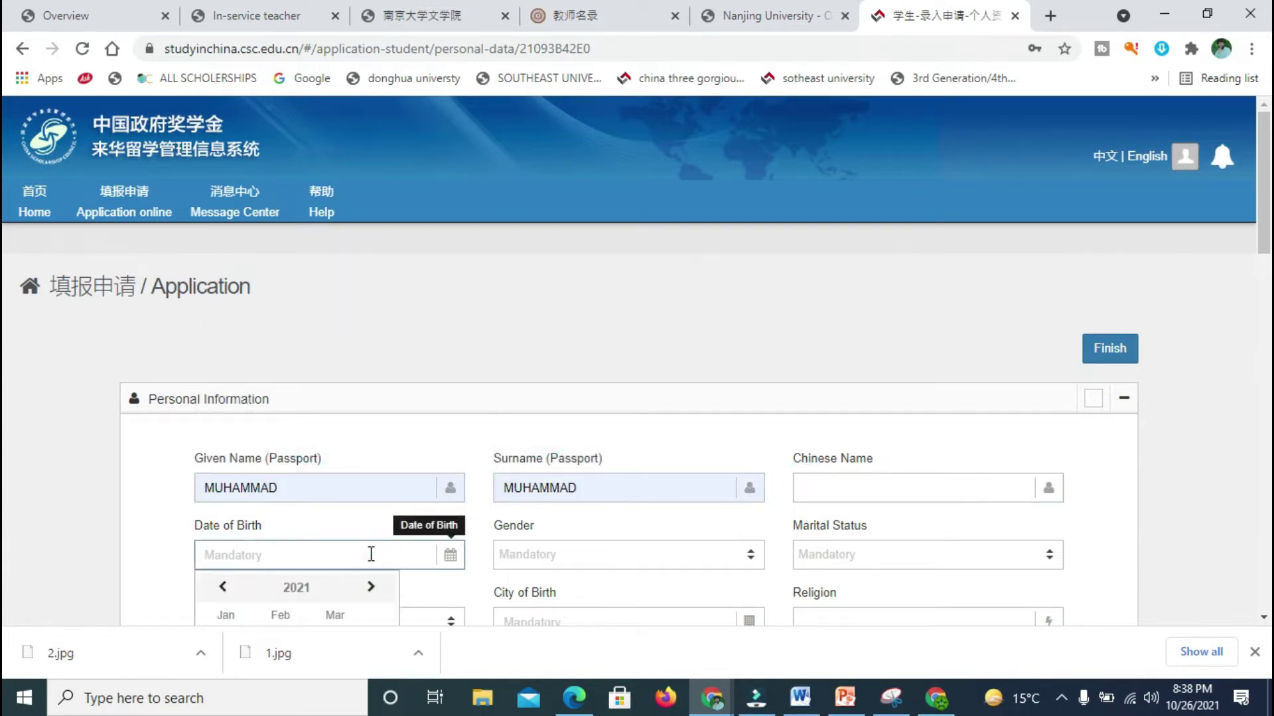
pyautogui.click(223, 587)
pyautogui.click(223, 586)
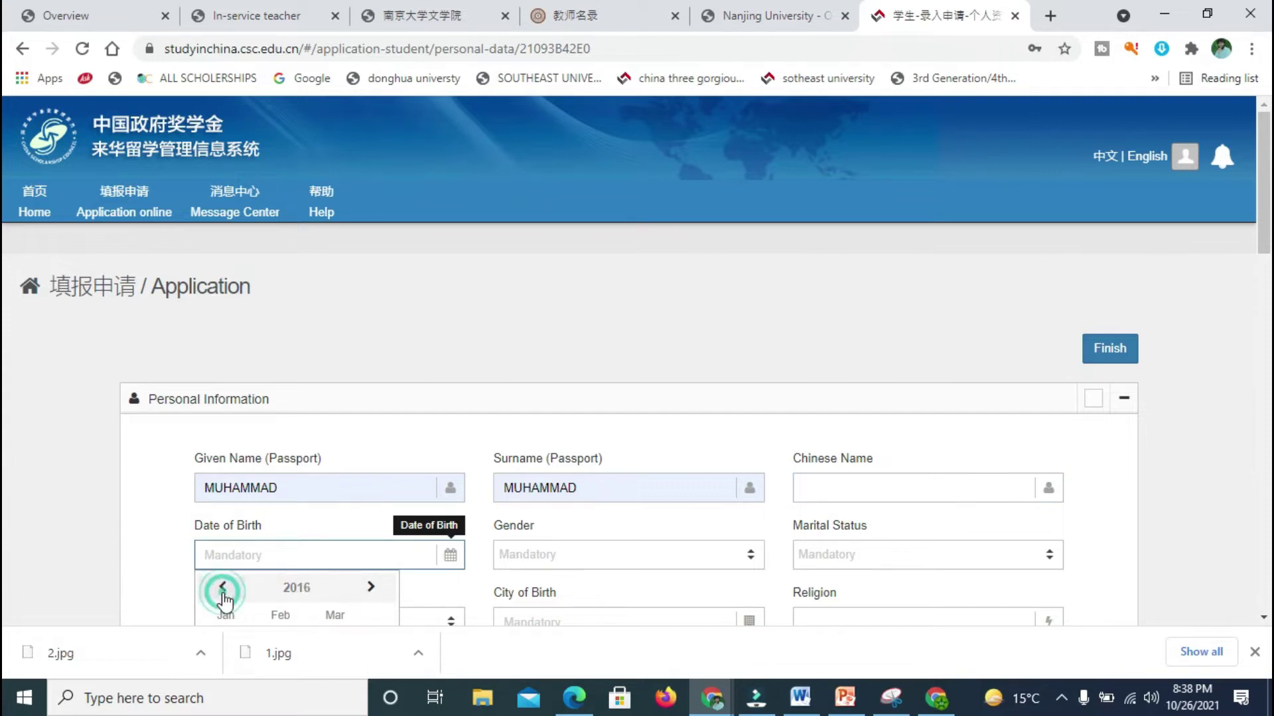
pyautogui.click(223, 587)
pyautogui.click(223, 588)
pyautogui.click(223, 588)
pyautogui.click(223, 587)
pyautogui.click(223, 588)
pyautogui.click(222, 588)
pyautogui.click(223, 588)
pyautogui.click(223, 588)
pyautogui.click(223, 587)
pyautogui.click(223, 587)
pyautogui.click(223, 588)
pyautogui.click(223, 588)
pyautogui.click(223, 587)
pyautogui.click(338, 615)
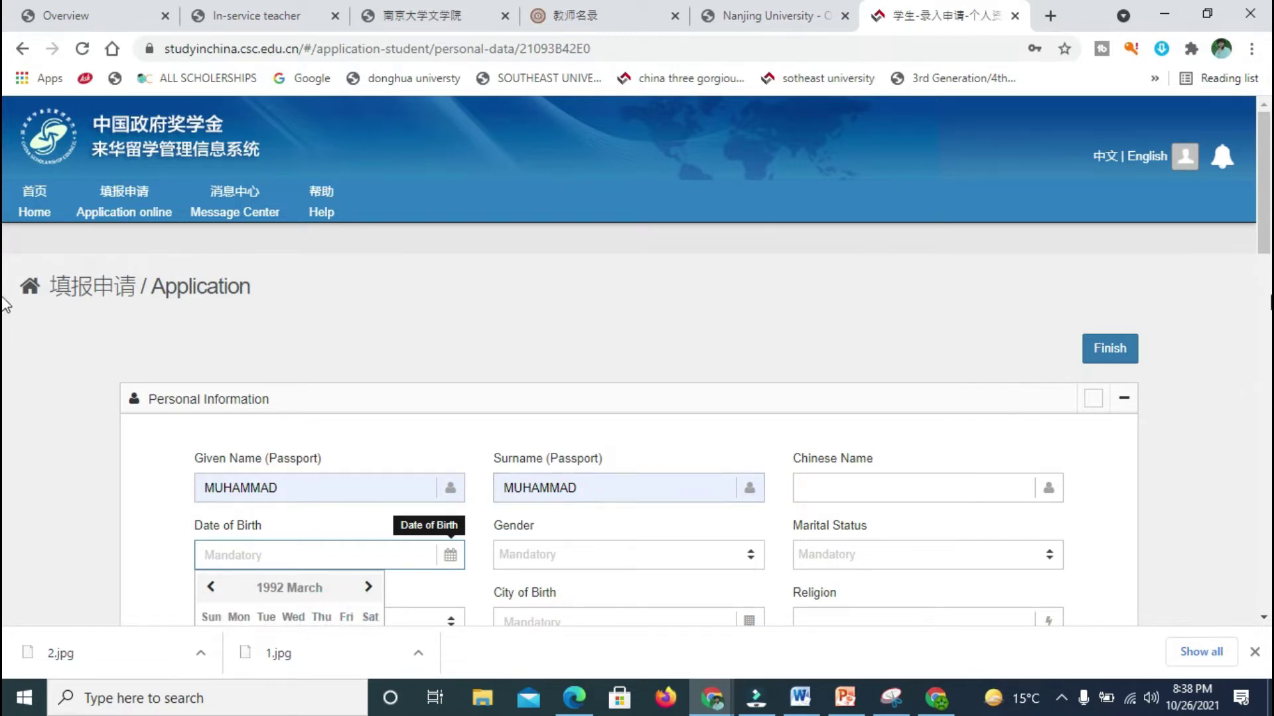
pyautogui.scroll(-2, 7, 292)
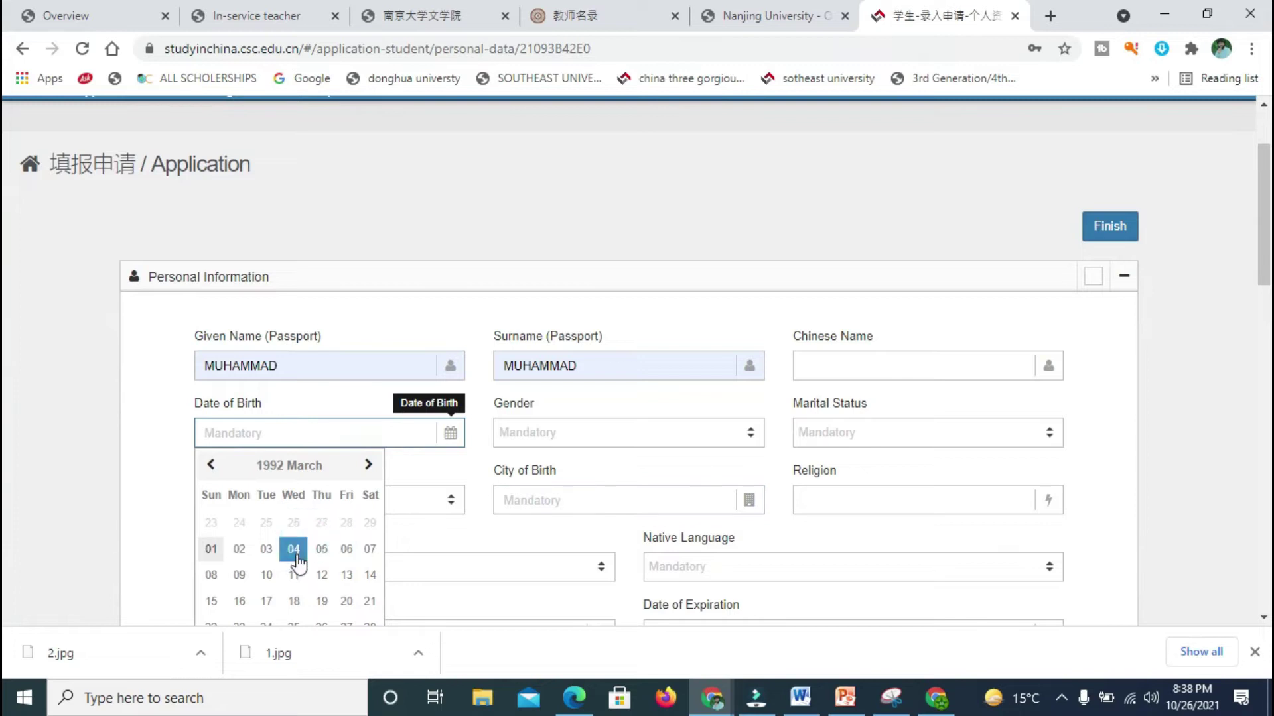
pyautogui.click(295, 549)
# Step: Set gender Male, marital status Single, and city of birth from a saved suggestion
pyautogui.click(540, 439)
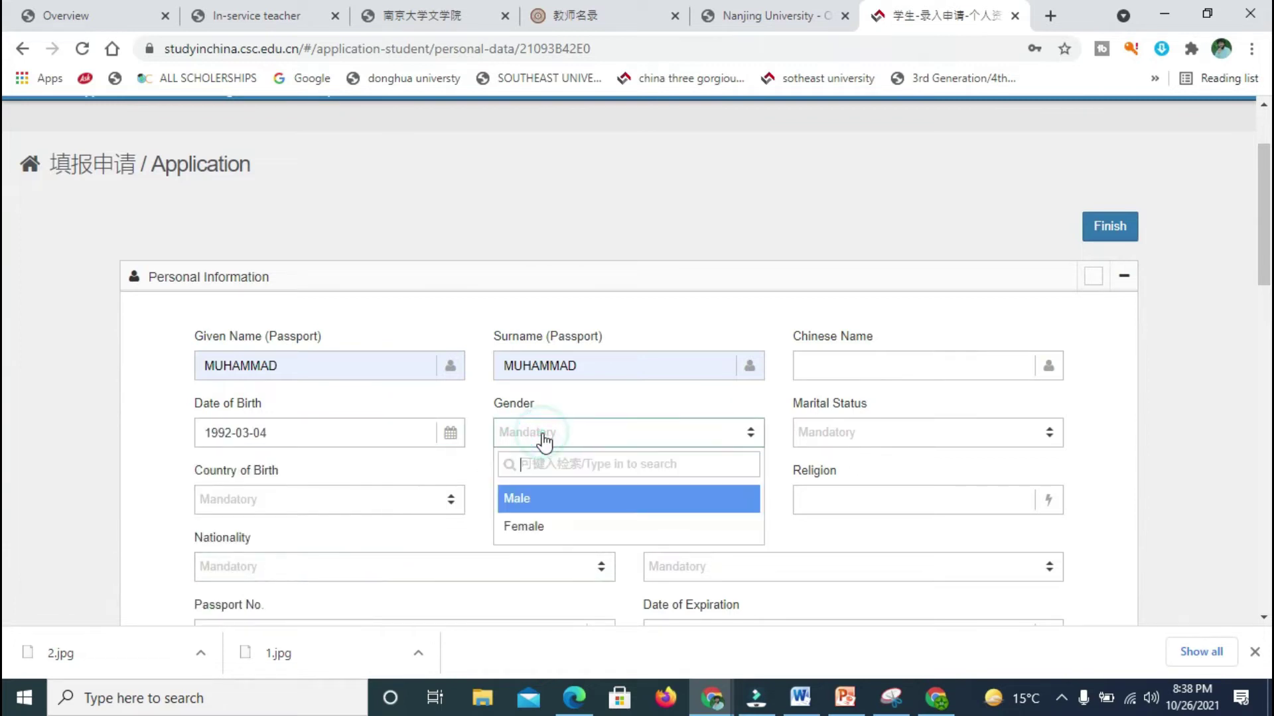
pyautogui.click(535, 504)
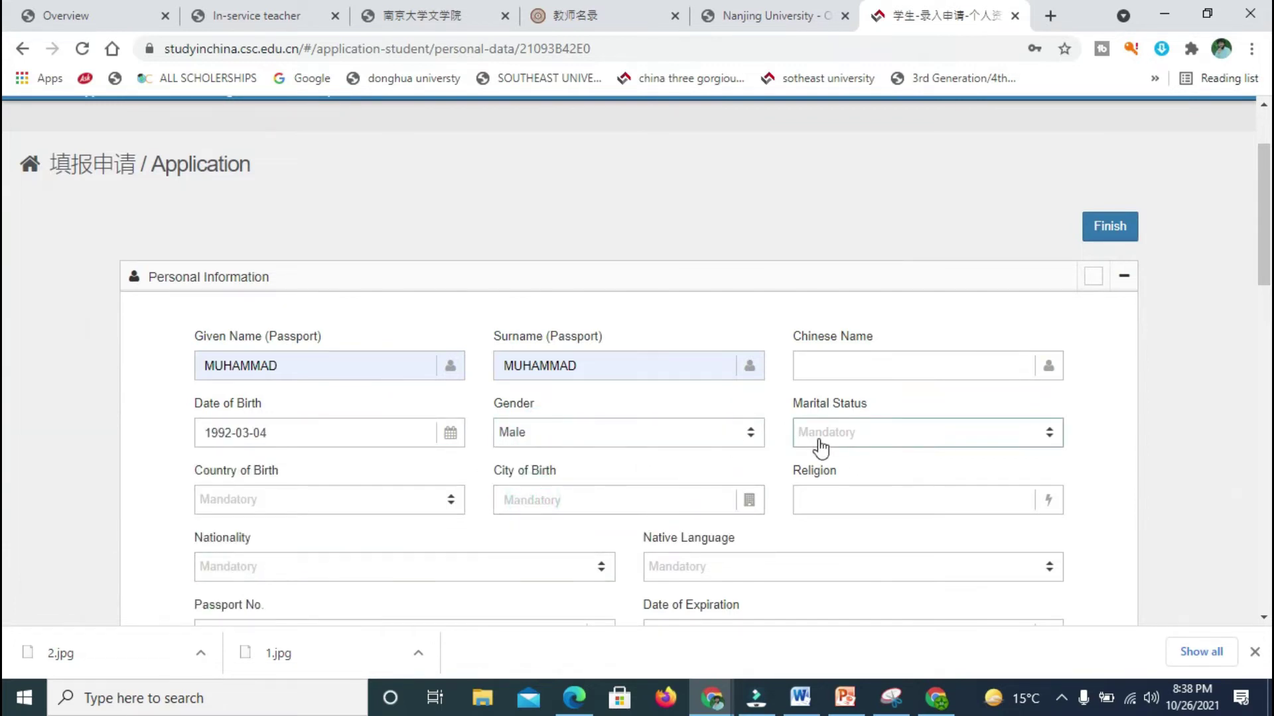
pyautogui.click(819, 445)
pyautogui.click(822, 526)
pyautogui.click(567, 498)
pyautogui.click(548, 543)
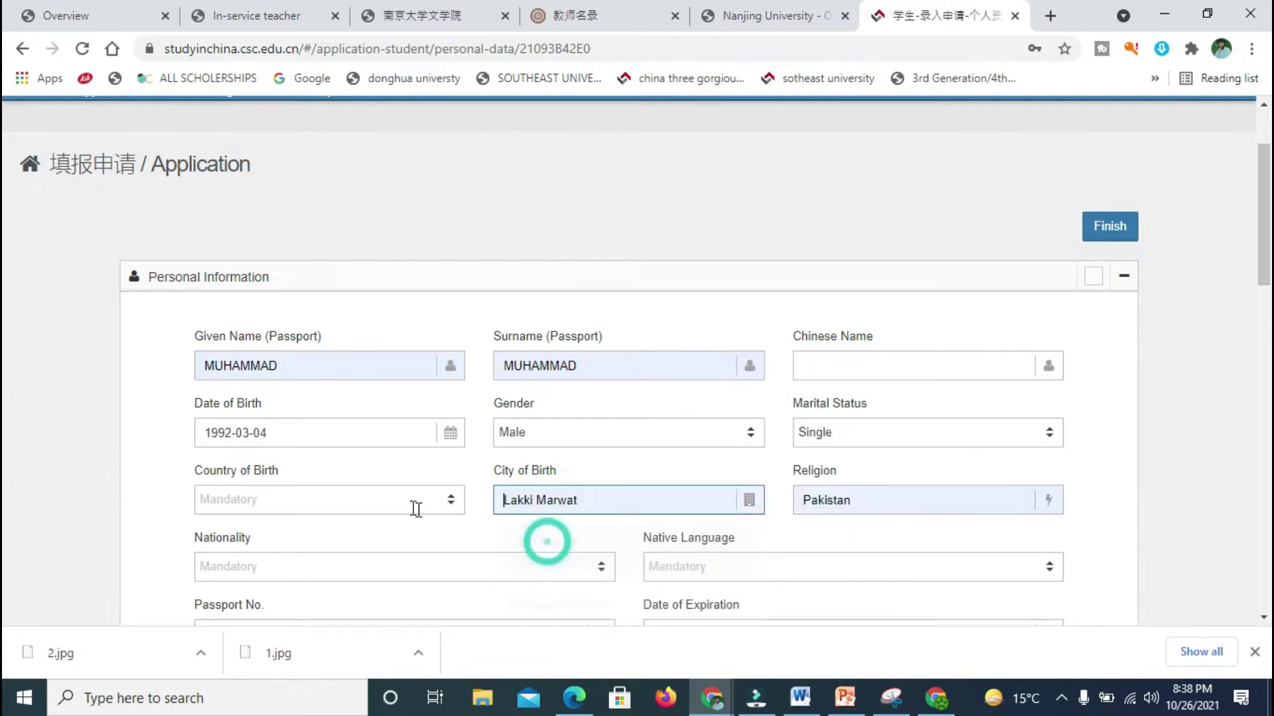
# Step: Set country of birth and nationality to Pakistan and native language to Urdu
pyautogui.click(391, 505)
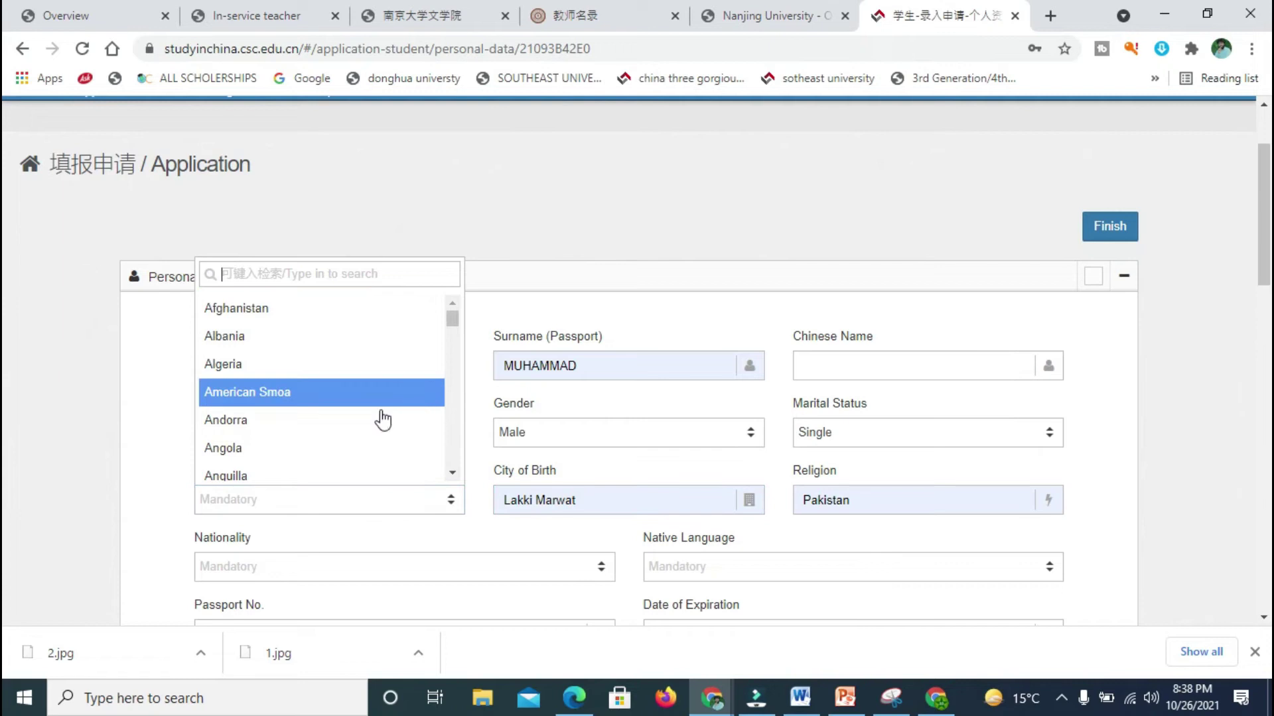
pyautogui.write('p')
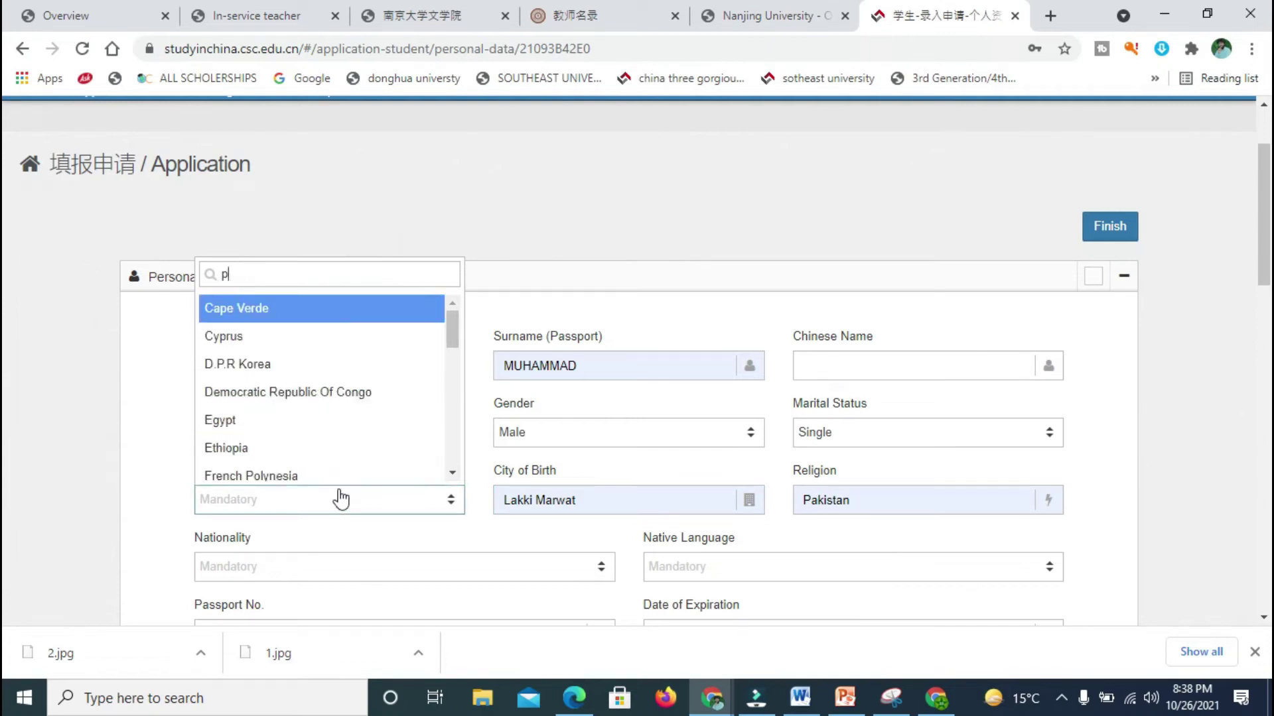
pyautogui.write('aki')
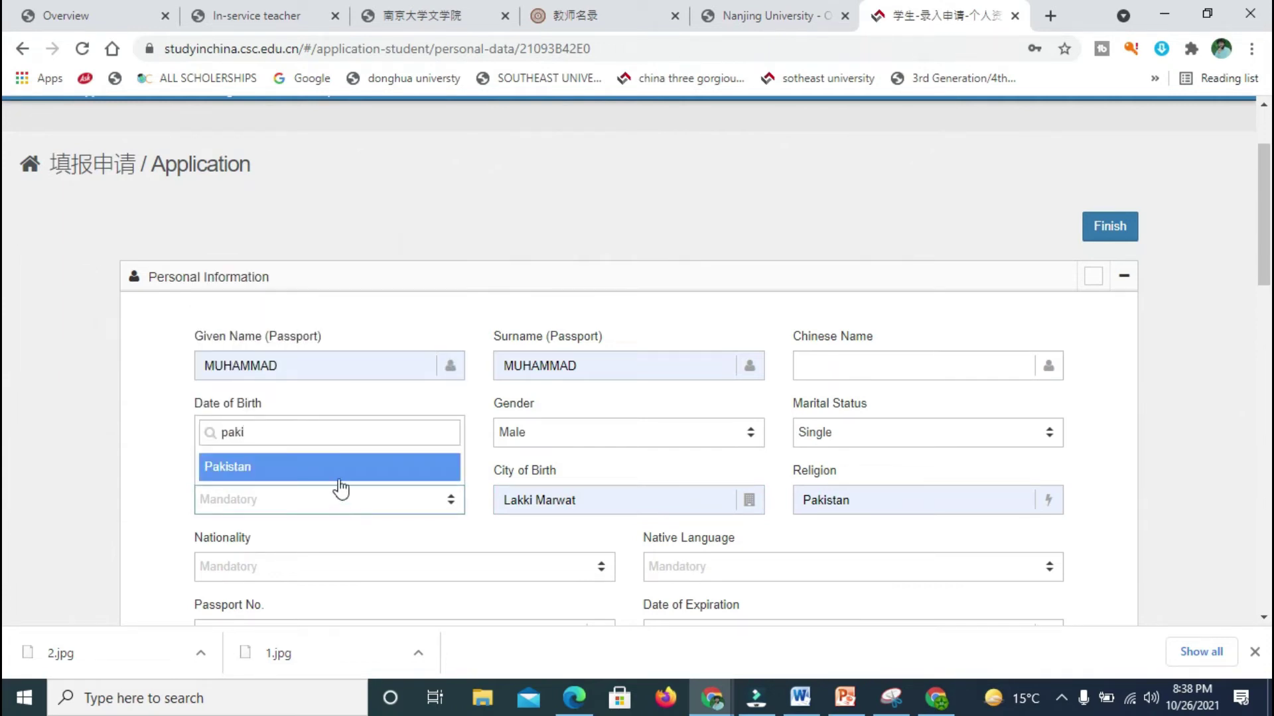
pyautogui.click(309, 470)
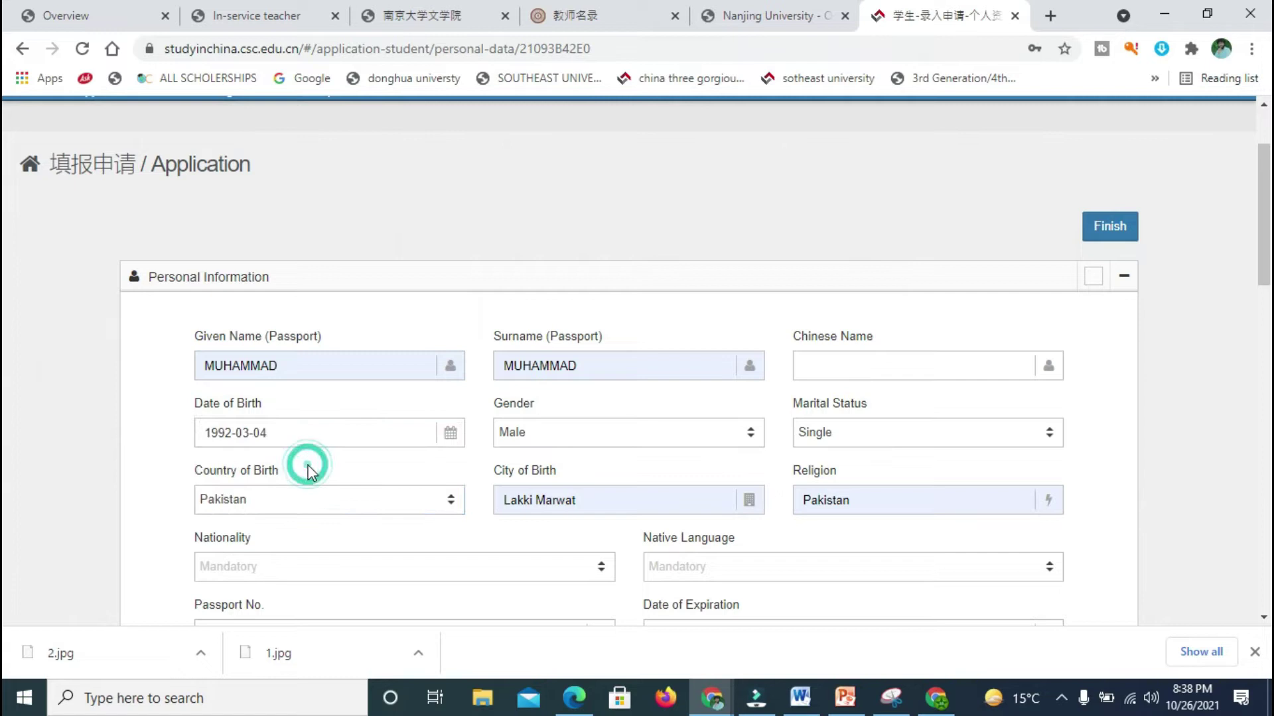
pyautogui.click(292, 583)
pyautogui.write('paki')
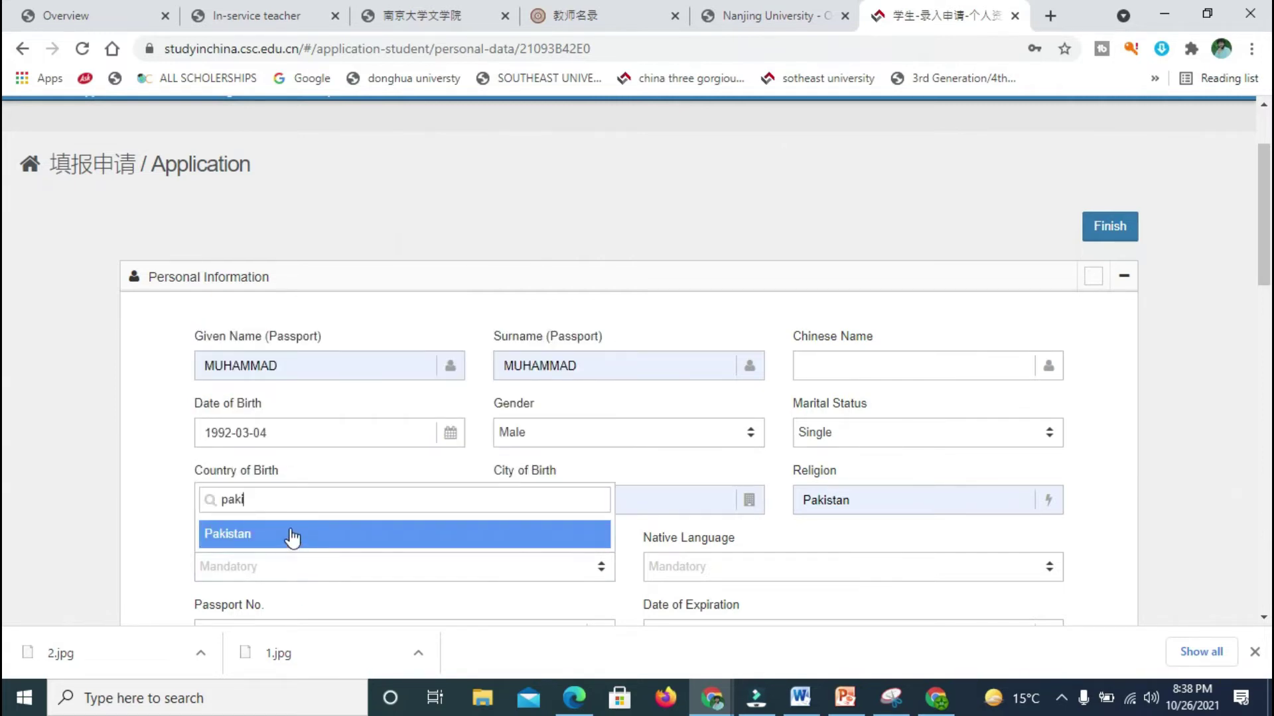
pyautogui.click(290, 534)
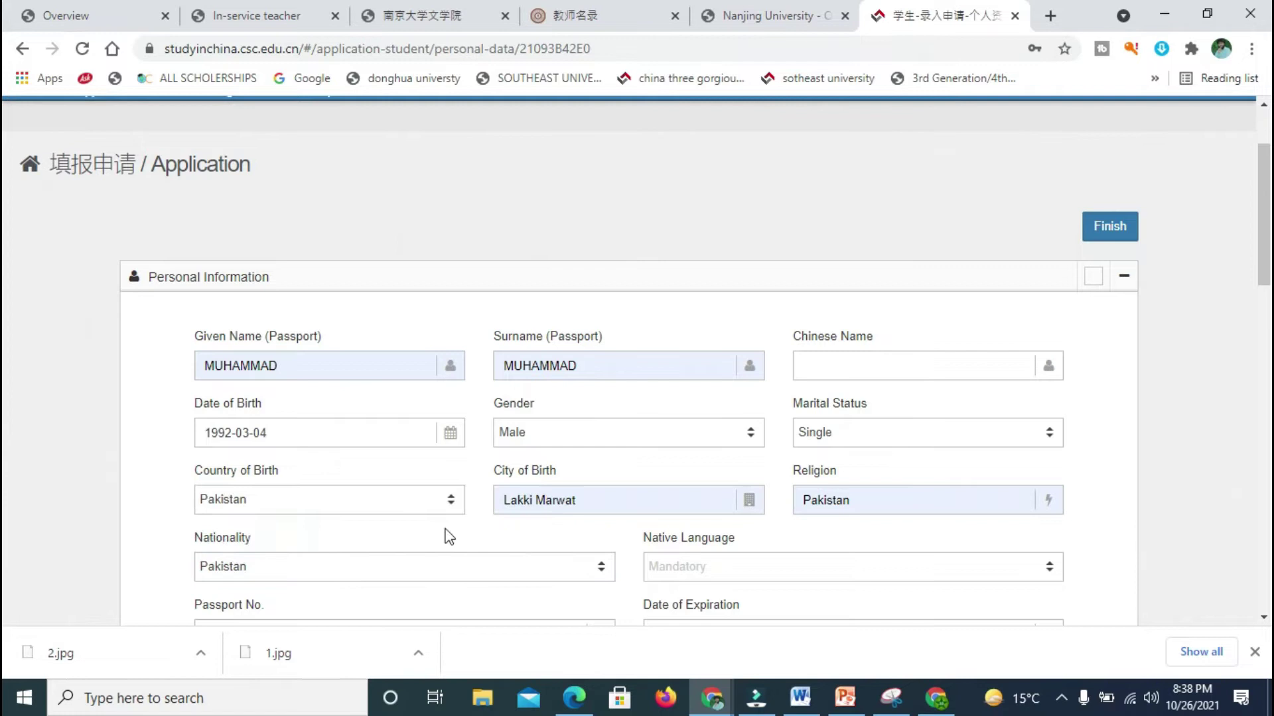
pyautogui.click(706, 567)
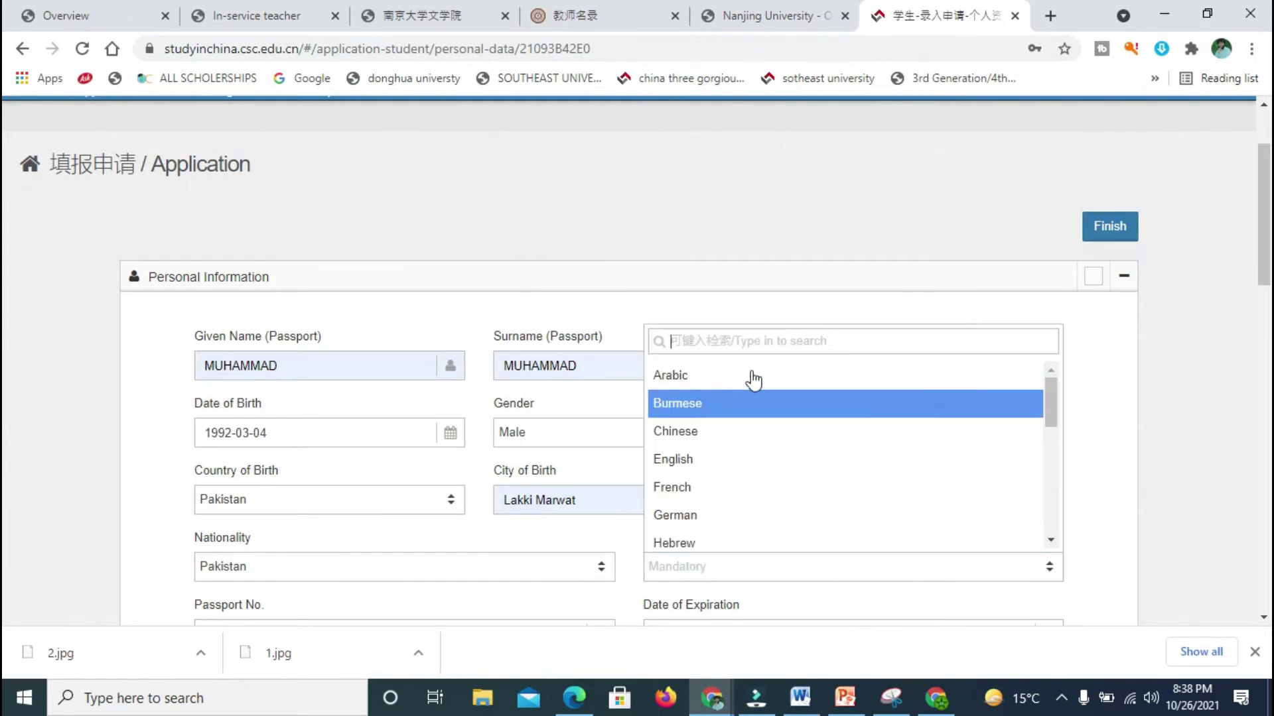
pyautogui.write('urd')
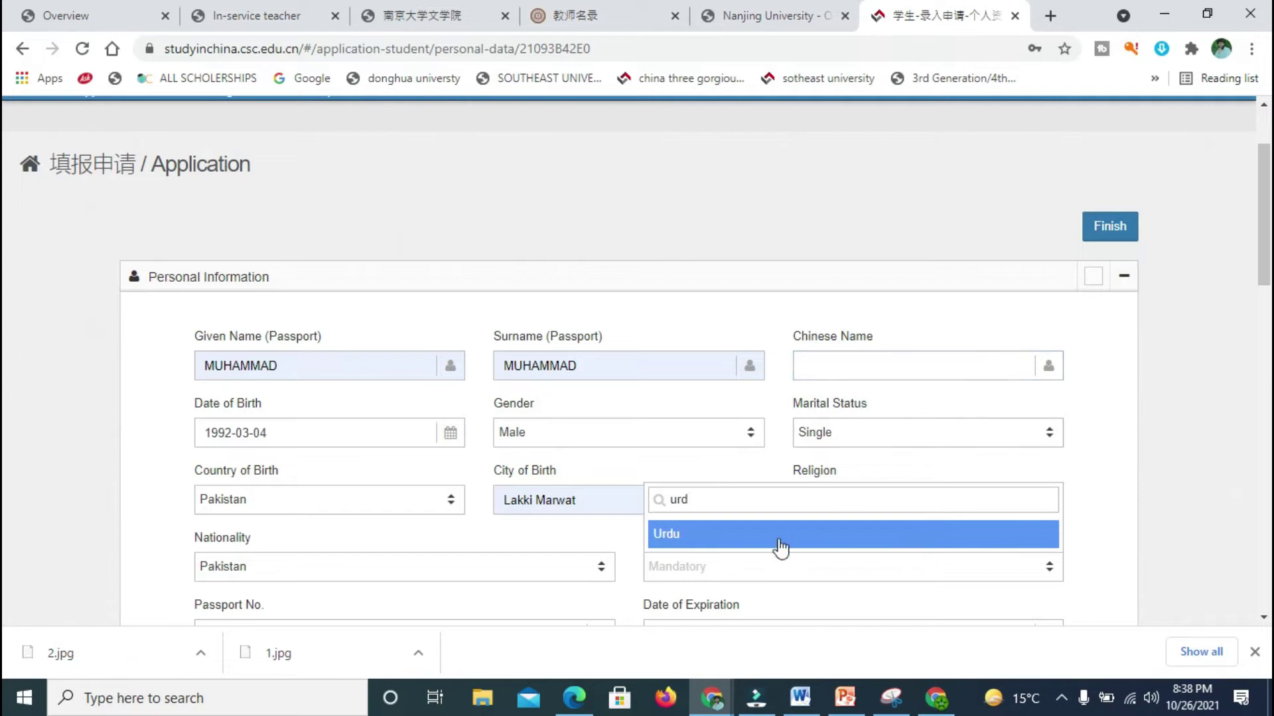
pyautogui.click(779, 541)
# Step: Fill the passport number from a suggestion and set its expiry to 2024-09-01
pyautogui.scroll(-4, 6, 259)
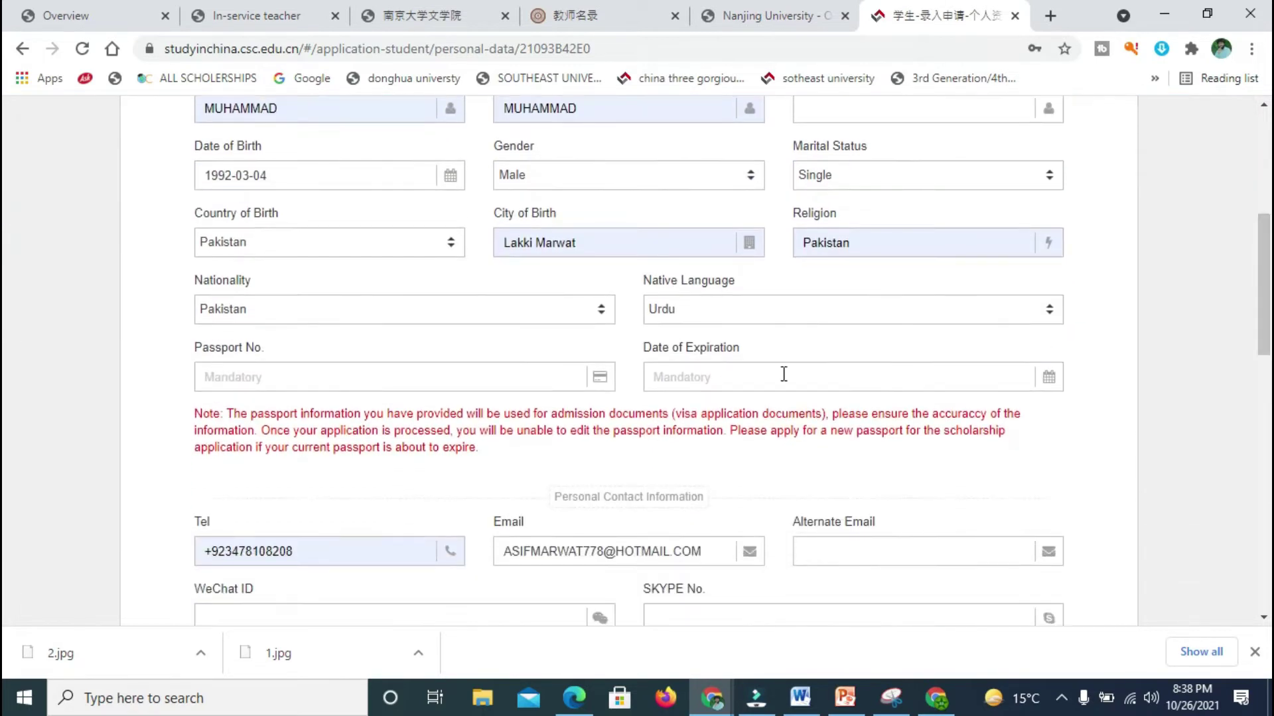
pyautogui.click(413, 376)
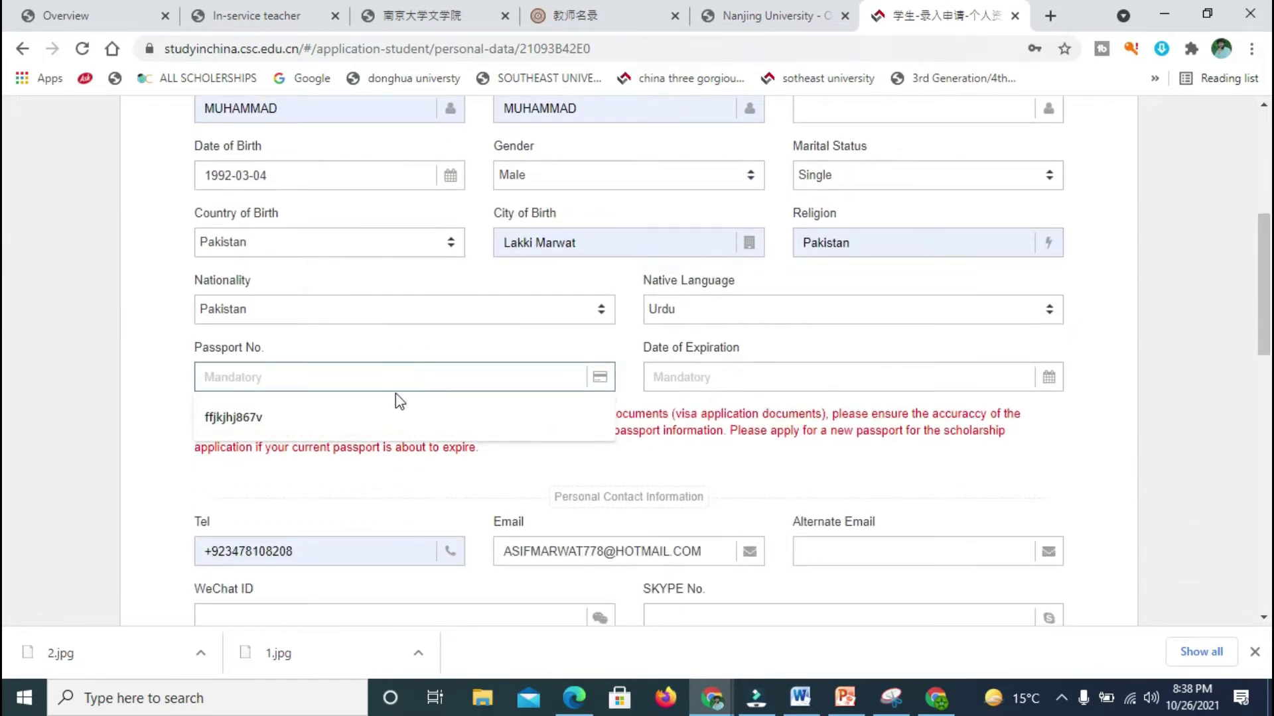
pyautogui.click(378, 413)
pyautogui.click(783, 375)
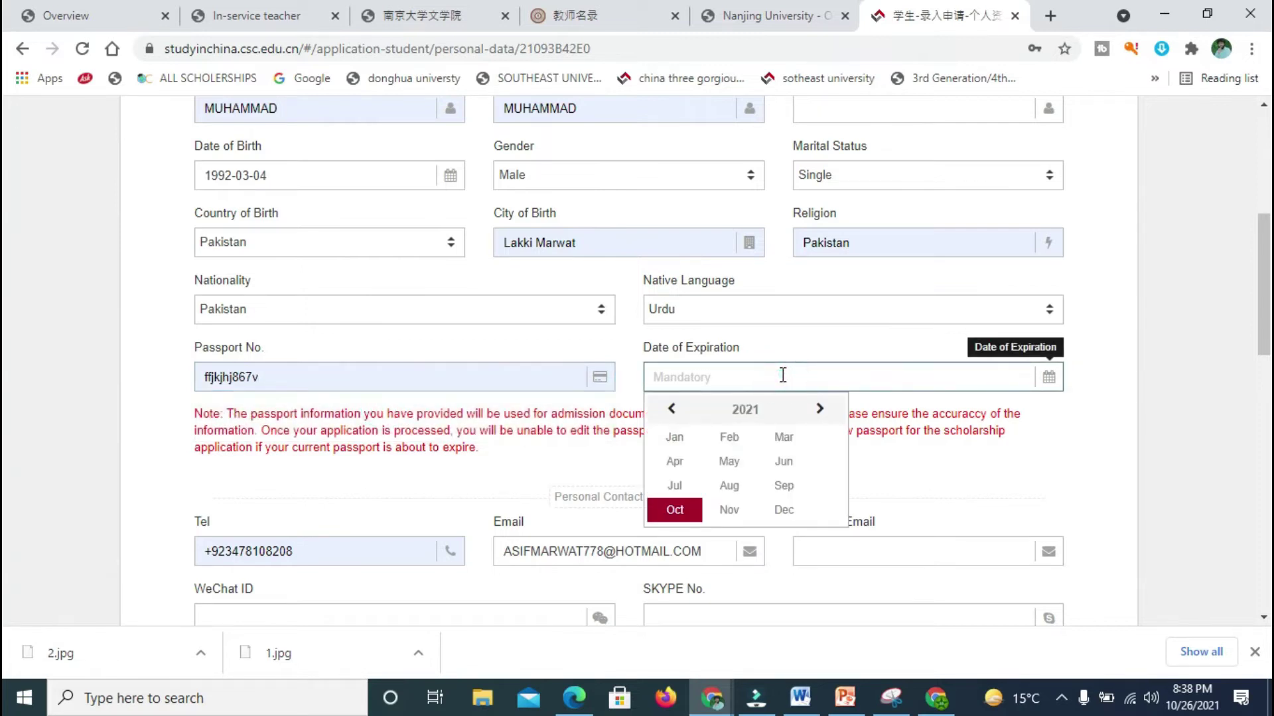
pyautogui.click(729, 461)
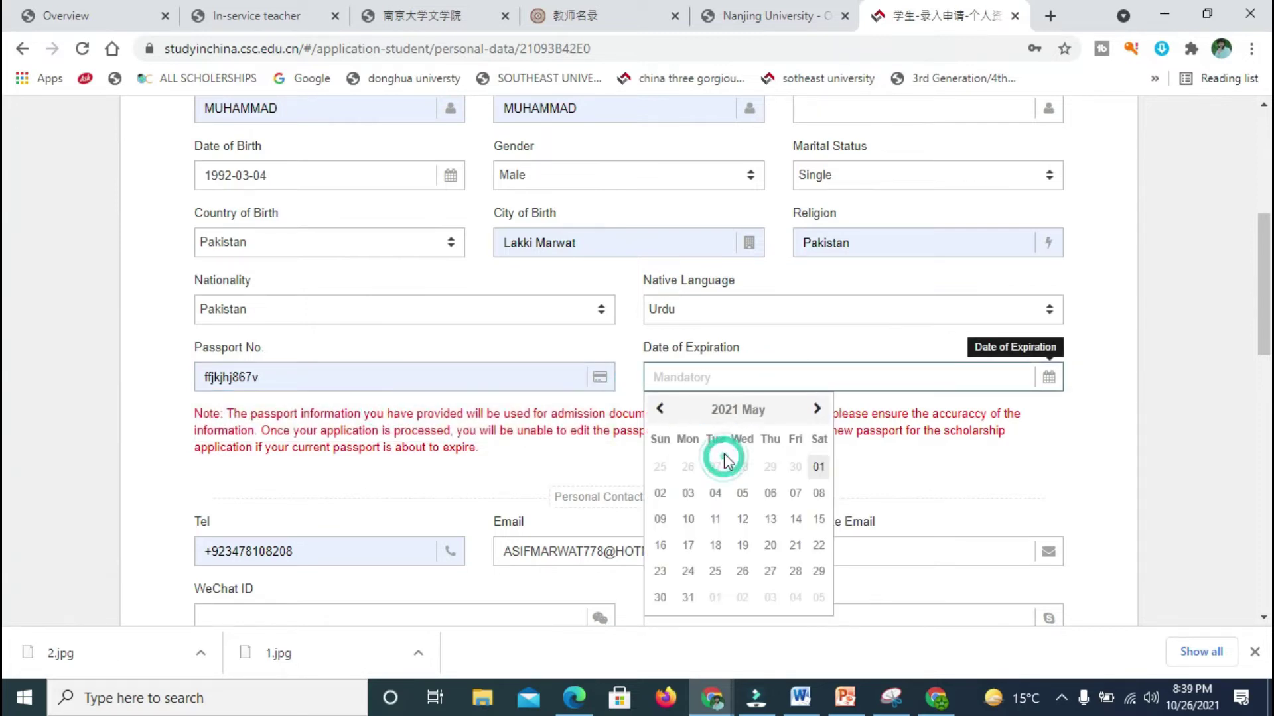
pyautogui.click(816, 409)
pyautogui.click(816, 410)
pyautogui.click(816, 409)
pyautogui.click(816, 409)
pyautogui.click(816, 409)
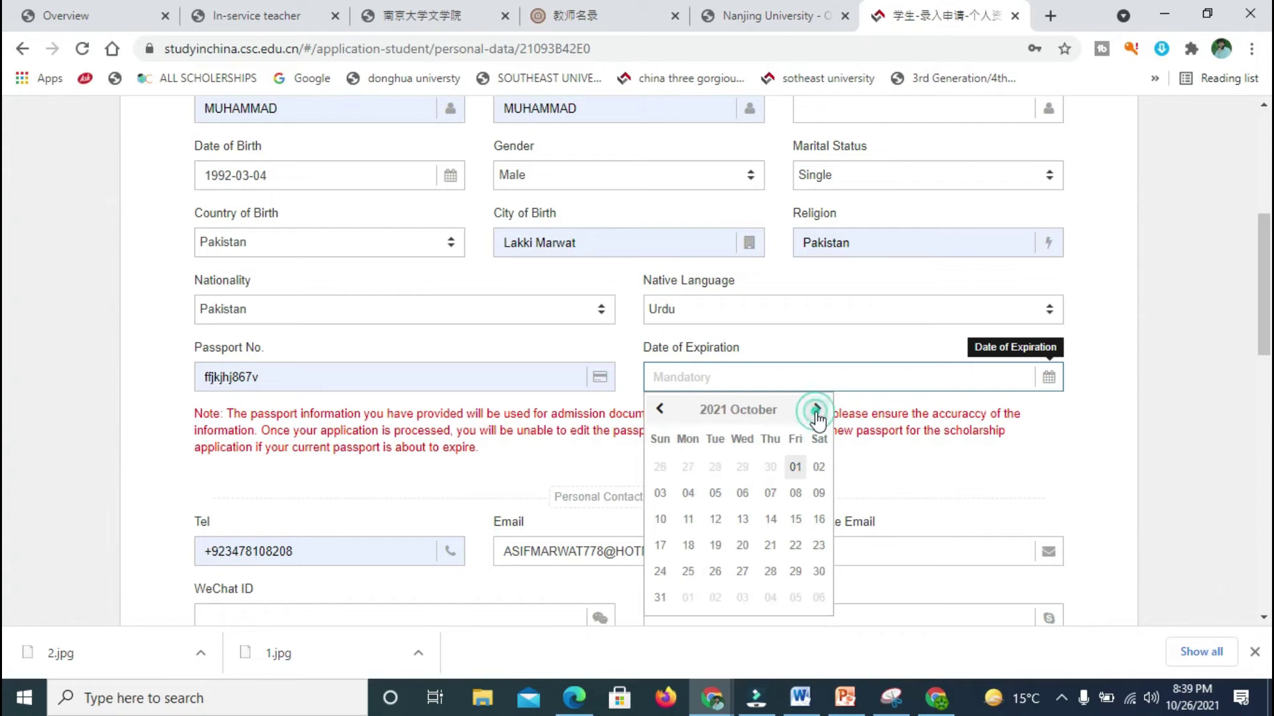
pyautogui.click(732, 505)
pyautogui.click(886, 371)
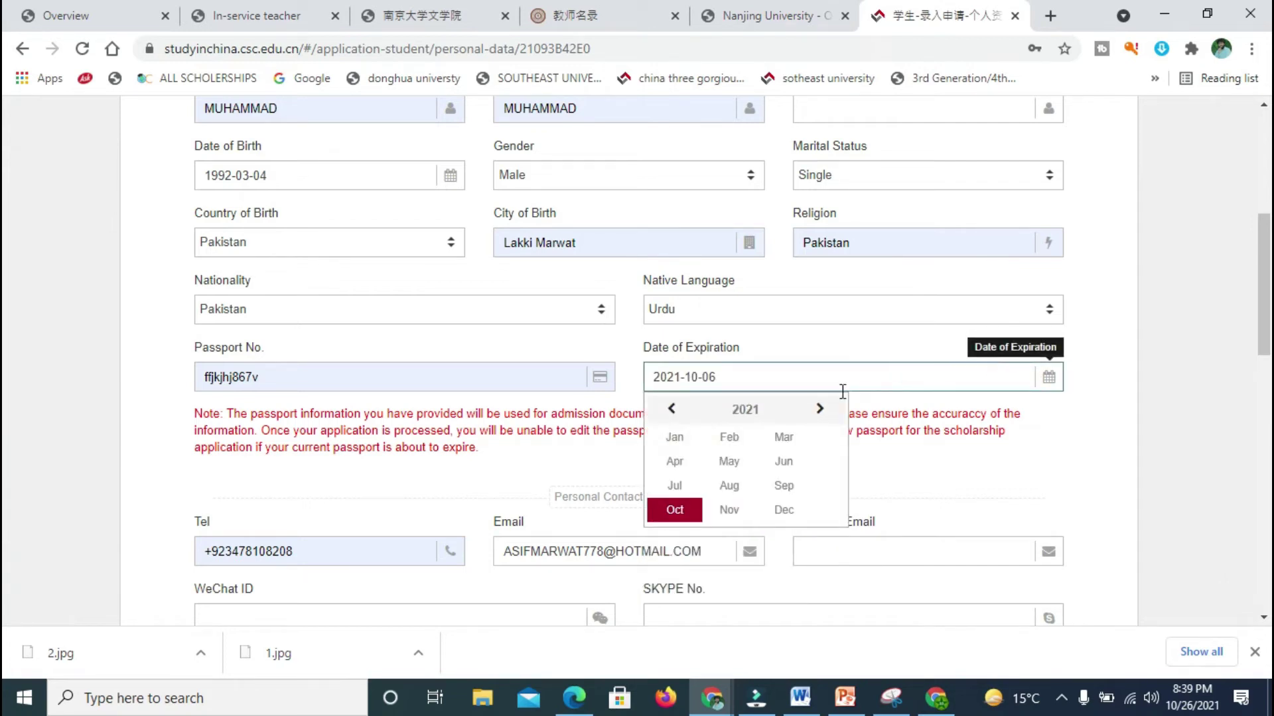
pyautogui.click(820, 409)
pyautogui.click(819, 410)
pyautogui.click(820, 410)
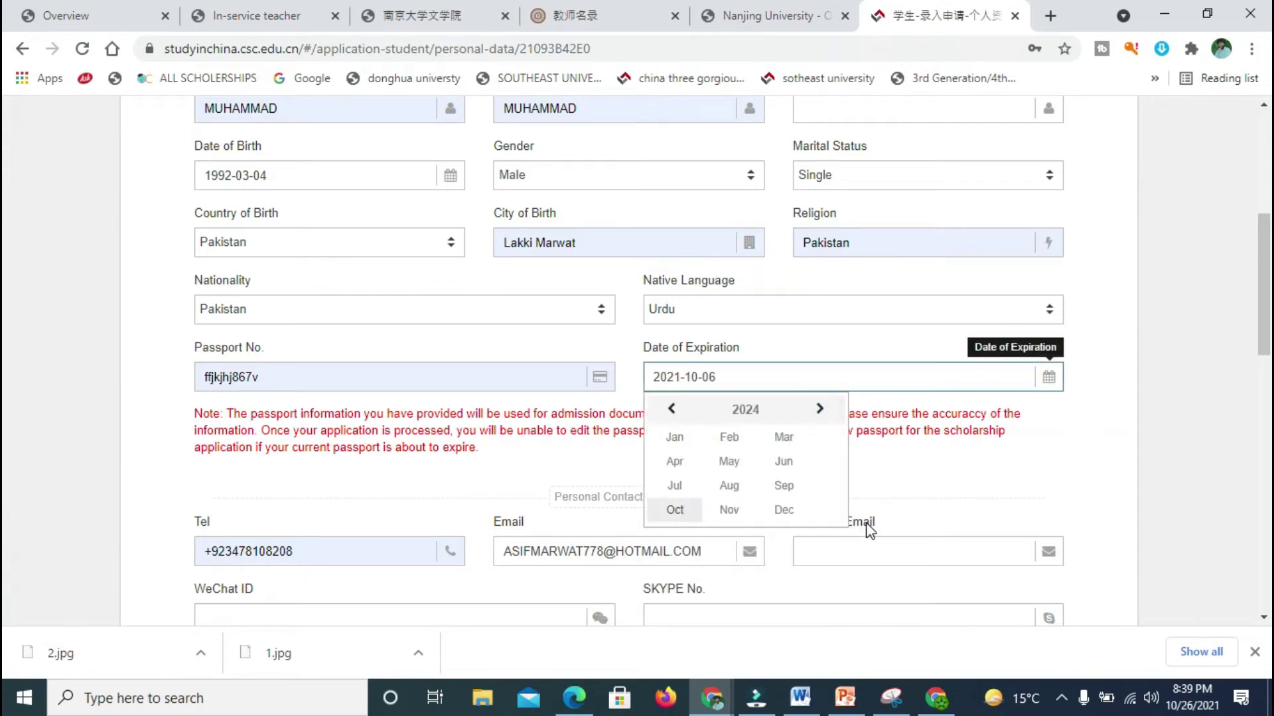
pyautogui.click(785, 487)
pyautogui.click(936, 468)
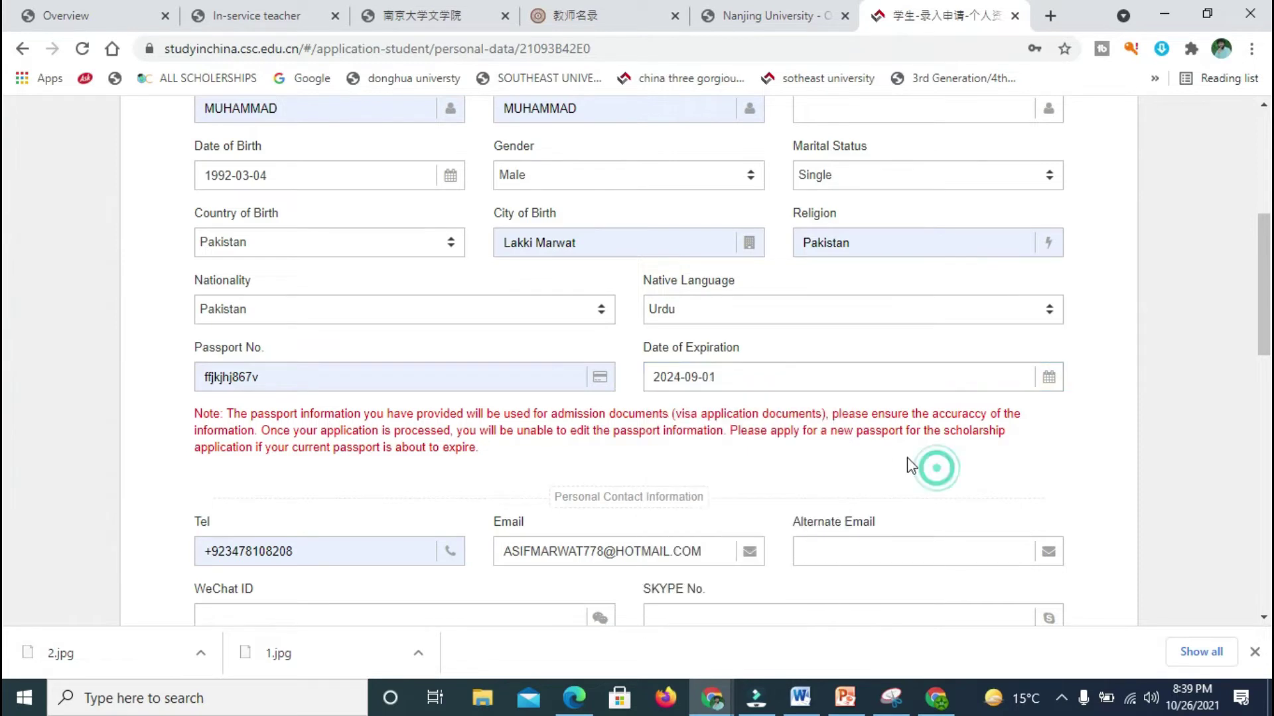
# Step: Enter an alternate e-mail address
pyautogui.scroll(-2, 1208, 343)
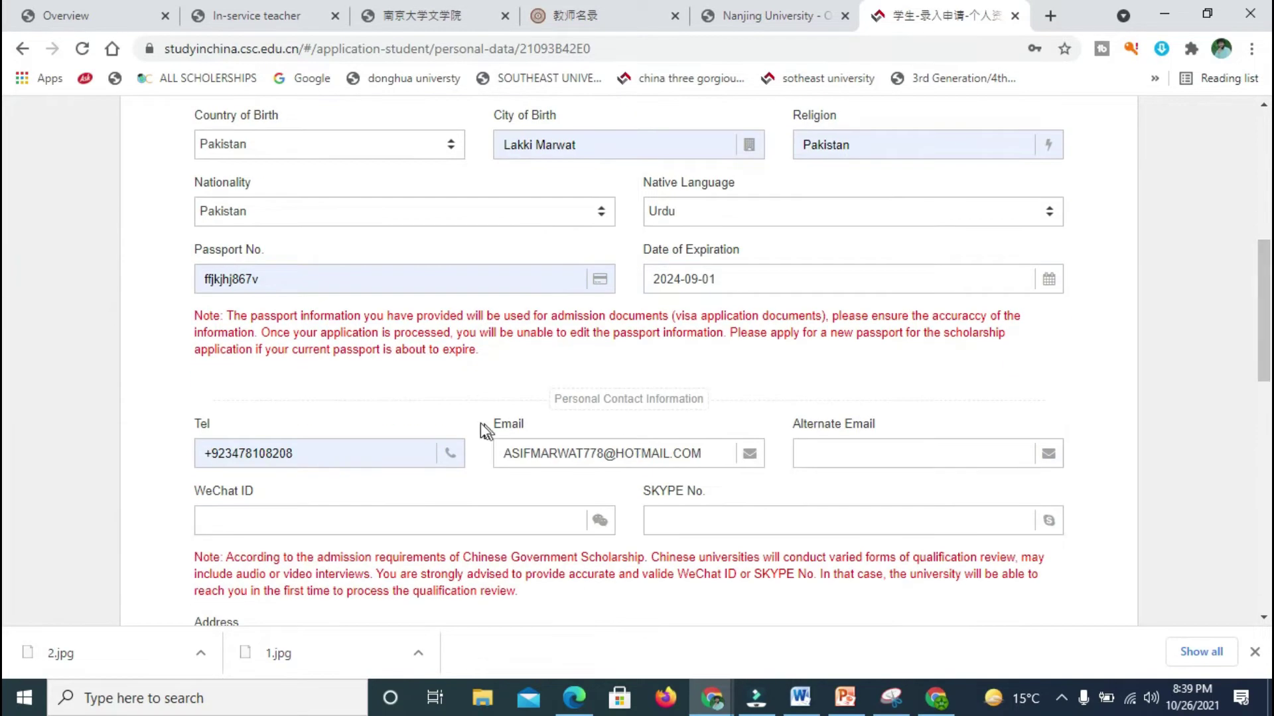
pyautogui.scroll(-2, 6, 292)
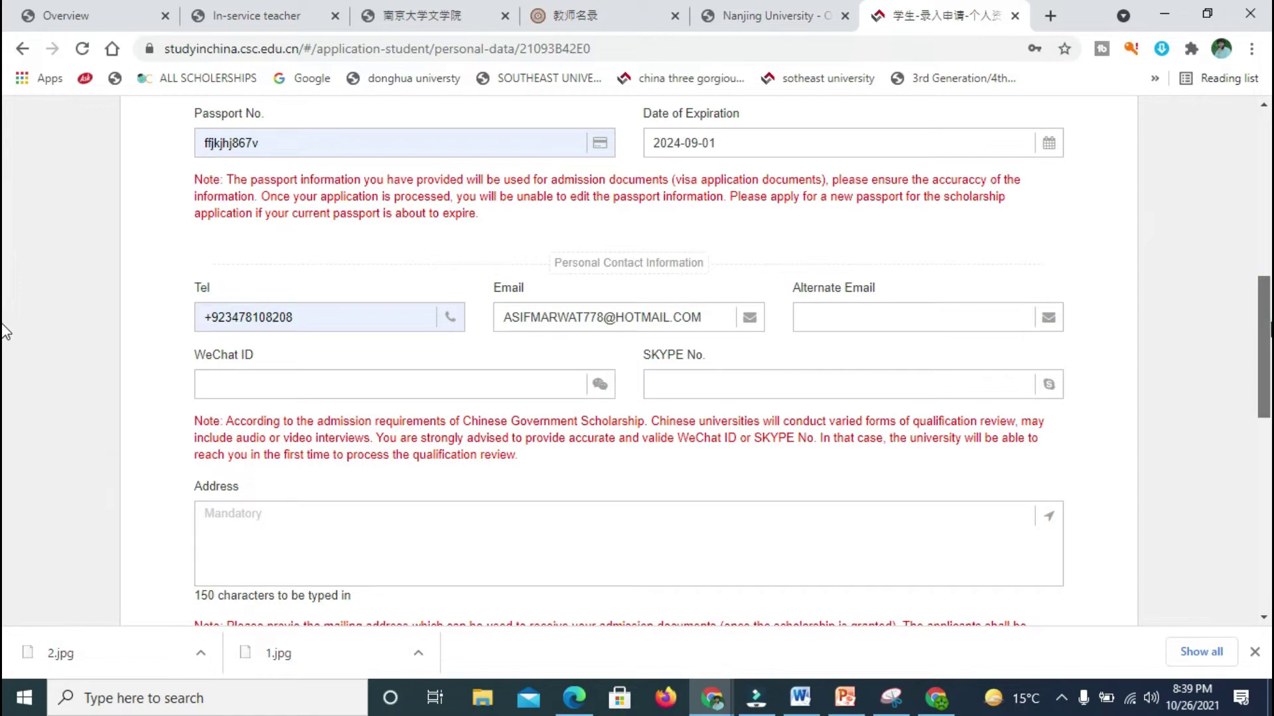
pyautogui.scroll(-2, 6, 332)
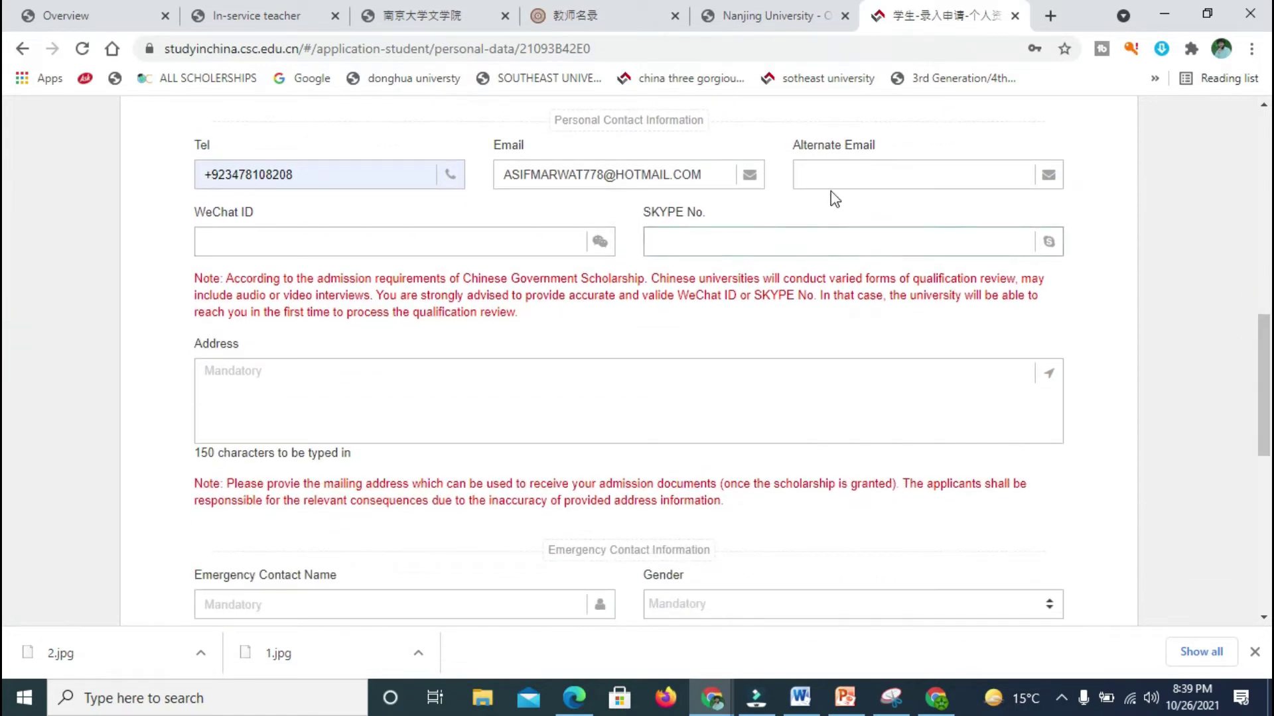
pyautogui.click(851, 176)
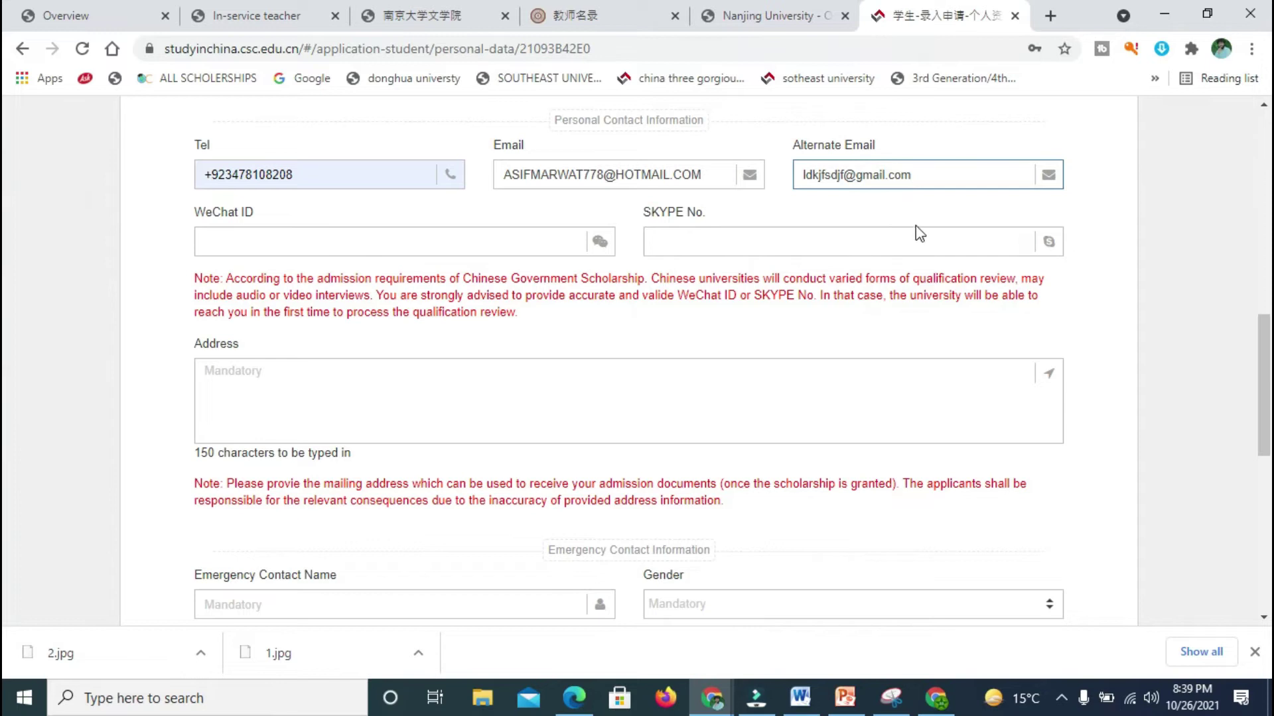
pyautogui.scroll(-2, 8, 381)
# Step: Enter the mailing address and fill the emergency contact's name from a saved suggestion
pyautogui.click(597, 308)
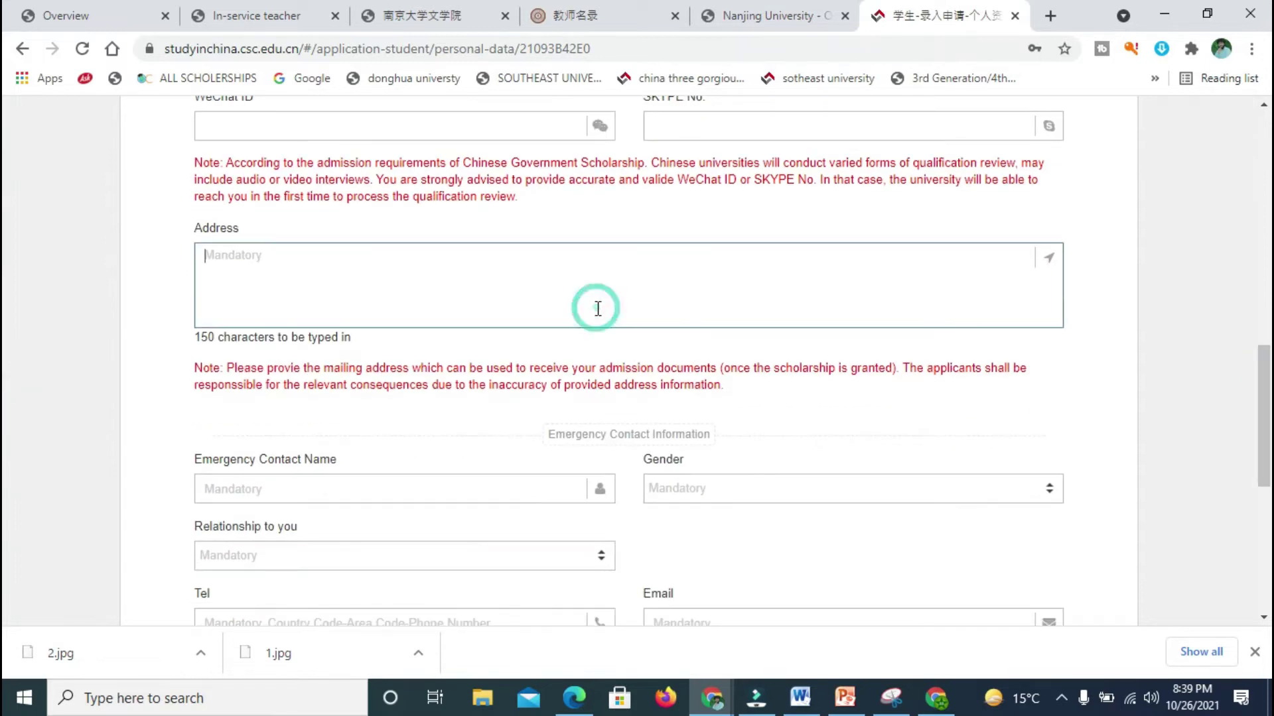
pyautogui.write('e;ksjfdklsjfklasdjfkljdsaklfj')
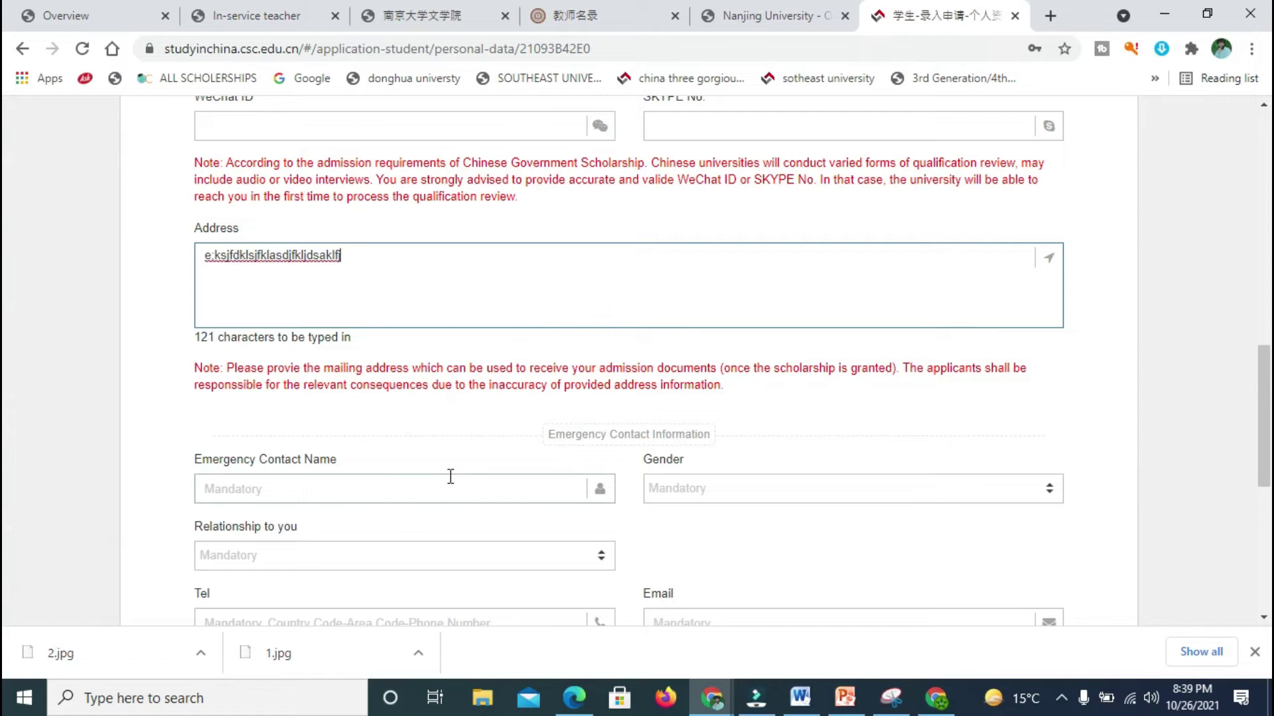
pyautogui.click(450, 476)
pyautogui.write('kldfjkljgfklg')
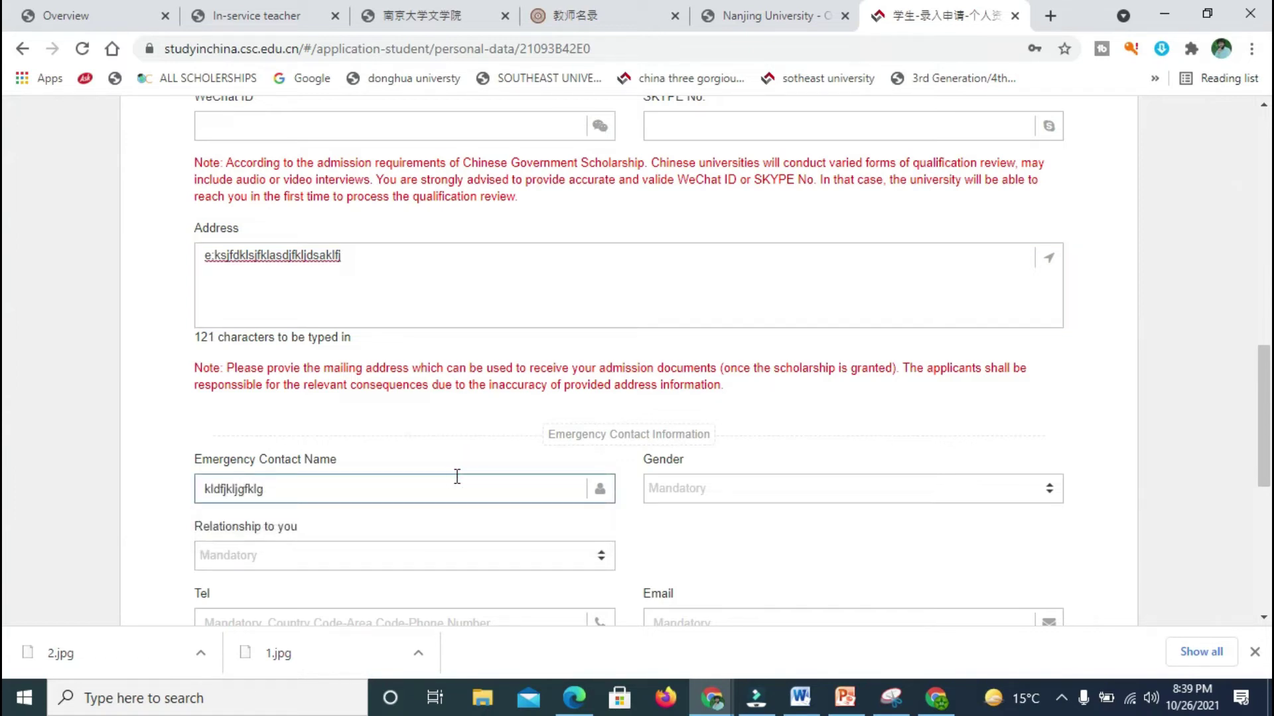
pyautogui.press('BackSpace')
pyautogui.press('BackSpace')
pyautogui.press('BackSpace')
pyautogui.press('BackSpace')
pyautogui.press('BackSpace')
pyautogui.press('BackSpace')
pyautogui.press('BackSpace')
pyautogui.press('BackSpace')
pyautogui.press('BackSpace')
pyautogui.press('BackSpace')
pyautogui.press('BackSpace')
pyautogui.click(450, 479)
pyautogui.click(322, 531)
# Step: Set the emergency contact as a male Colleague and fill their e-mail and phone
pyautogui.click(825, 510)
pyautogui.click(772, 560)
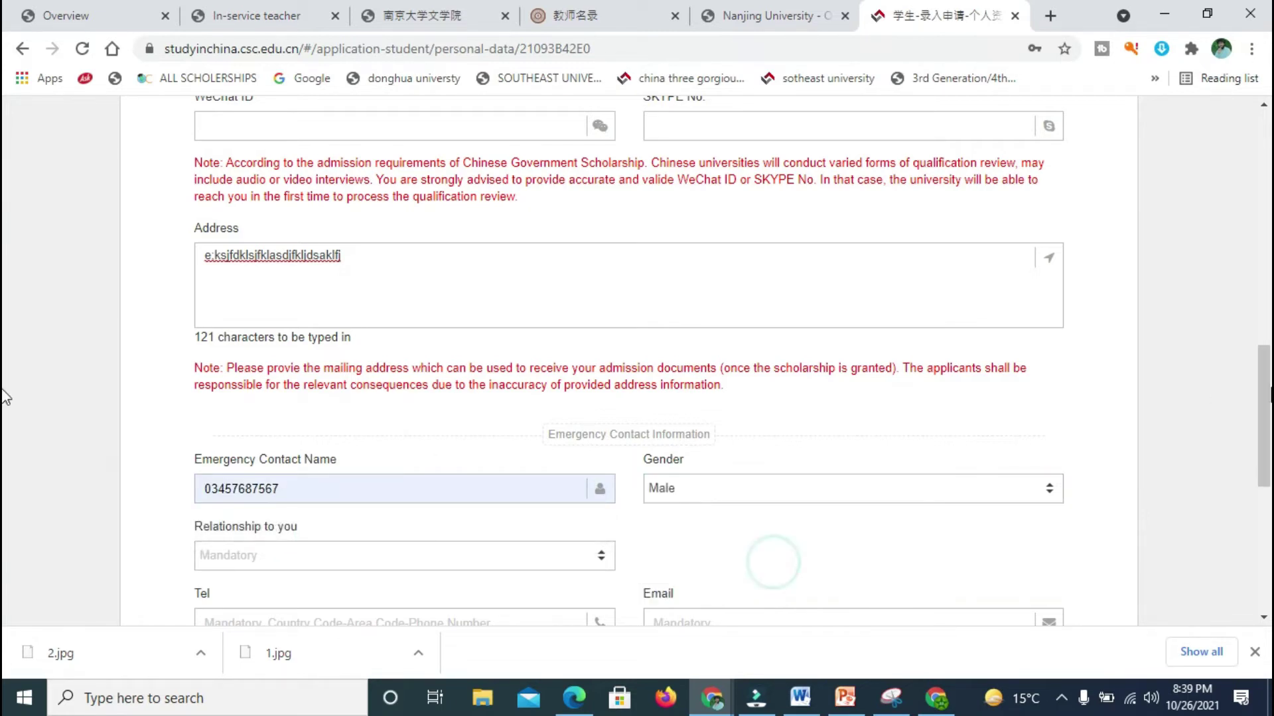
pyautogui.scroll(-3, 5, 397)
pyautogui.click(408, 370)
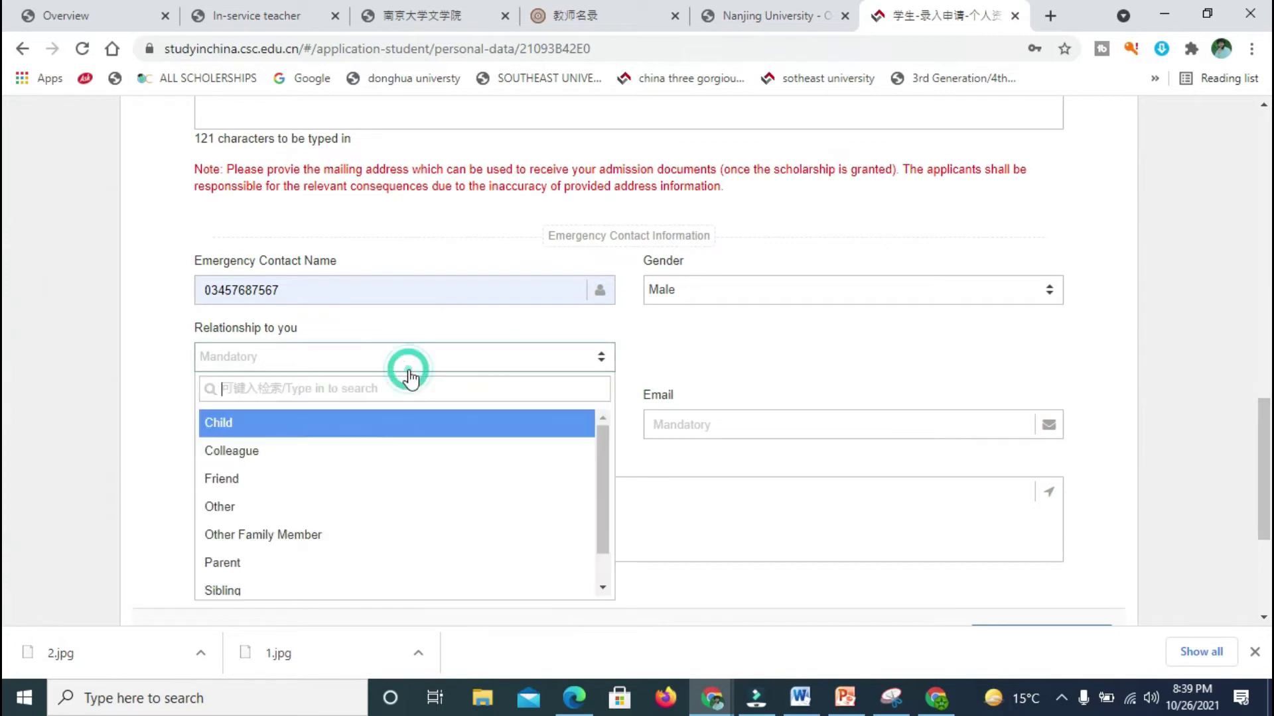
pyautogui.click(319, 451)
pyautogui.click(739, 431)
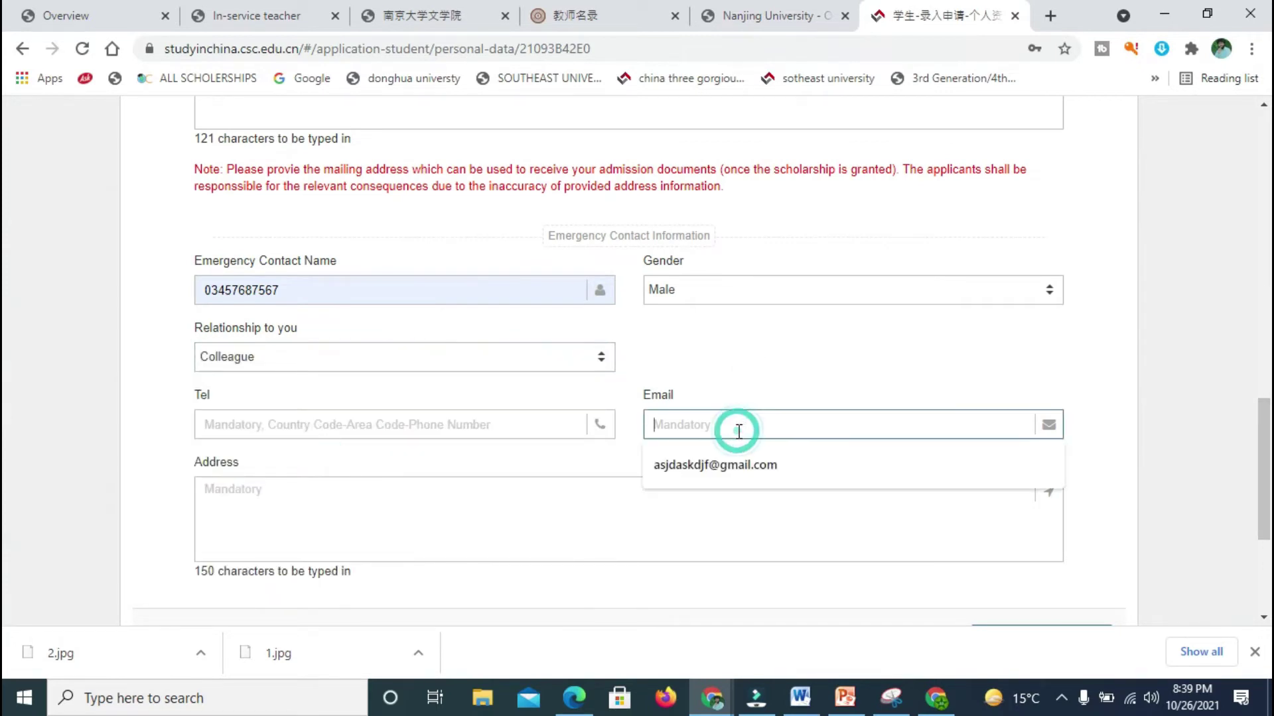
pyautogui.click(727, 460)
pyautogui.click(484, 424)
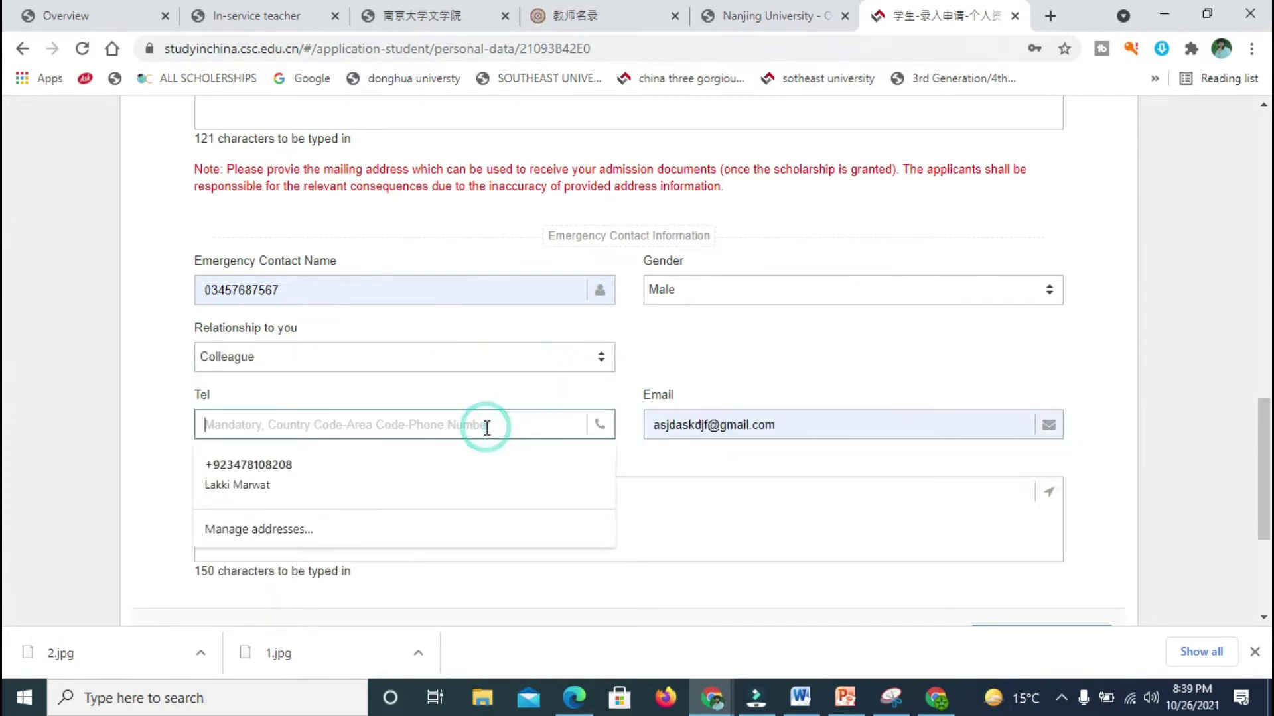
pyautogui.click(376, 473)
# Step: Enter the emergency contact's address, then verify and save the personal information
pyautogui.click(372, 495)
pyautogui.write('fdjgklsjkfjlksfjlksj')
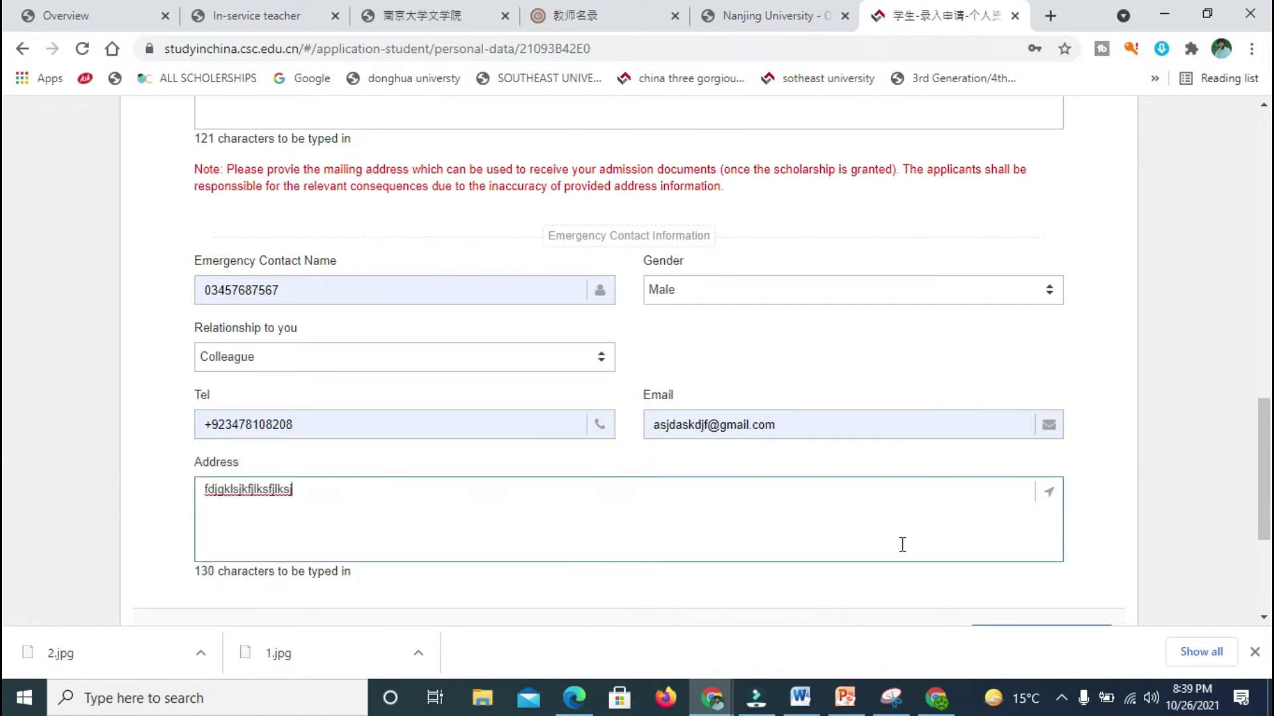
pyautogui.scroll(-4, 902, 544)
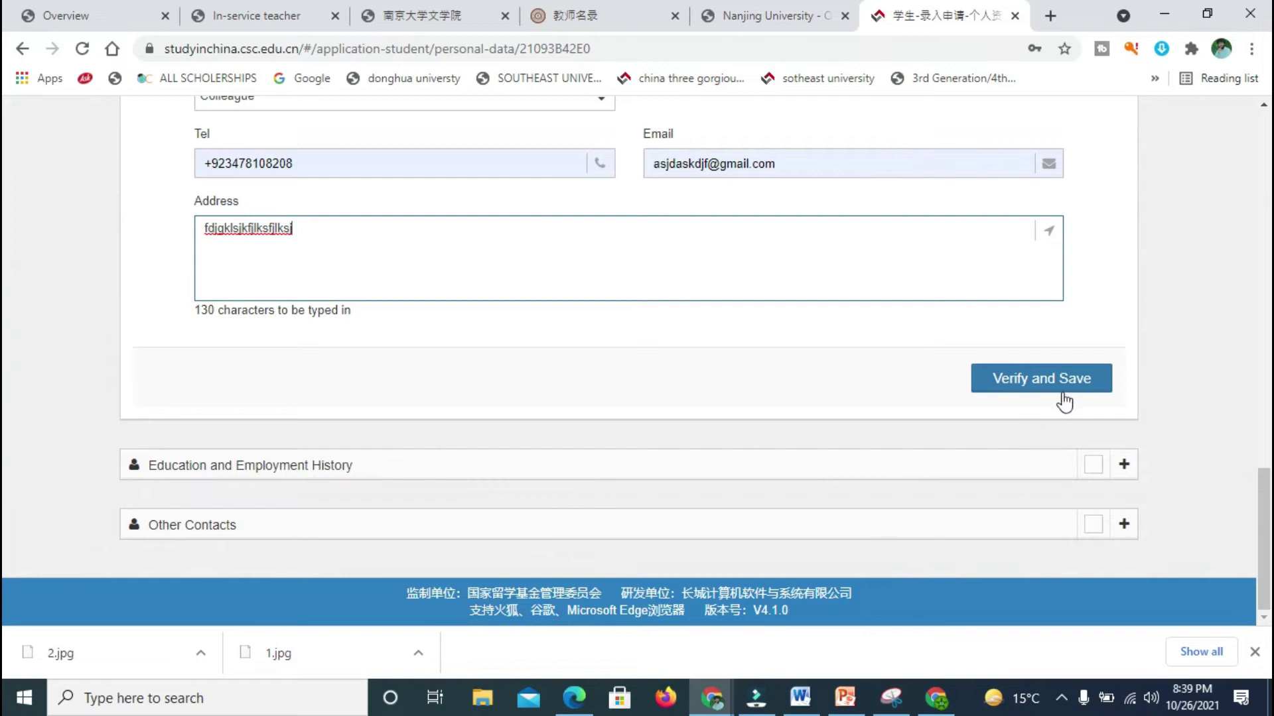
pyautogui.click(1065, 402)
# Step: Expand Other Contacts and fill the China contact's name, phone, e-mail and address
pyautogui.click(577, 463)
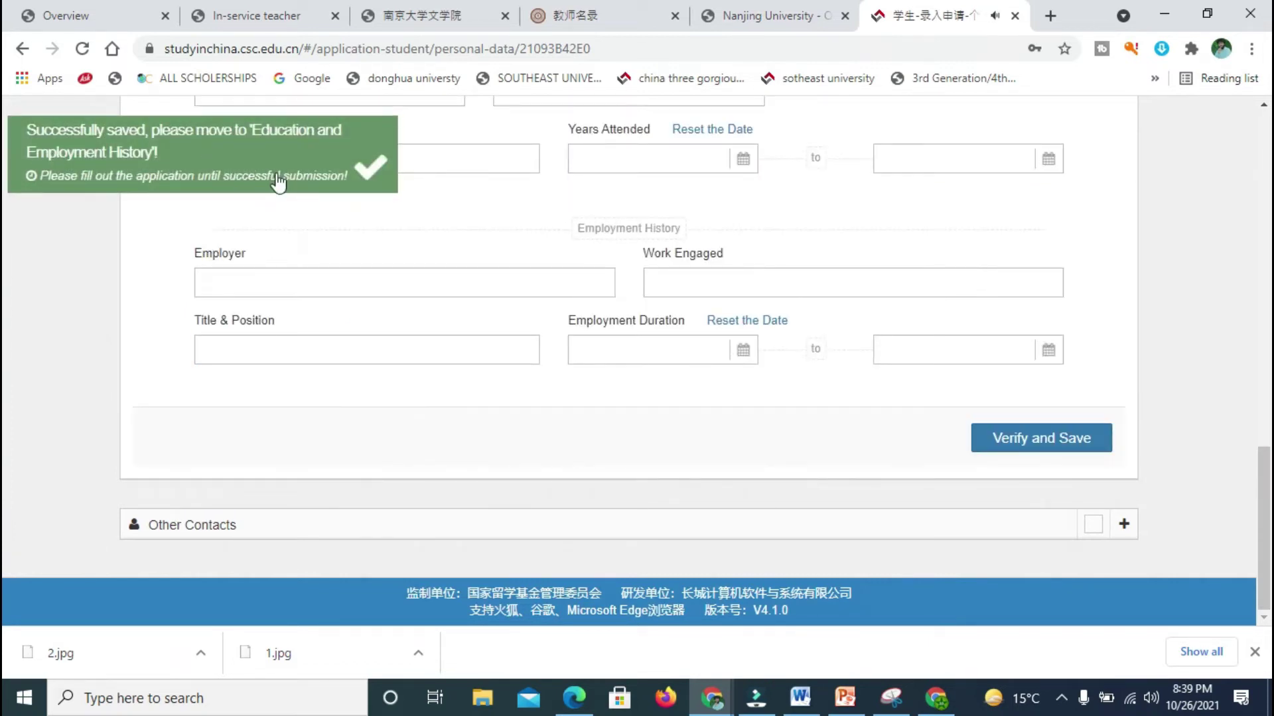
pyautogui.click(1124, 523)
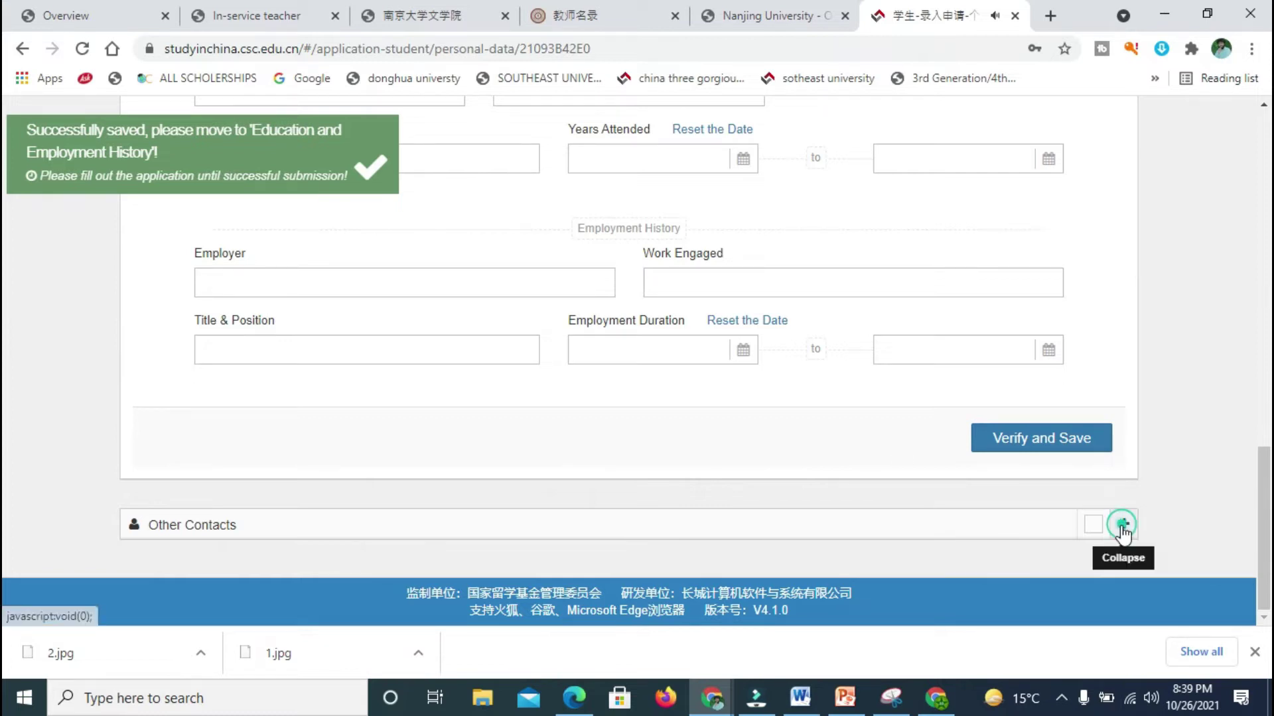
pyautogui.scroll(-5, 1123, 524)
pyautogui.scroll(-1, 5, 475)
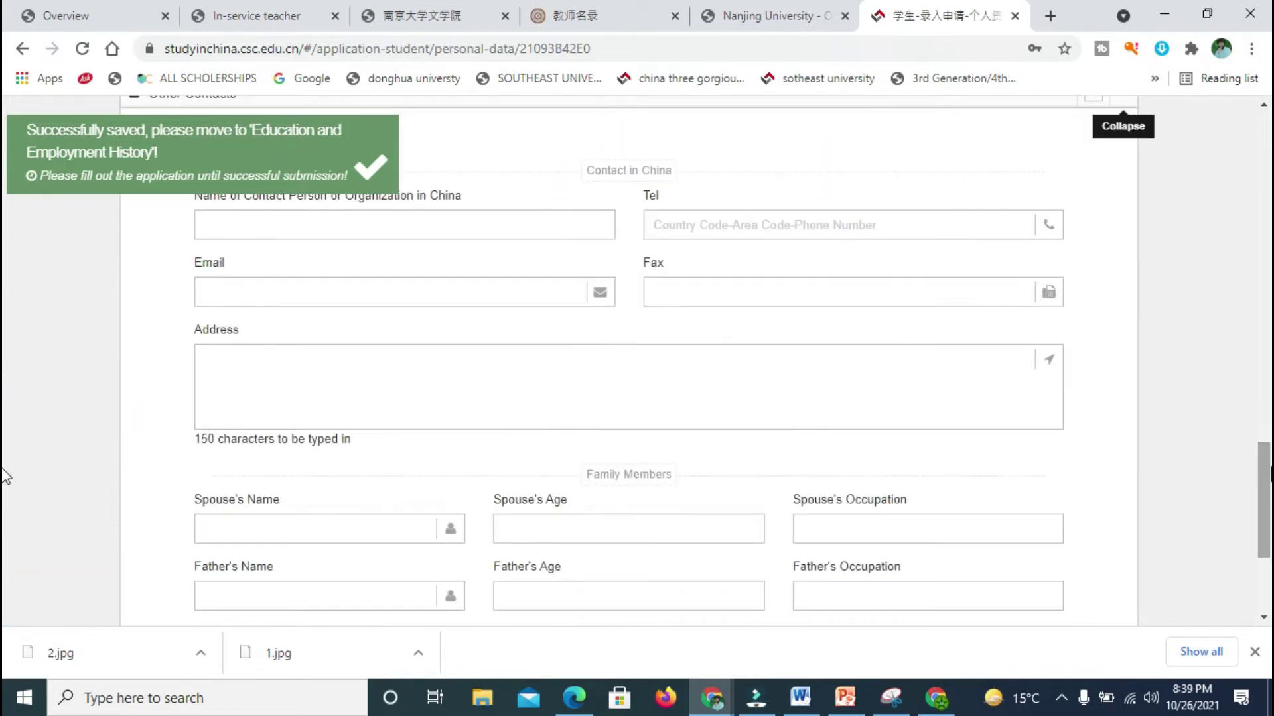
pyautogui.click(467, 225)
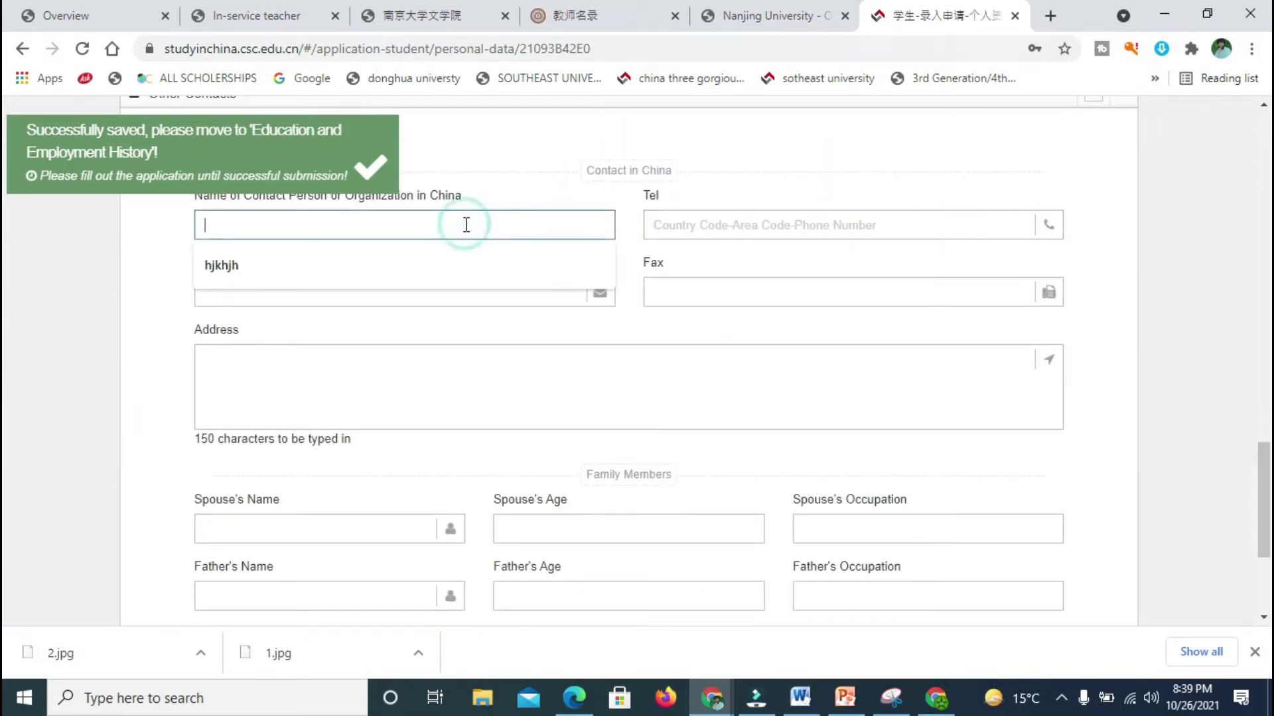
pyautogui.click(356, 264)
pyautogui.scroll(1, 5, 509)
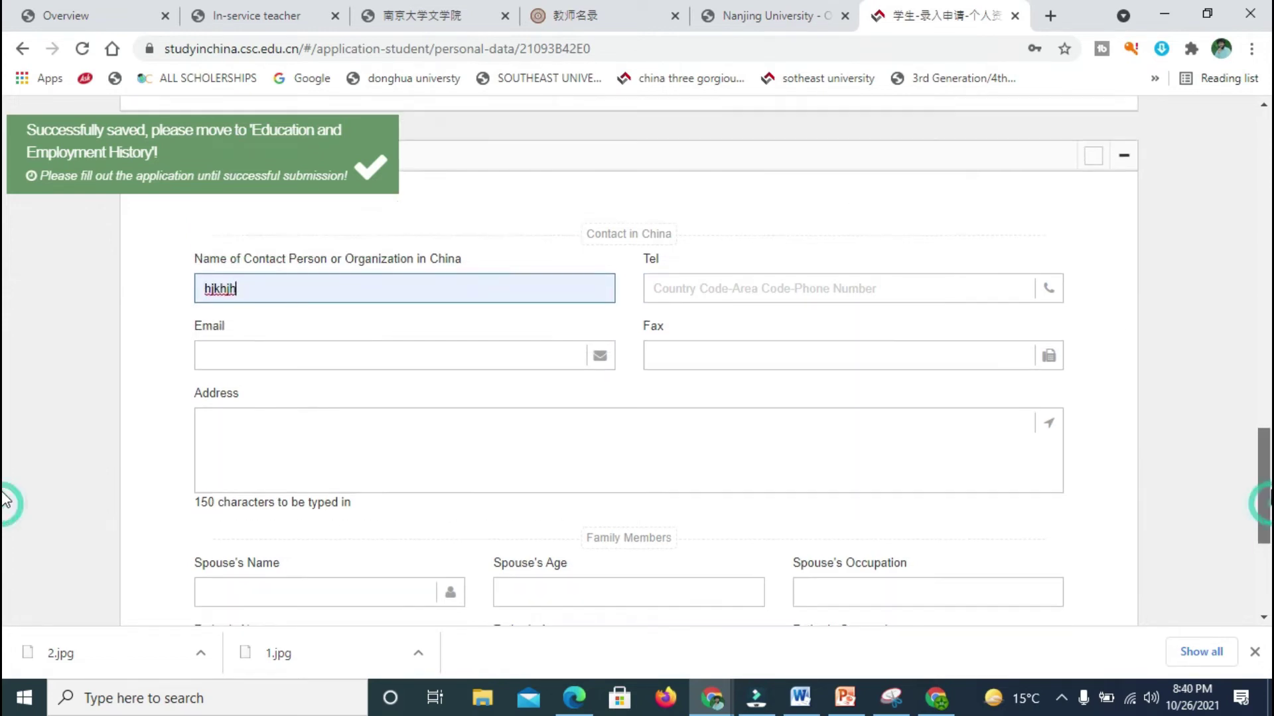
pyautogui.click(698, 280)
pyautogui.click(715, 328)
pyautogui.click(514, 346)
pyautogui.click(372, 393)
pyautogui.click(705, 344)
pyautogui.click(428, 423)
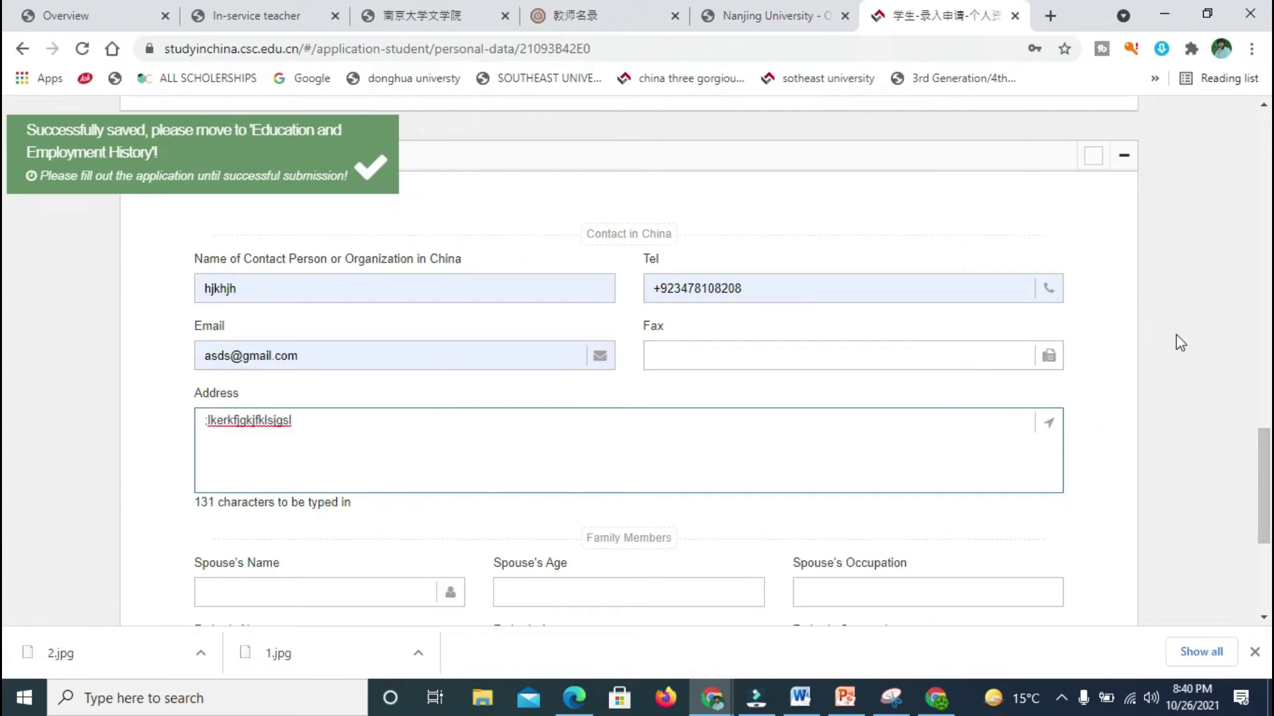
pyautogui.scroll(-4, 7, 471)
# Step: Fill the spouse's, father's and mother's names with ages 87, 89 and 76
pyautogui.click(319, 334)
pyautogui.write(';dkjkfljsdkl')
pyautogui.press('Tab')
pyautogui.press('Tab')
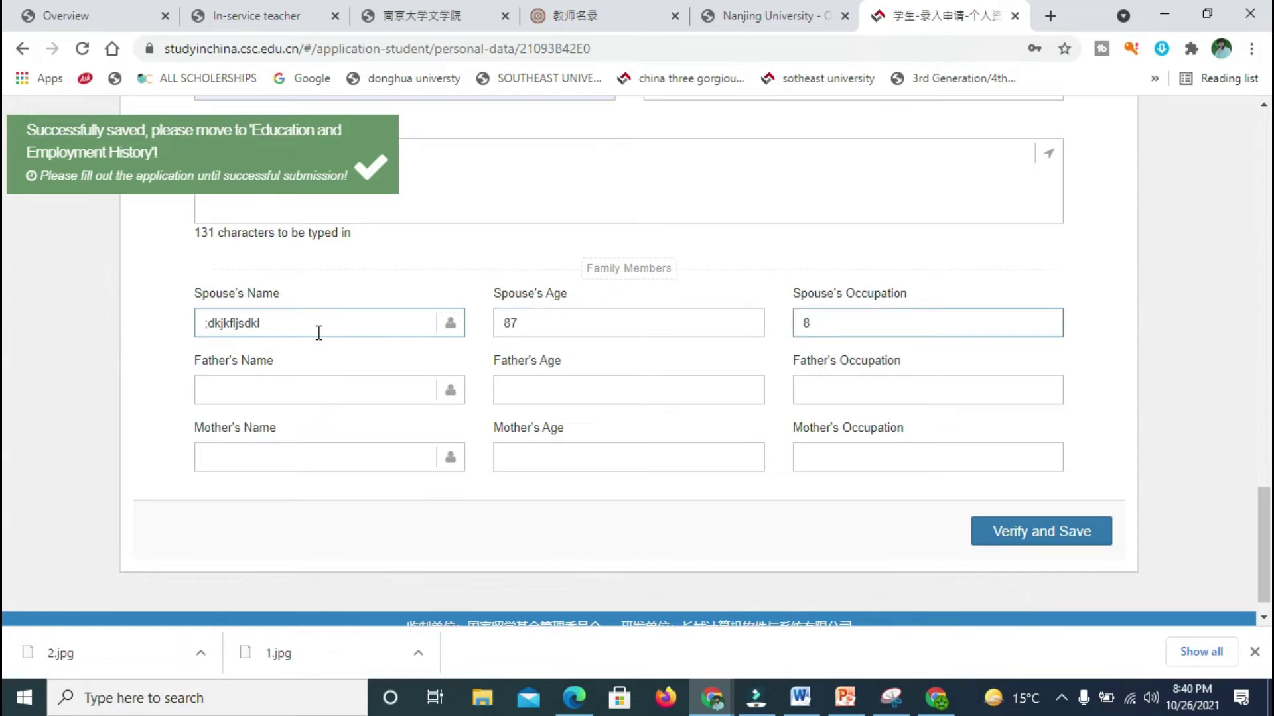
pyautogui.press('Tab')
pyautogui.write('jkjlhj')
pyautogui.press('Tab')
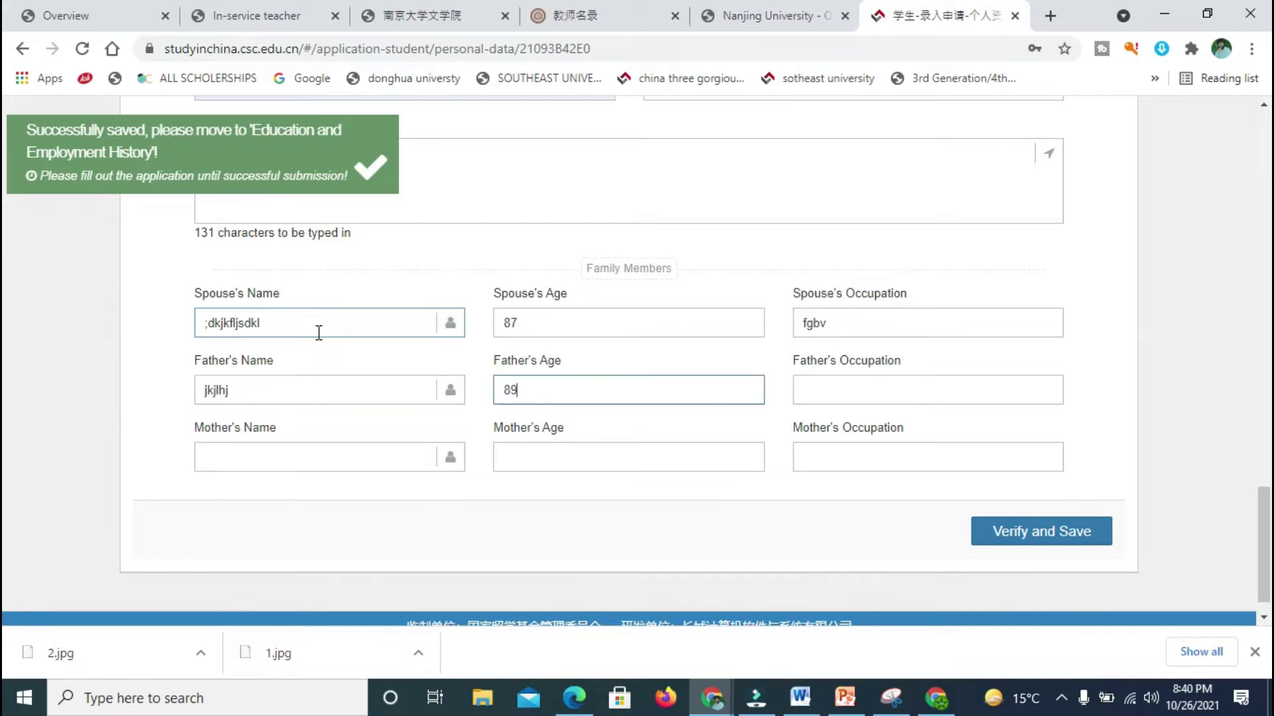
pyautogui.press('Tab')
pyautogui.write('kljklkj')
pyautogui.press('Tab')
pyautogui.press('Tab')
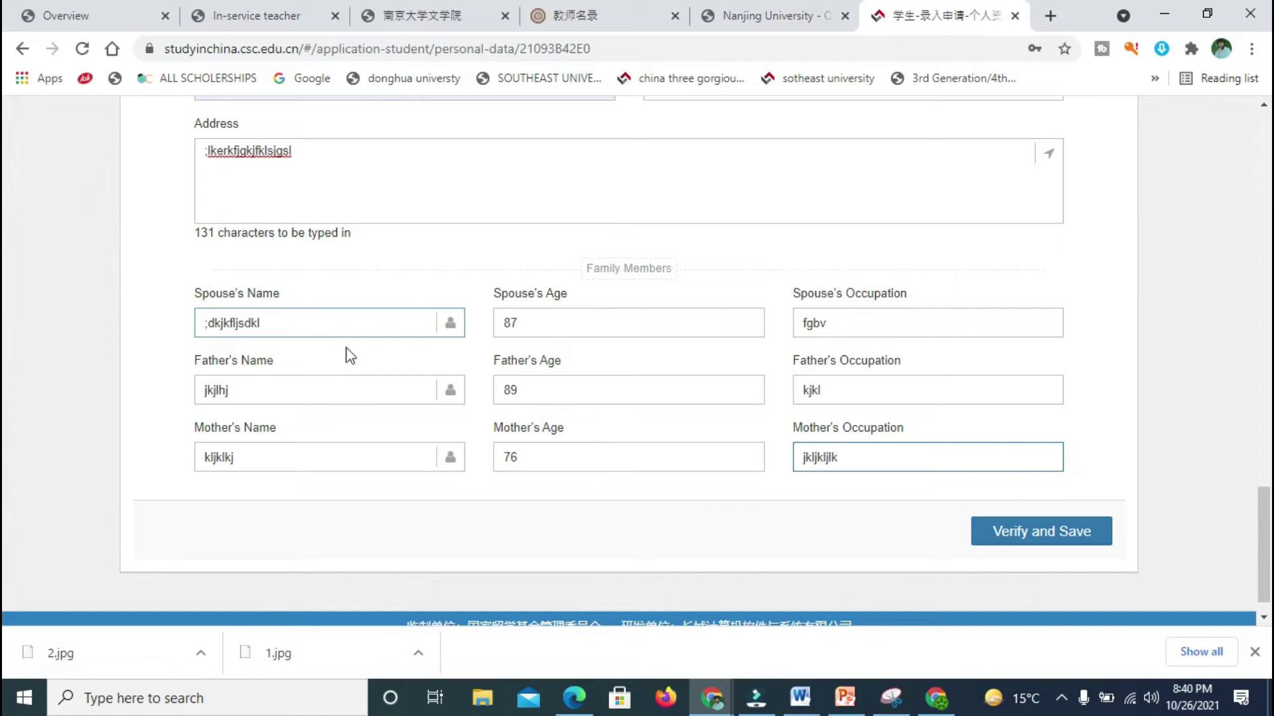
# Step: Save the family details and set the highest education to a Master's Degree in civil engineering
pyautogui.click(995, 545)
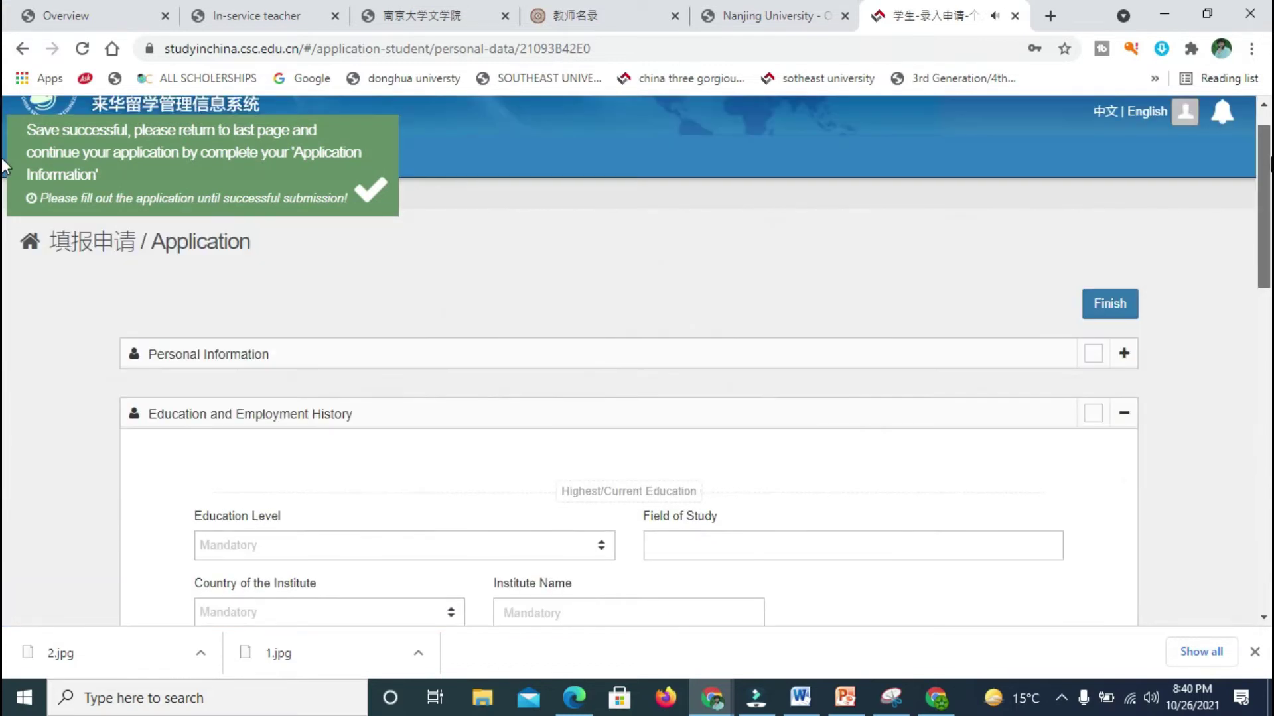
pyautogui.click(272, 559)
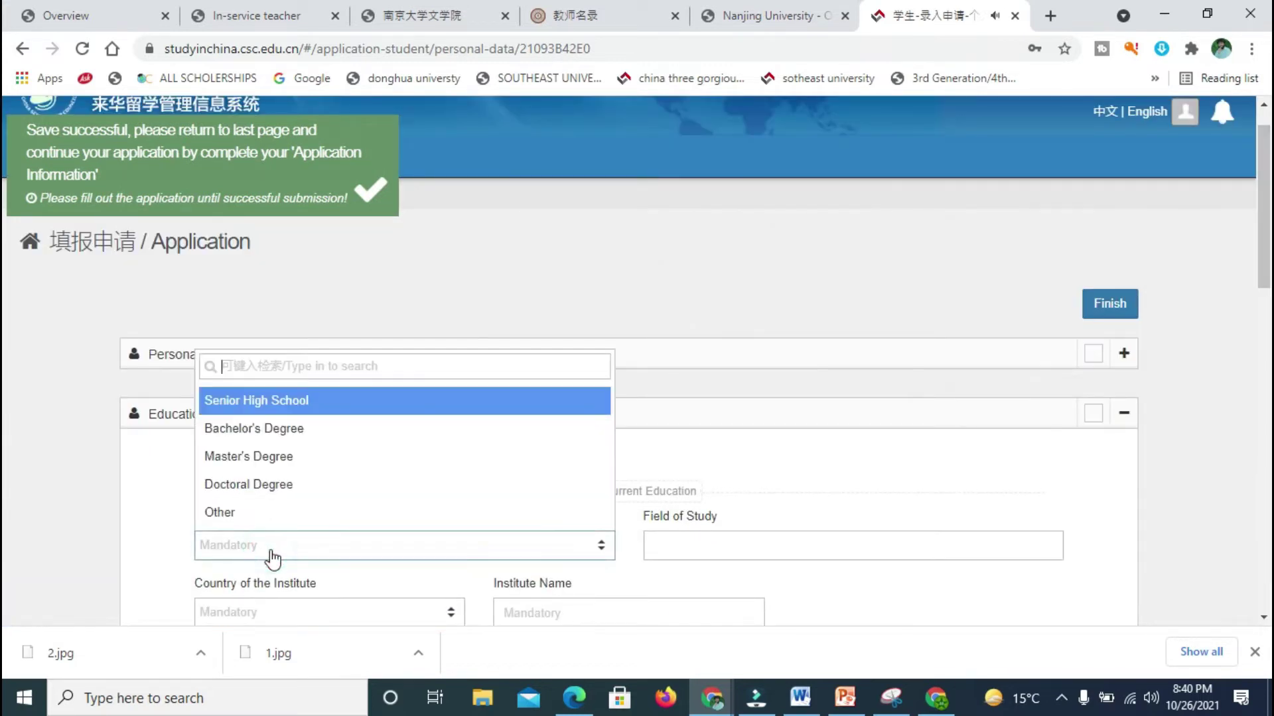
pyautogui.click(285, 430)
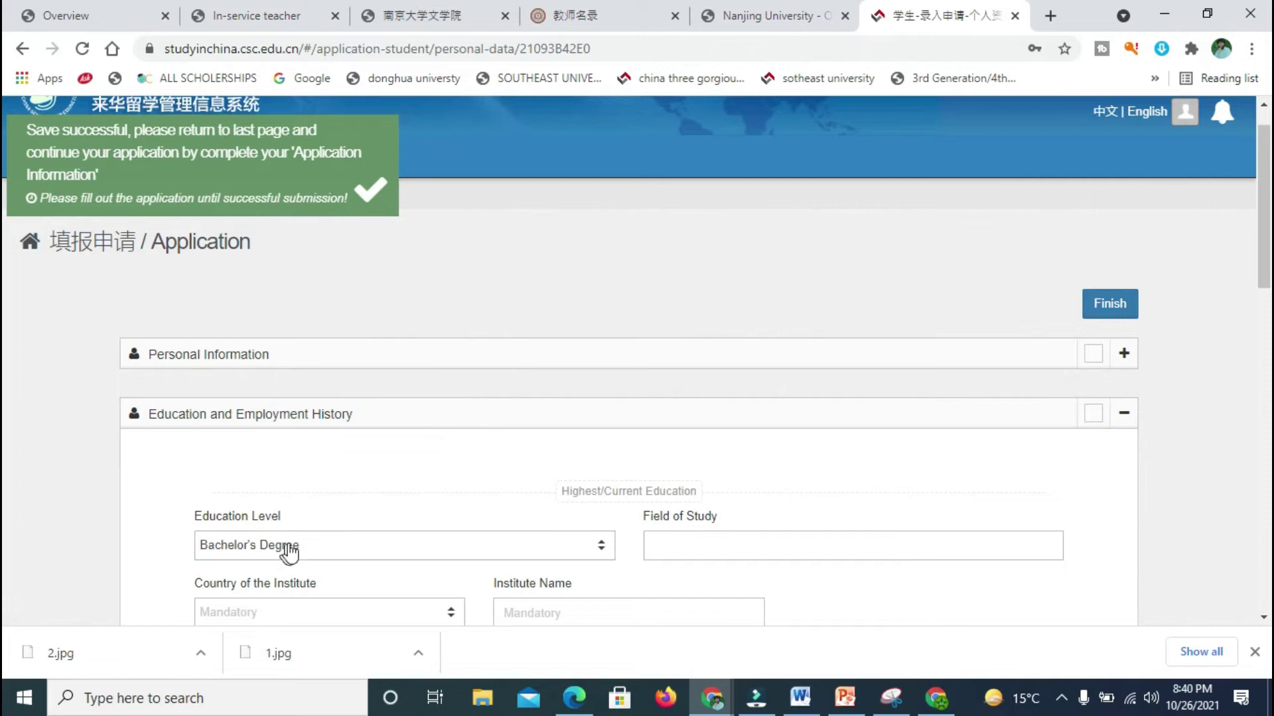
pyautogui.click(289, 549)
pyautogui.click(286, 456)
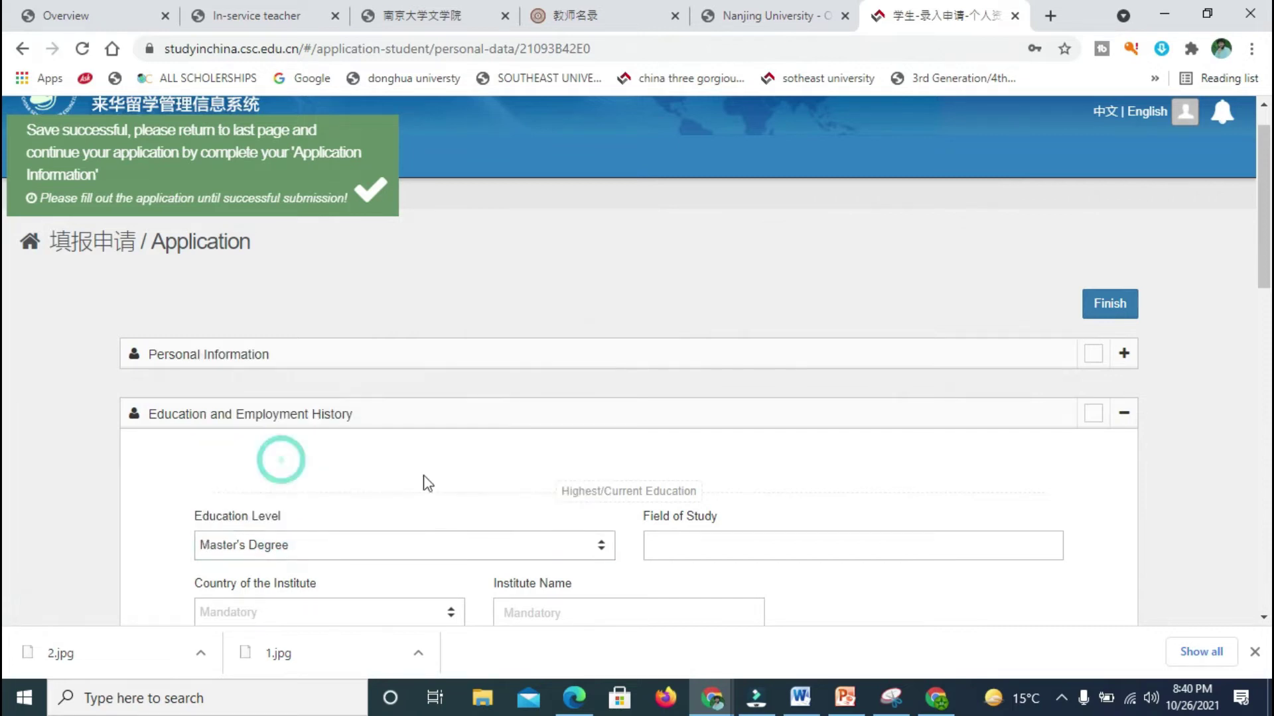
pyautogui.click(684, 544)
pyautogui.press('Down')
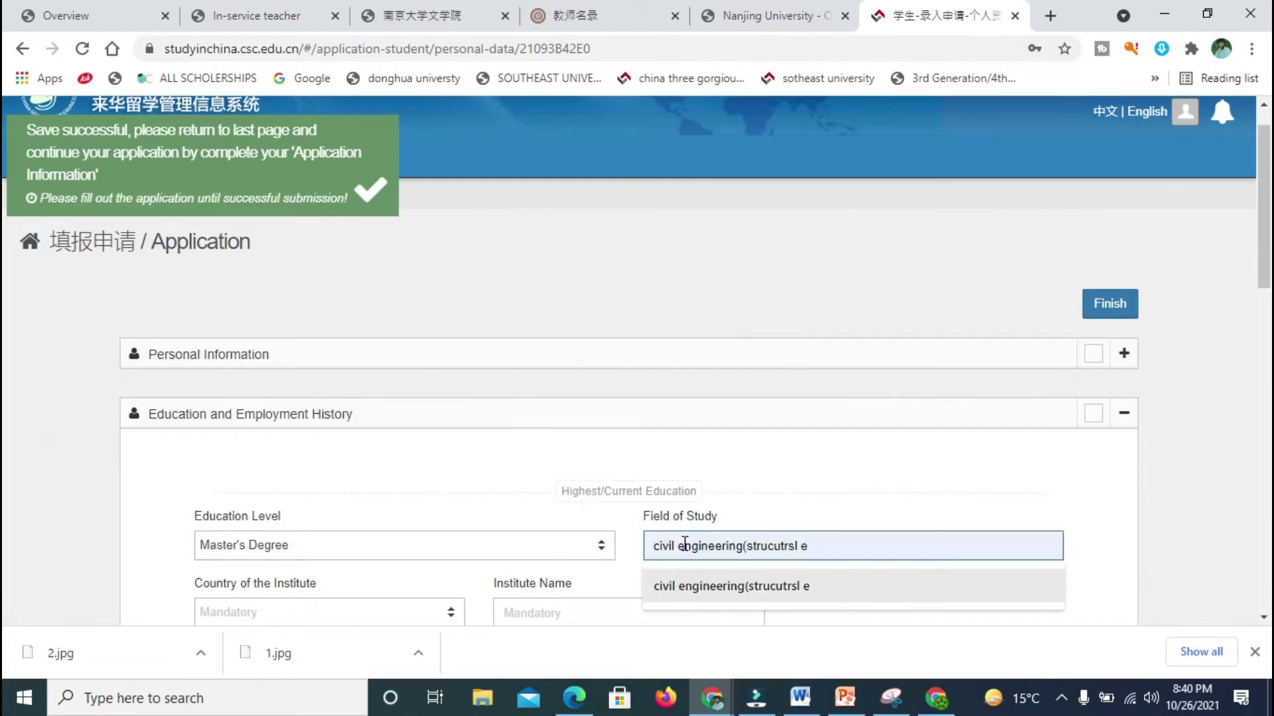
pyautogui.press('Return')
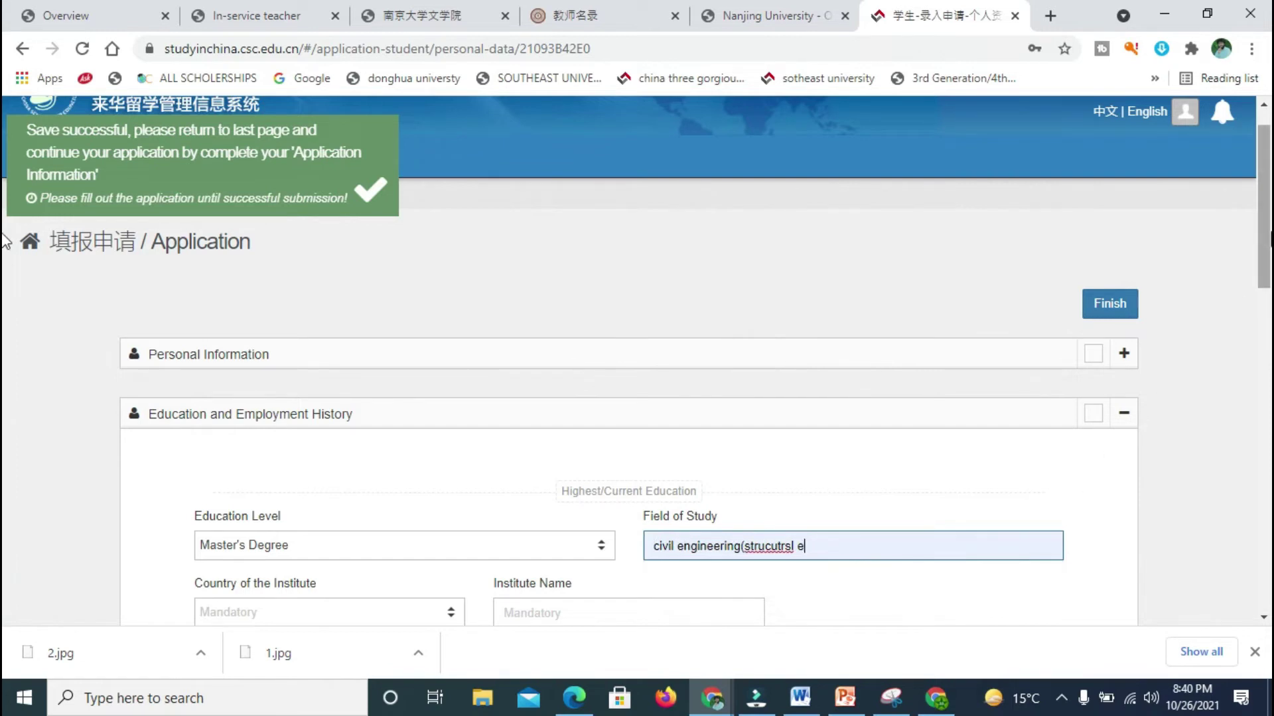
# Step: Set the institute's country to Pakistan and fill in the institute name and qualification
pyautogui.scroll(-1, 744, 455)
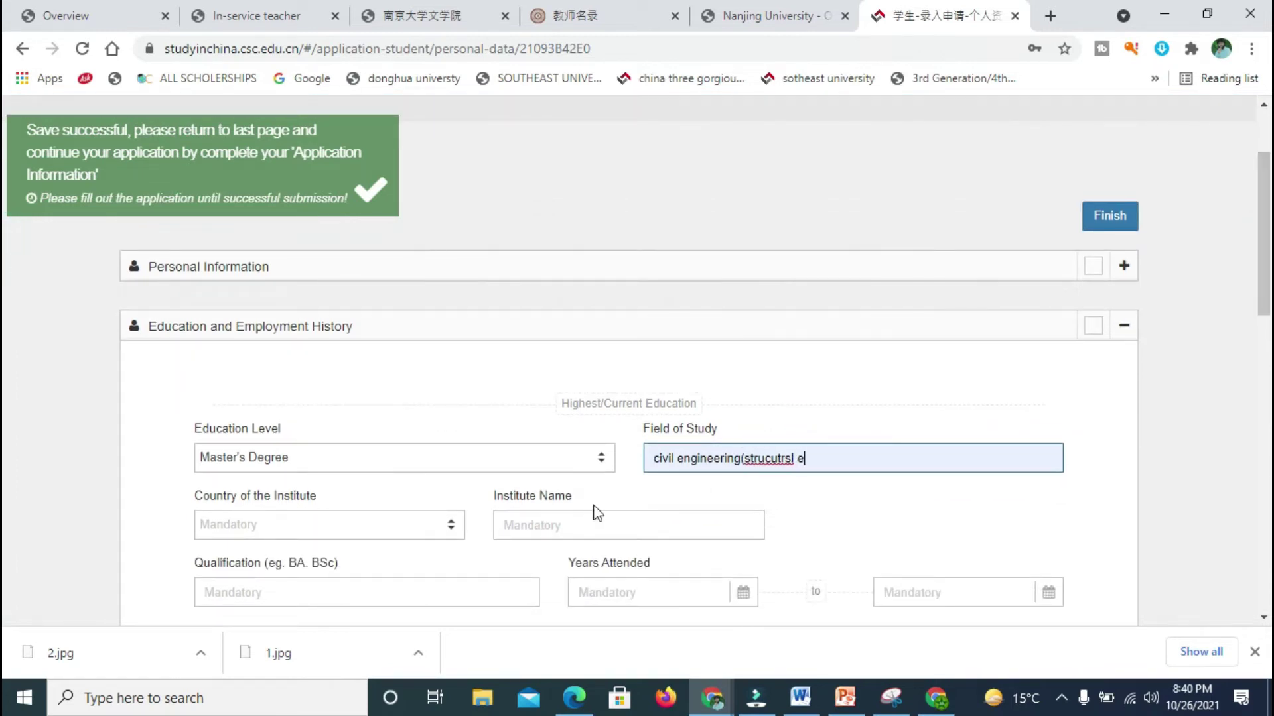
pyautogui.click(317, 531)
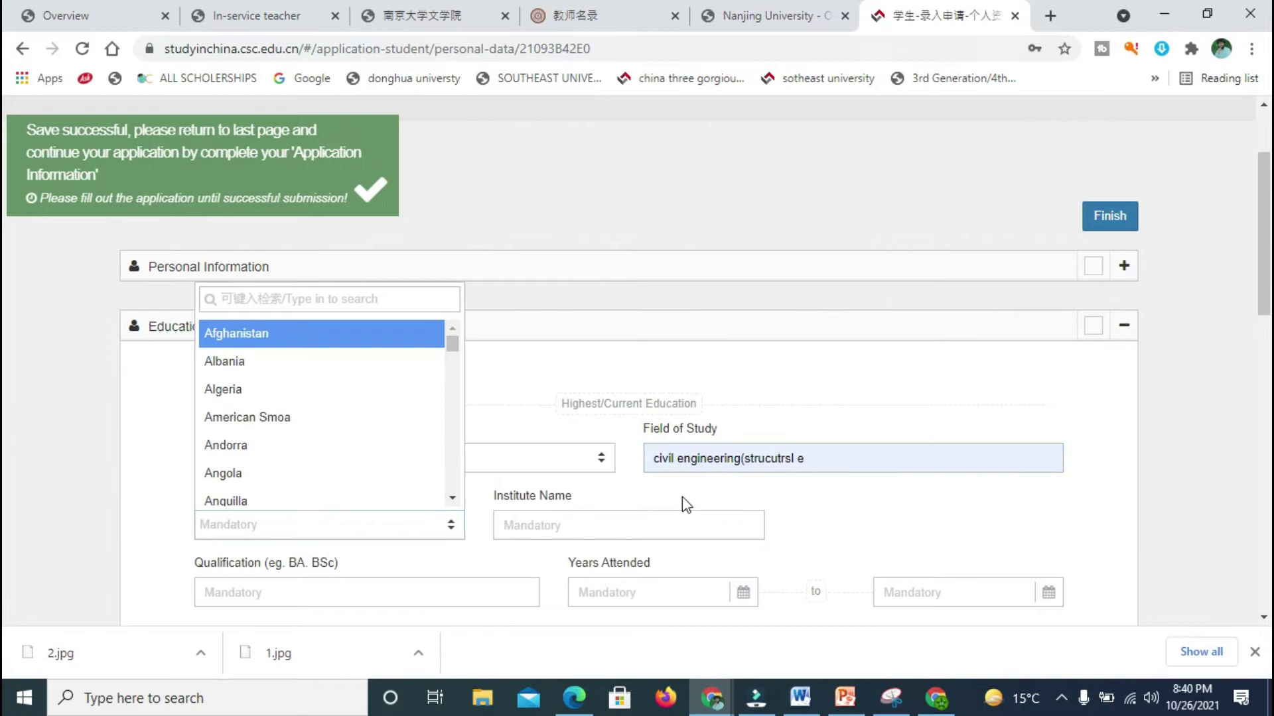
pyautogui.write('paki')
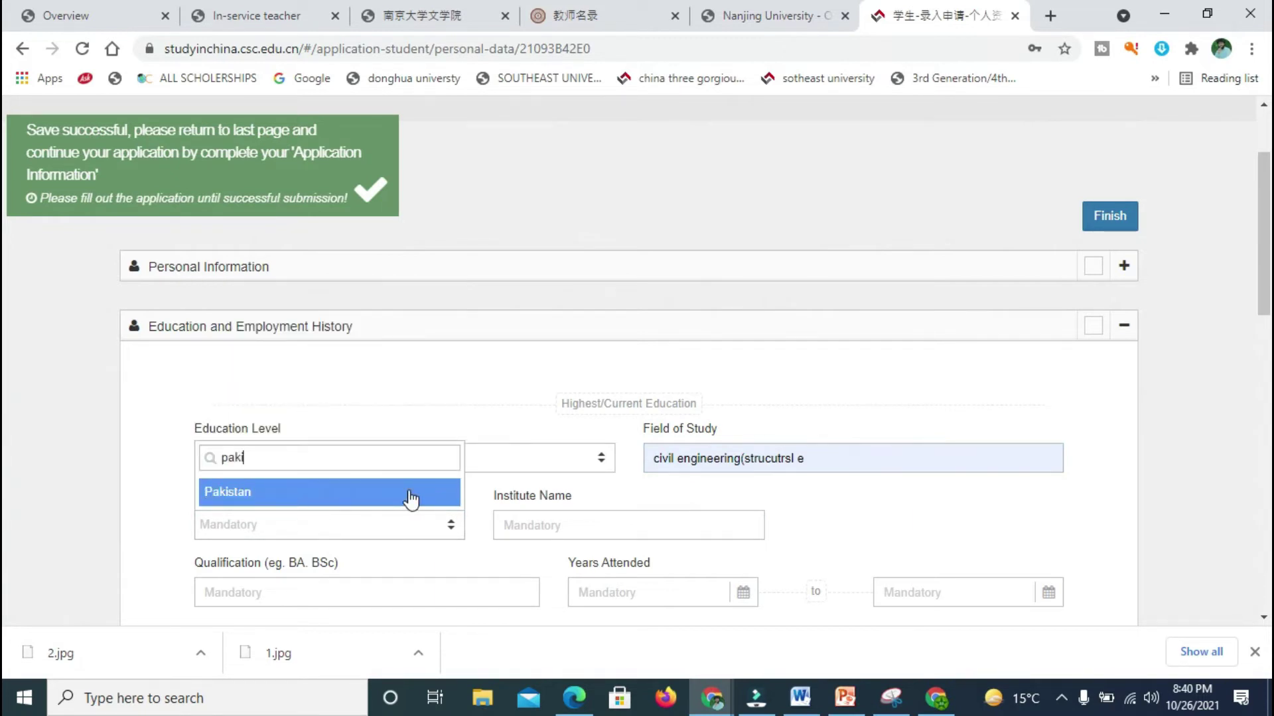
pyautogui.click(423, 501)
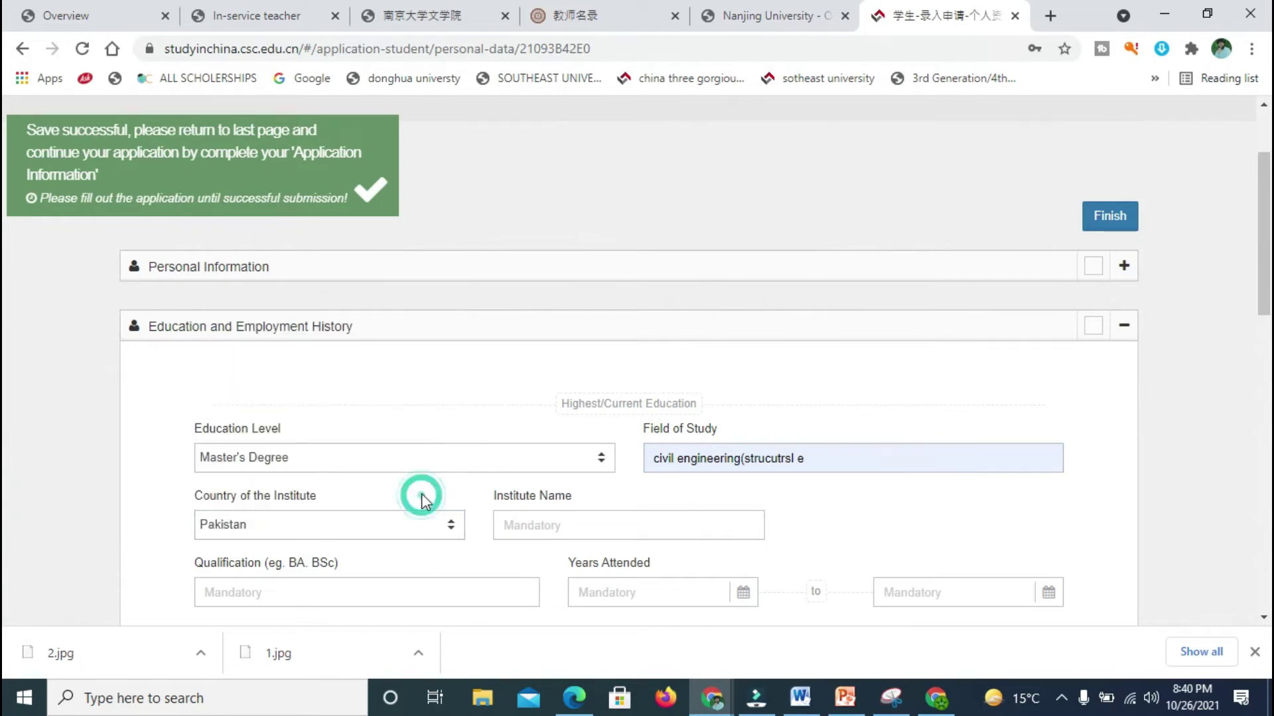
pyautogui.click(546, 524)
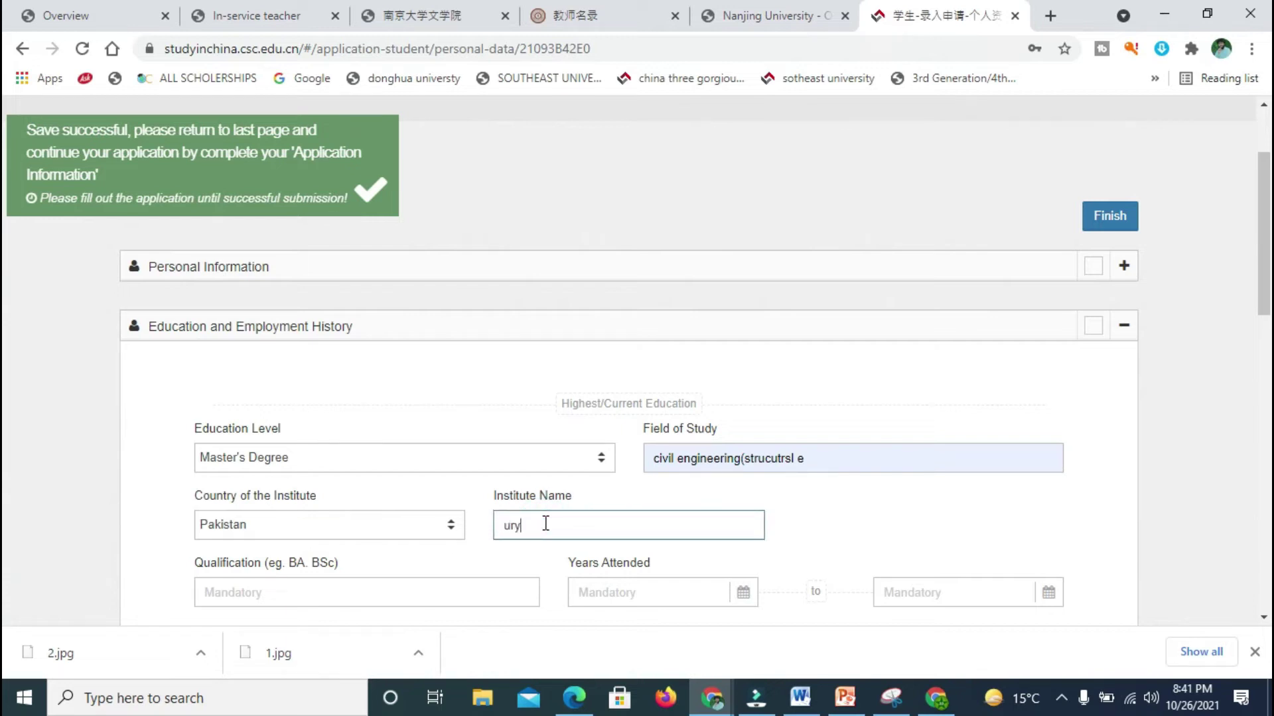
pyautogui.click(471, 590)
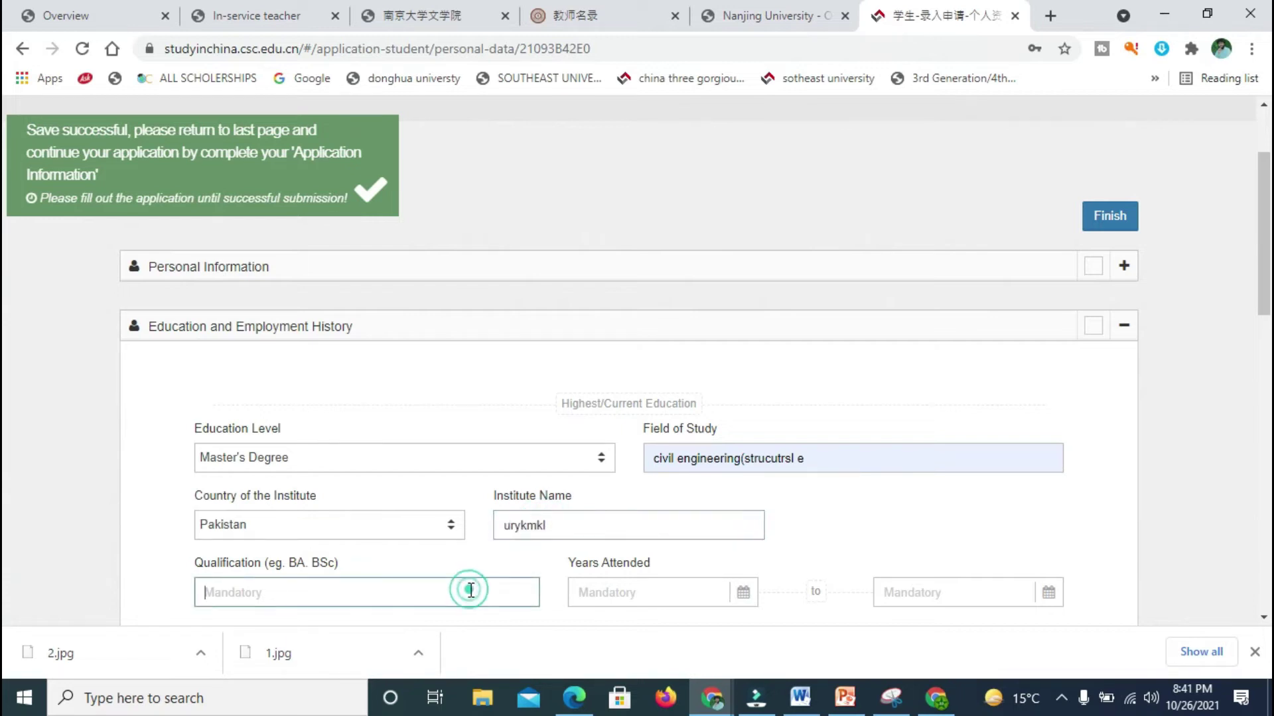
pyautogui.scroll(-2, 5, 282)
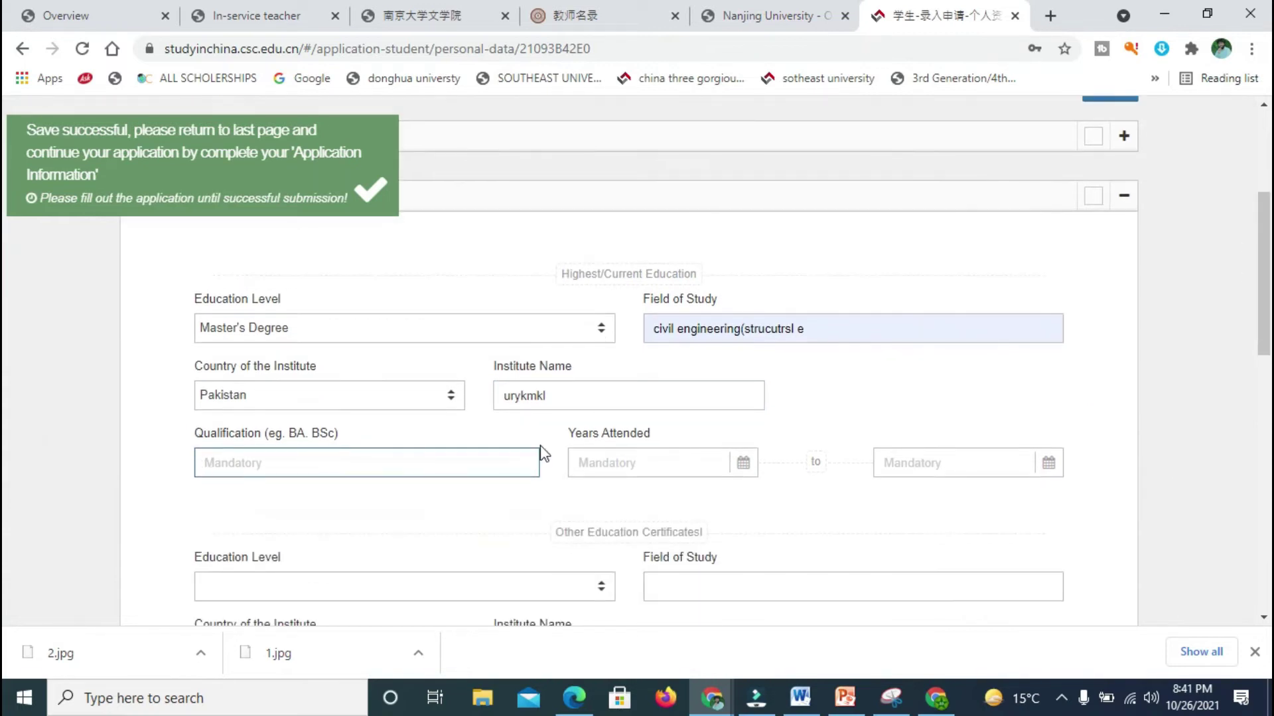
pyautogui.click(346, 333)
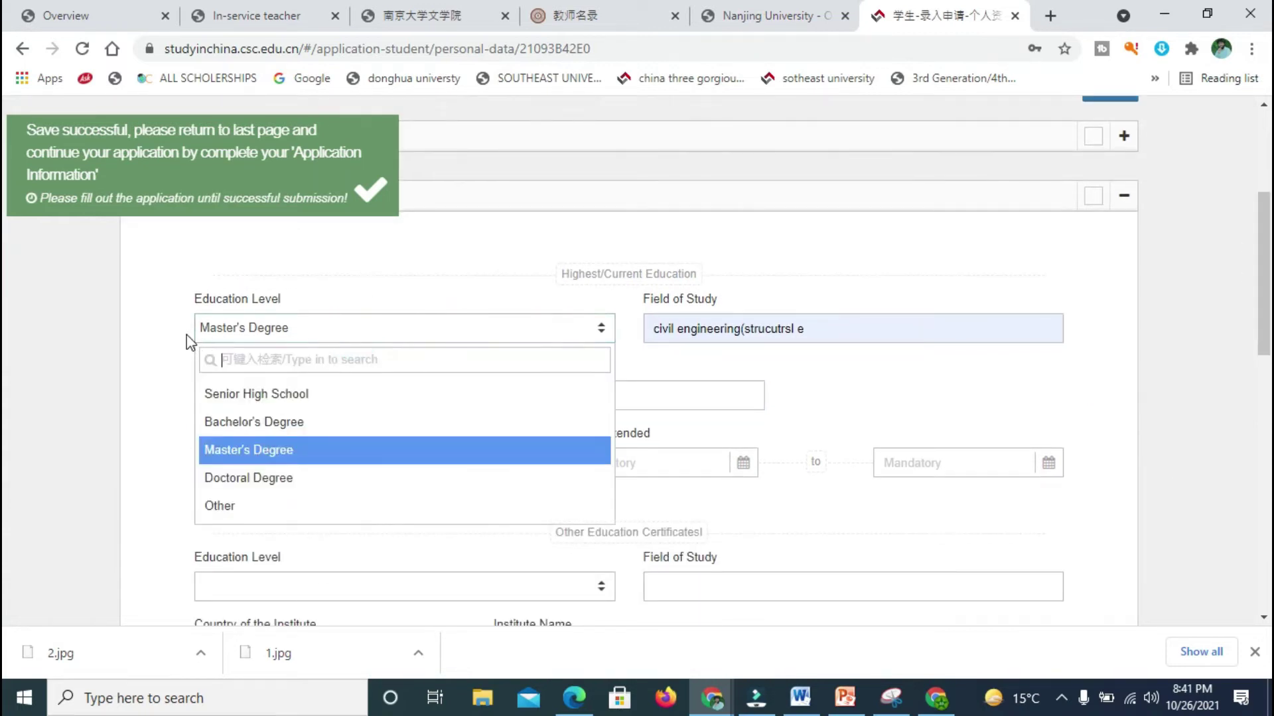
pyautogui.click(136, 371)
pyautogui.click(306, 462)
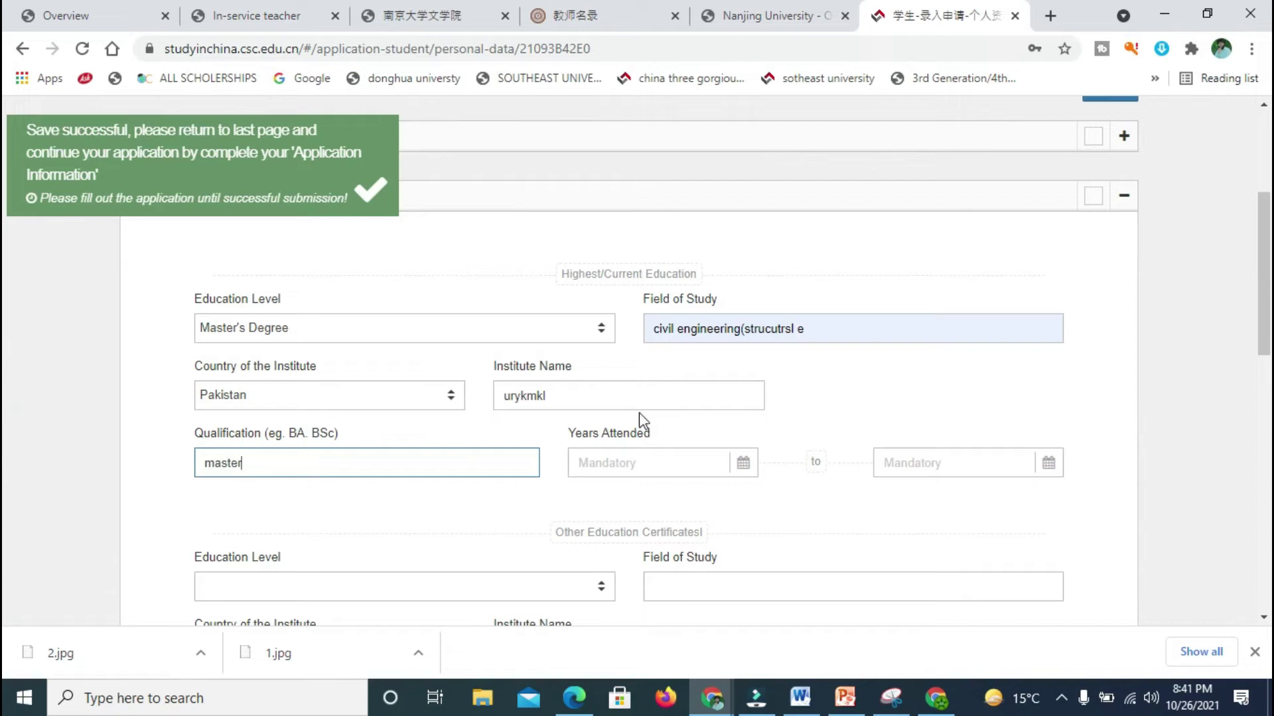
# Step: Set Years Attended for the Master's Degree from 2015-03-04 to 2019-05-01
pyautogui.click(659, 461)
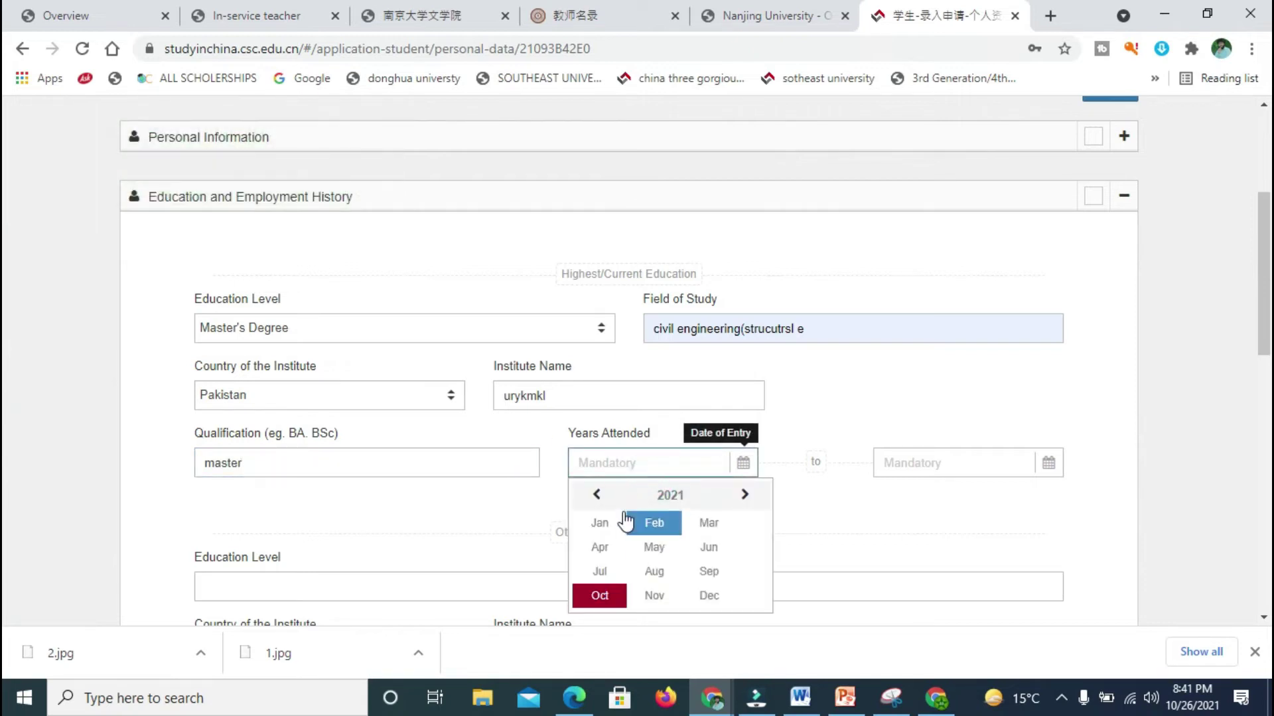
pyautogui.click(596, 495)
pyautogui.click(597, 494)
pyautogui.click(596, 494)
pyautogui.click(597, 494)
pyautogui.click(597, 494)
pyautogui.click(596, 494)
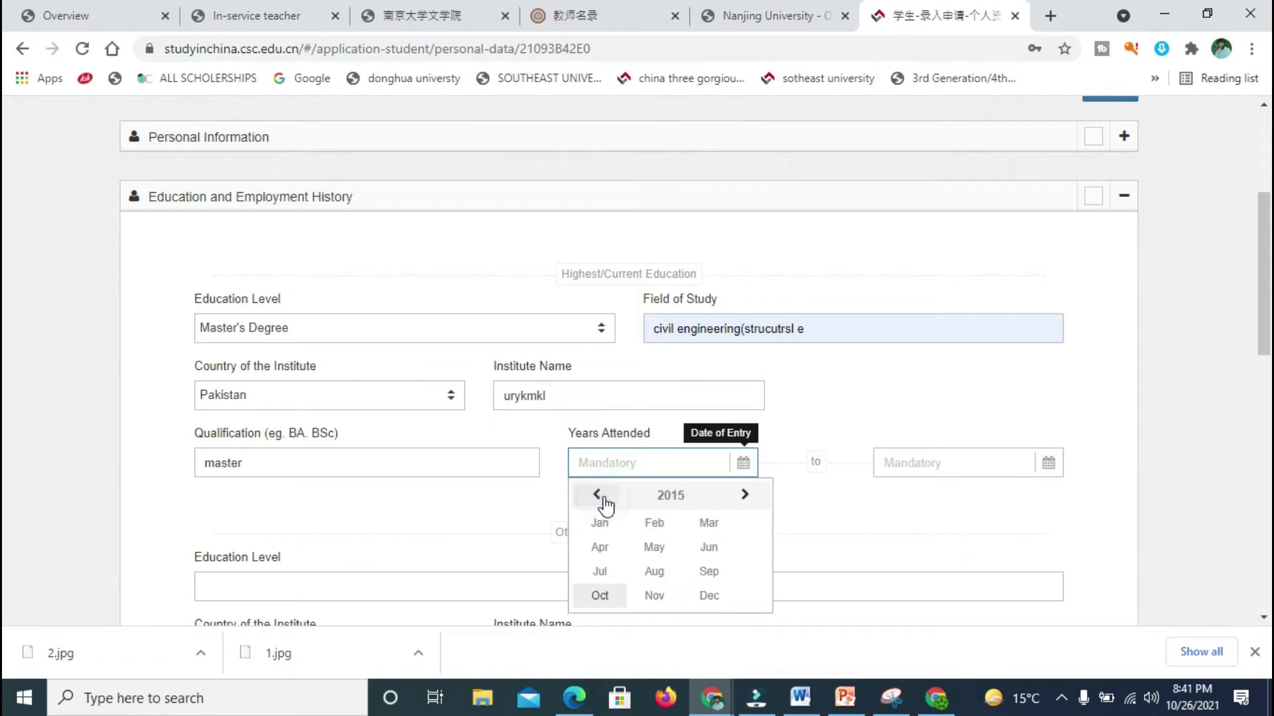
pyautogui.click(707, 523)
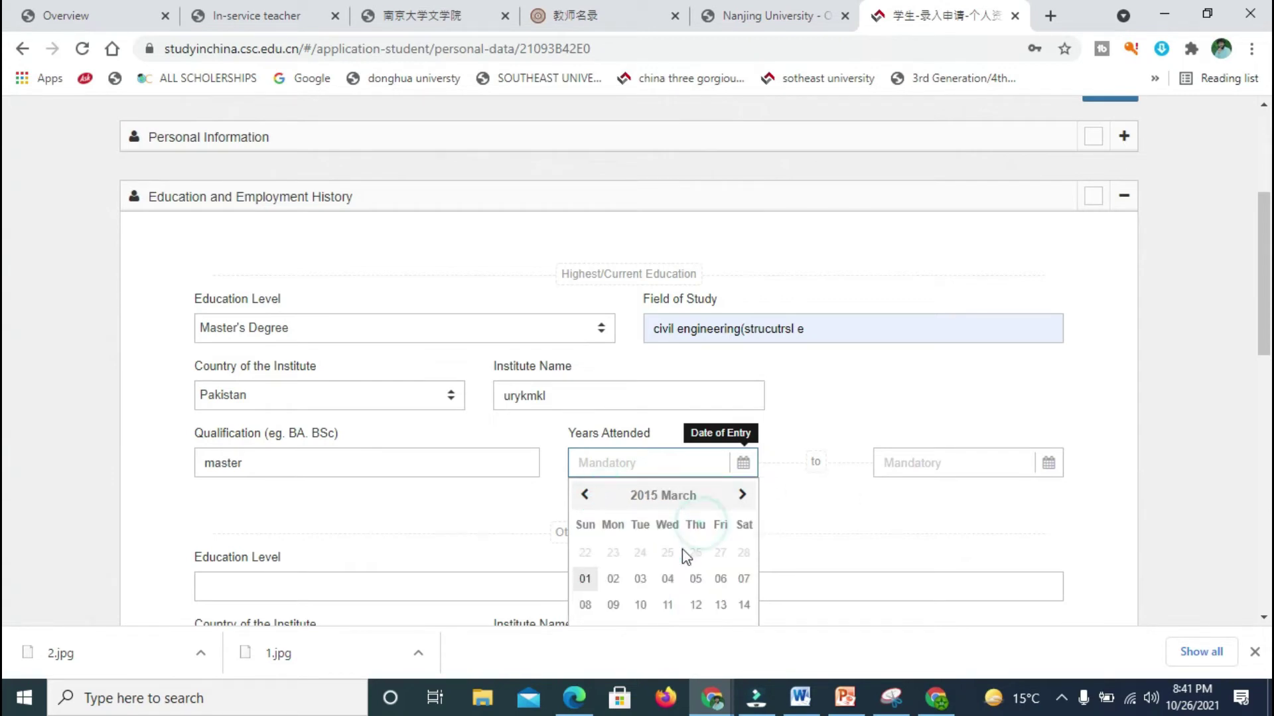
pyautogui.click(667, 578)
pyautogui.click(970, 452)
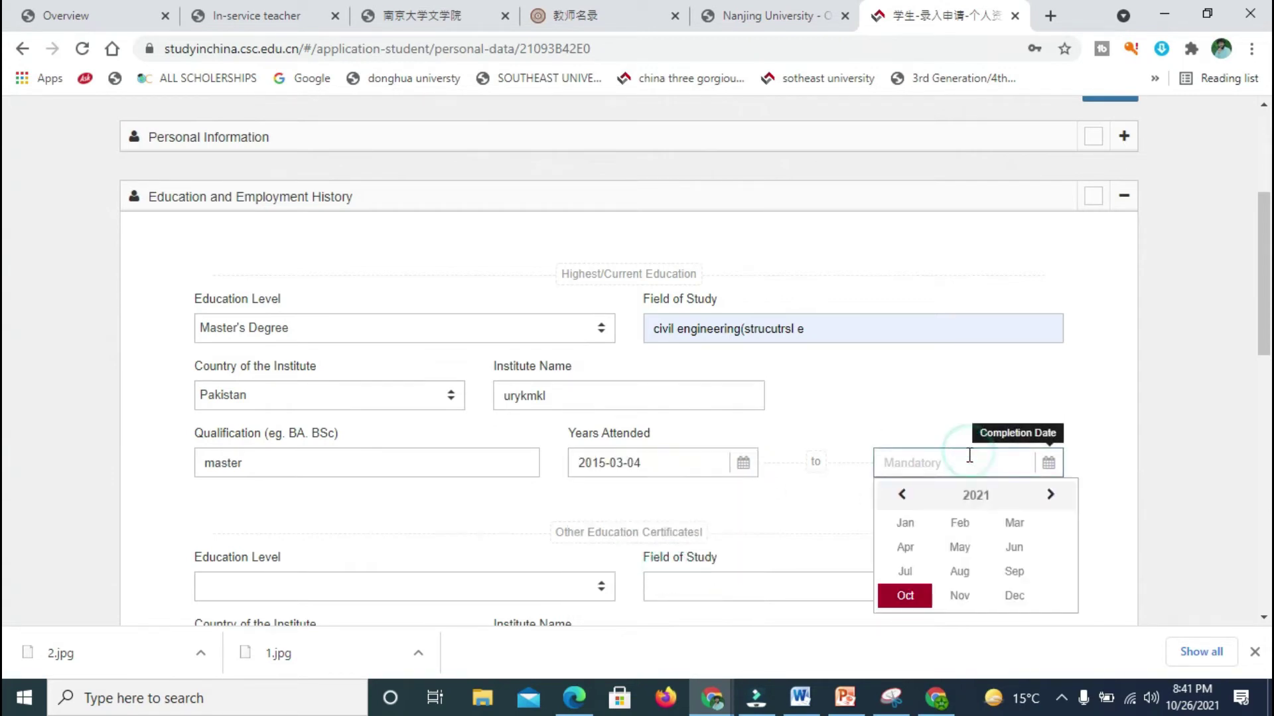
pyautogui.click(902, 496)
pyautogui.click(902, 496)
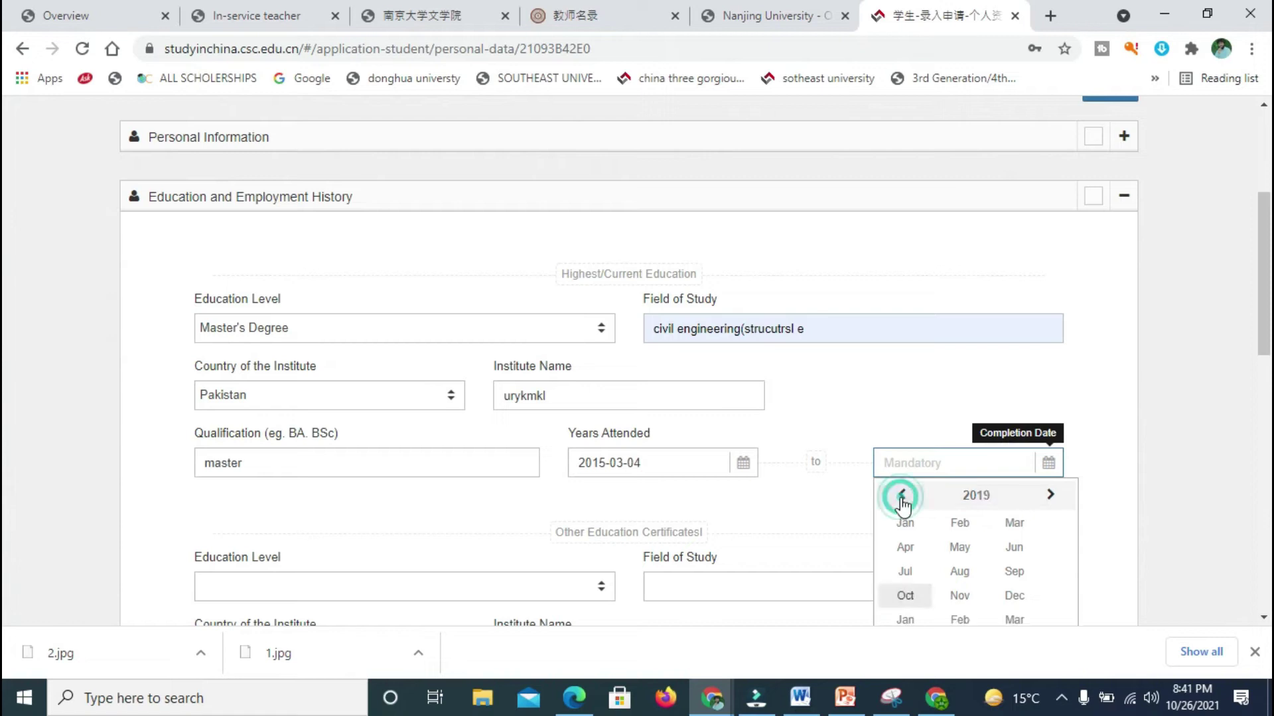
pyautogui.click(949, 549)
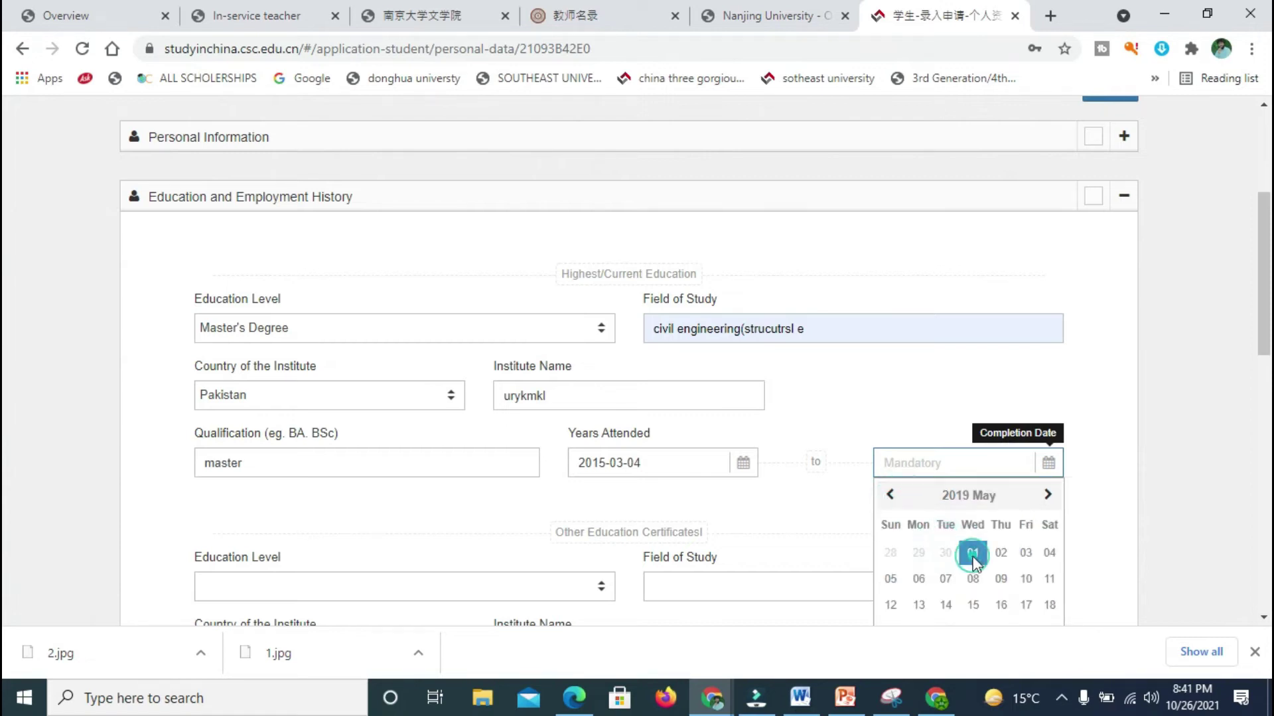
pyautogui.click(973, 553)
# Step: Open the other certificate's education level list, then close it without changes
pyautogui.scroll(-3, 6, 312)
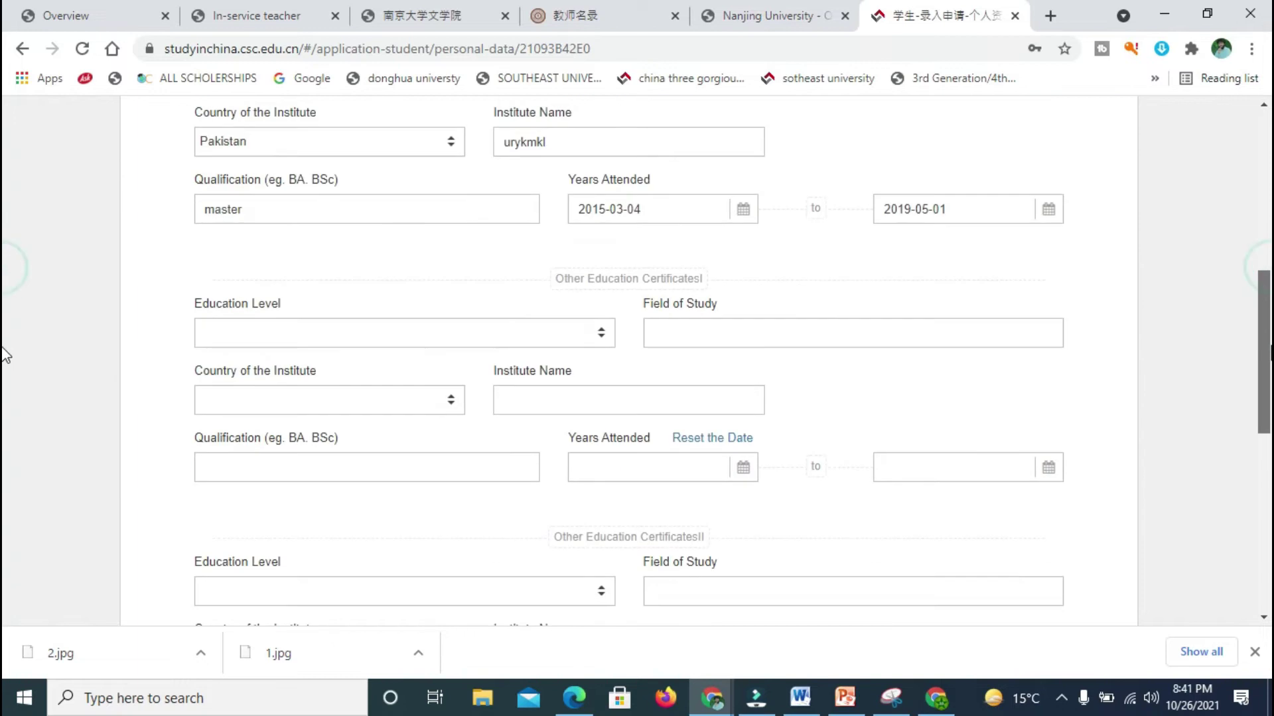
pyautogui.click(477, 323)
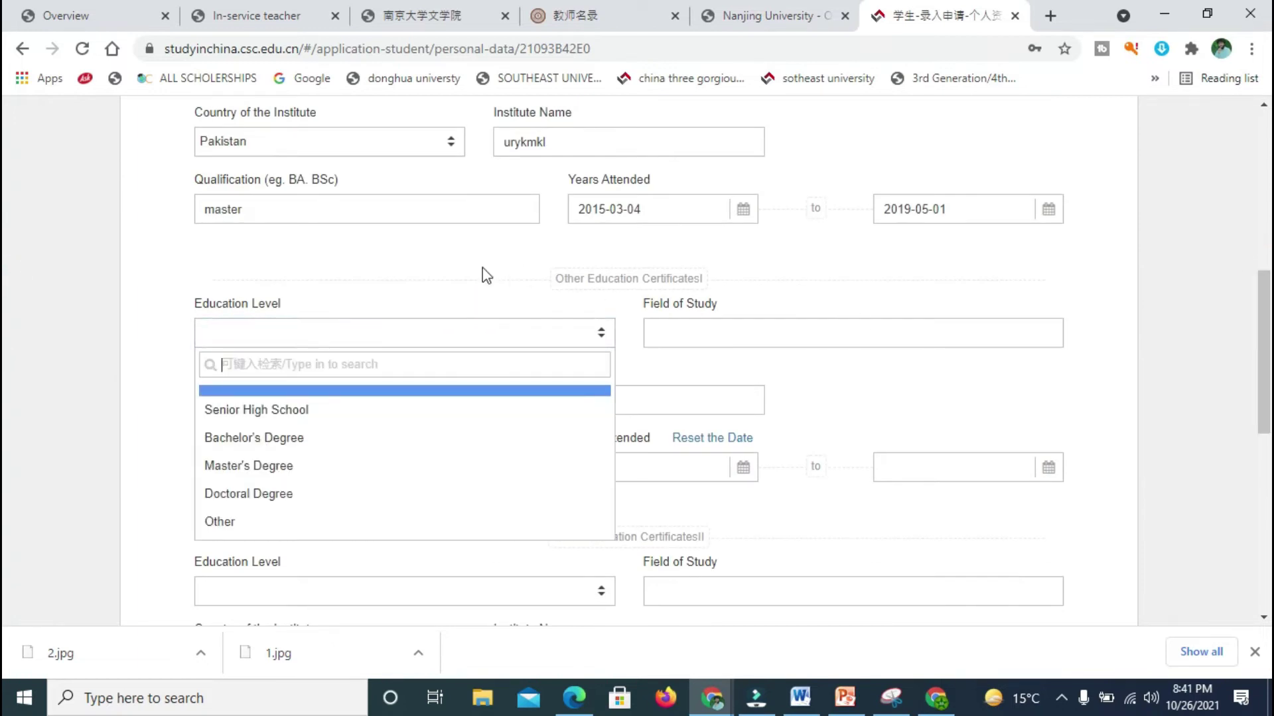
pyautogui.scroll(3, 7, 341)
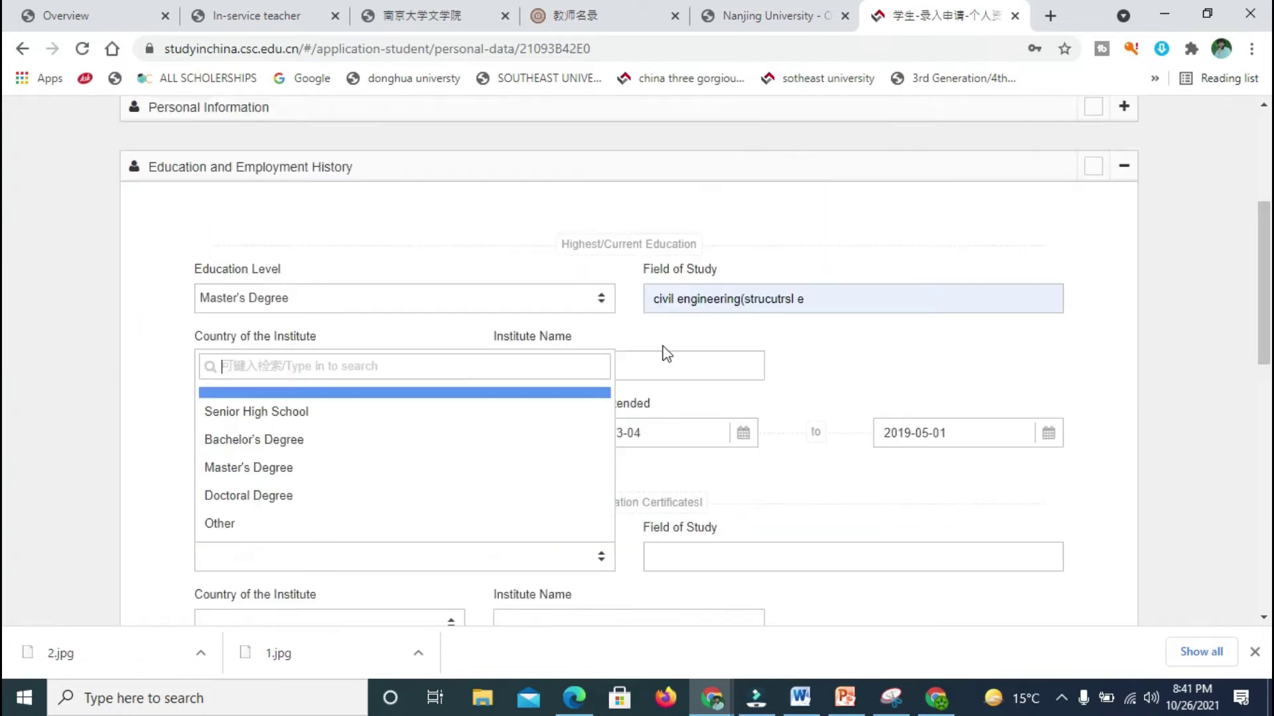
pyautogui.moveTo(168, 244); pyautogui.dragTo(908, 438)
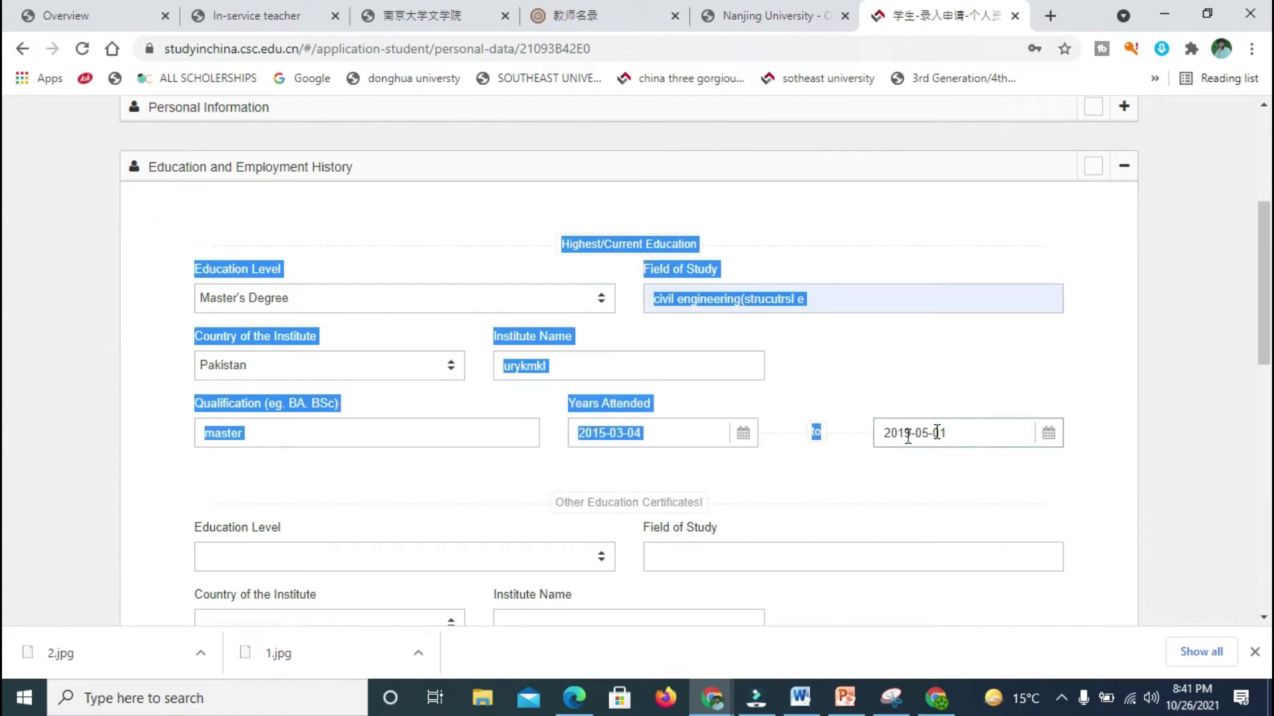
pyautogui.click(1104, 425)
# Step: Set the first other certificate to a Bachelor's Degree in civil eng
pyautogui.scroll(-5, 6, 276)
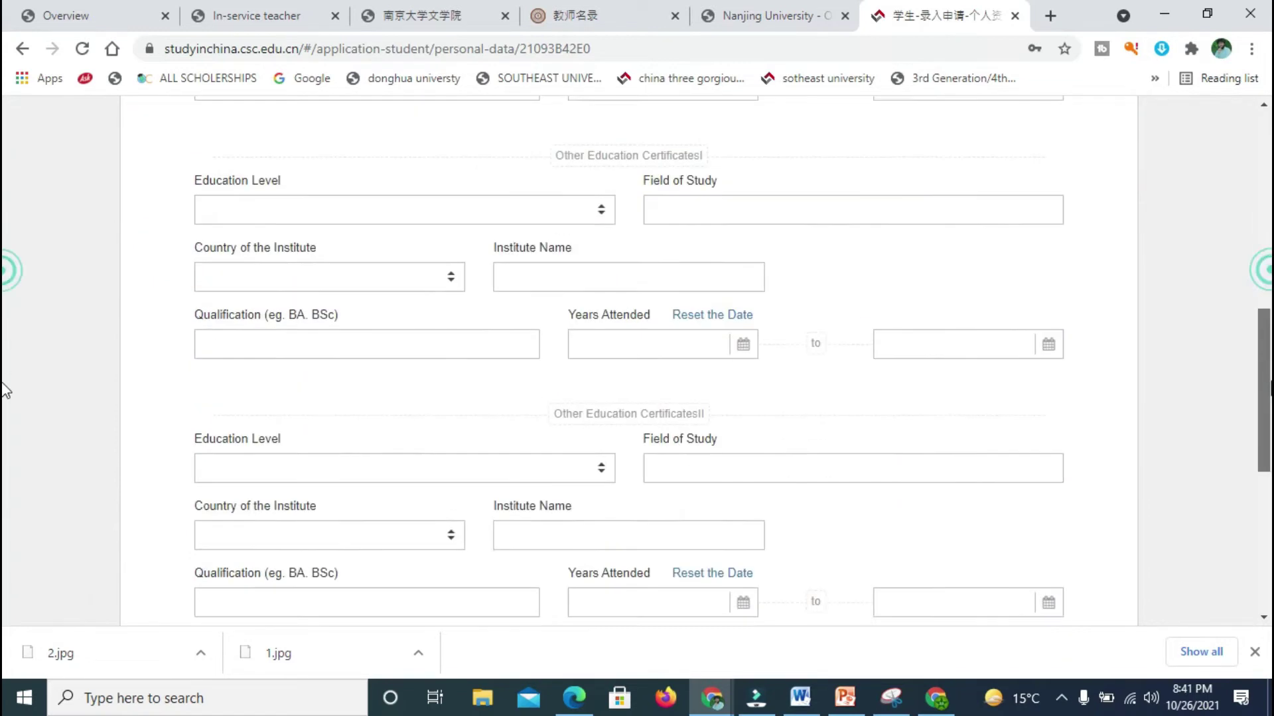
pyautogui.click(369, 202)
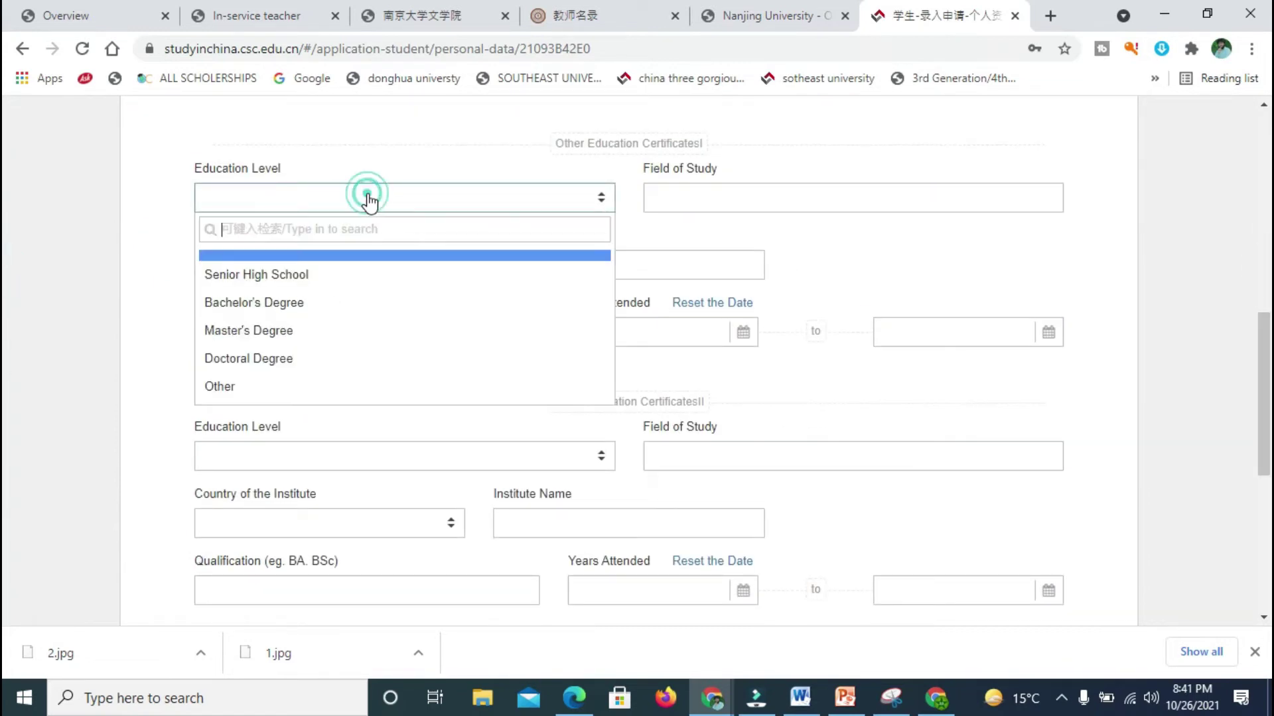
pyautogui.click(303, 302)
pyautogui.click(684, 208)
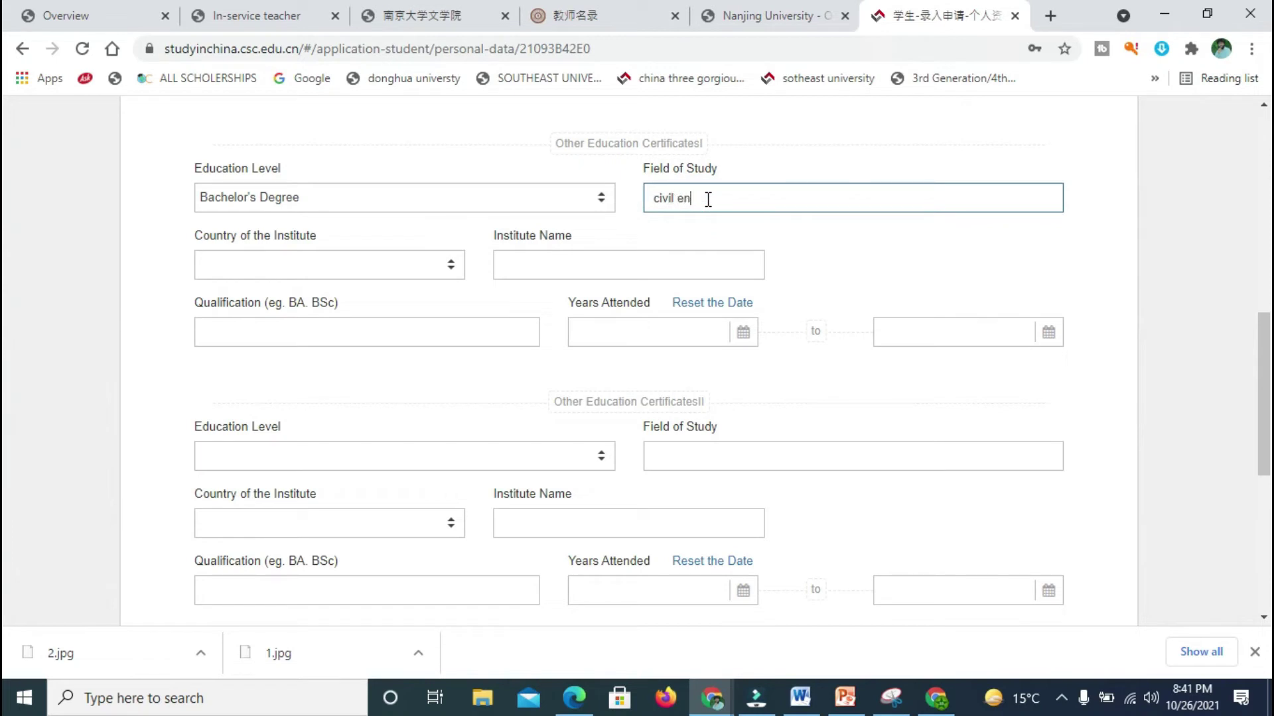
pyautogui.click(623, 225)
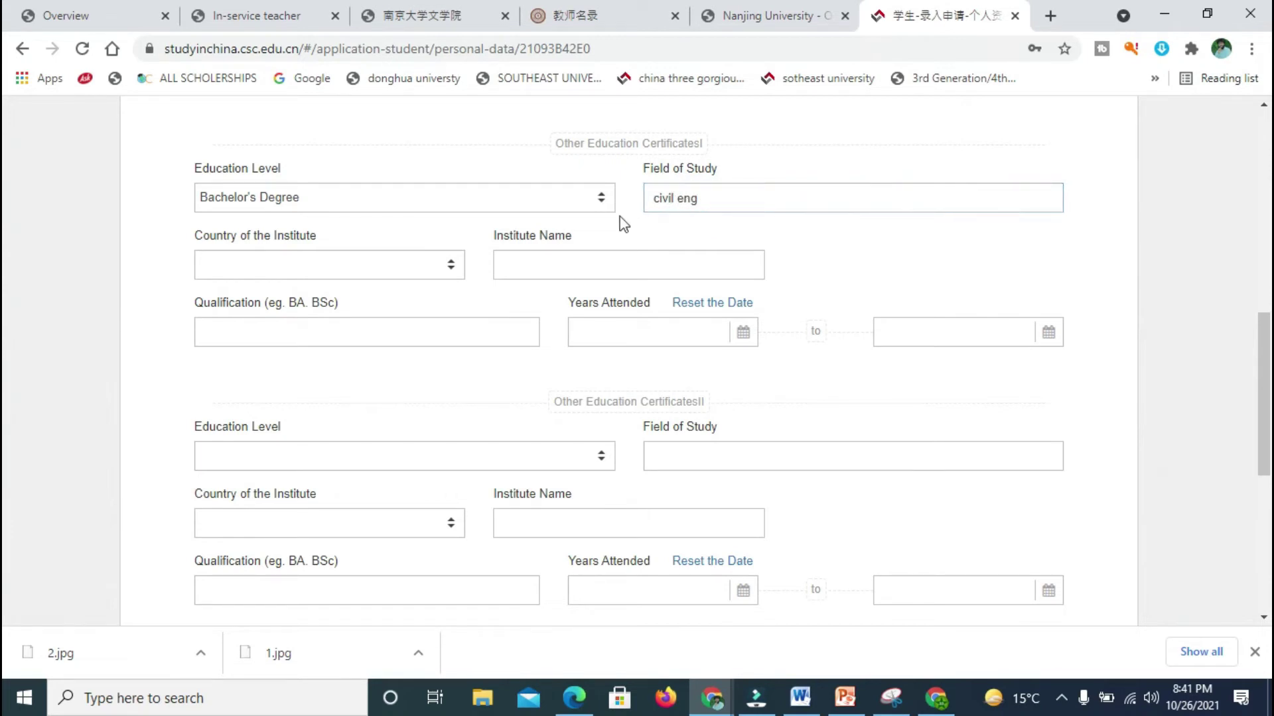
# Step: Choose Pakistan as the country, enter qualification bsc, and fill in the institute name
pyautogui.click(448, 262)
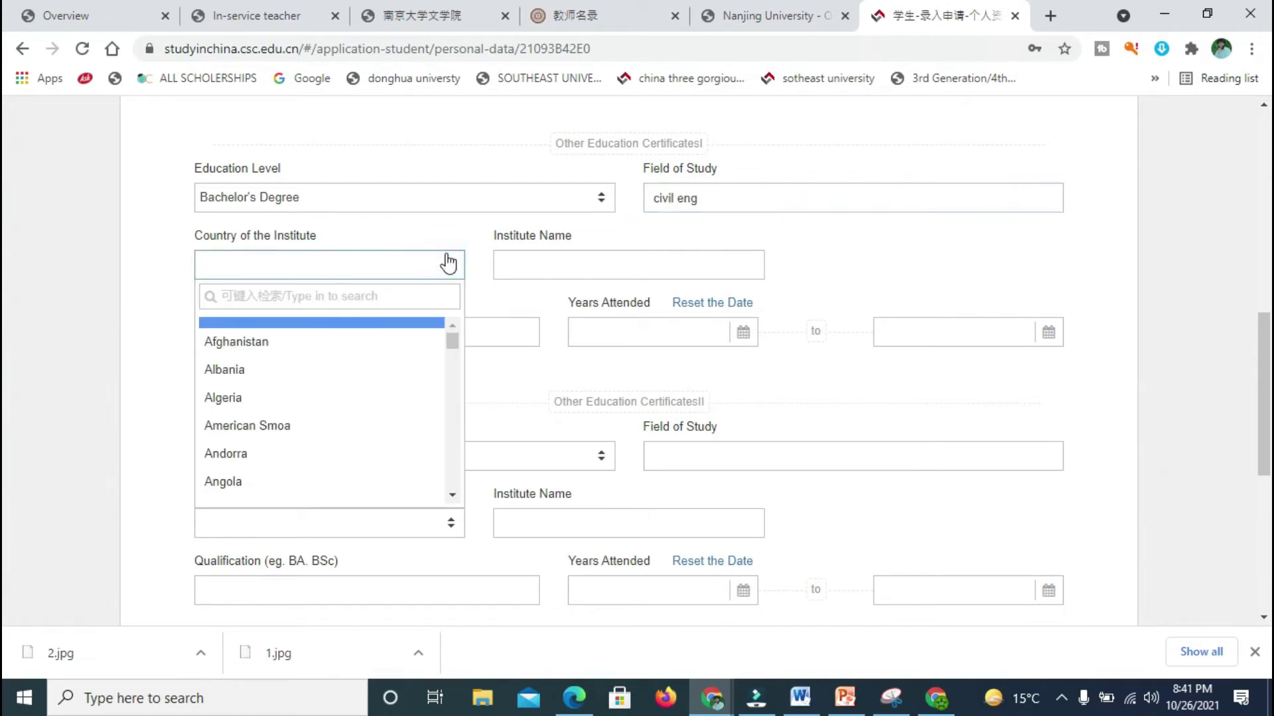
pyautogui.write('paki')
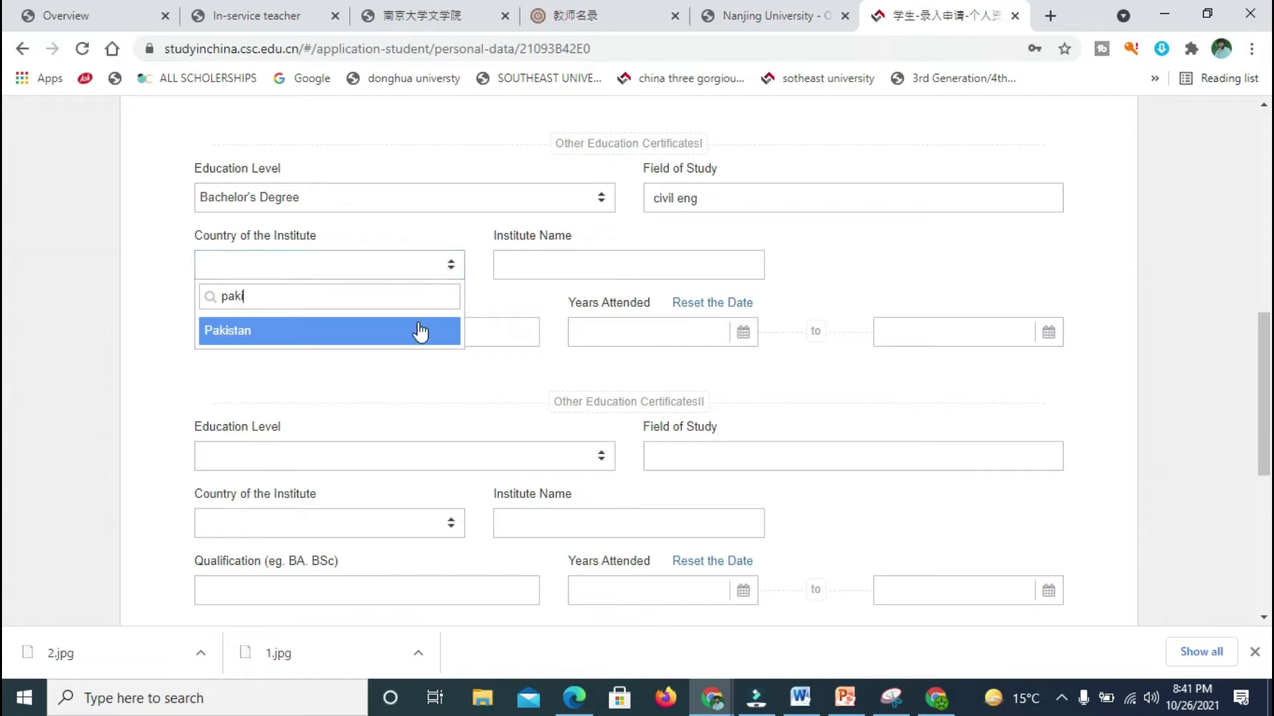
pyautogui.click(420, 332)
pyautogui.click(459, 326)
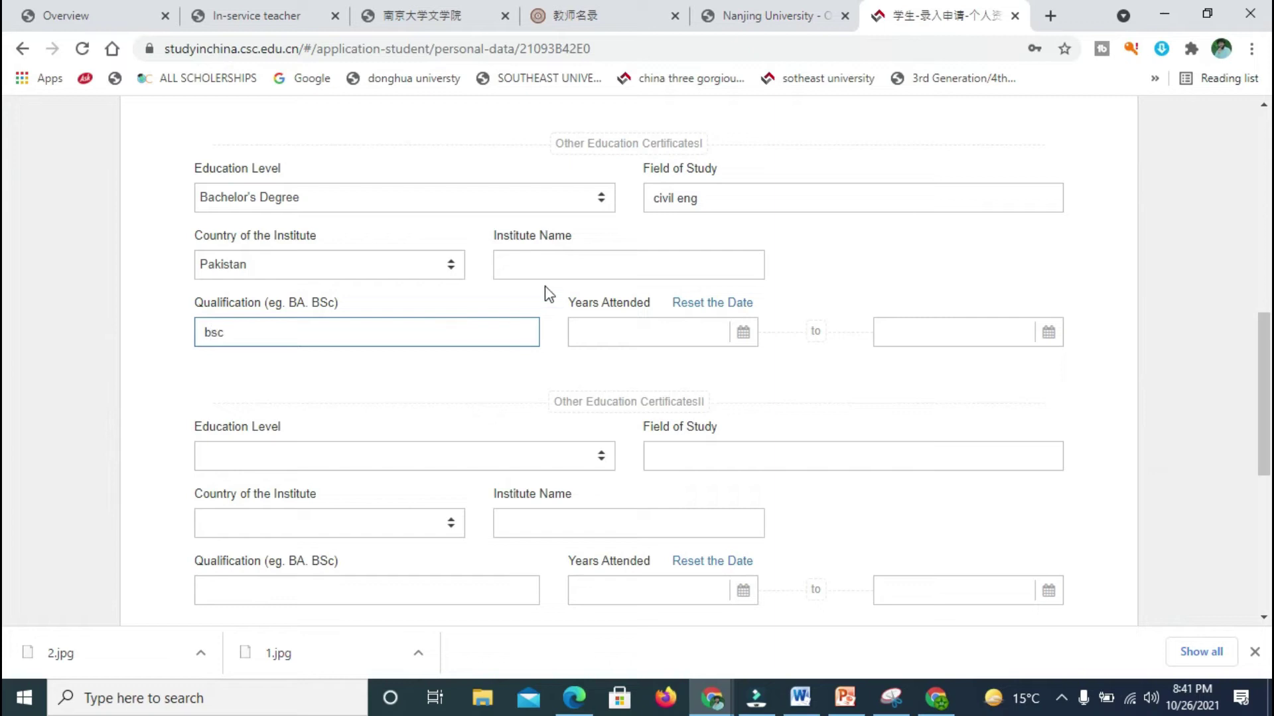
pyautogui.click(616, 266)
pyautogui.click(727, 198)
pyautogui.click(418, 361)
pyautogui.click(428, 339)
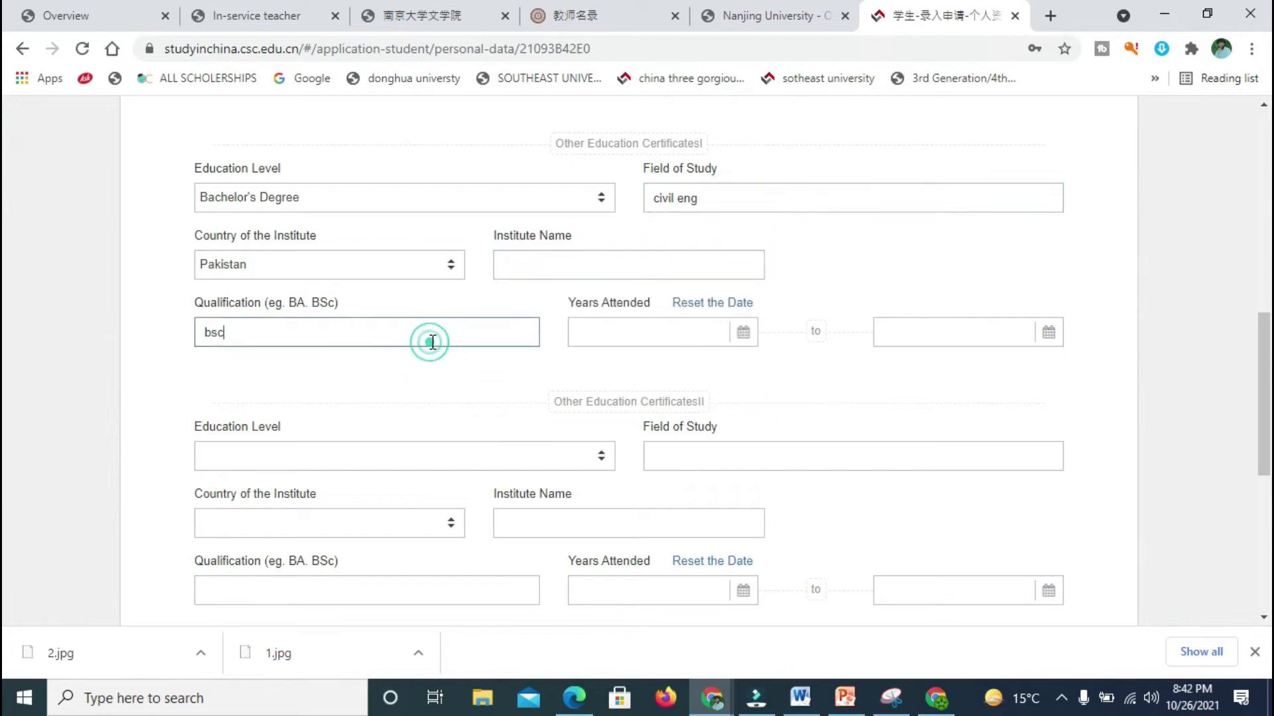
pyautogui.click(563, 268)
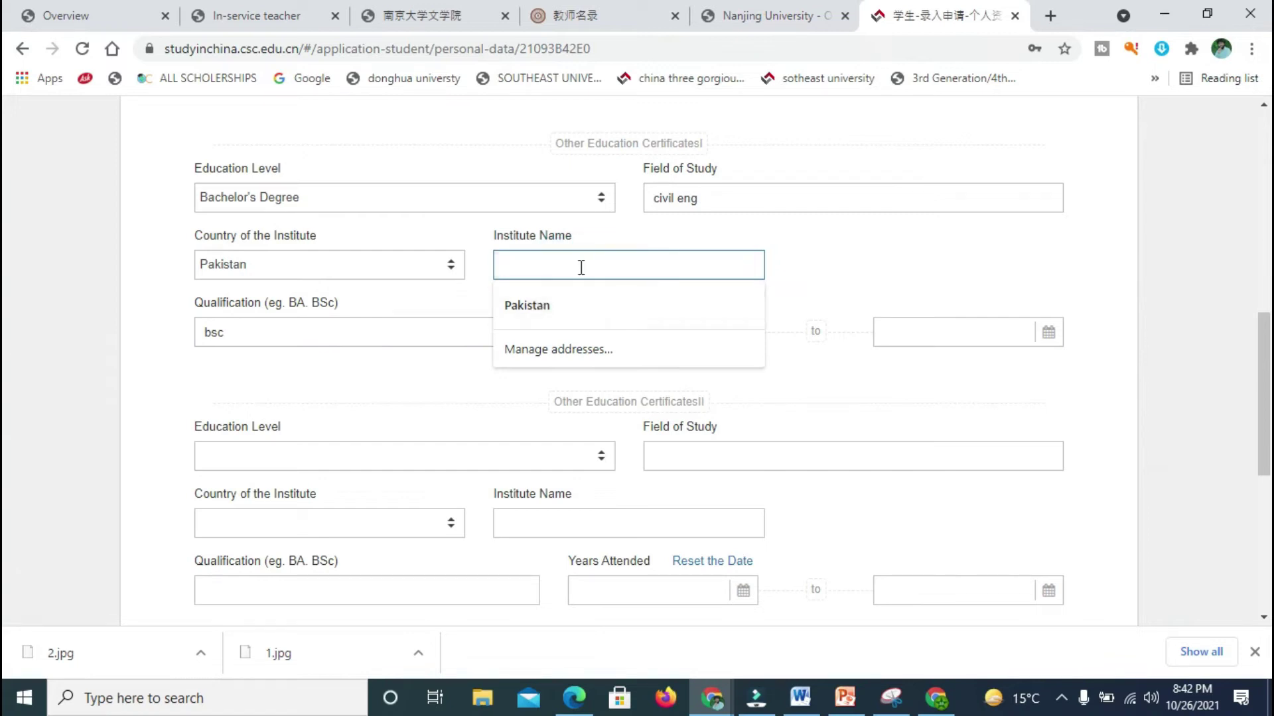
pyautogui.click(794, 273)
# Step: Set the bachelor's start date to 2011-08-10
pyautogui.click(651, 336)
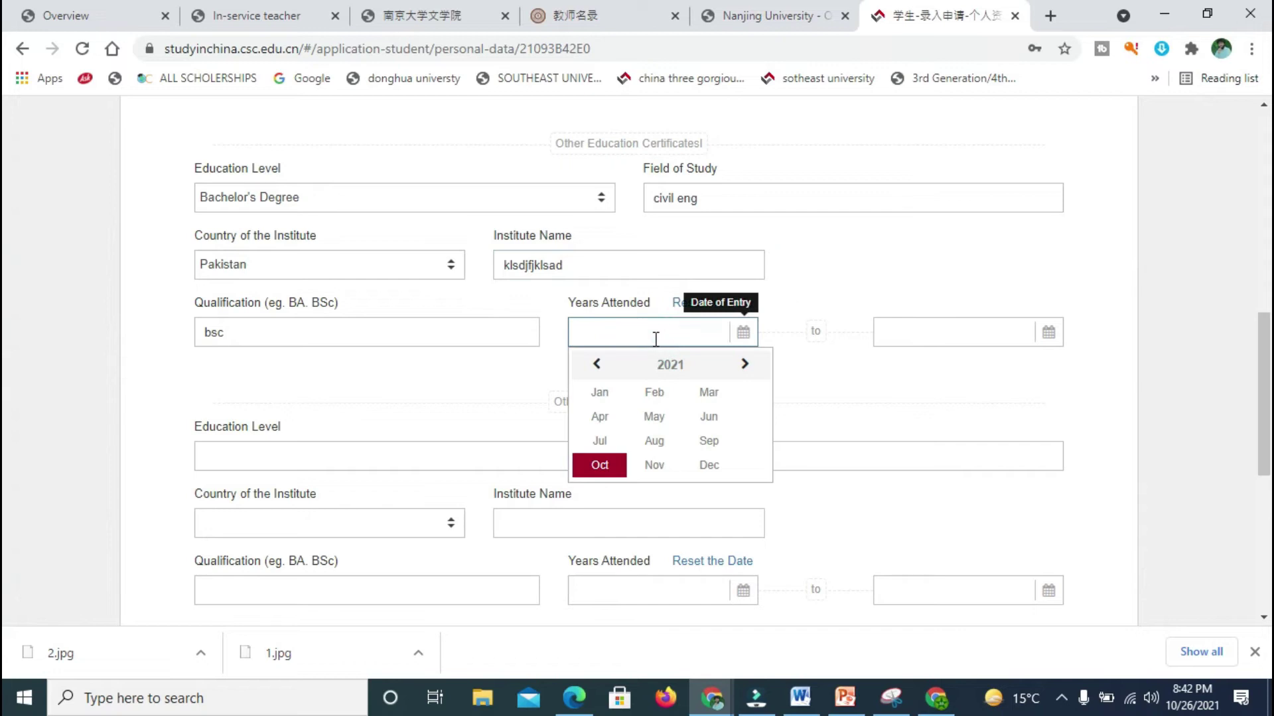
pyautogui.click(599, 367)
pyautogui.click(599, 366)
pyautogui.click(599, 366)
pyautogui.click(601, 369)
pyautogui.click(599, 366)
pyautogui.click(599, 366)
pyautogui.click(599, 366)
pyautogui.click(599, 367)
pyautogui.click(599, 366)
pyautogui.click(599, 366)
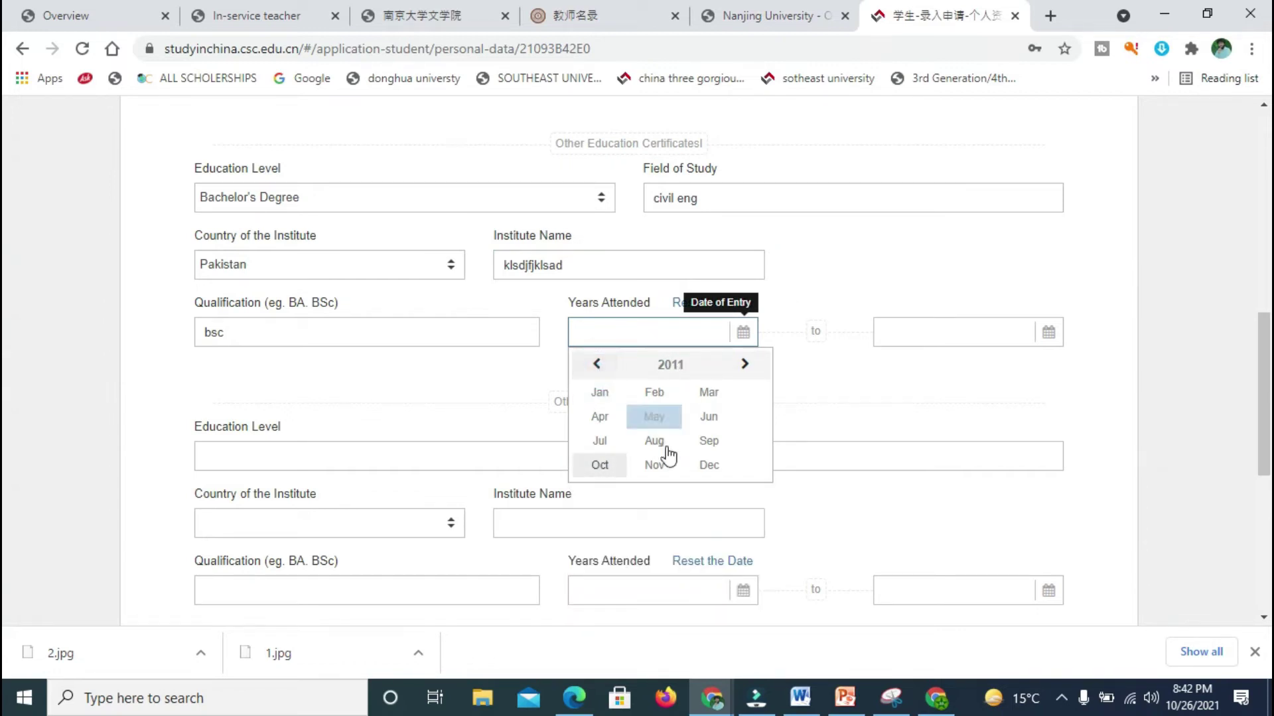
pyautogui.click(663, 443)
pyautogui.click(664, 447)
# Step: Set the bachelor's completion date to 2019-03-04
pyautogui.click(924, 325)
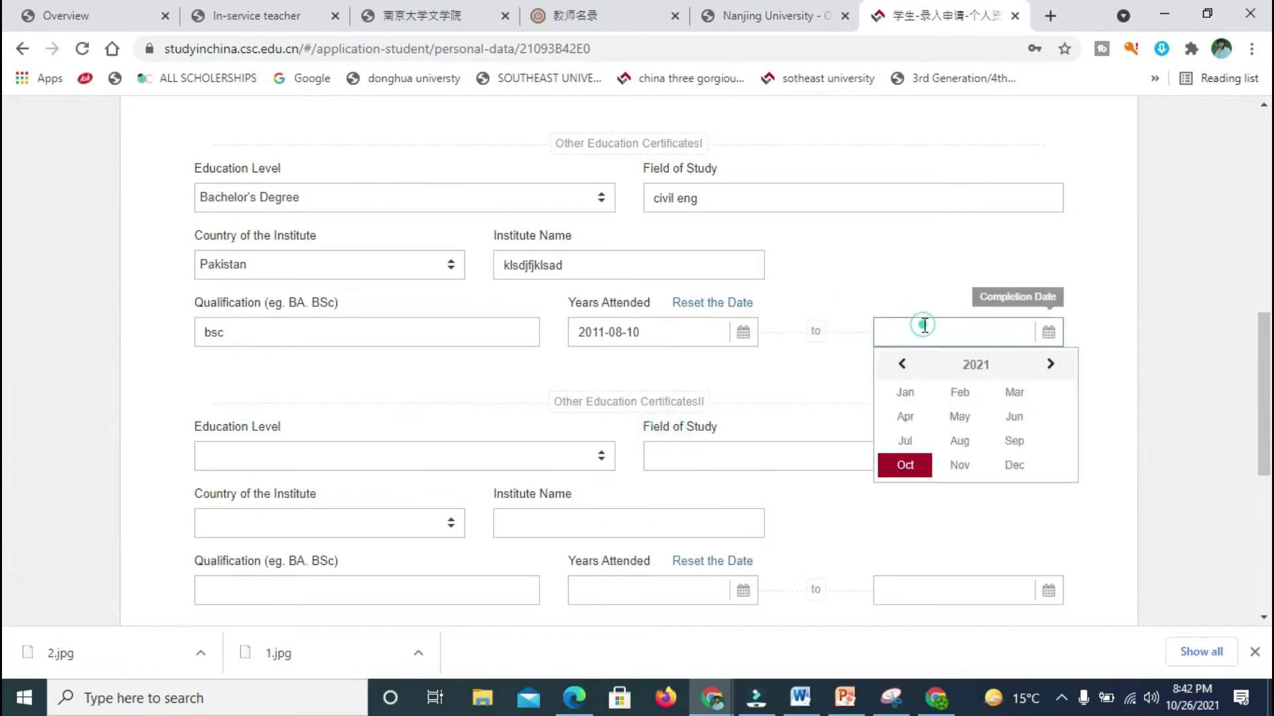
pyautogui.click(901, 365)
pyautogui.click(901, 365)
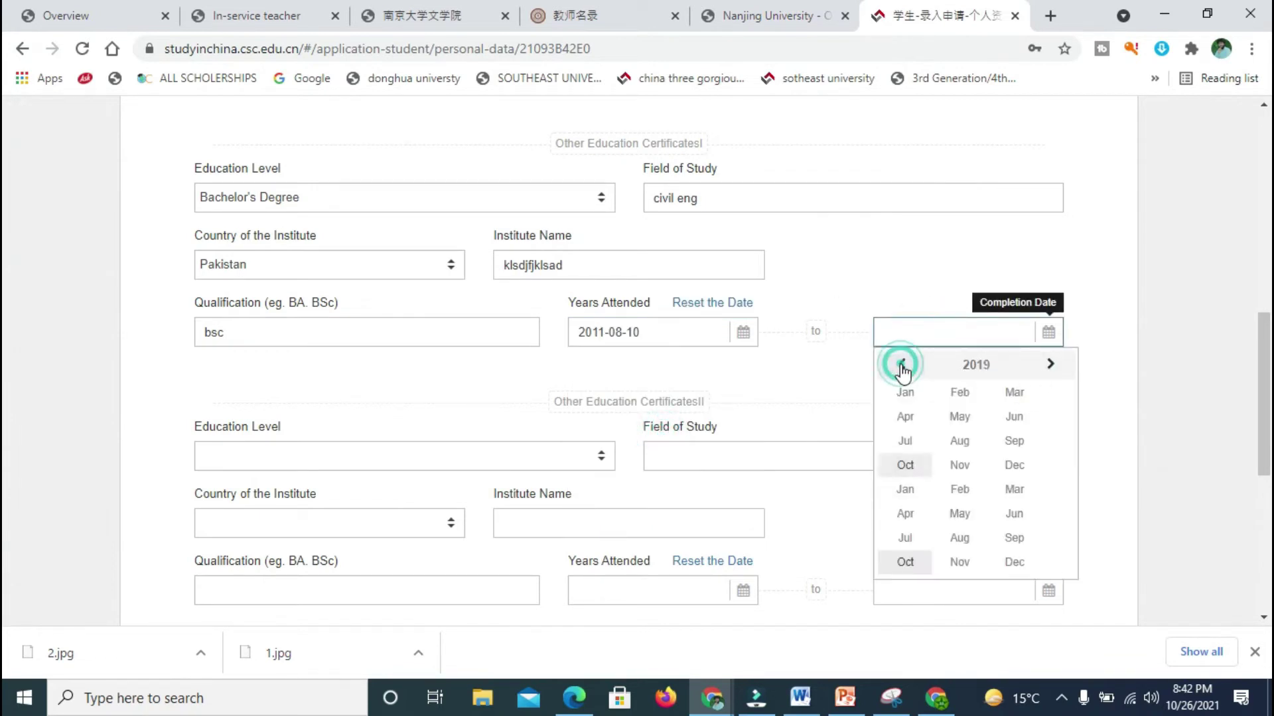
pyautogui.click(959, 440)
pyautogui.click(888, 364)
pyautogui.click(888, 364)
pyautogui.click(888, 364)
pyautogui.click(888, 364)
pyautogui.click(889, 364)
pyautogui.click(932, 453)
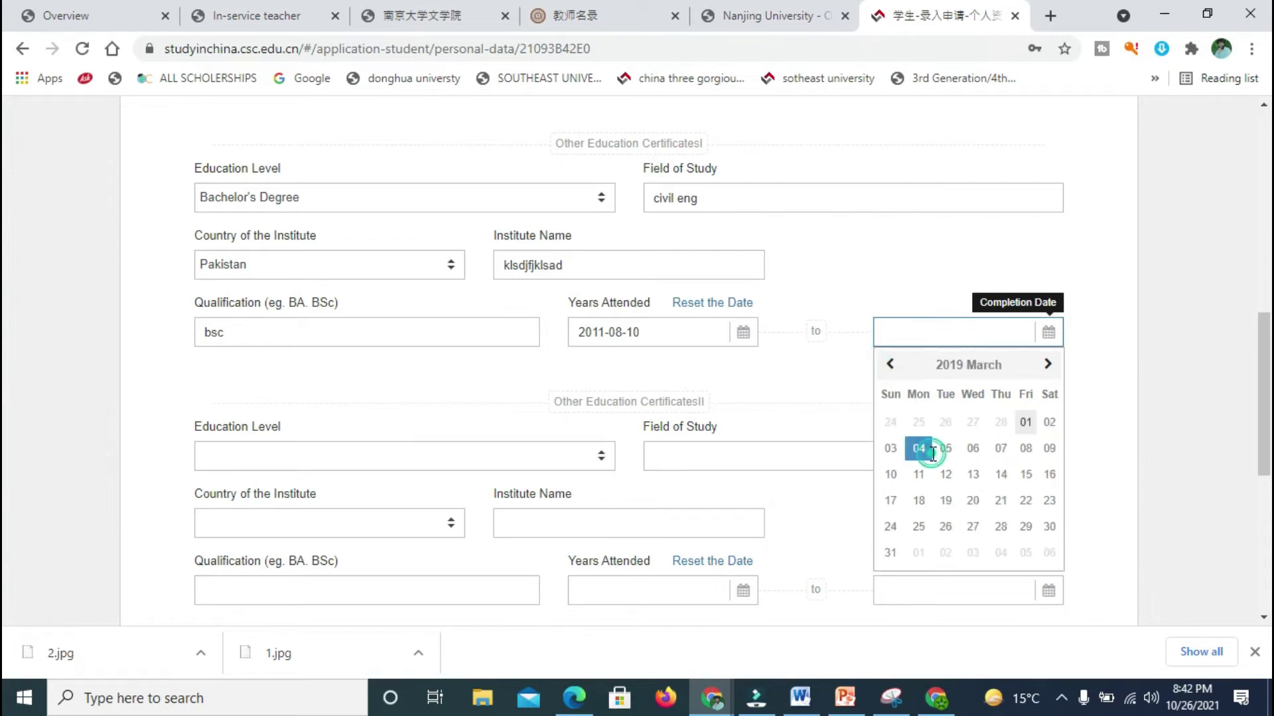
pyautogui.click(469, 439)
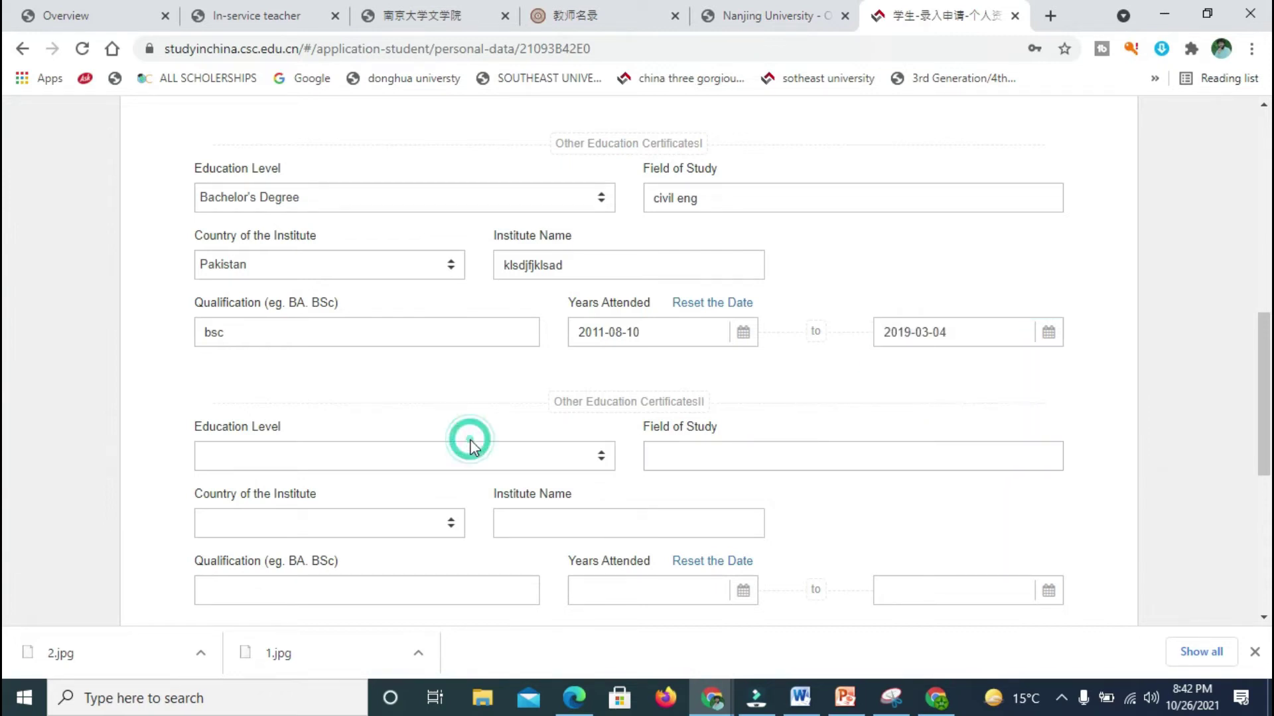
# Step: Set the second record's level to Senior High School and fill its field of study
pyautogui.scroll(-3, 958, 384)
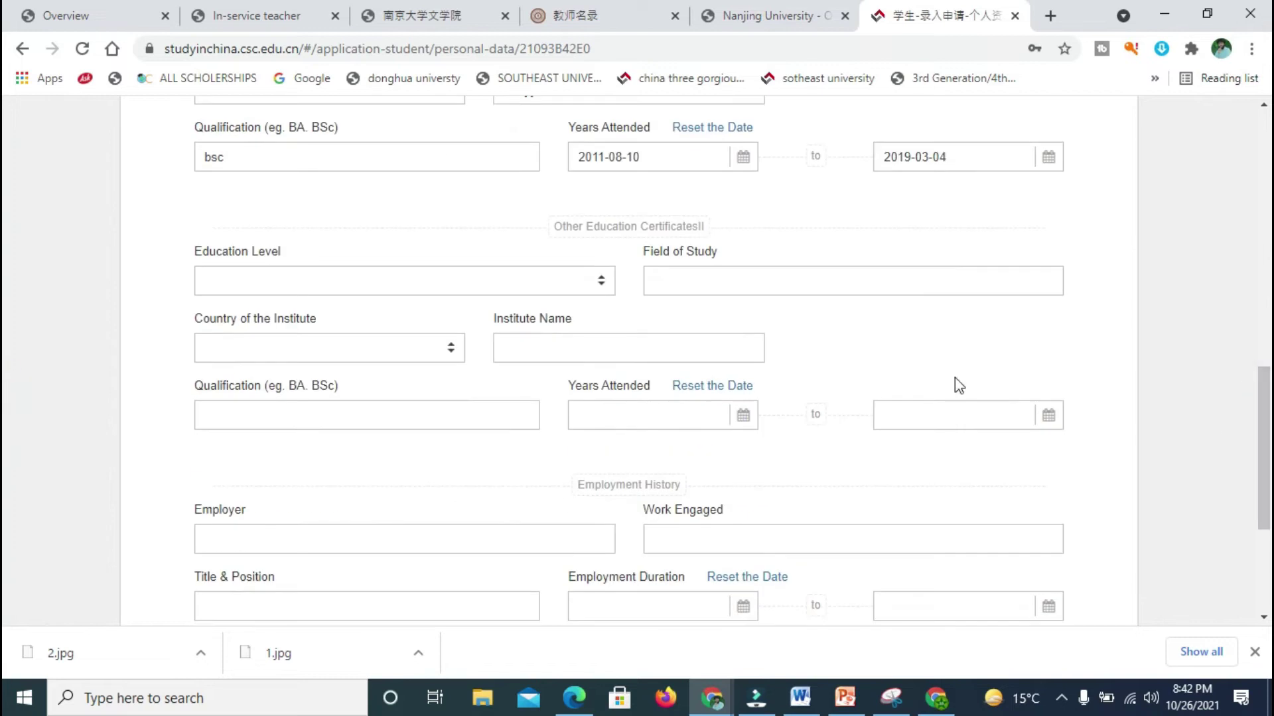
pyautogui.click(609, 289)
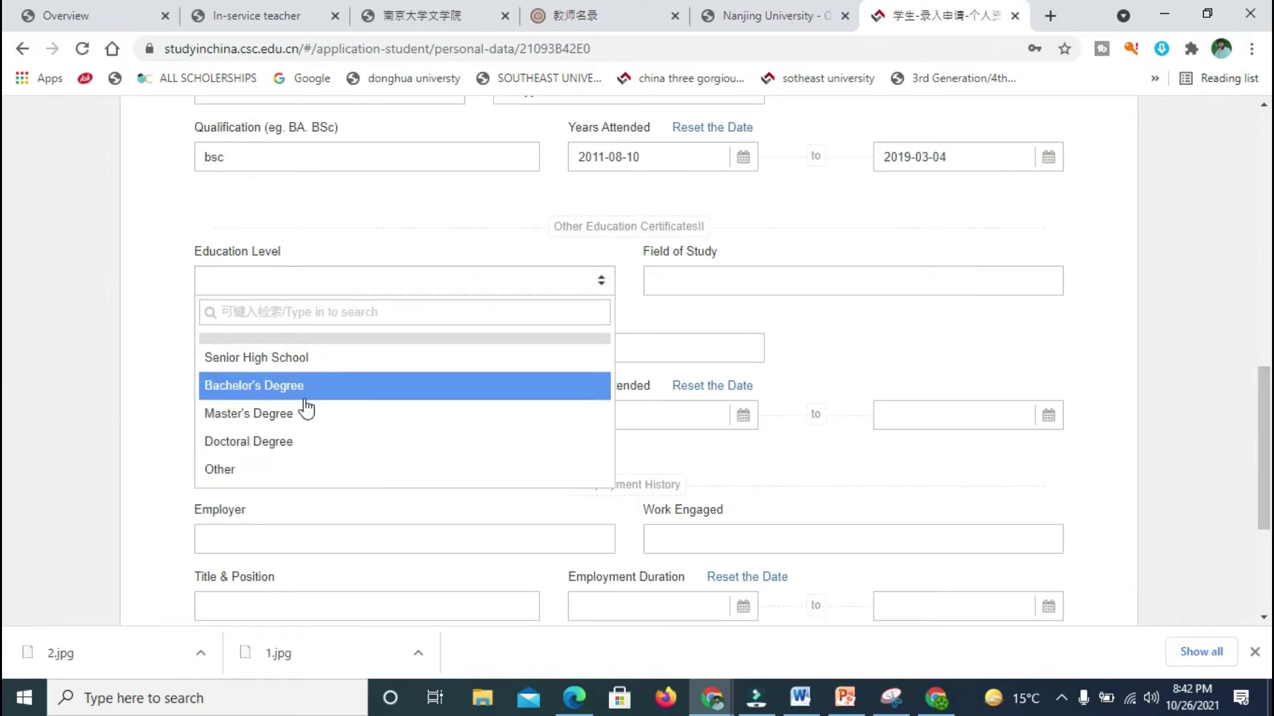
pyautogui.click(302, 367)
pyautogui.click(725, 280)
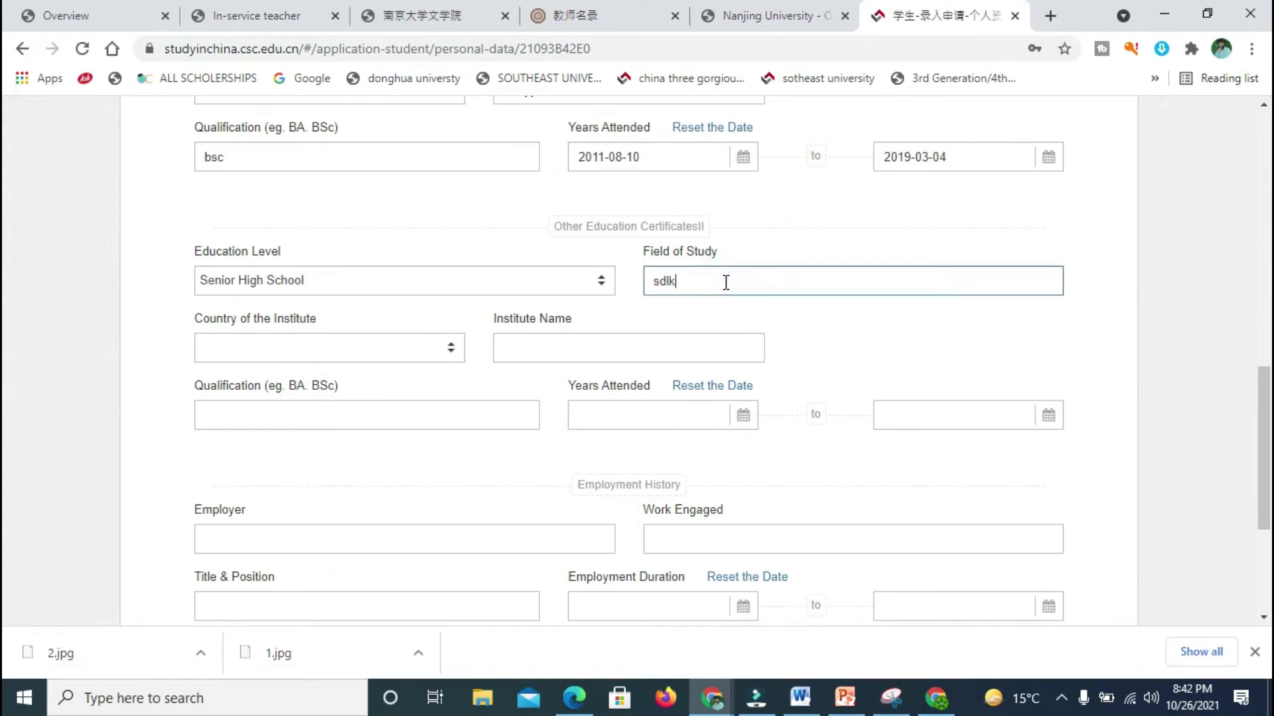
# Step: Choose Pakistan as the country, fill the institute name, and enter qualification fsc
pyautogui.click(355, 357)
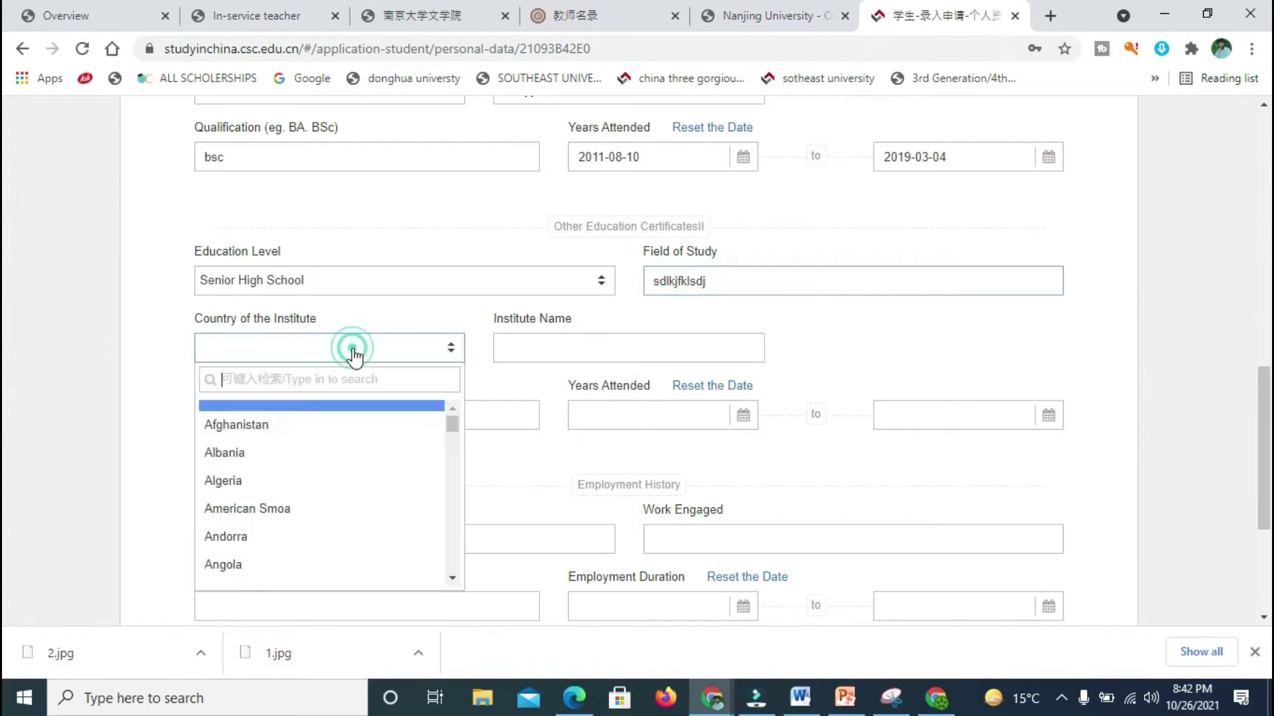
pyautogui.write('pal')
pyautogui.press('BackSpace')
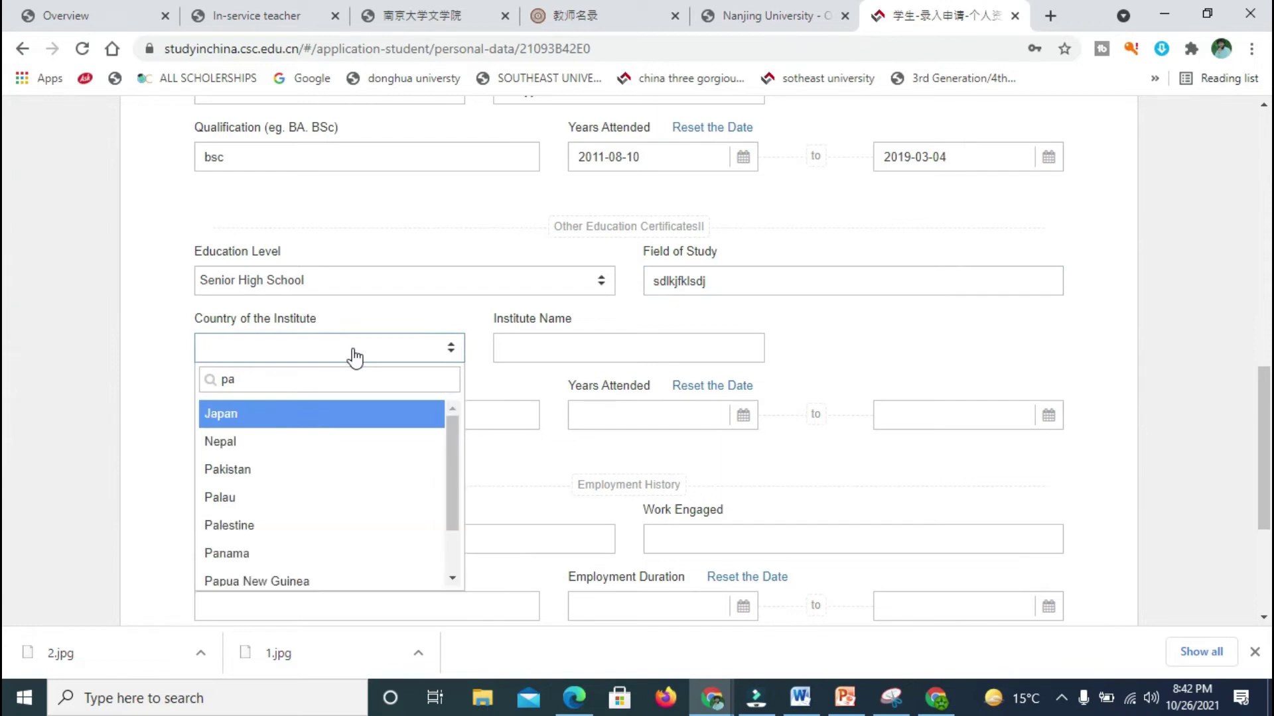
pyautogui.click(250, 469)
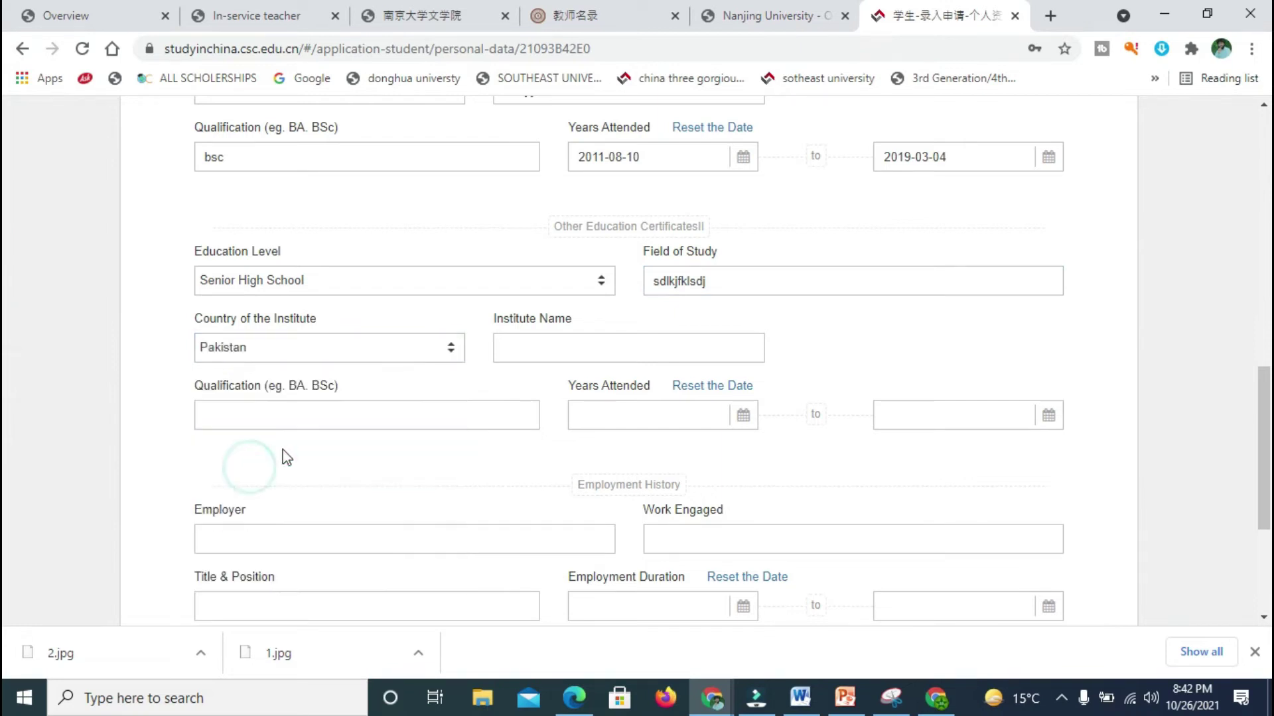
pyautogui.click(566, 359)
pyautogui.click(506, 412)
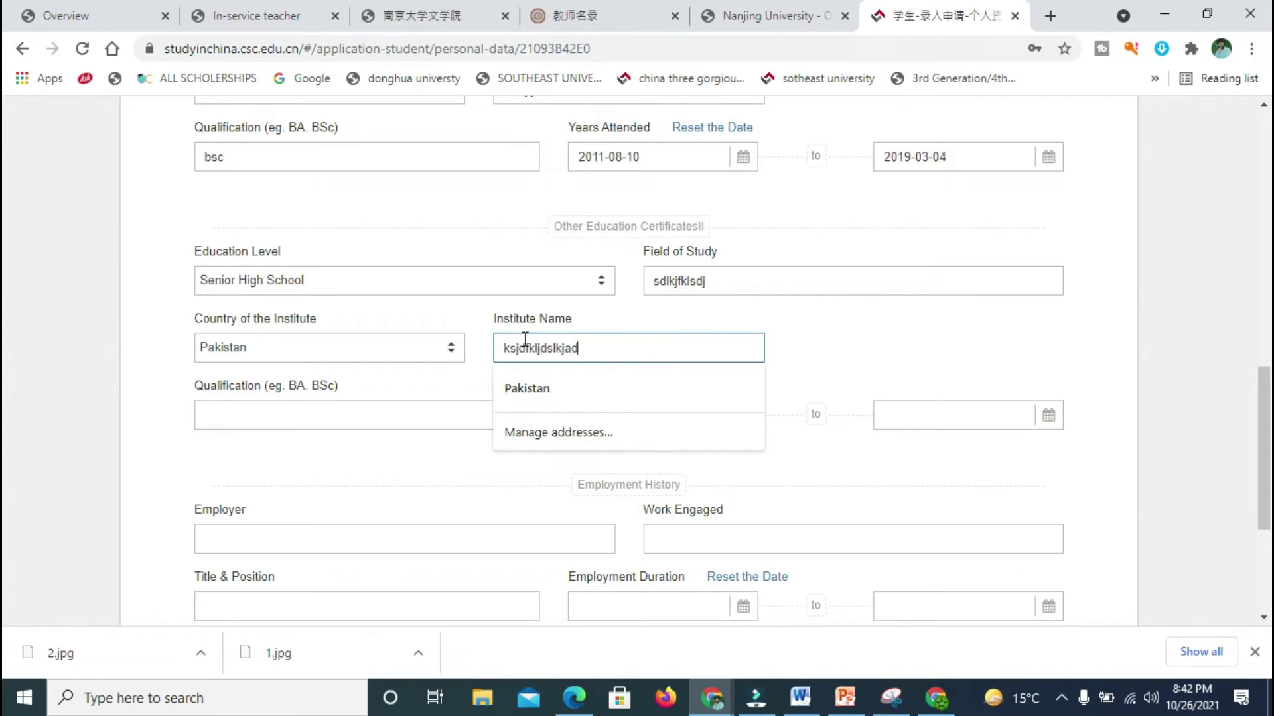
pyautogui.click(449, 409)
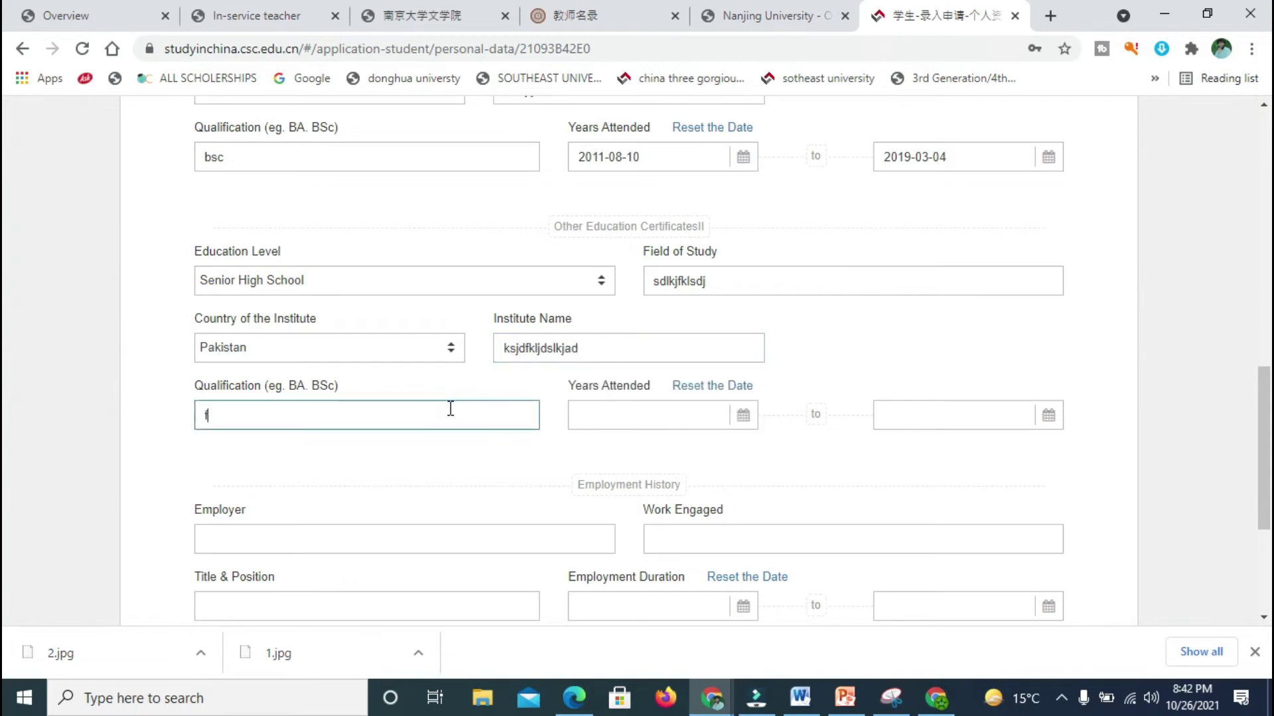
# Step: Set the Senior High School start date to 2008-07-09
pyautogui.click(742, 415)
pyautogui.click(596, 446)
pyautogui.click(596, 446)
pyautogui.click(596, 446)
pyautogui.click(596, 446)
pyautogui.click(595, 447)
pyautogui.click(596, 446)
pyautogui.click(596, 446)
pyautogui.click(596, 446)
pyautogui.click(596, 447)
pyautogui.click(595, 446)
pyautogui.click(596, 447)
pyautogui.click(596, 446)
pyautogui.click(596, 447)
pyautogui.click(619, 531)
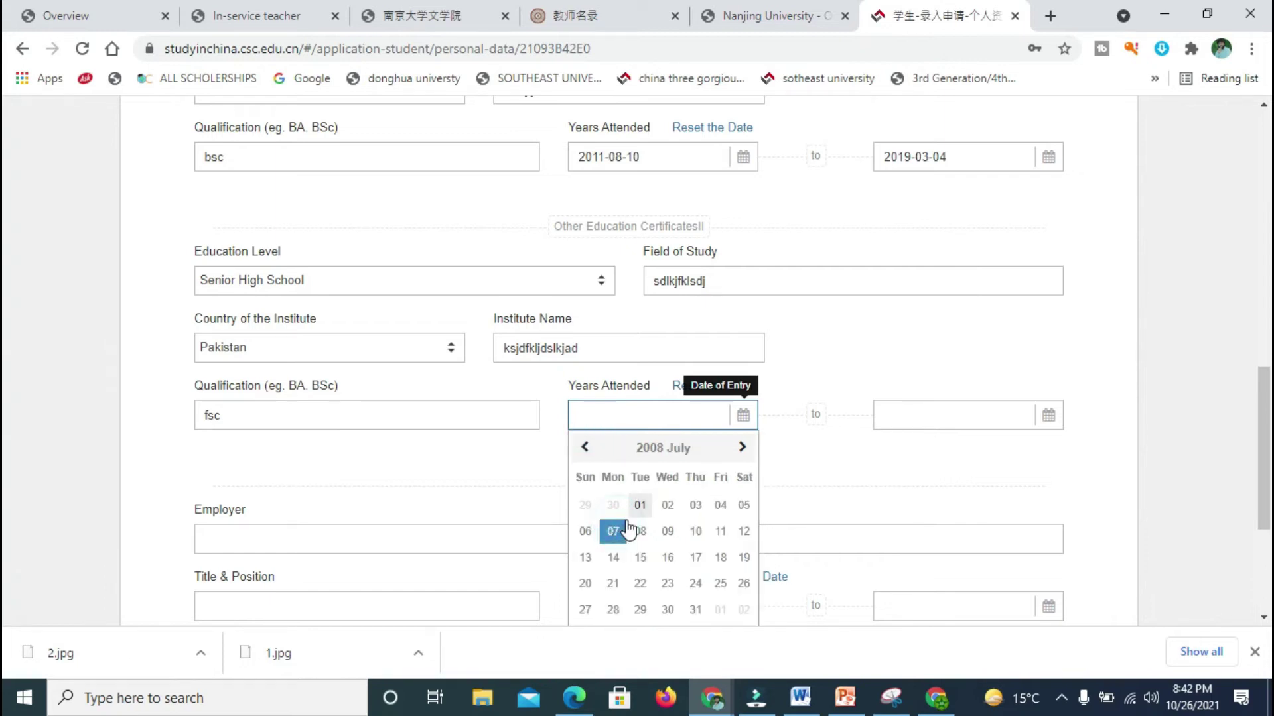
pyautogui.click(663, 524)
# Step: Set the Senior High School completion date to 2012-08-07
pyautogui.click(901, 424)
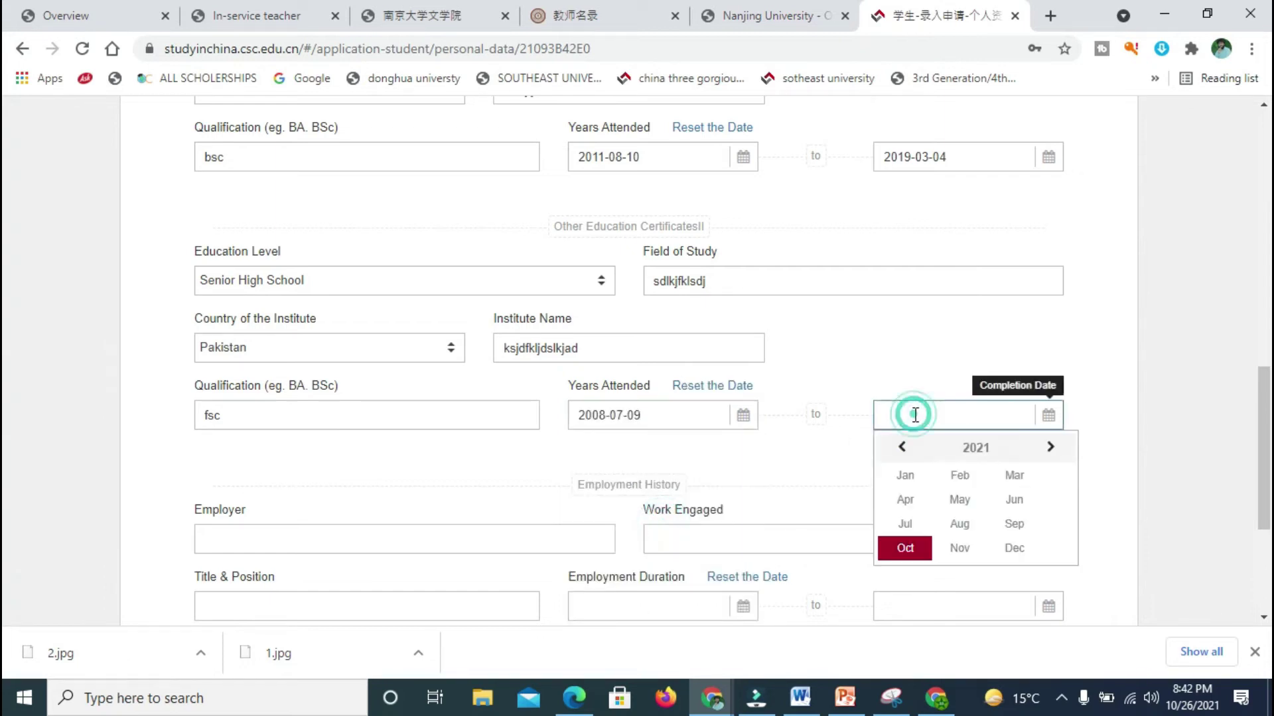
pyautogui.click(900, 447)
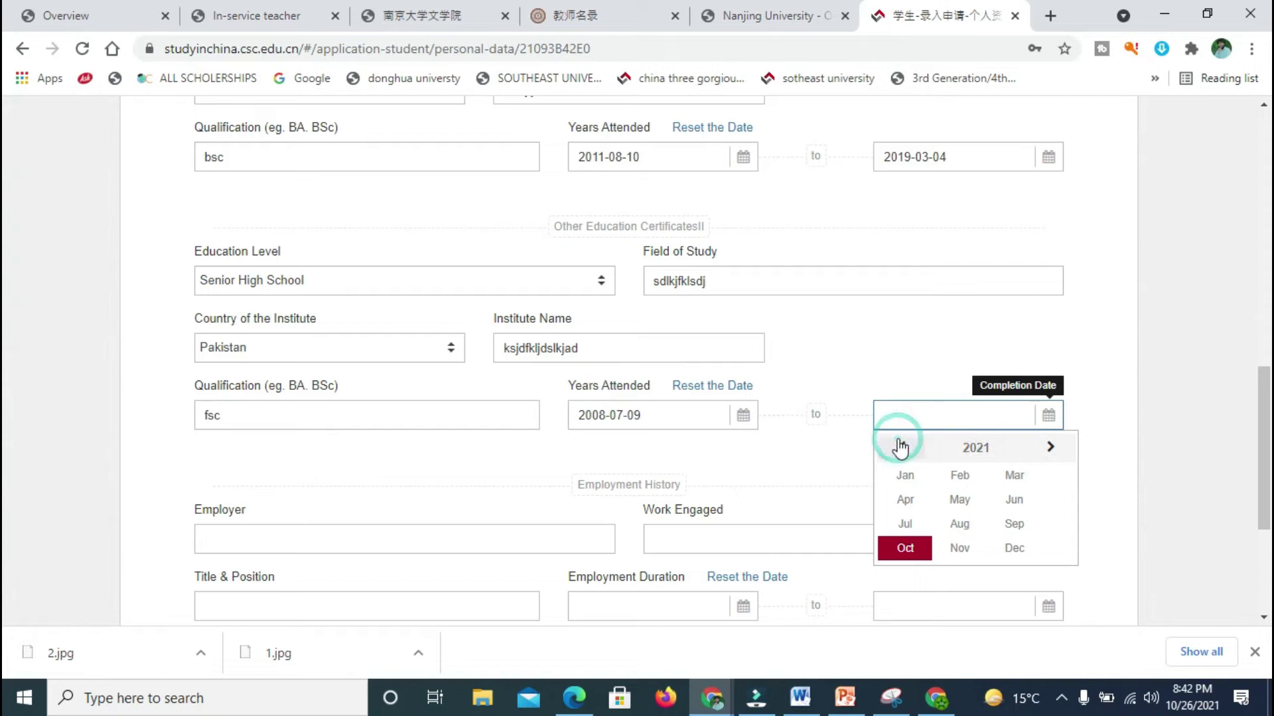
pyautogui.click(900, 447)
pyautogui.click(900, 447)
pyautogui.click(900, 447)
pyautogui.click(899, 447)
pyautogui.click(899, 447)
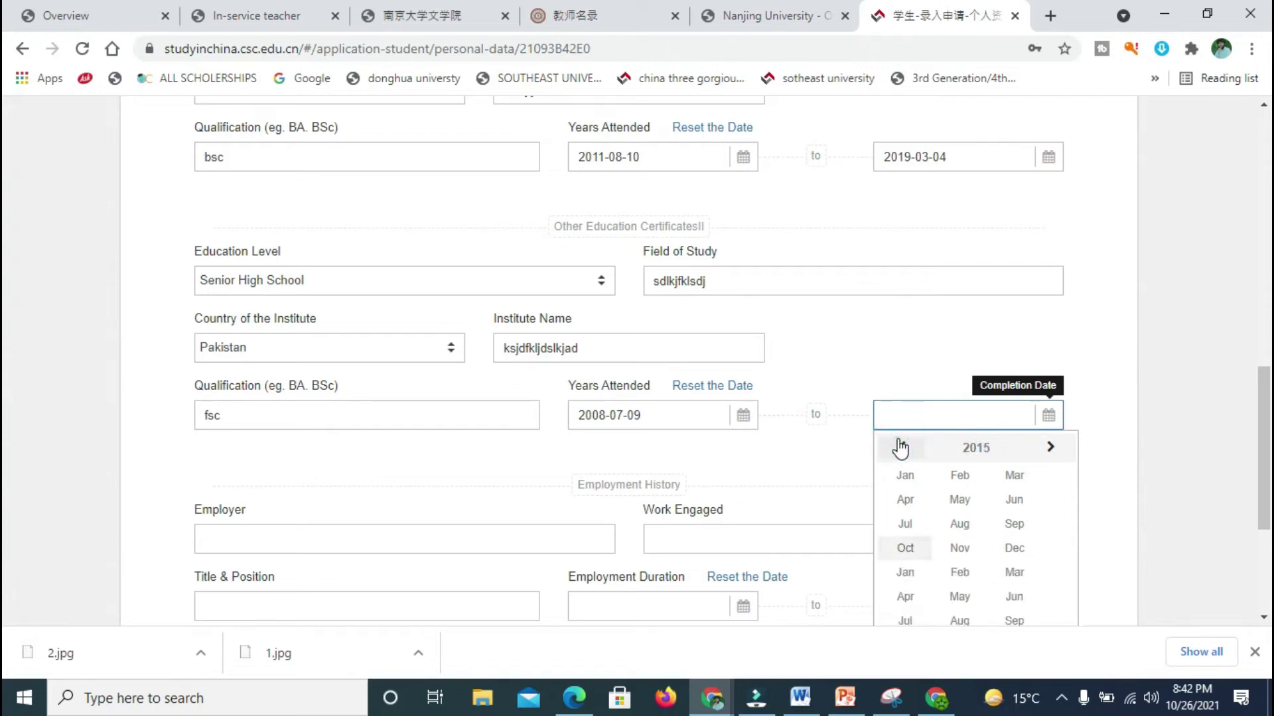
pyautogui.click(900, 447)
pyautogui.click(899, 447)
pyautogui.click(1050, 458)
pyautogui.click(1051, 458)
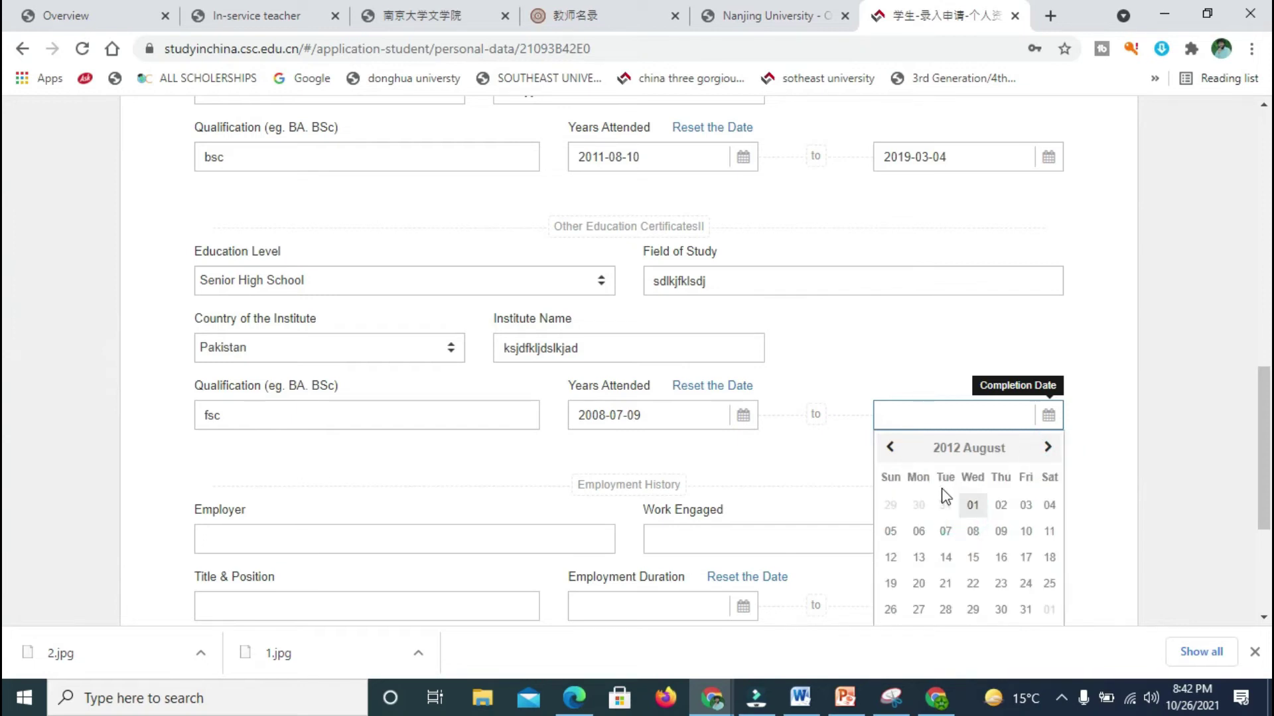
pyautogui.click(944, 532)
pyautogui.click(529, 532)
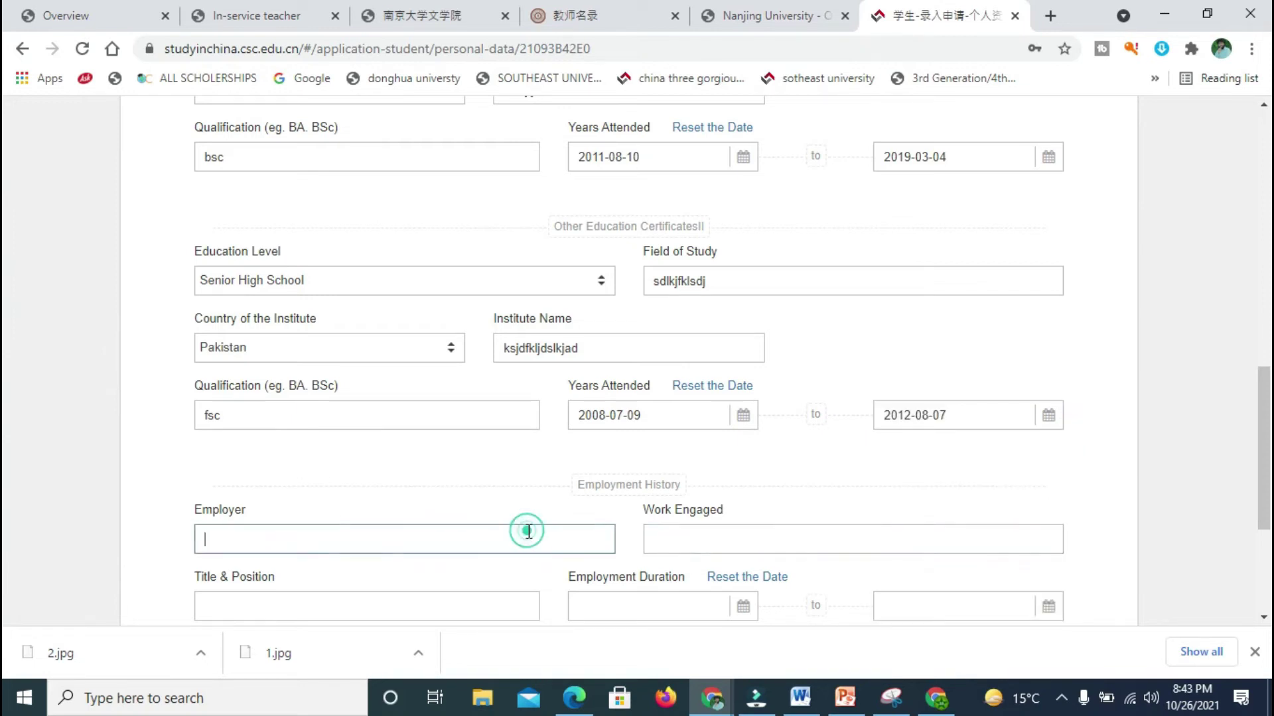
# Step: Verify and save Education History and Other Contacts, then finish personal details
pyautogui.scroll(-4, 1251, 389)
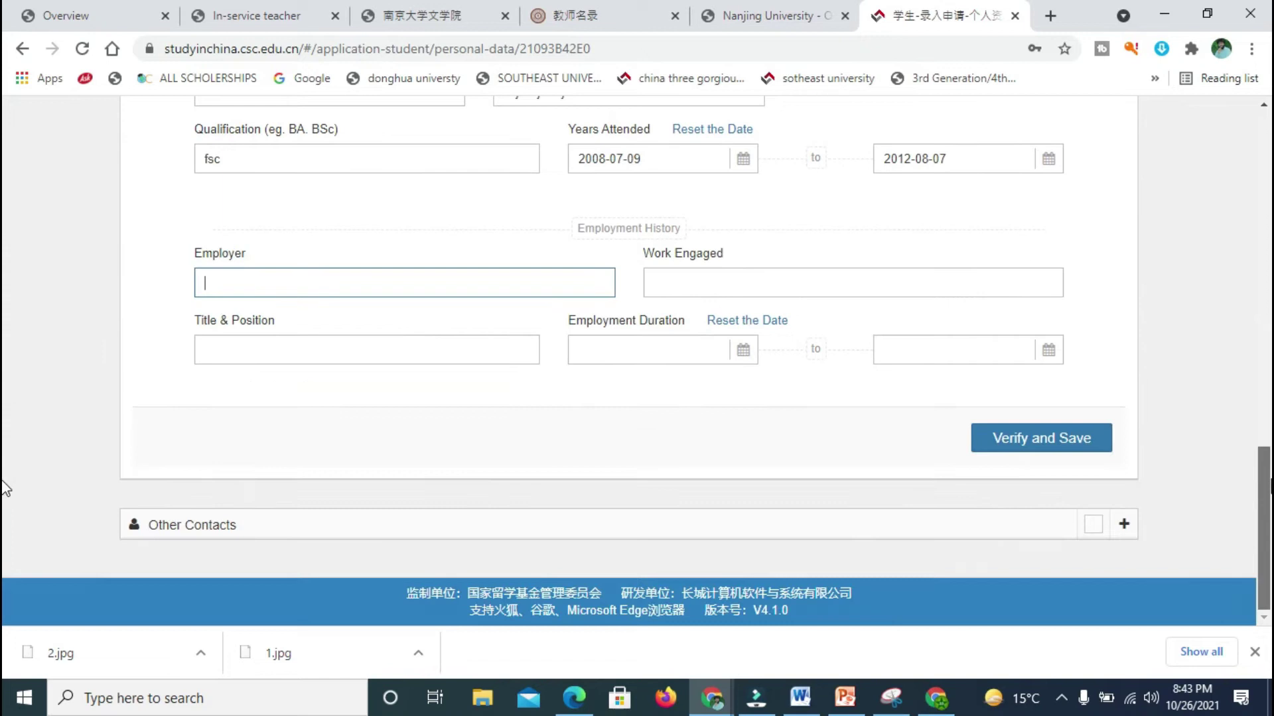
pyautogui.click(1020, 428)
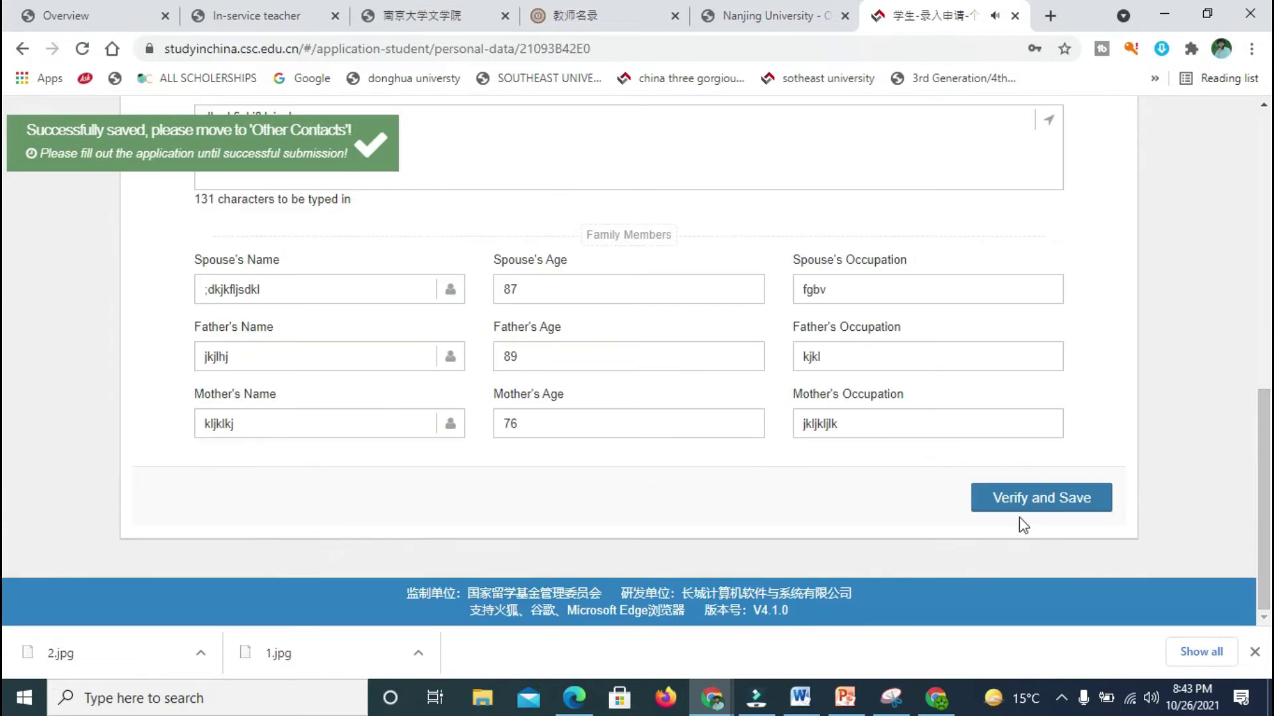
pyautogui.click(1019, 505)
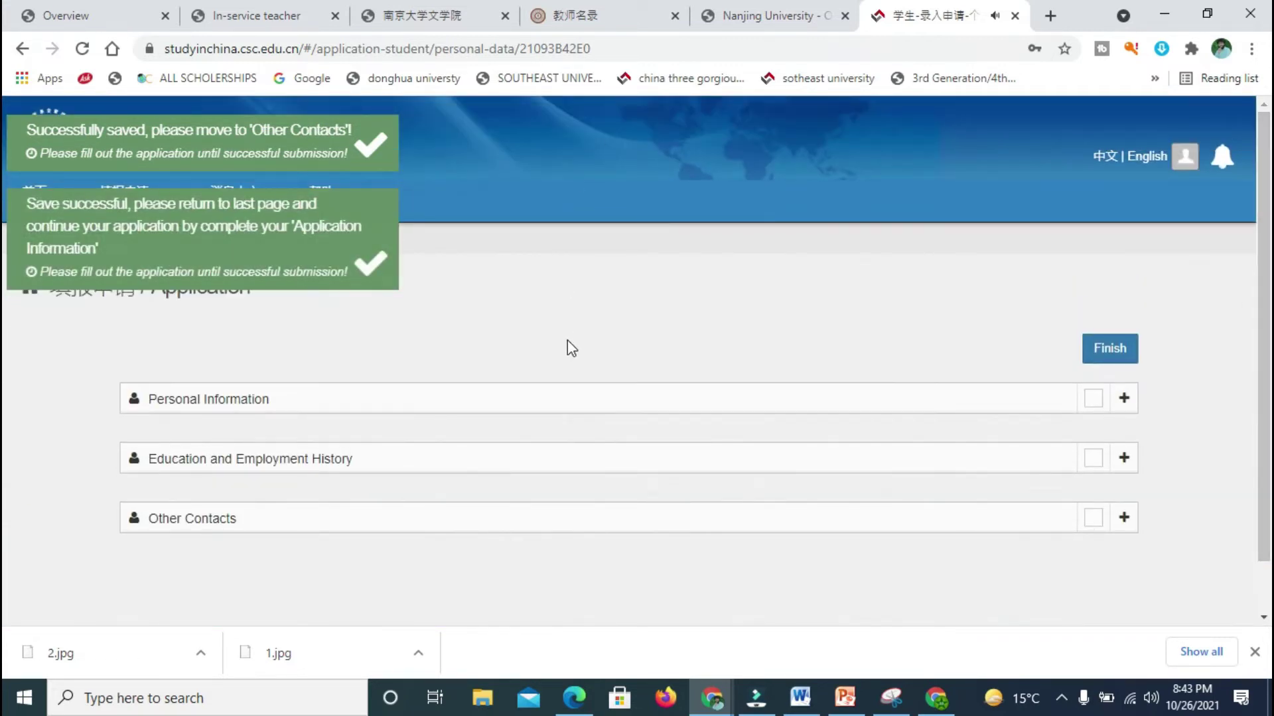
pyautogui.click(1121, 358)
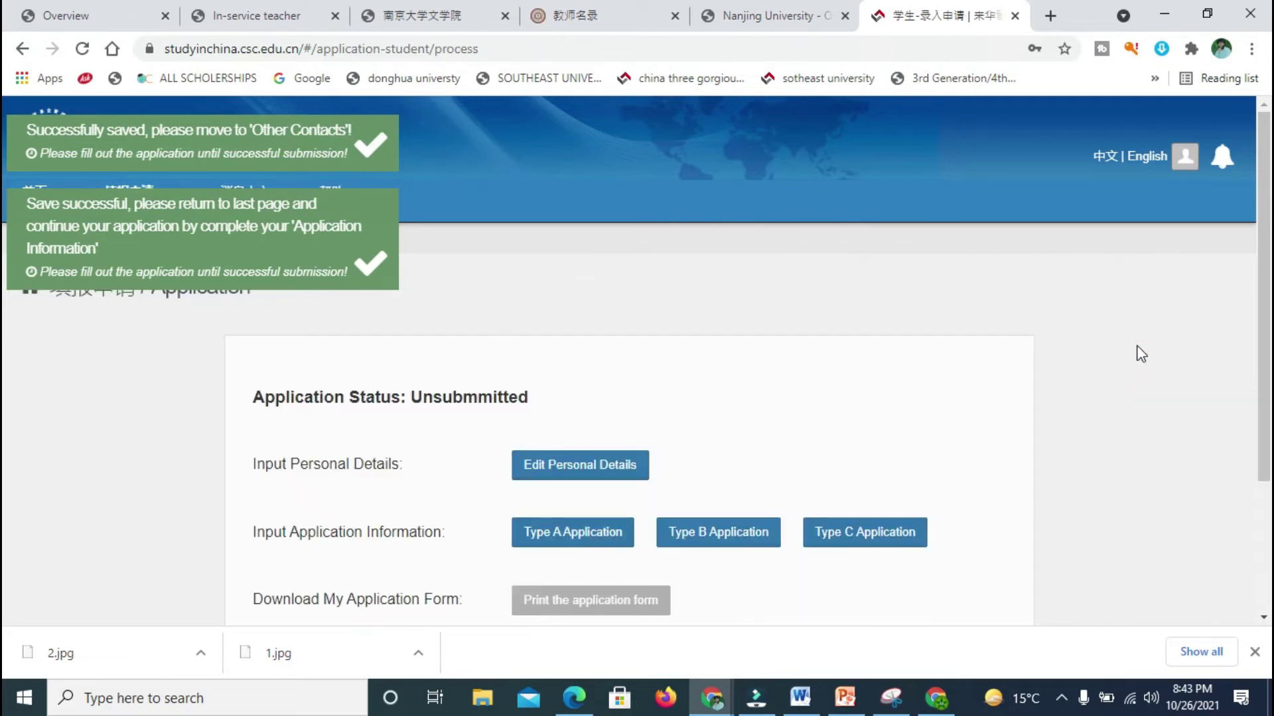
pyautogui.scroll(-2, 6, 278)
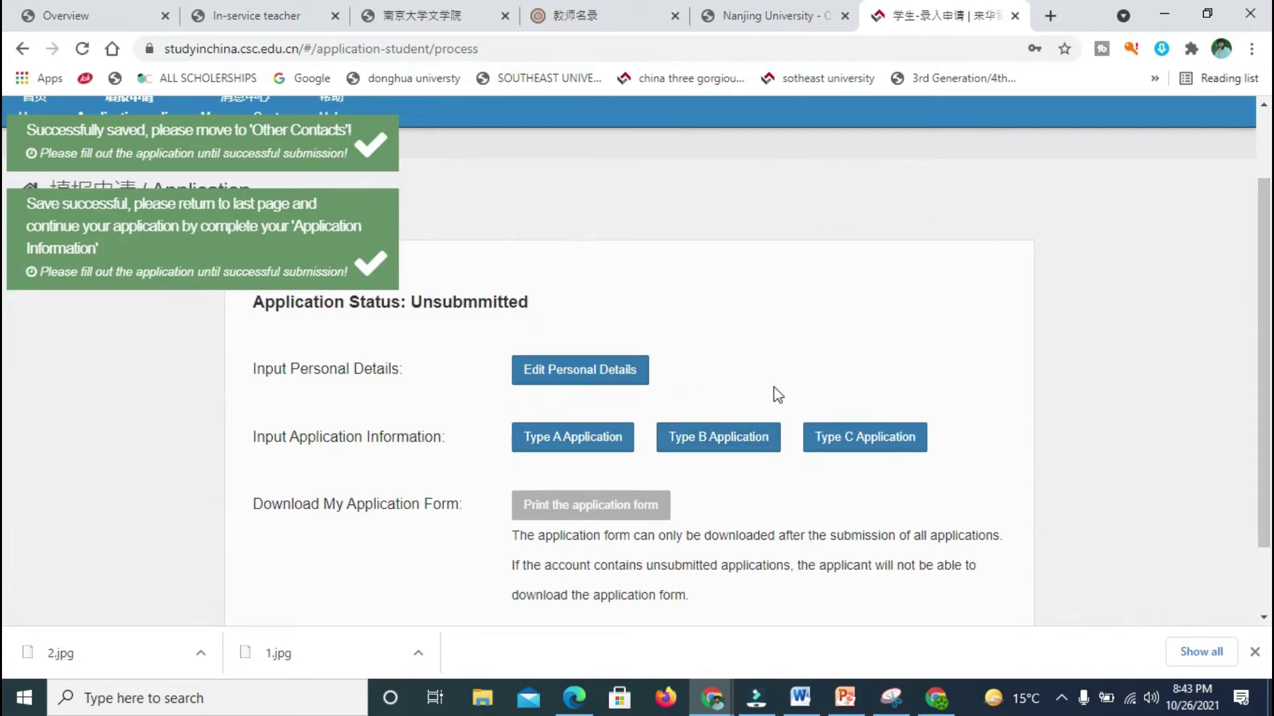
pyautogui.click(944, 380)
pyautogui.moveTo(861, 389); pyautogui.dragTo(958, 496)
# Step: Add a new Type B scholarship application and dismiss both green save notices
pyautogui.click(1090, 469)
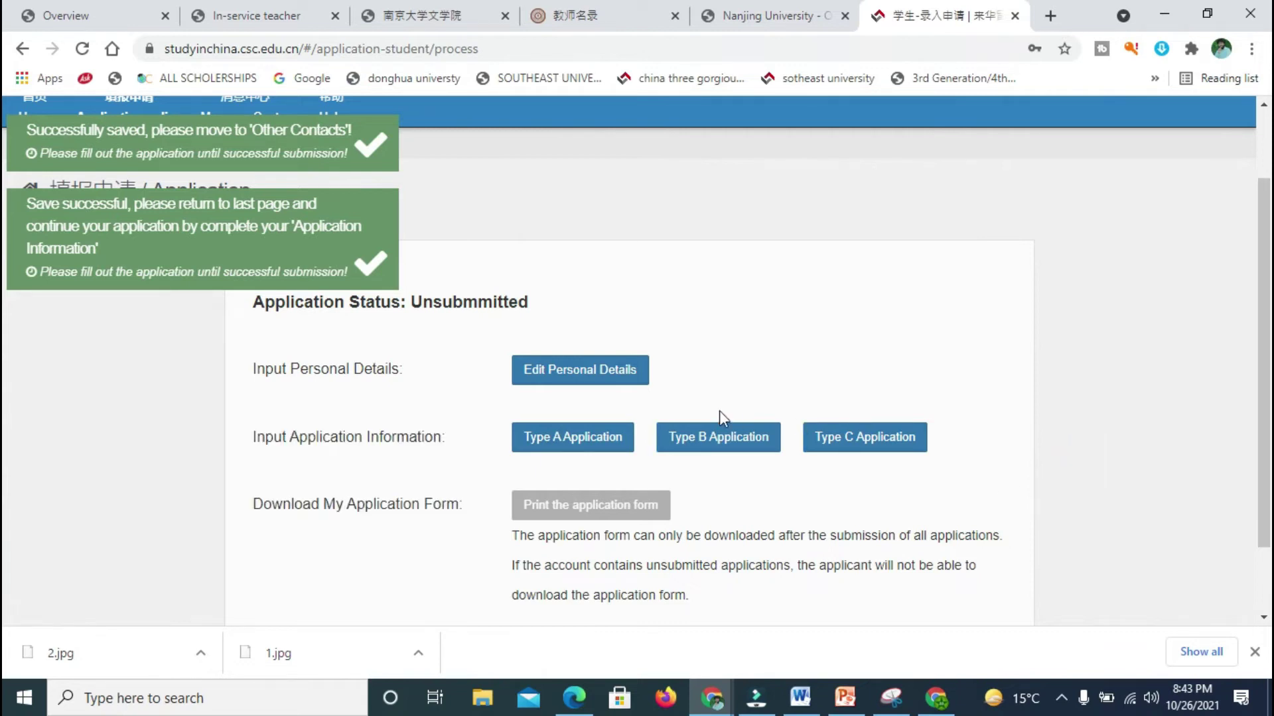
pyautogui.click(707, 444)
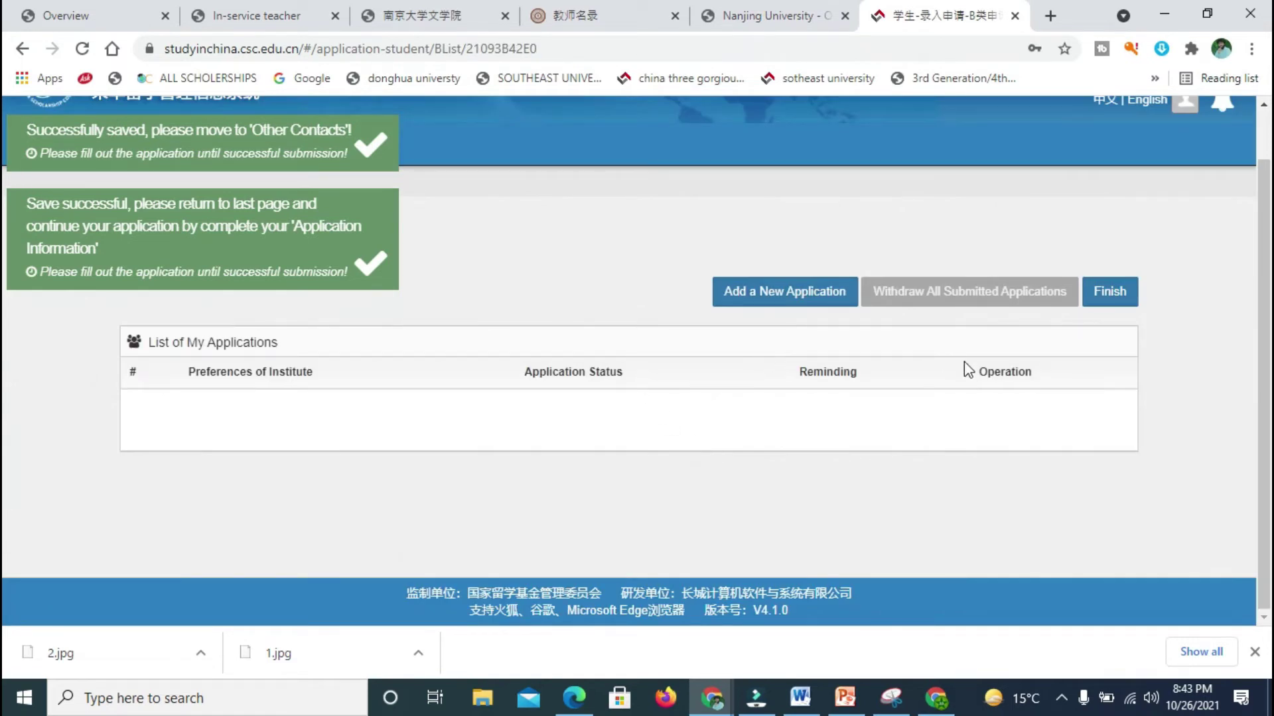
pyautogui.click(775, 296)
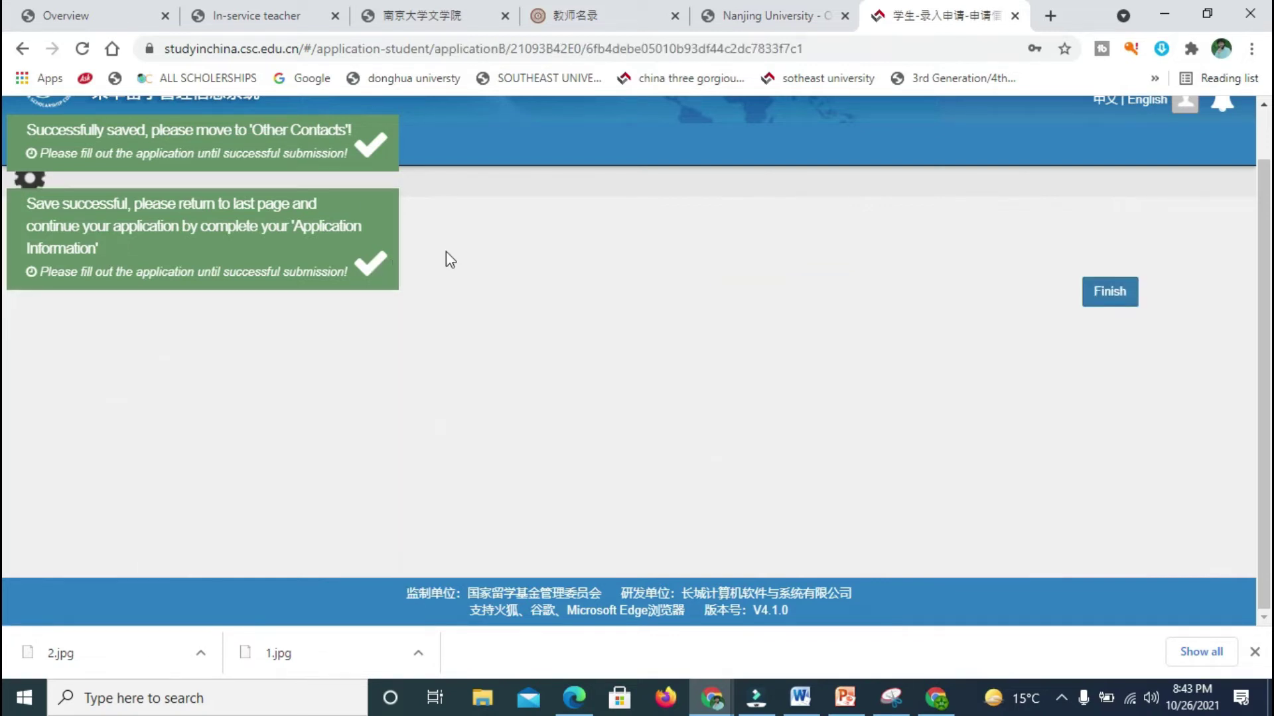
pyautogui.click(374, 266)
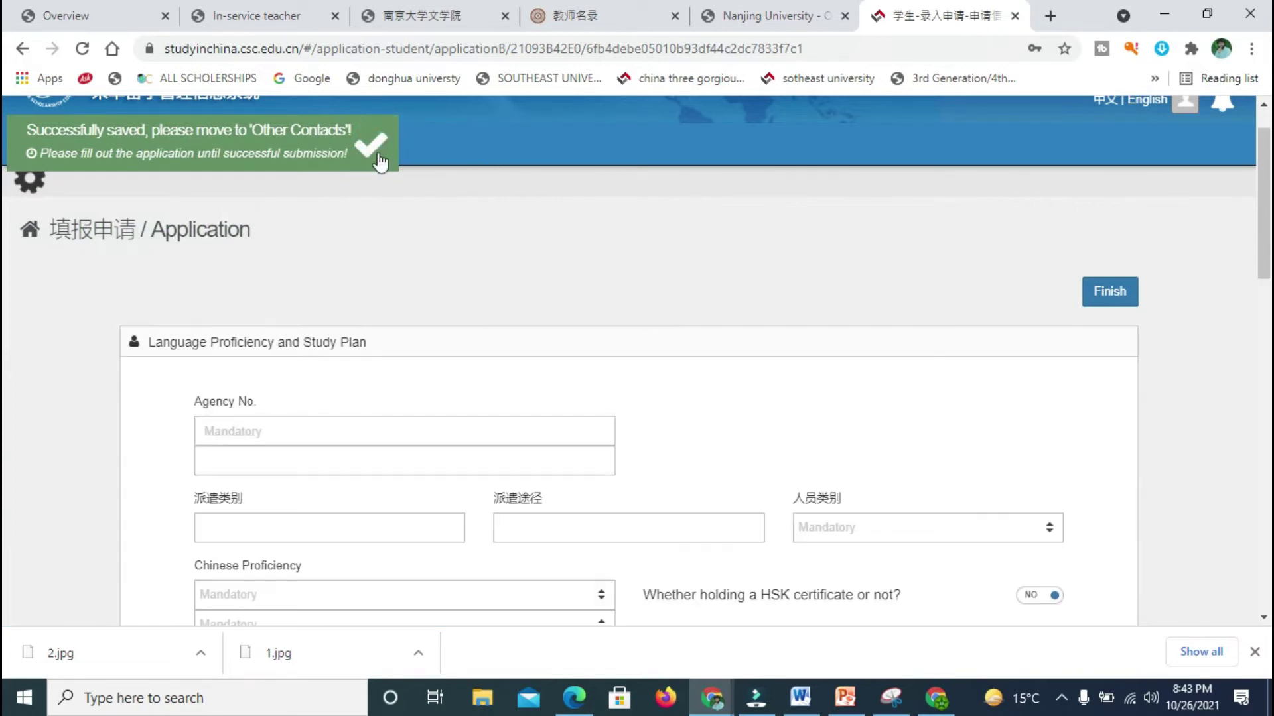
pyautogui.click(377, 153)
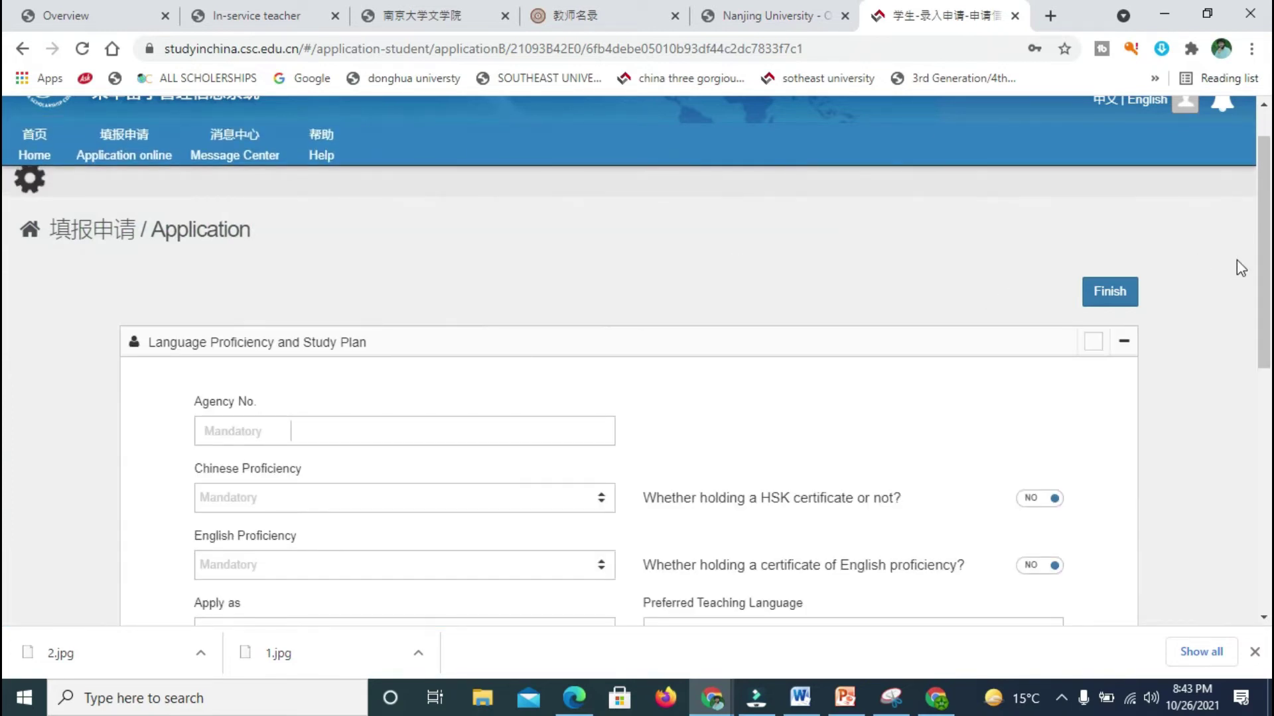
pyautogui.scroll(-3, 6, 276)
pyautogui.scroll(4, 6, 292)
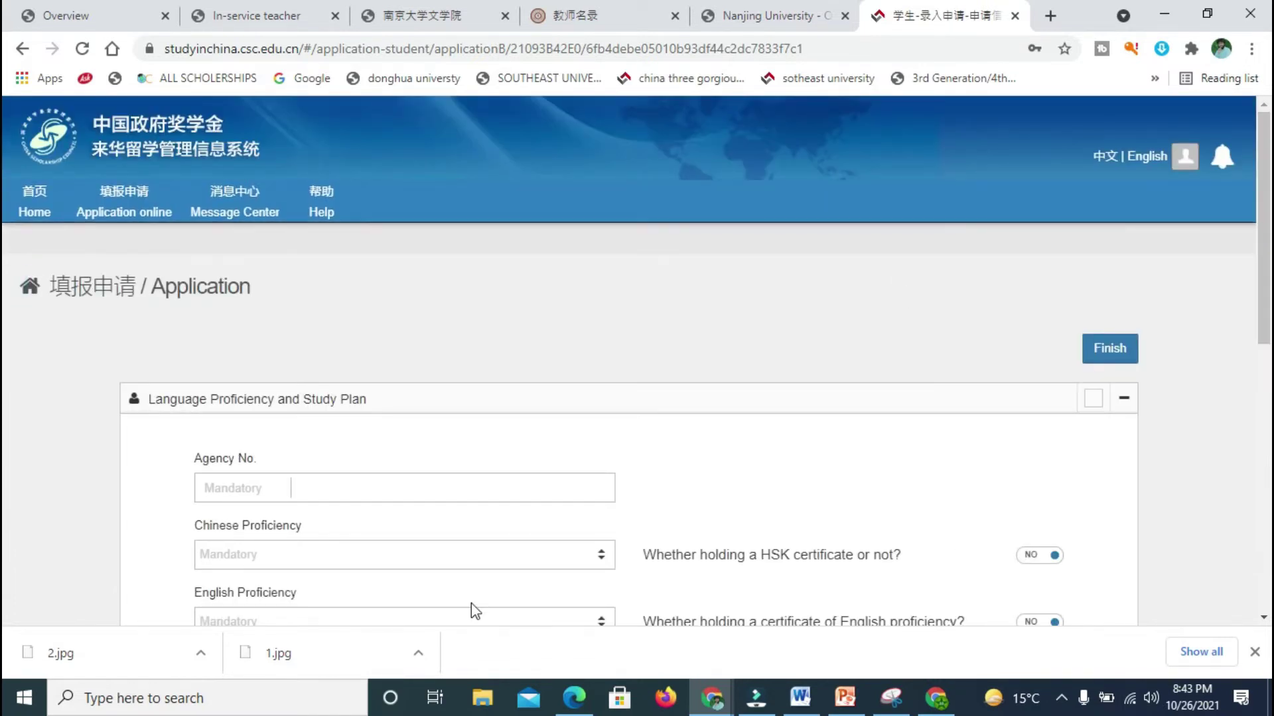
# Step: Paste 10284 as the Agency No. for Nanjing University
pyautogui.click(395, 491)
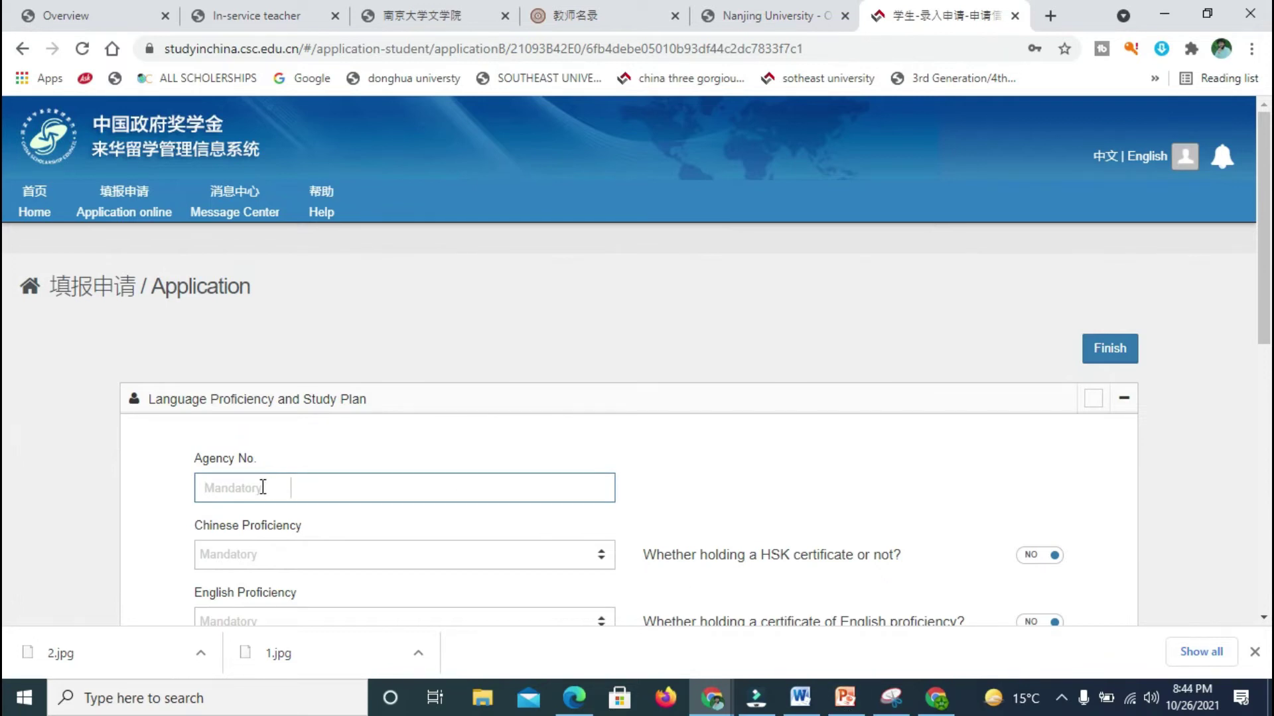
pyautogui.write('10284')
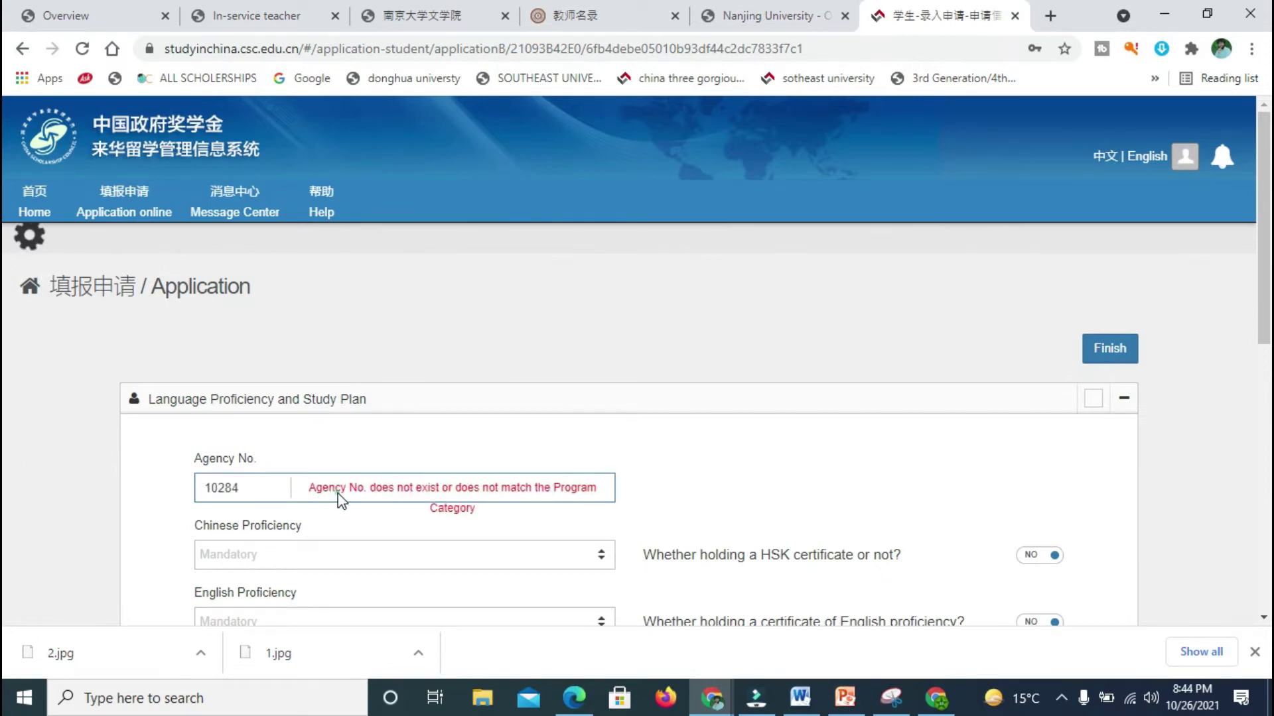
pyautogui.click(259, 493)
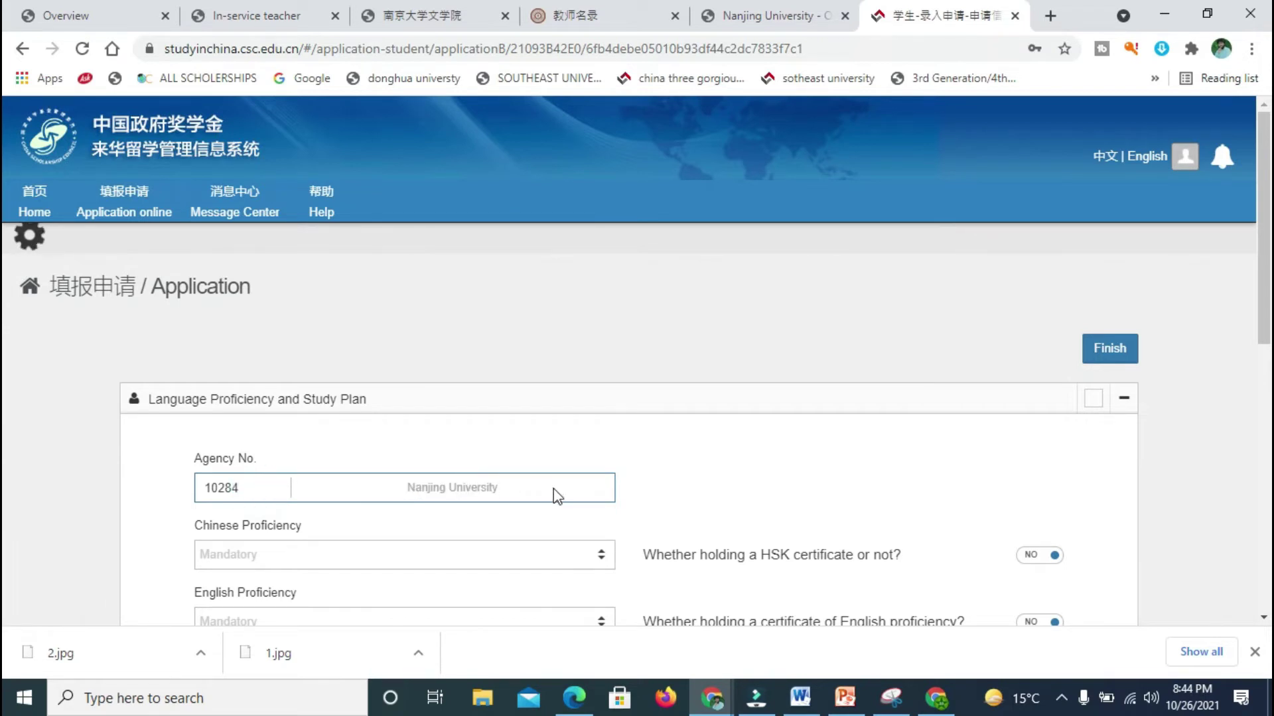
pyautogui.click(243, 488)
pyautogui.moveTo(243, 488); pyautogui.dragTo(184, 488)
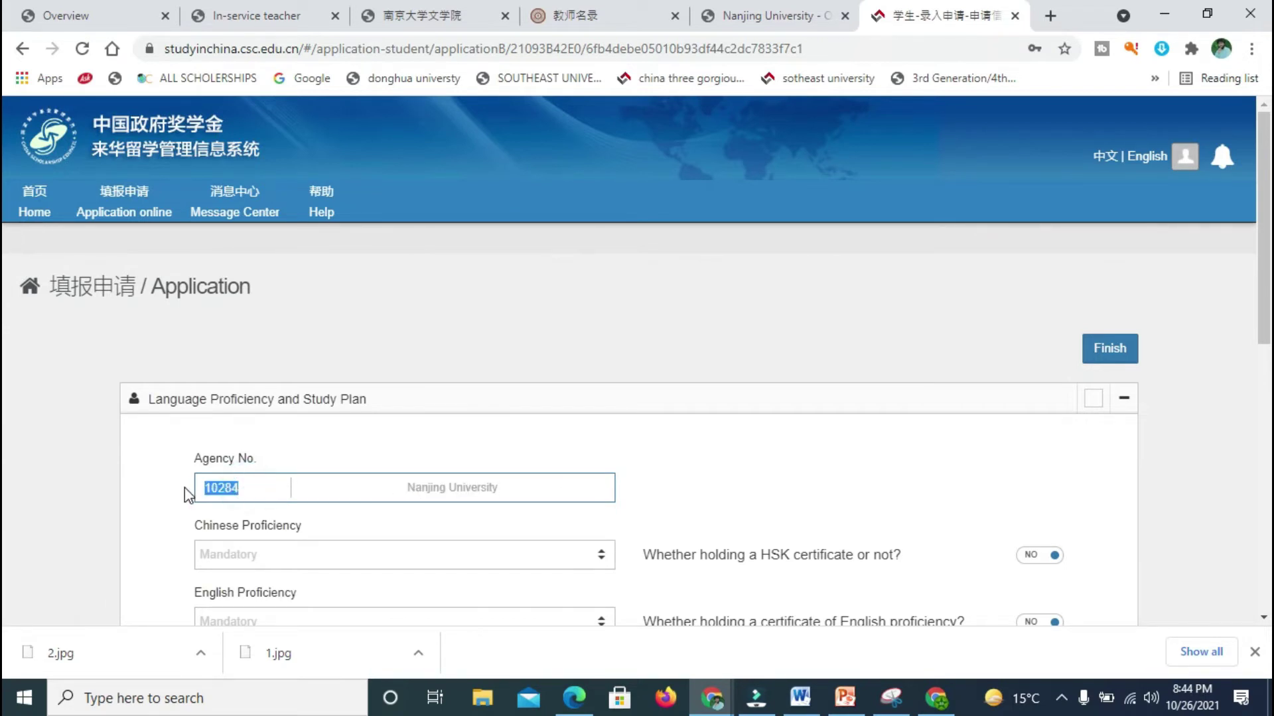
pyautogui.click(834, 497)
pyautogui.scroll(-3, 7, 319)
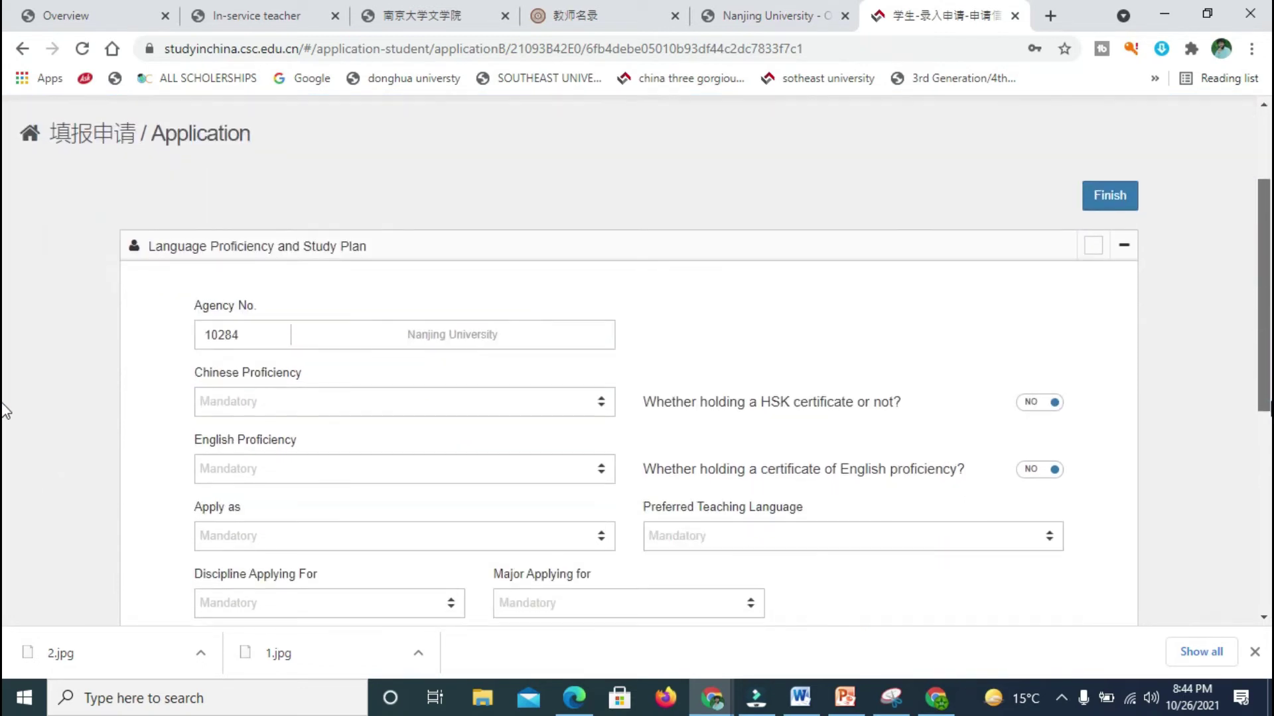
pyautogui.scroll(-1, 5, 411)
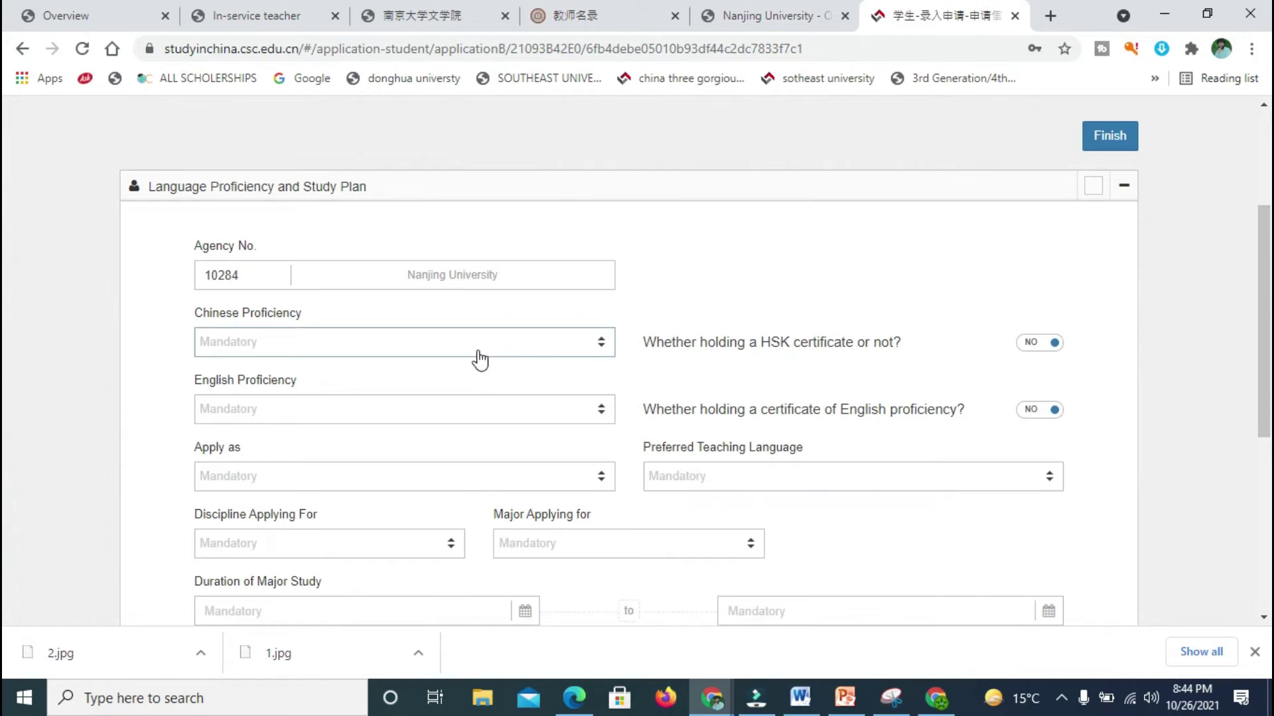
# Step: Set Chinese proficiency to None and English proficiency to Excellent
pyautogui.click(439, 346)
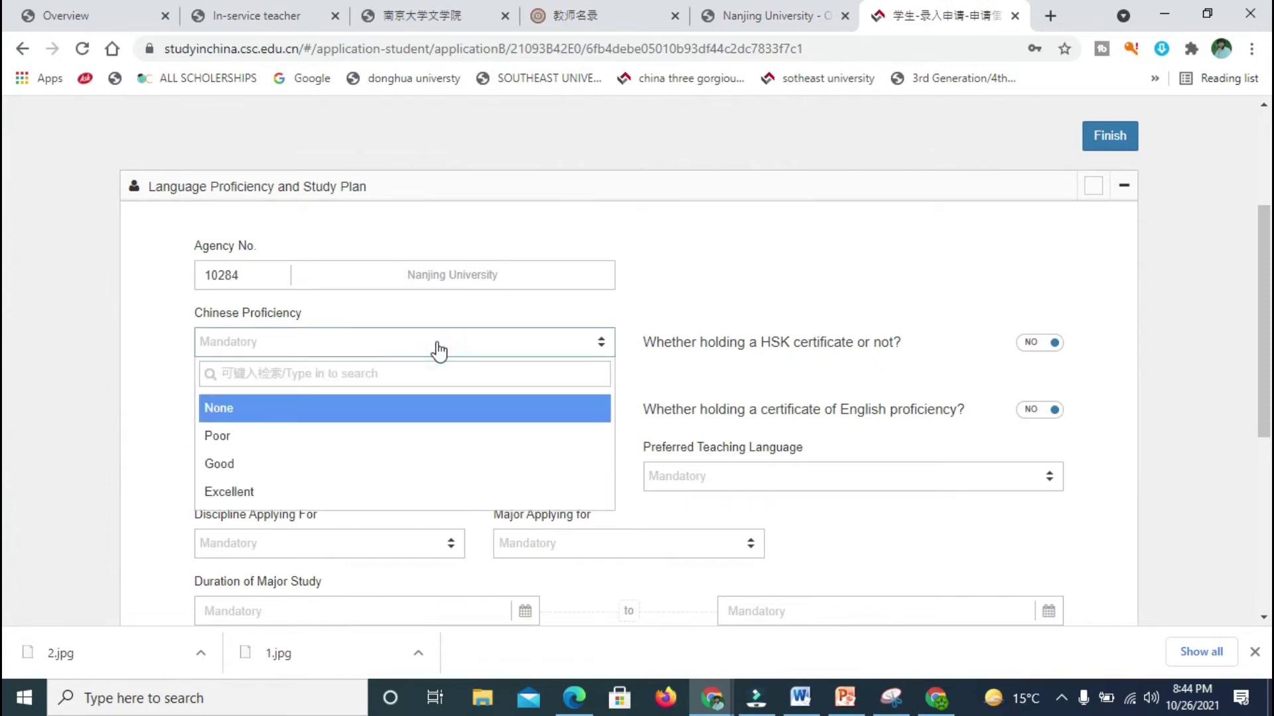
pyautogui.click(312, 418)
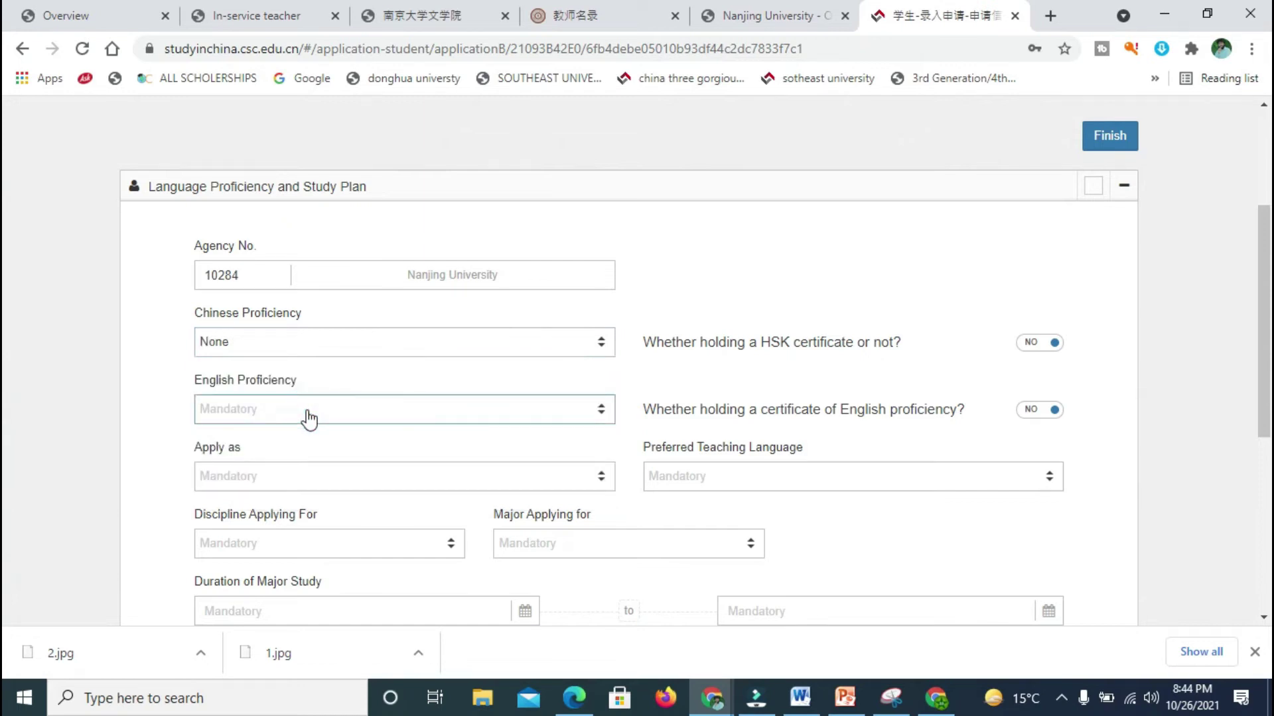
pyautogui.click(313, 410)
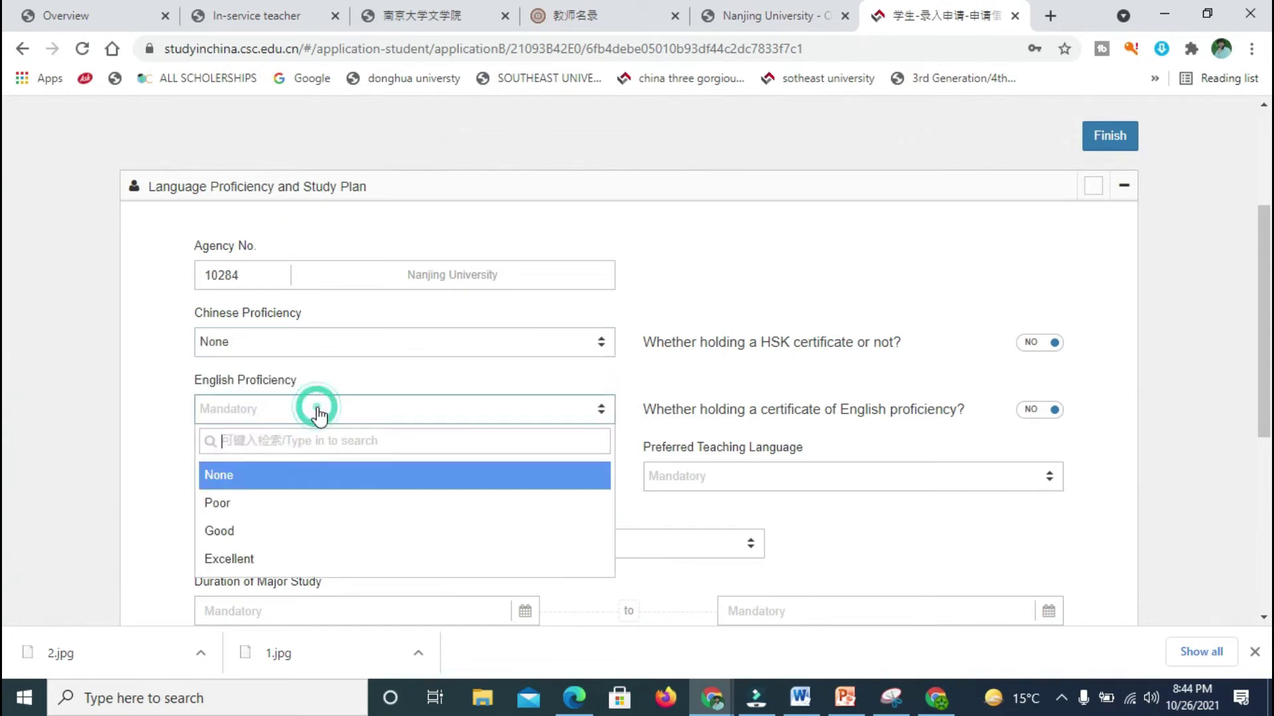
pyautogui.click(251, 557)
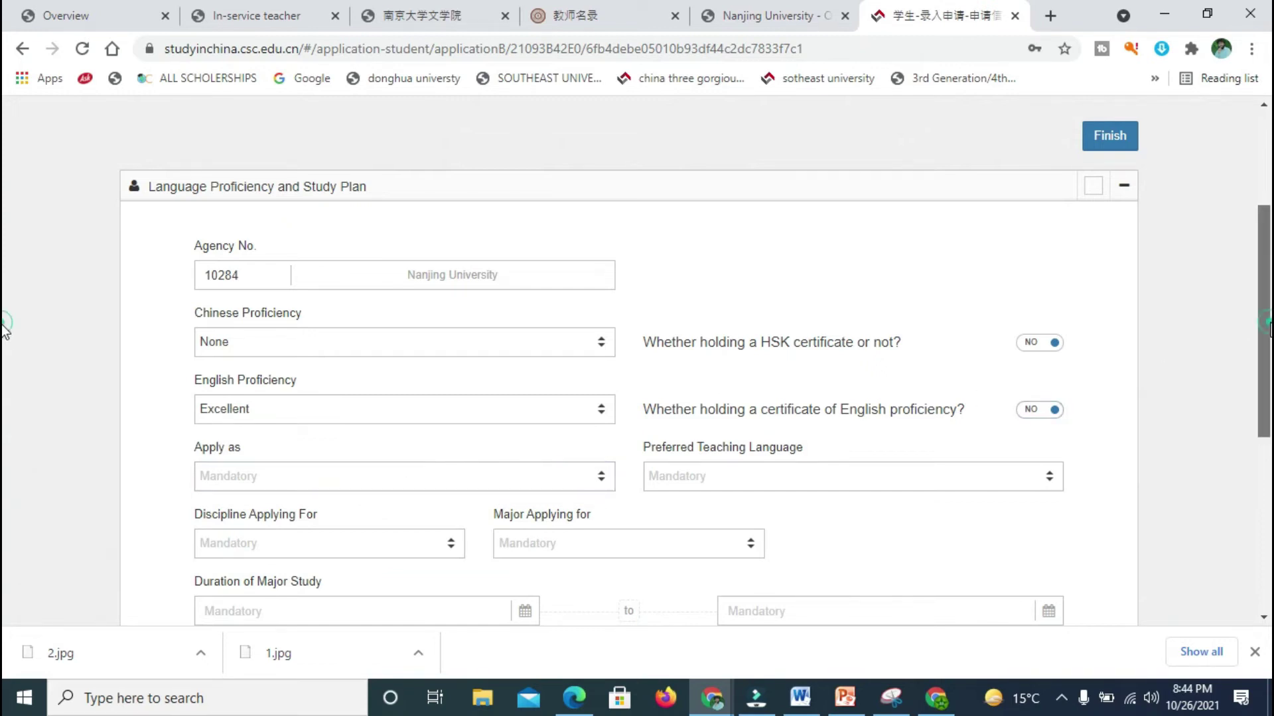
# Step: Apply as a Master's Degree student with English as the teaching language
pyautogui.scroll(-1, 6, 359)
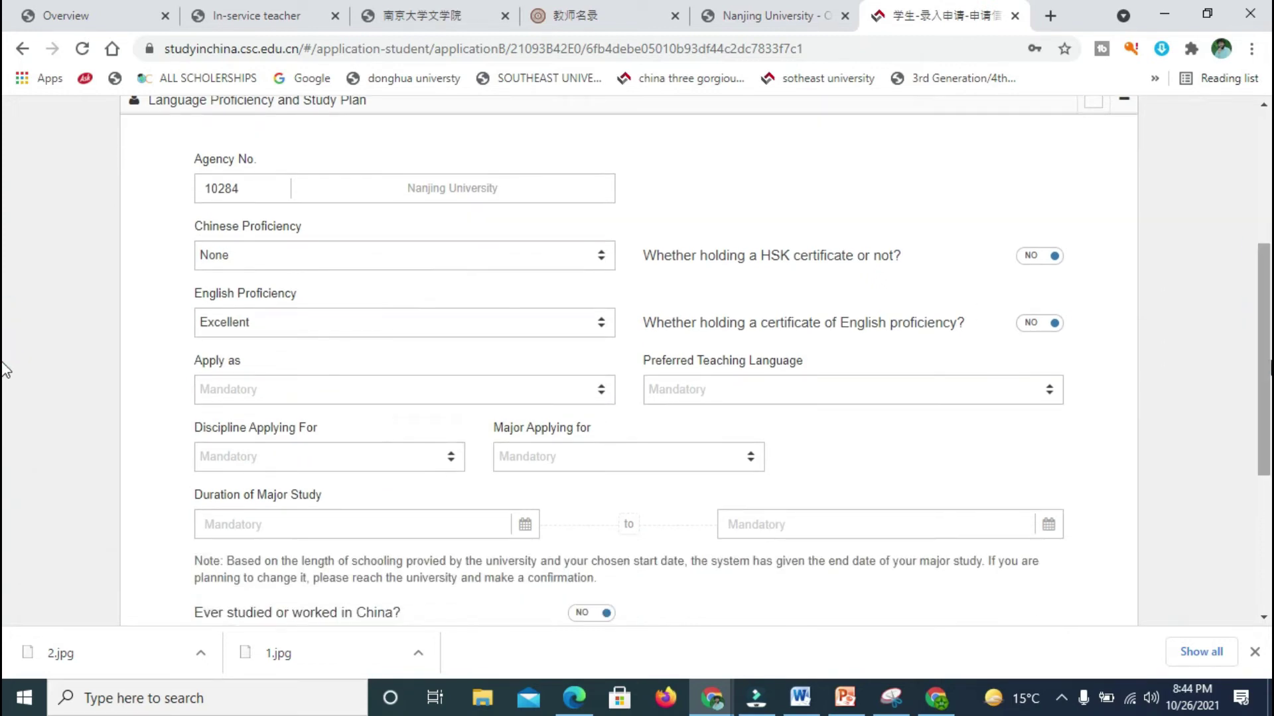
pyautogui.click(509, 391)
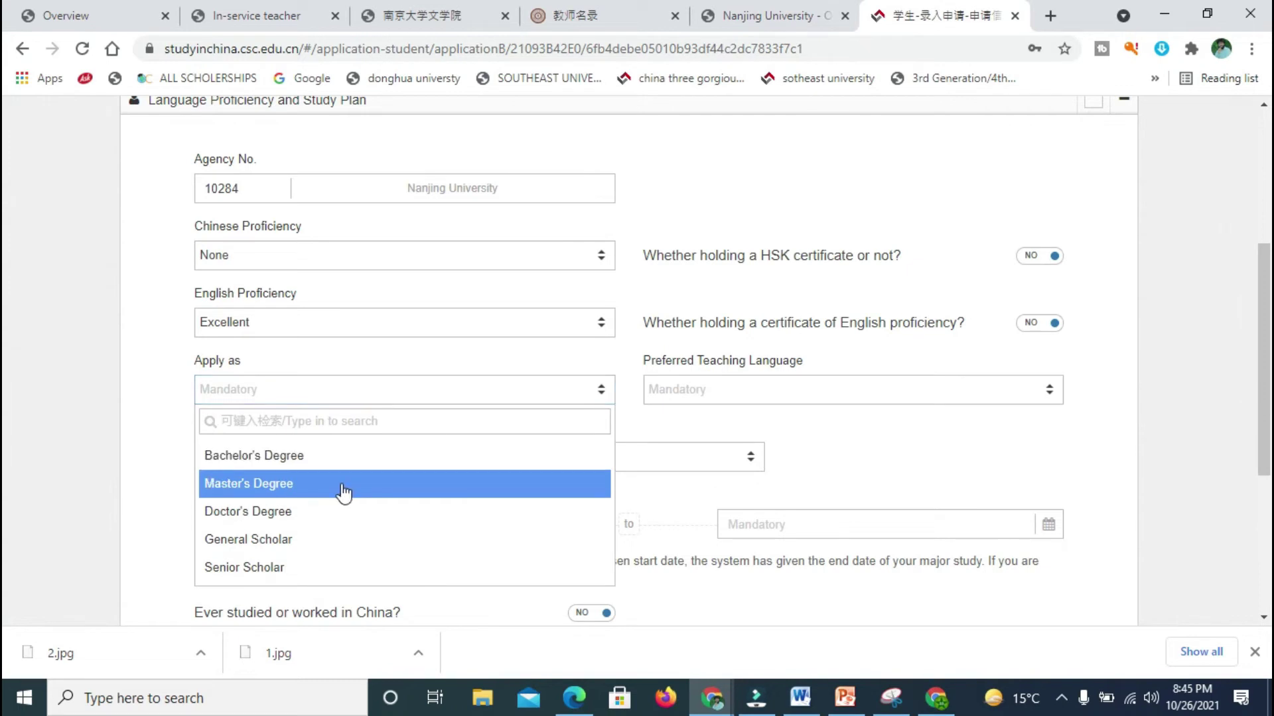
pyautogui.click(301, 484)
pyautogui.click(690, 394)
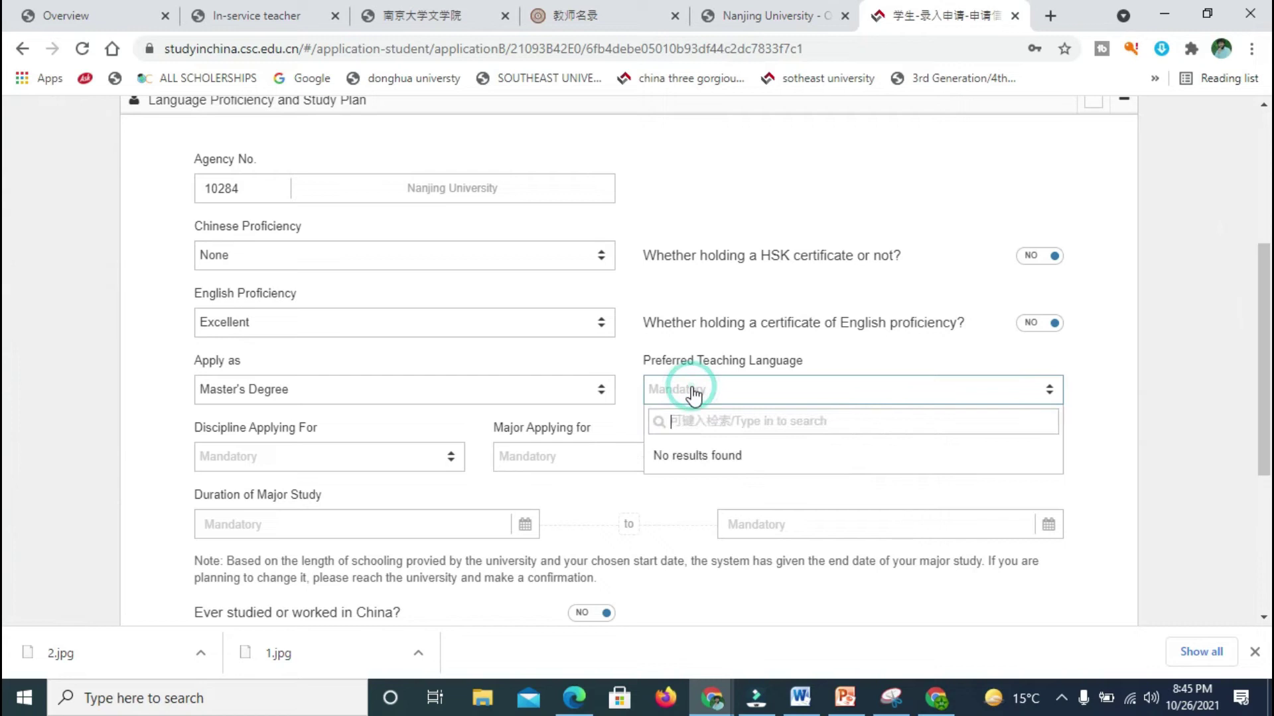
pyautogui.click(722, 432)
pyautogui.click(1050, 395)
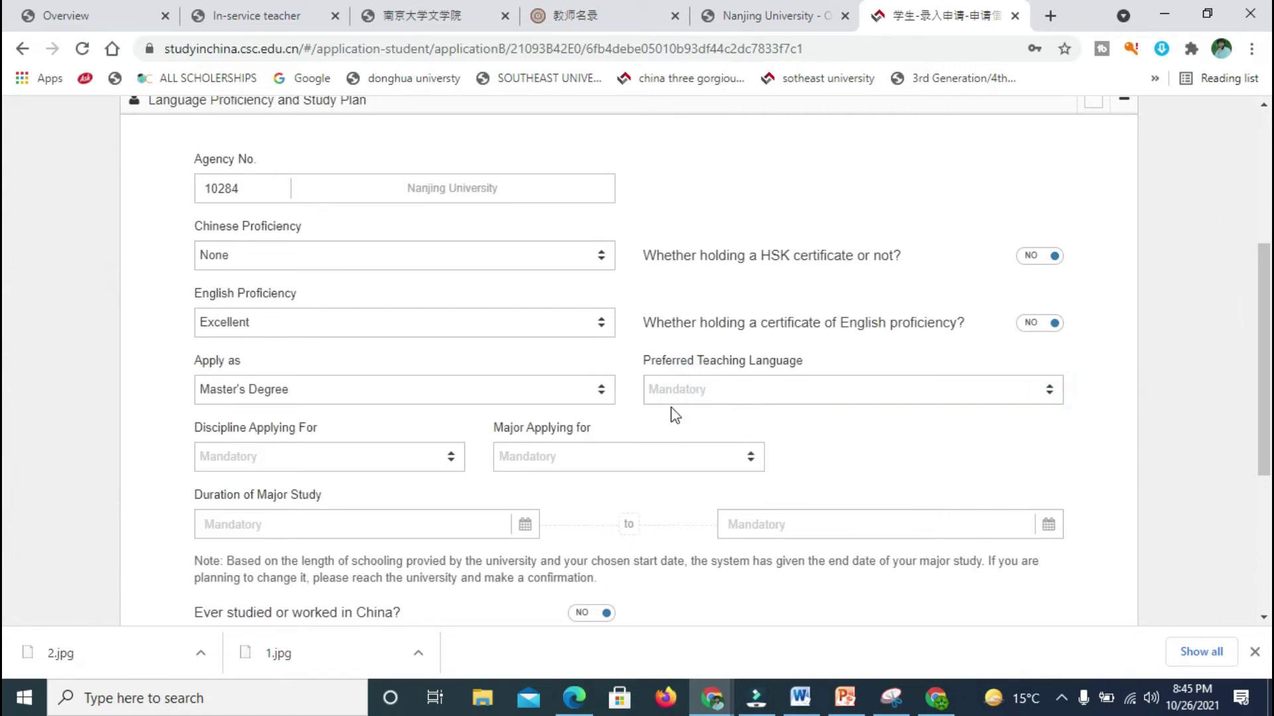
pyautogui.click(694, 392)
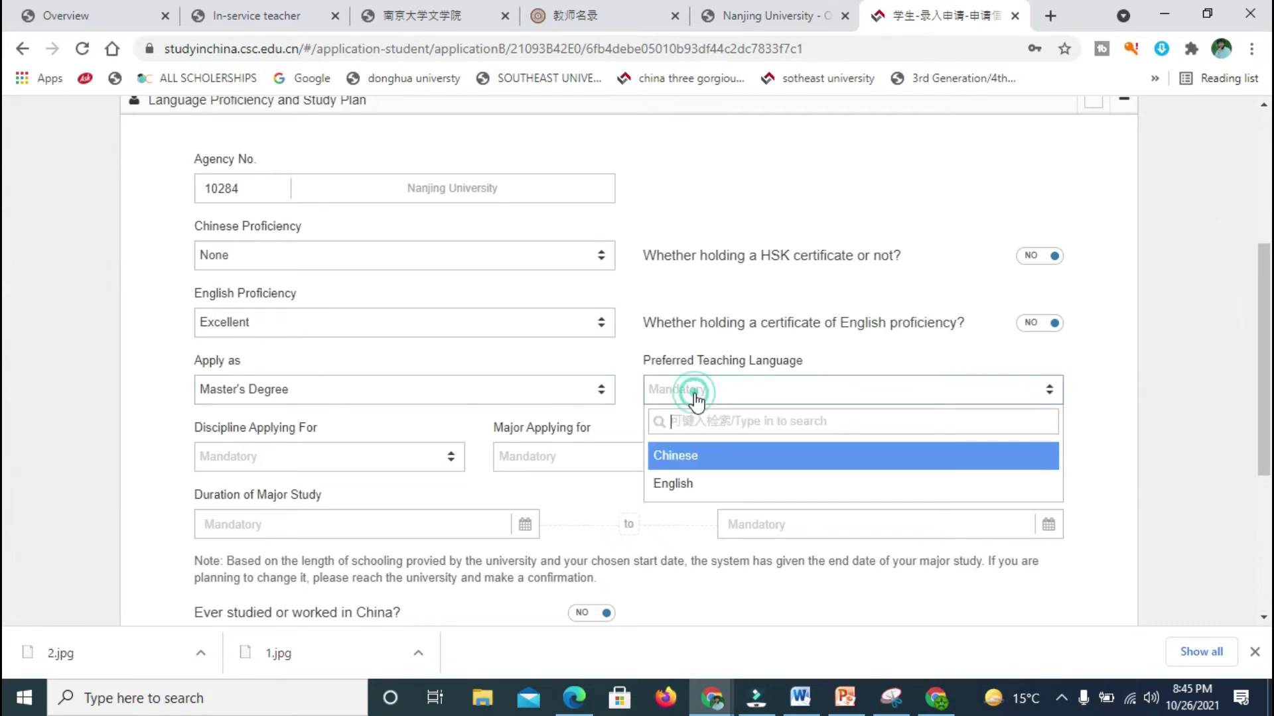
pyautogui.click(675, 487)
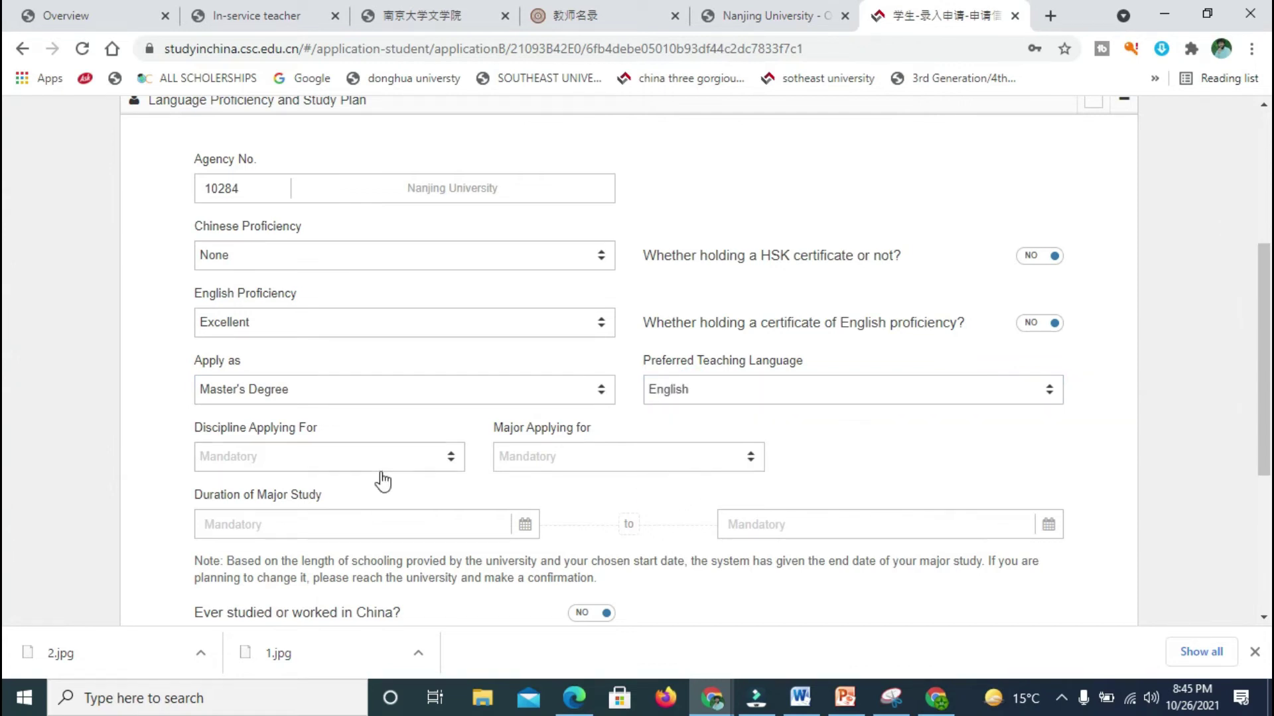
pyautogui.click(353, 440)
pyautogui.click(336, 456)
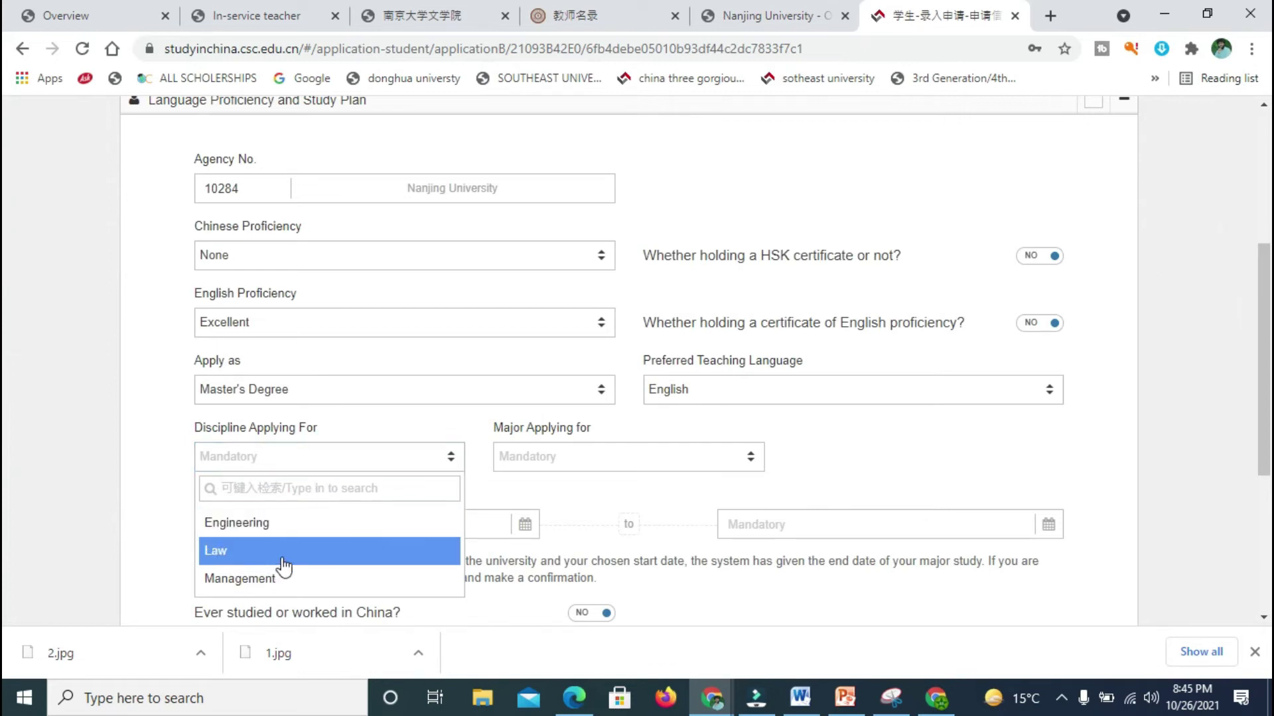
pyautogui.moveTo(1252, 369); pyautogui.dragTo(1188, 458)
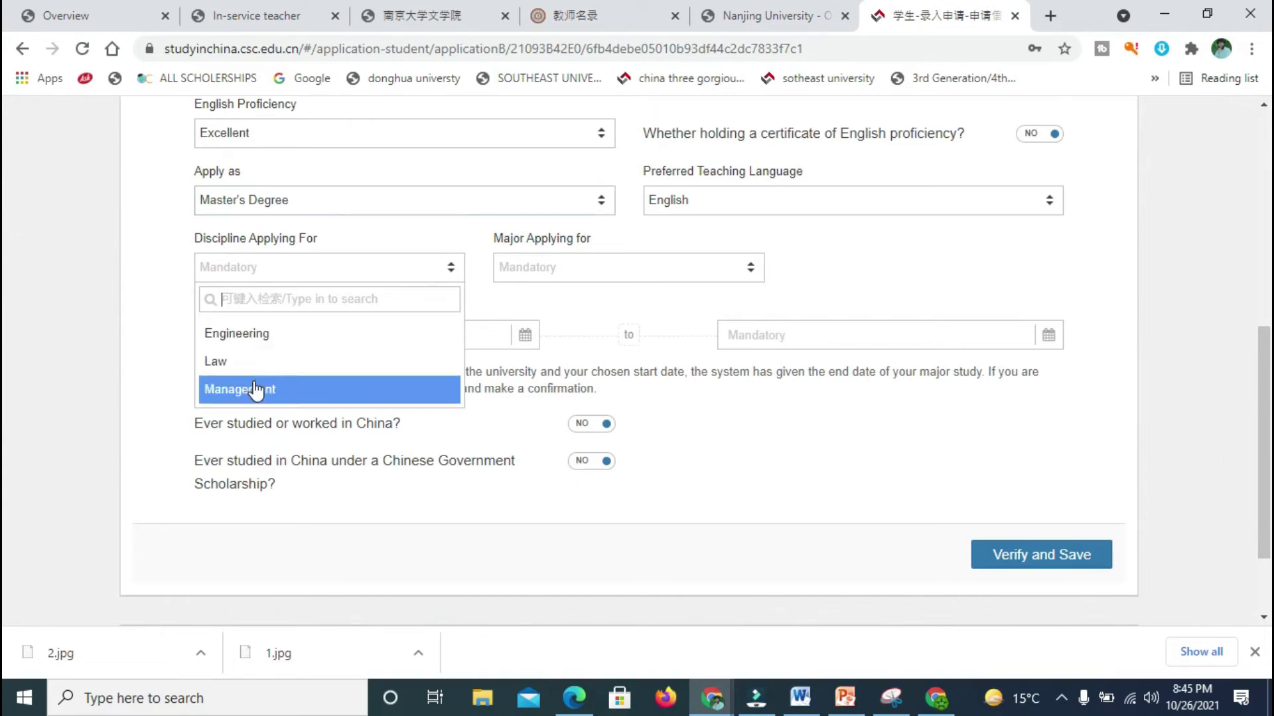
# Step: Choose Engineering as the discipline and Architecture as the major
pyautogui.click(256, 335)
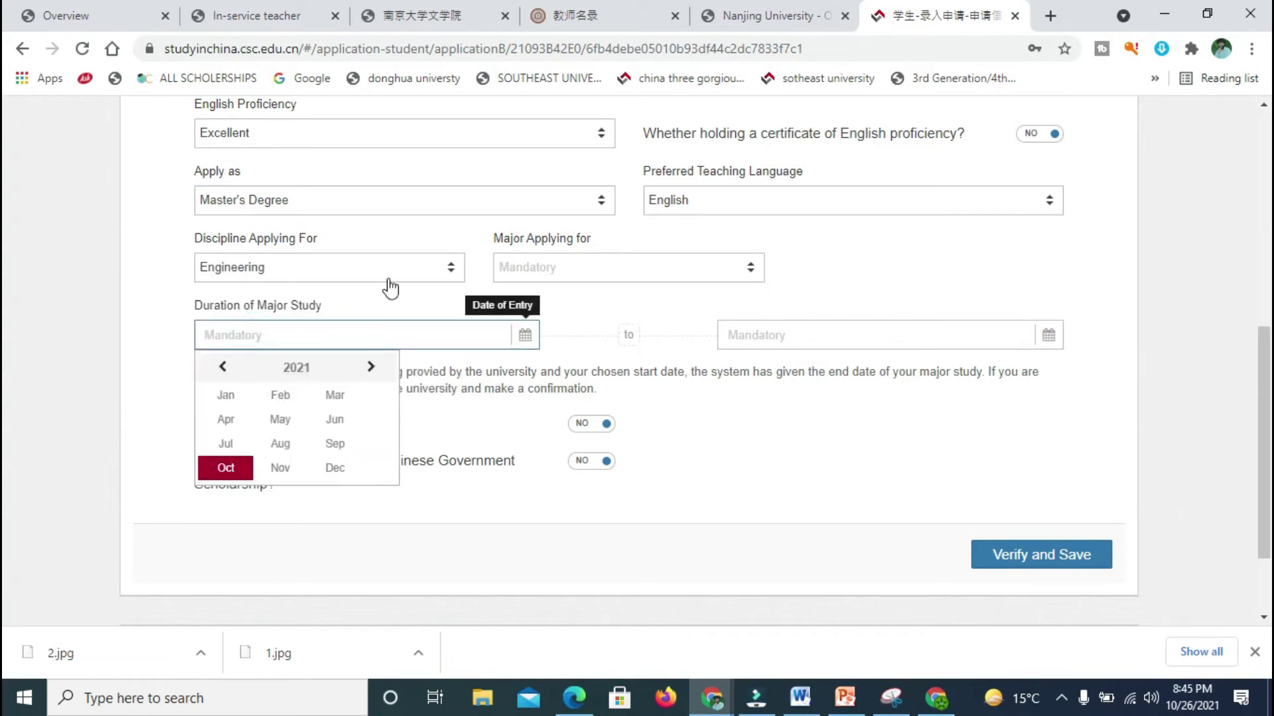
pyautogui.click(555, 268)
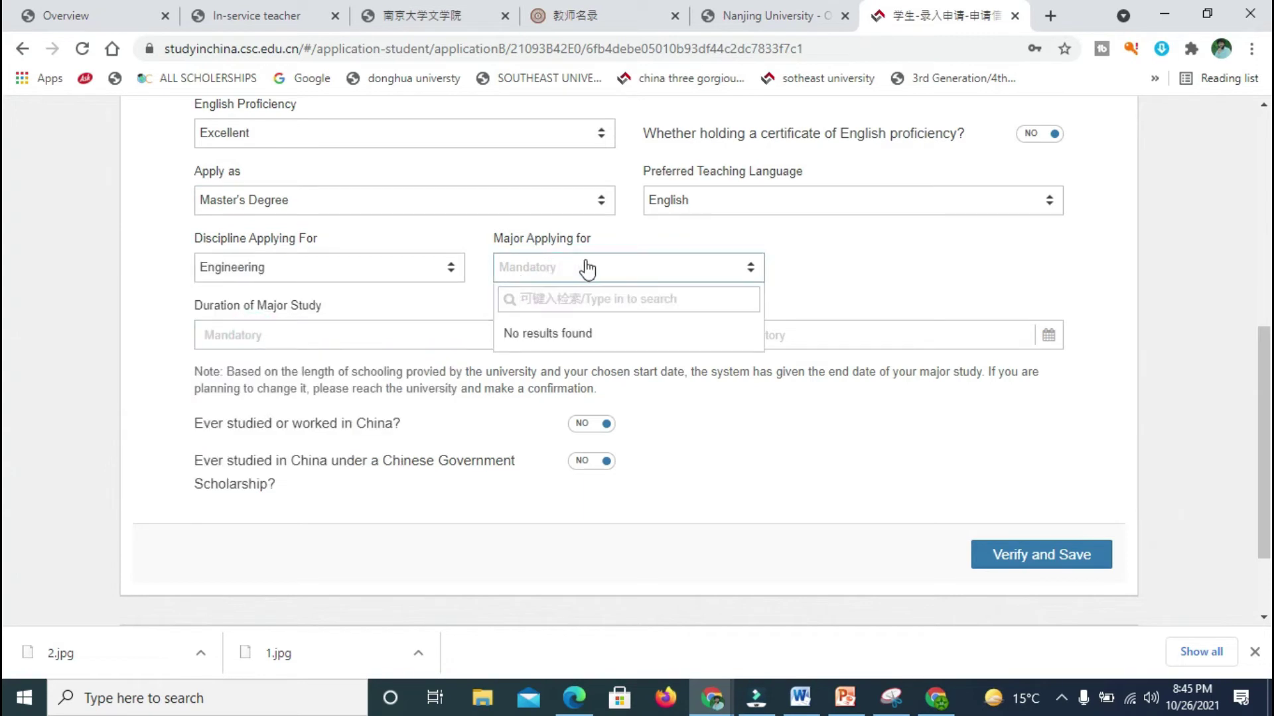
pyautogui.click(787, 267)
pyautogui.click(743, 268)
pyautogui.click(742, 268)
pyautogui.click(743, 268)
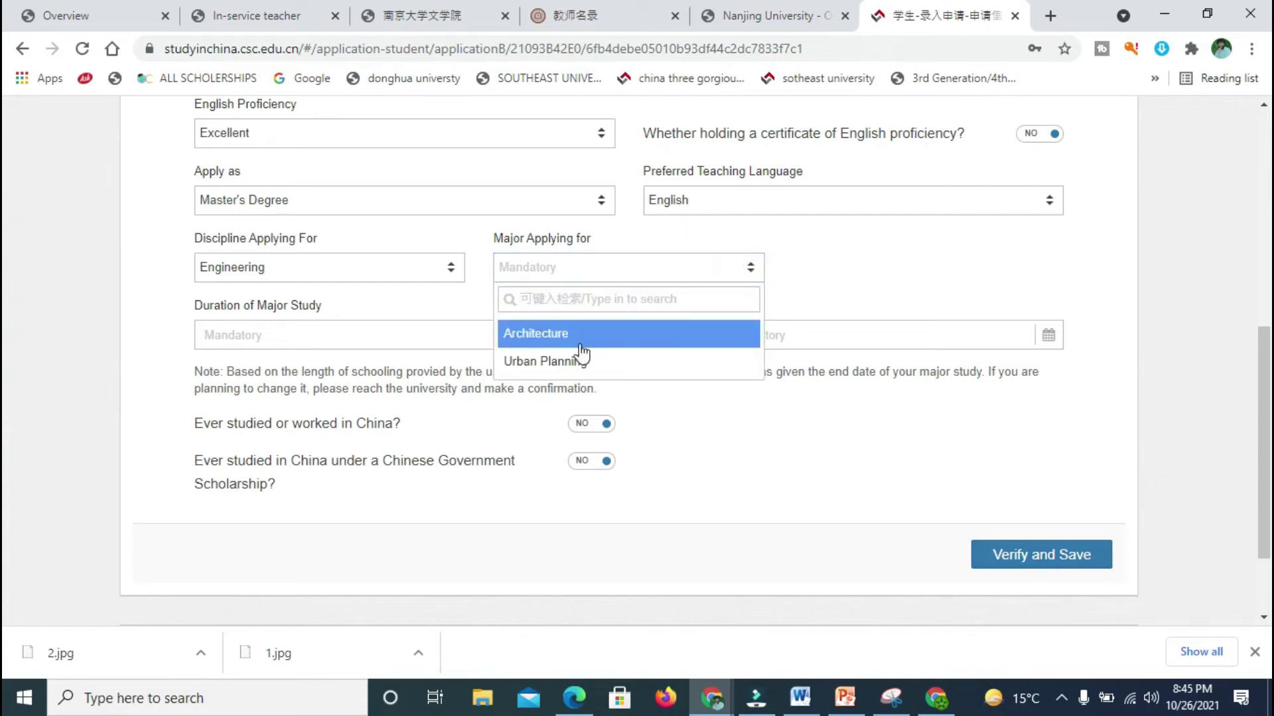
pyautogui.click(546, 336)
# Step: Set the study start date to 2022-09-01 and mark prior Chinese Government Scholarship as yes
pyautogui.click(438, 349)
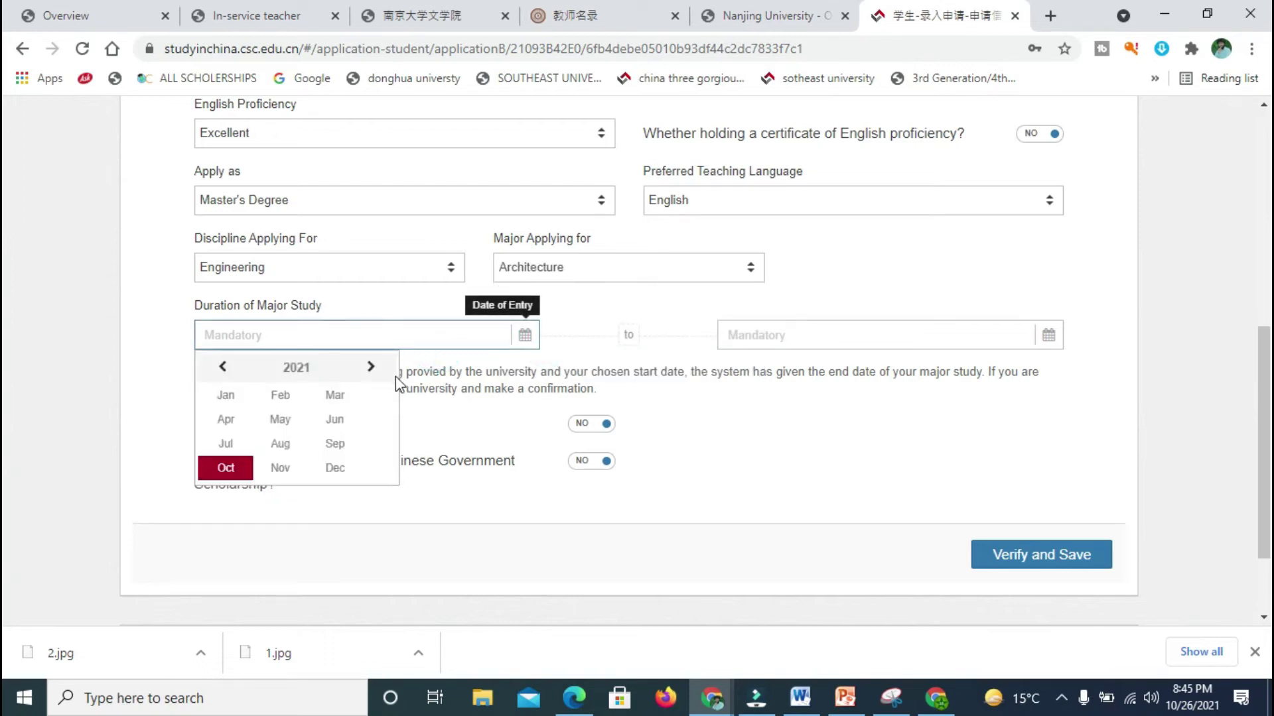
pyautogui.click(535, 466)
pyautogui.click(548, 491)
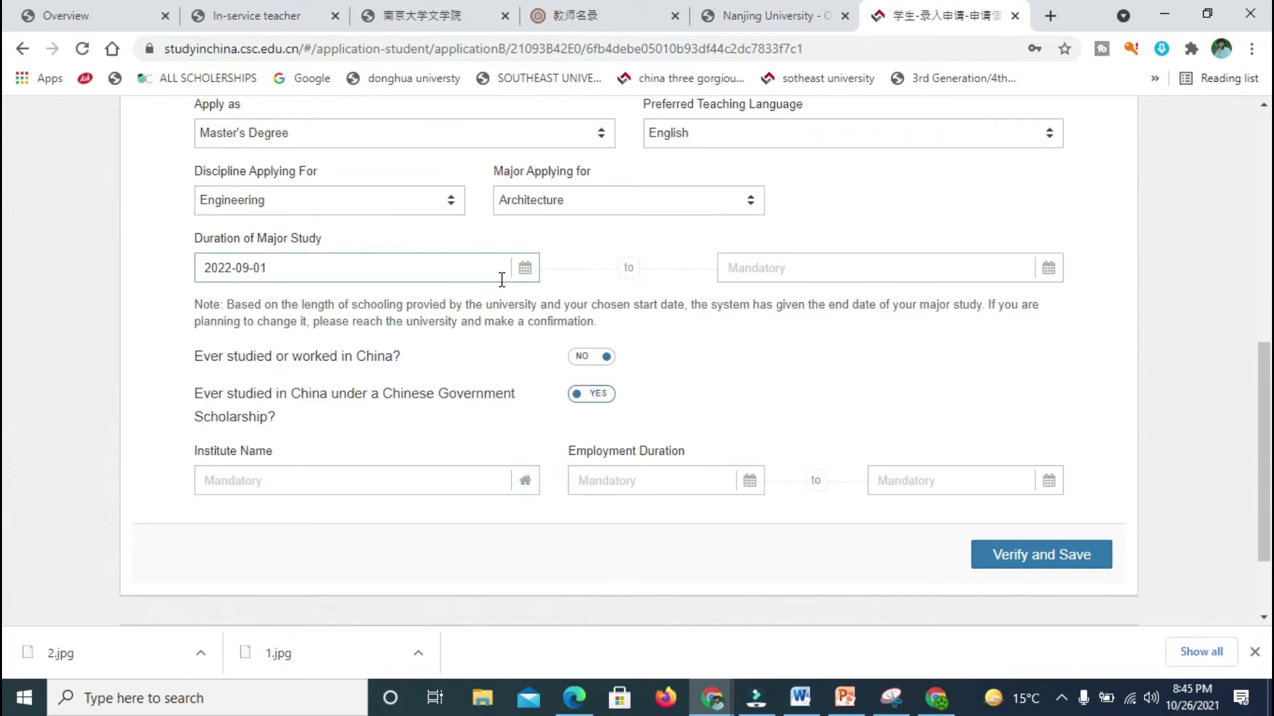
pyautogui.click(263, 267)
pyautogui.click(866, 260)
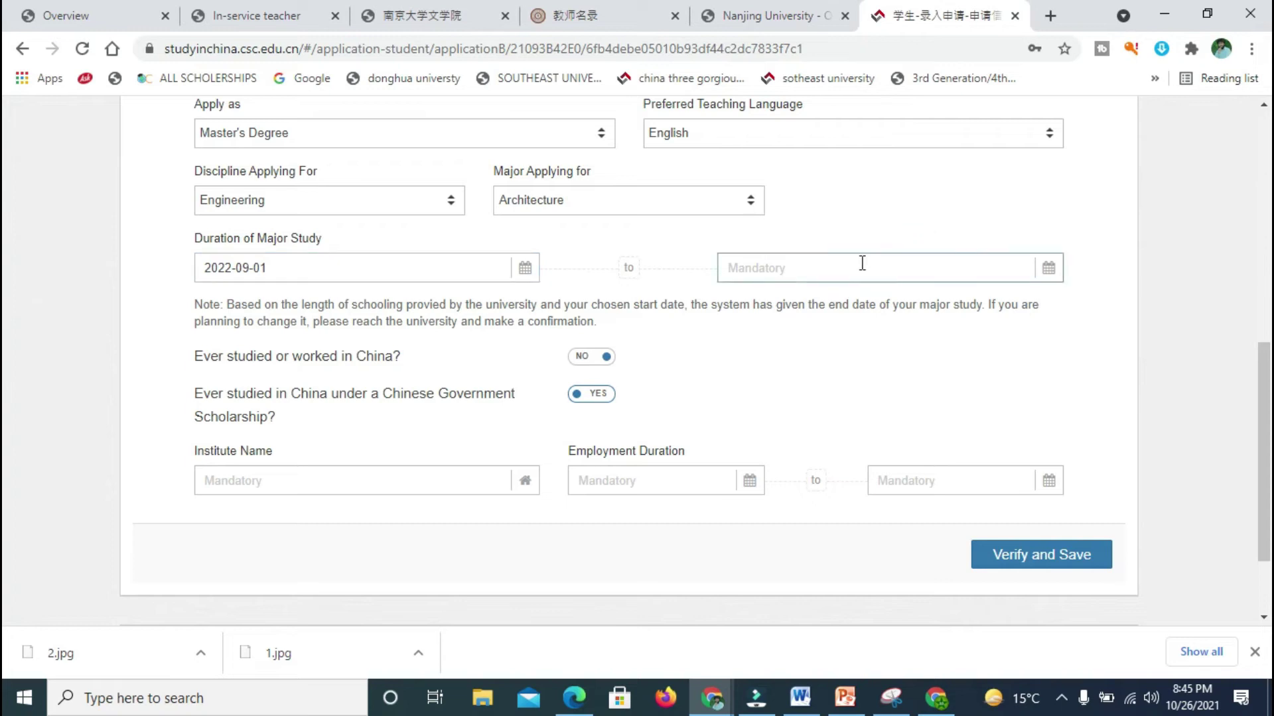
pyautogui.click(869, 236)
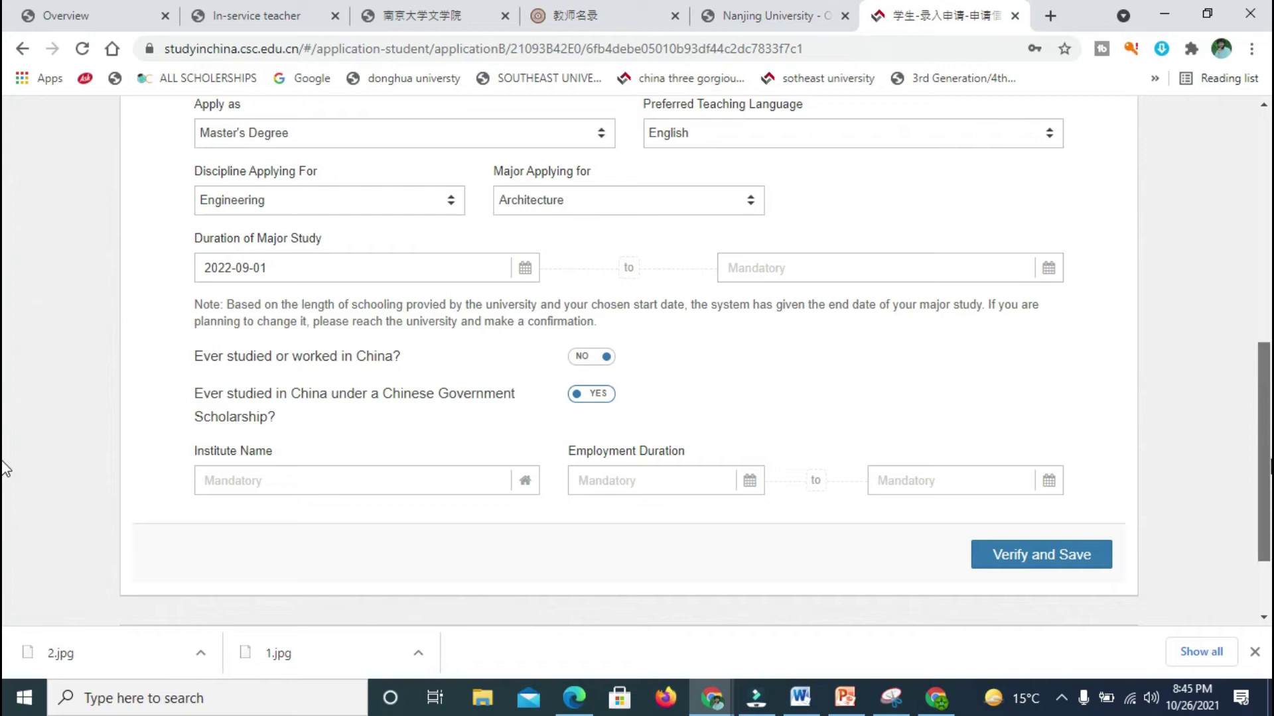
# Step: Set the study completion date to 2025-08-12
pyautogui.scroll(-1, 4, 483)
pyautogui.click(819, 324)
pyautogui.click(816, 217)
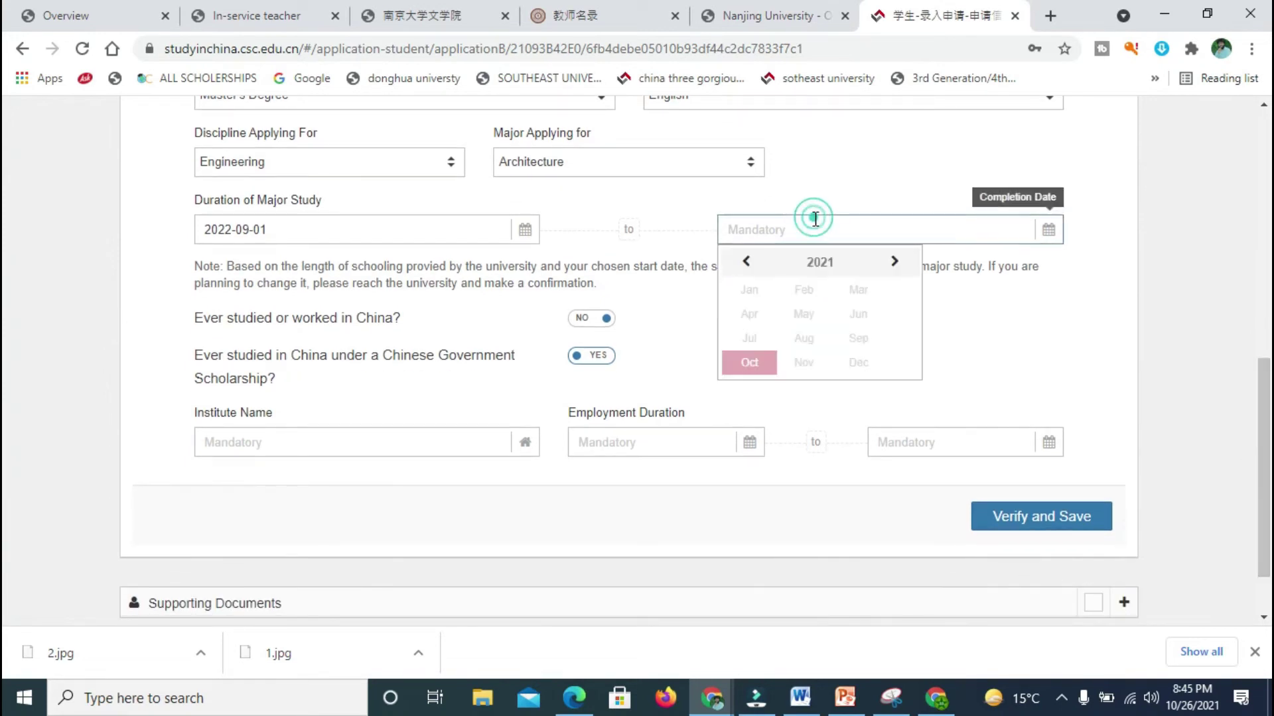
pyautogui.click(895, 264)
pyautogui.click(896, 264)
pyautogui.click(895, 264)
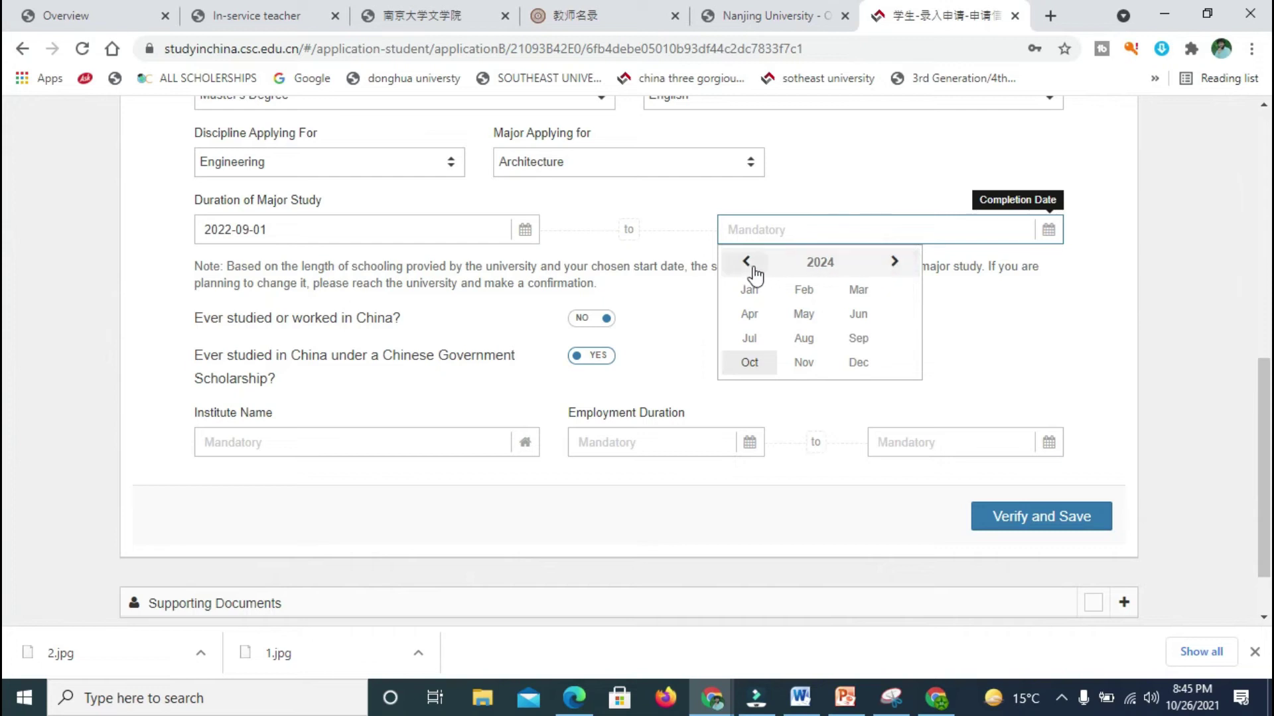
pyautogui.click(895, 263)
pyautogui.click(804, 340)
pyautogui.click(800, 365)
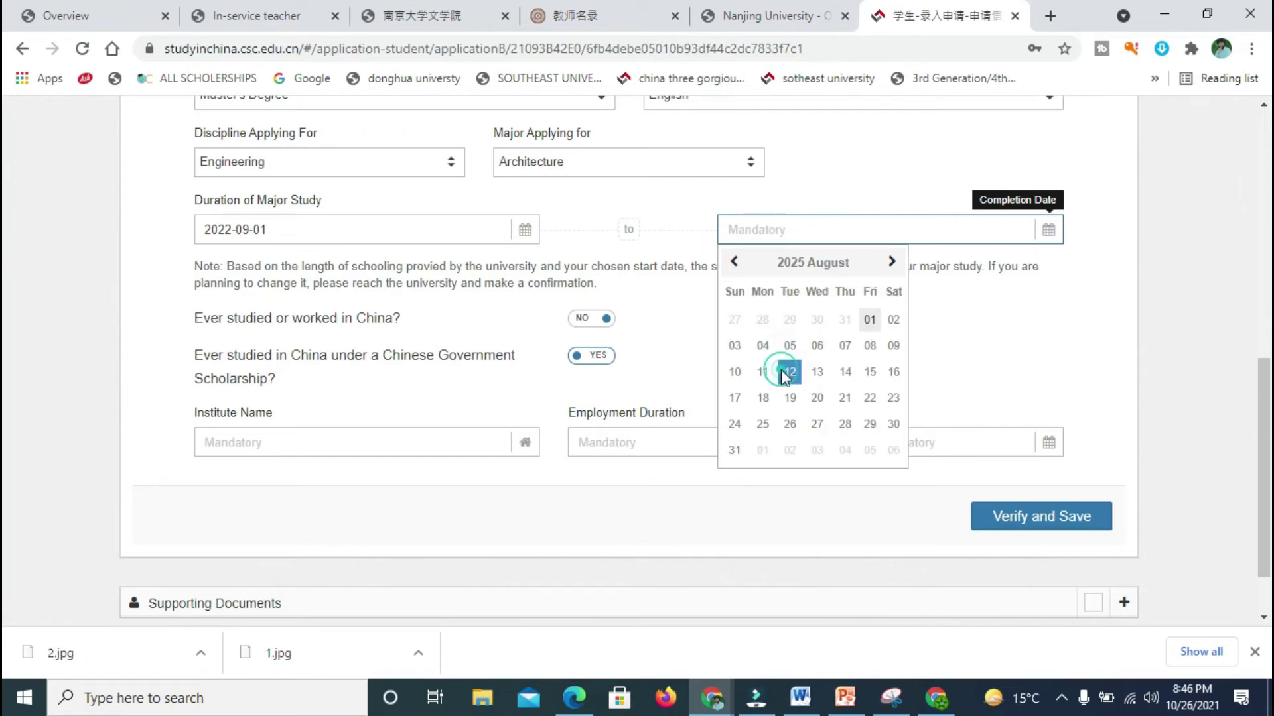
# Step: Keep the 2025-08-12 completion date and answer No to prior Chinese Government Scholarship study
pyautogui.scroll(-1, 4, 406)
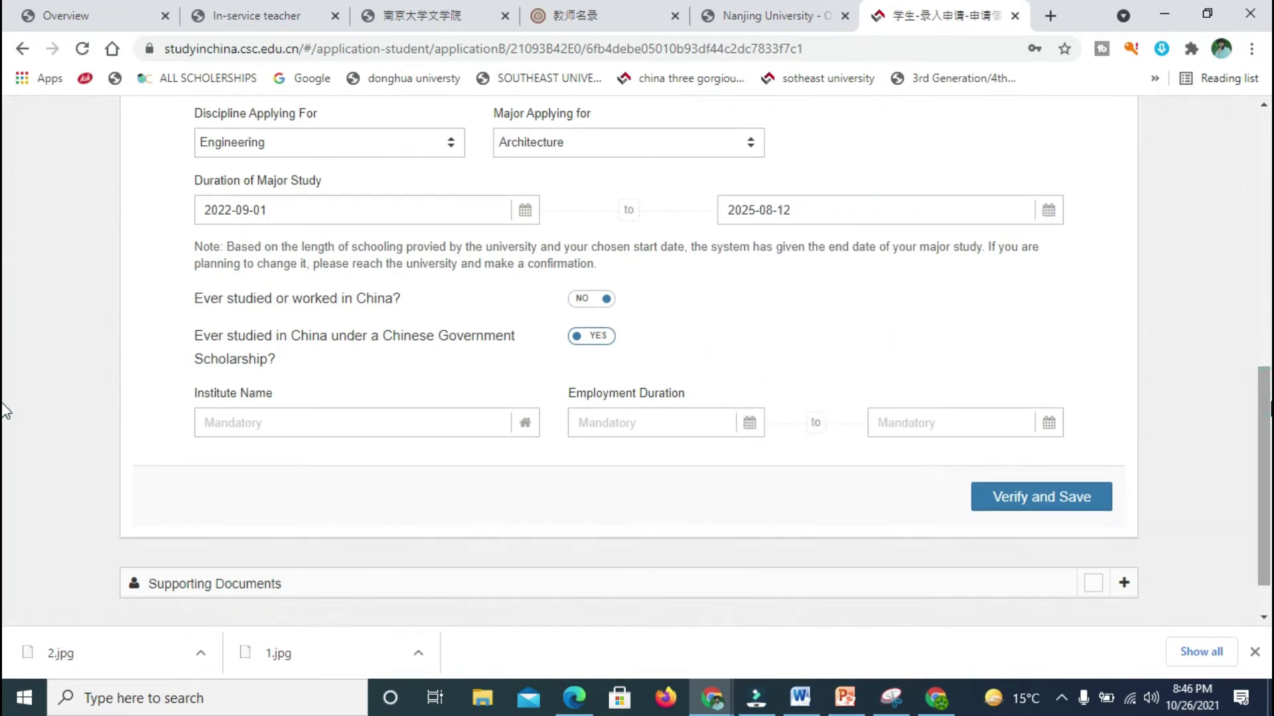
pyautogui.scroll(1, 3, 406)
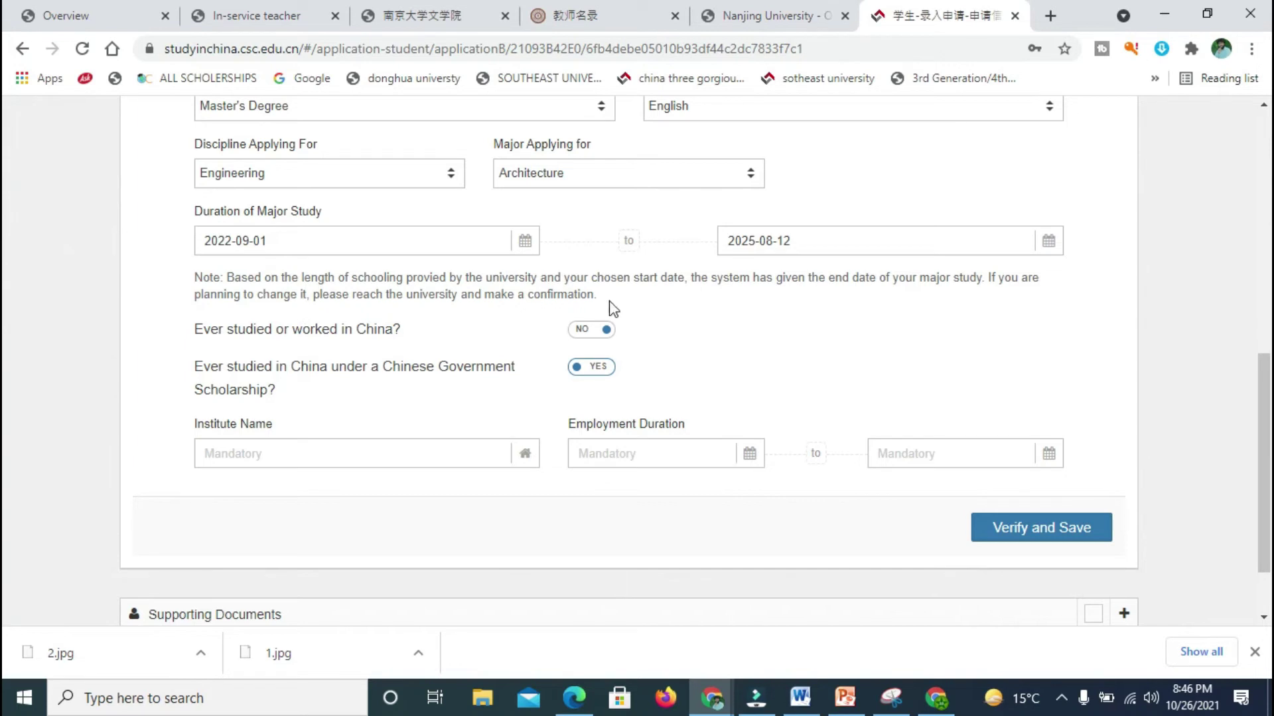
pyautogui.click(763, 248)
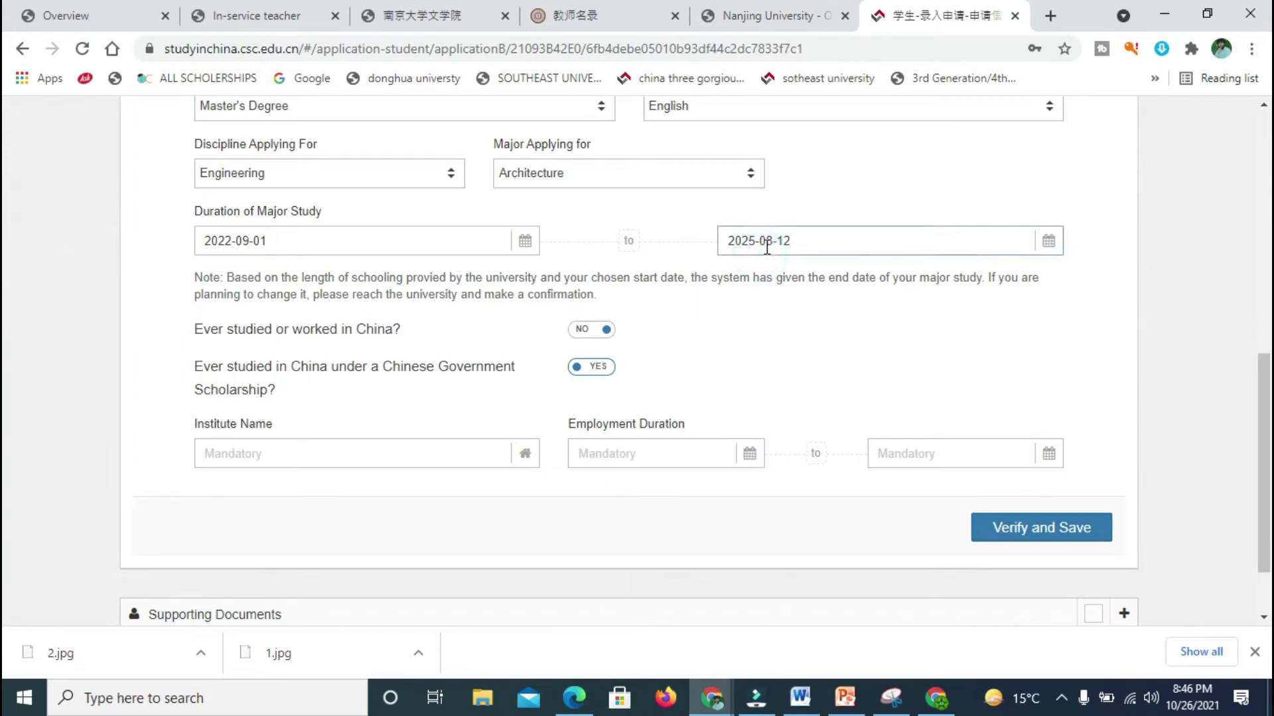
pyautogui.click(811, 221)
pyautogui.click(793, 240)
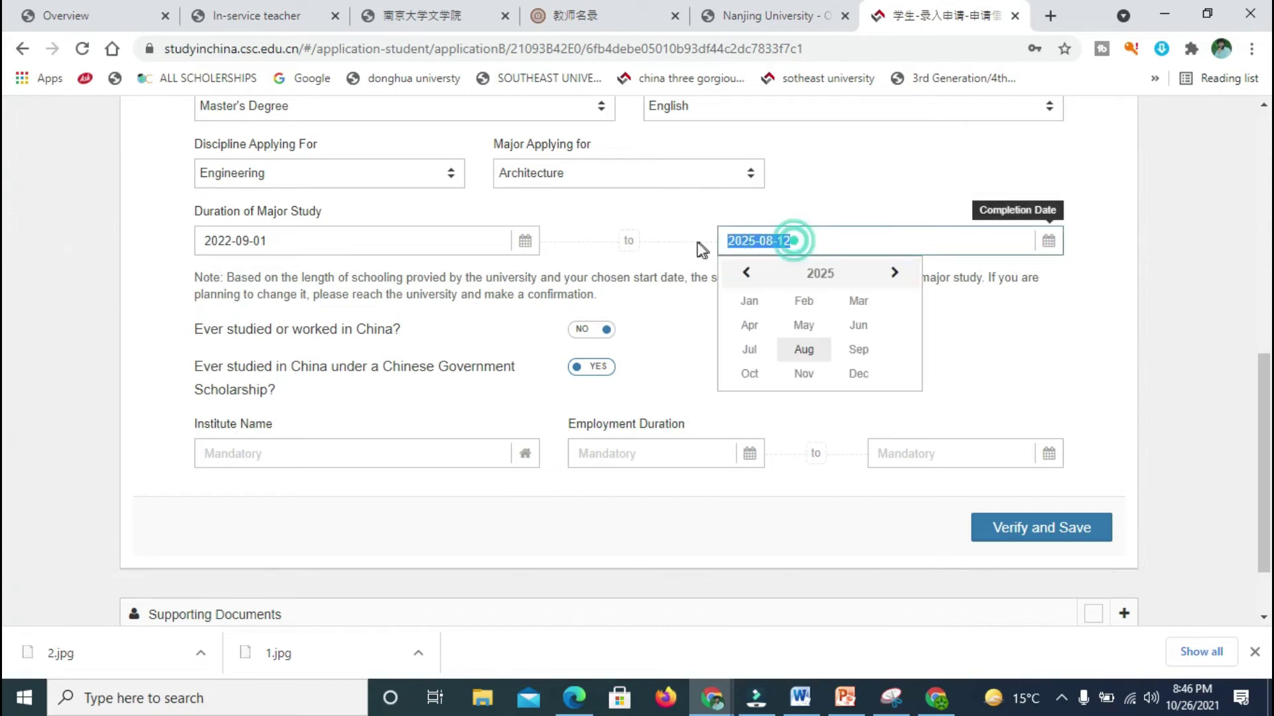
pyautogui.click(836, 165)
pyautogui.scroll(-1, 4, 425)
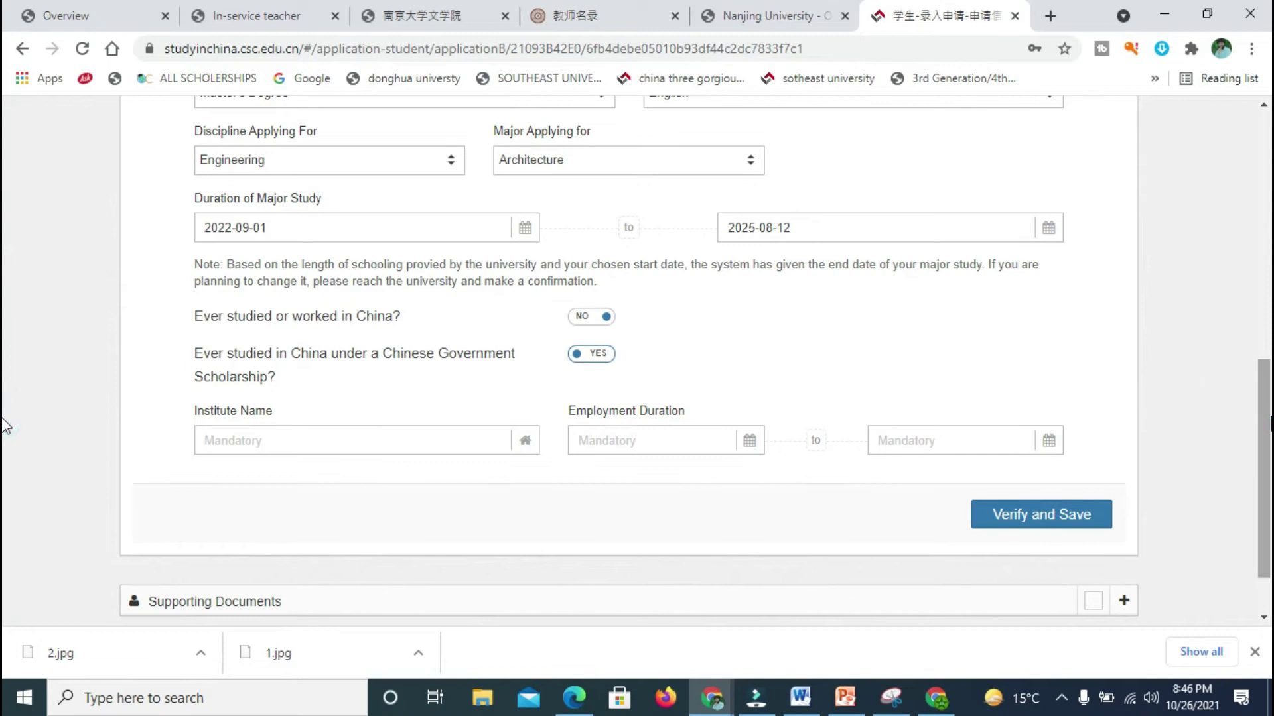
pyautogui.click(792, 222)
pyautogui.click(993, 325)
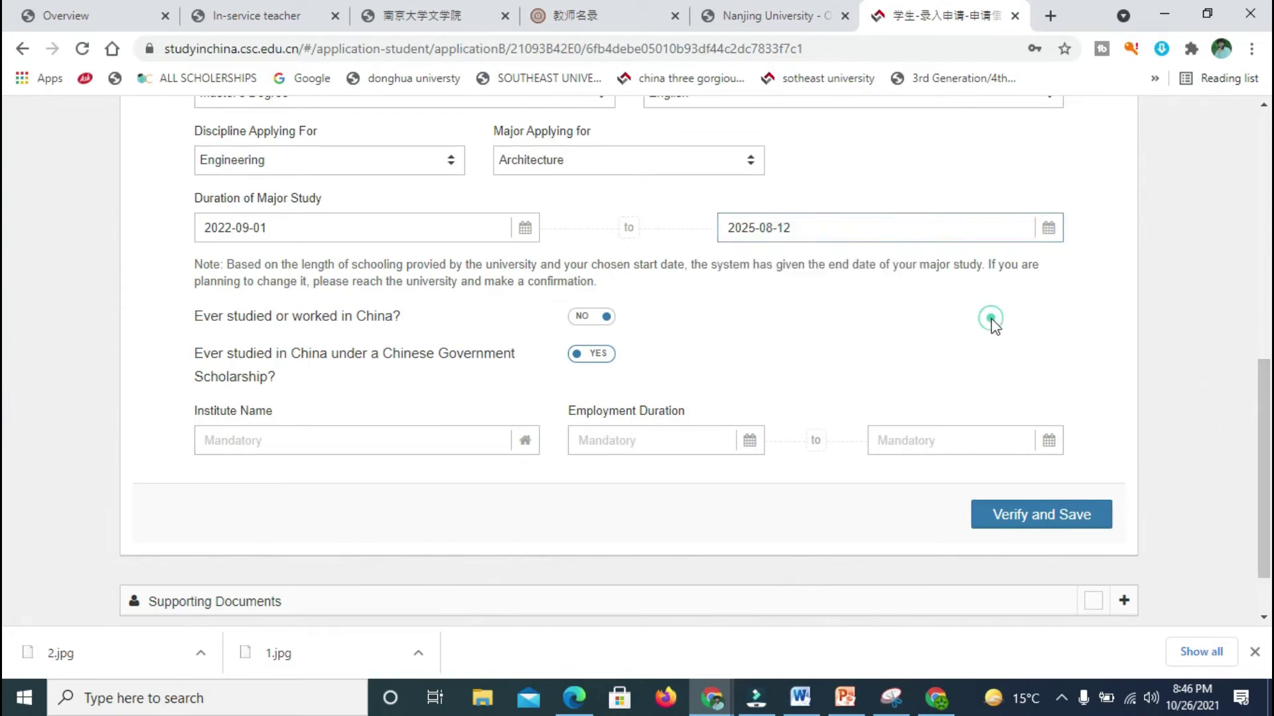
pyautogui.scroll(-1, 6, 392)
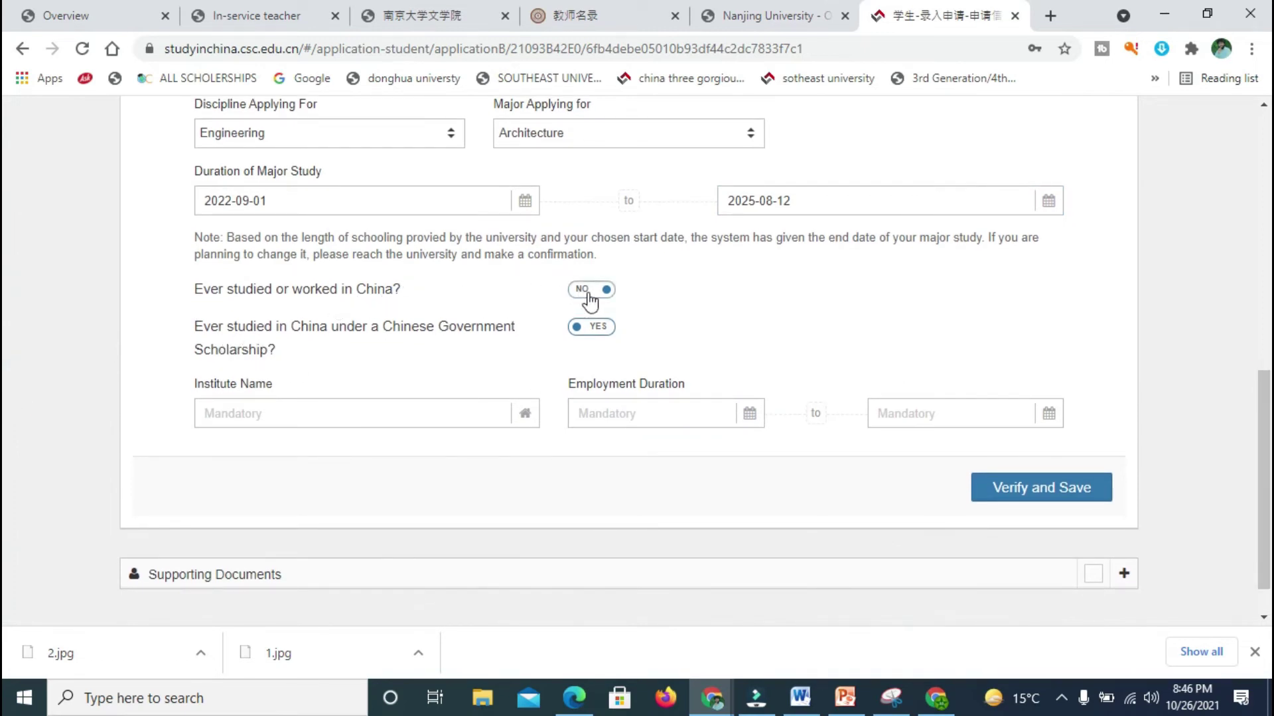
pyautogui.click(597, 335)
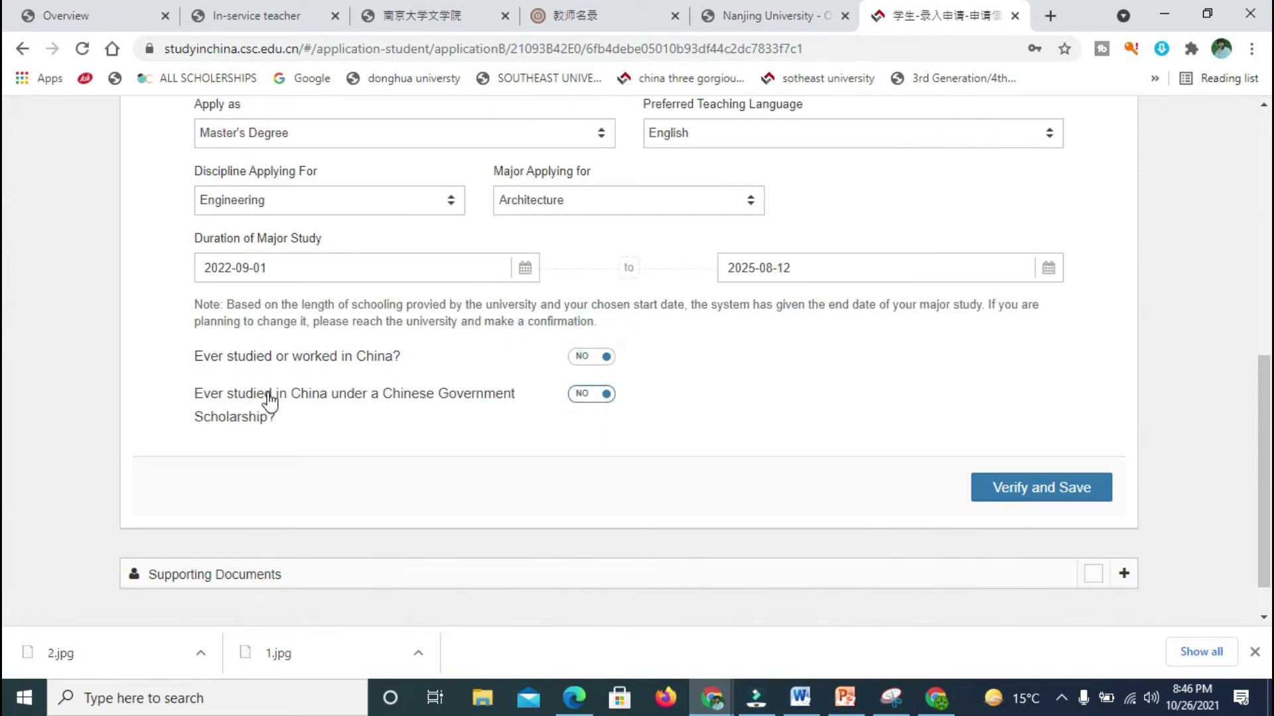
# Step: Verify and save the study plan section, which raises Agency No. errors
pyautogui.click(1100, 491)
pyautogui.click(1041, 492)
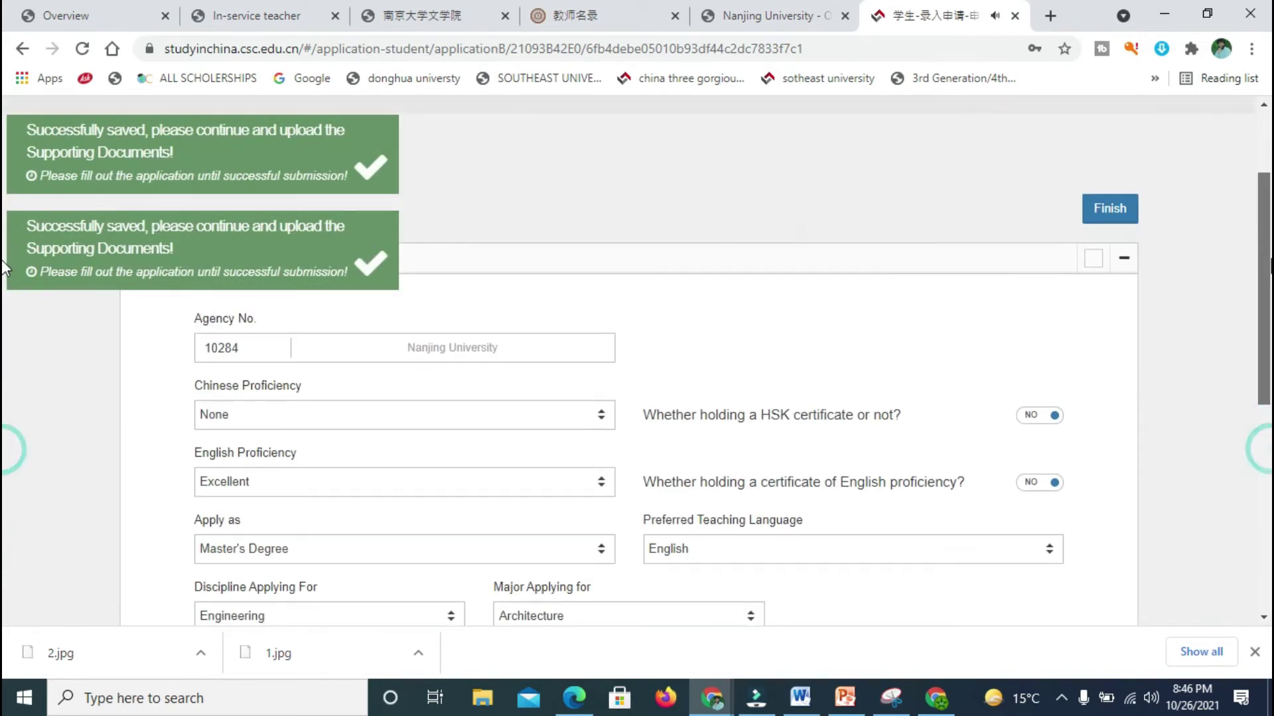
pyautogui.scroll(-7, 6, 266)
pyautogui.click(1040, 446)
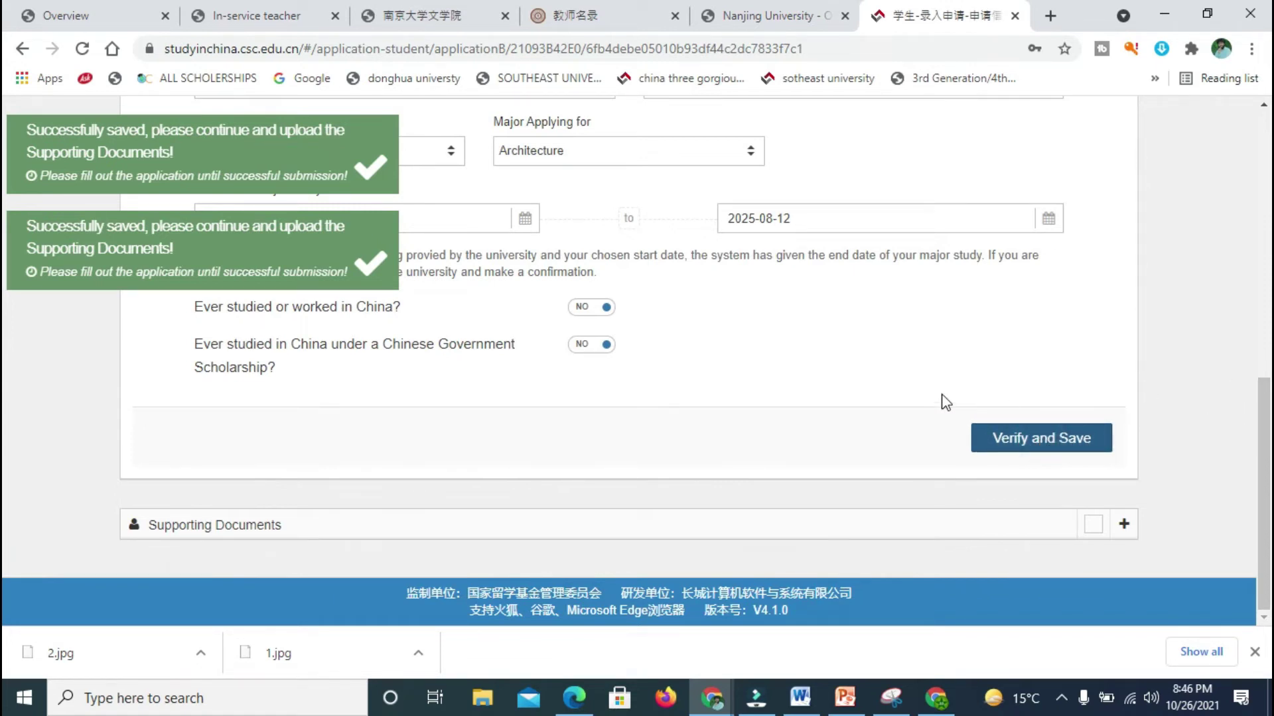
pyautogui.click(1062, 440)
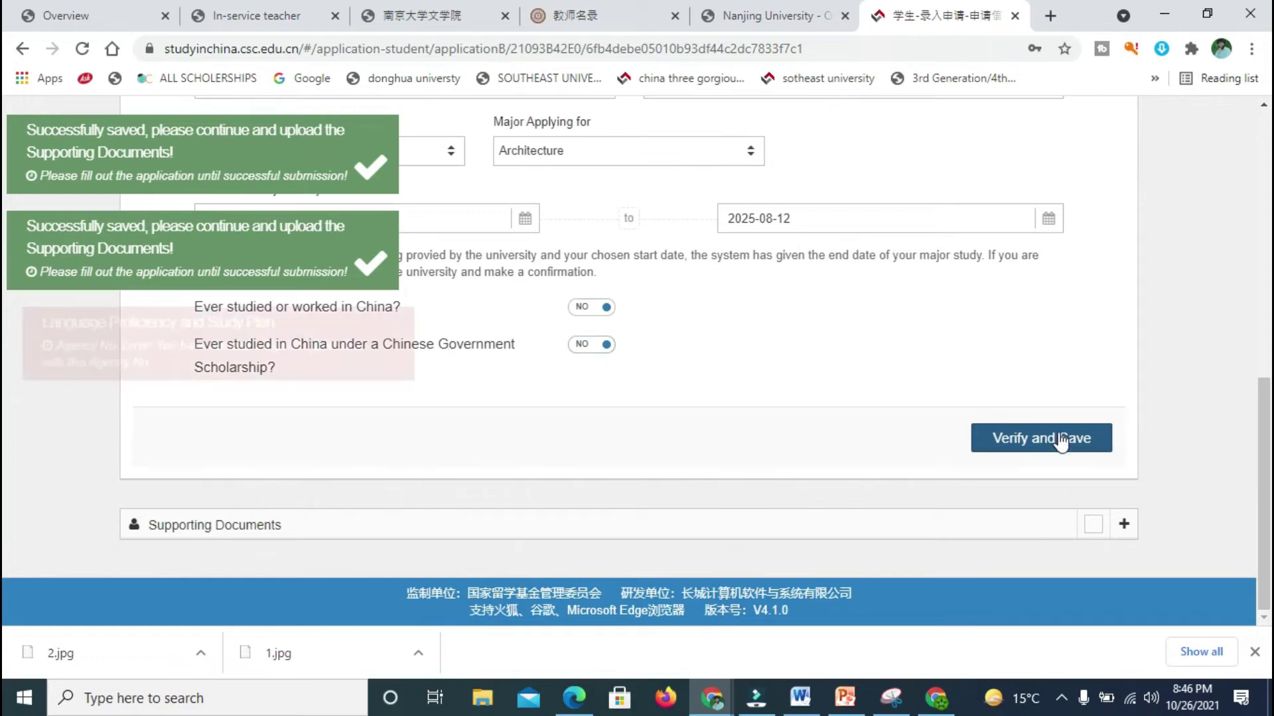
pyautogui.click(1062, 440)
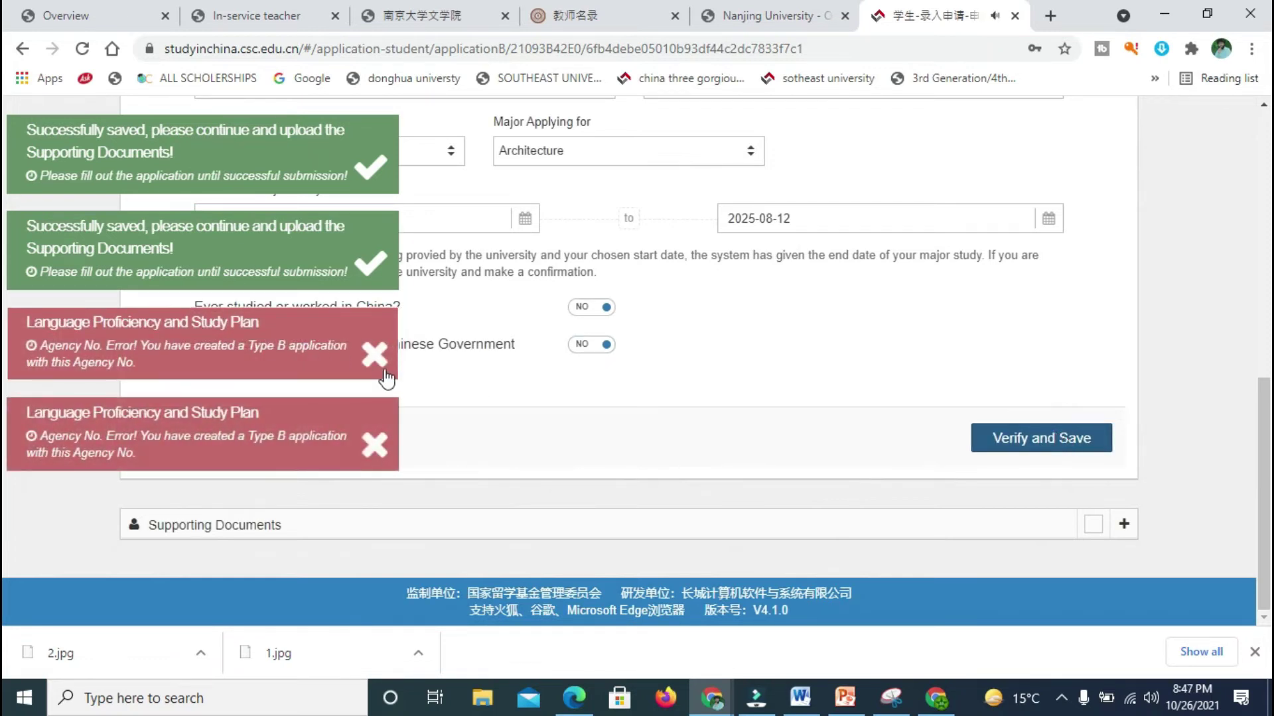
# Step: Dismiss both Agency No. error messages and expand the Supporting Documents list
pyautogui.click(373, 356)
pyautogui.click(372, 355)
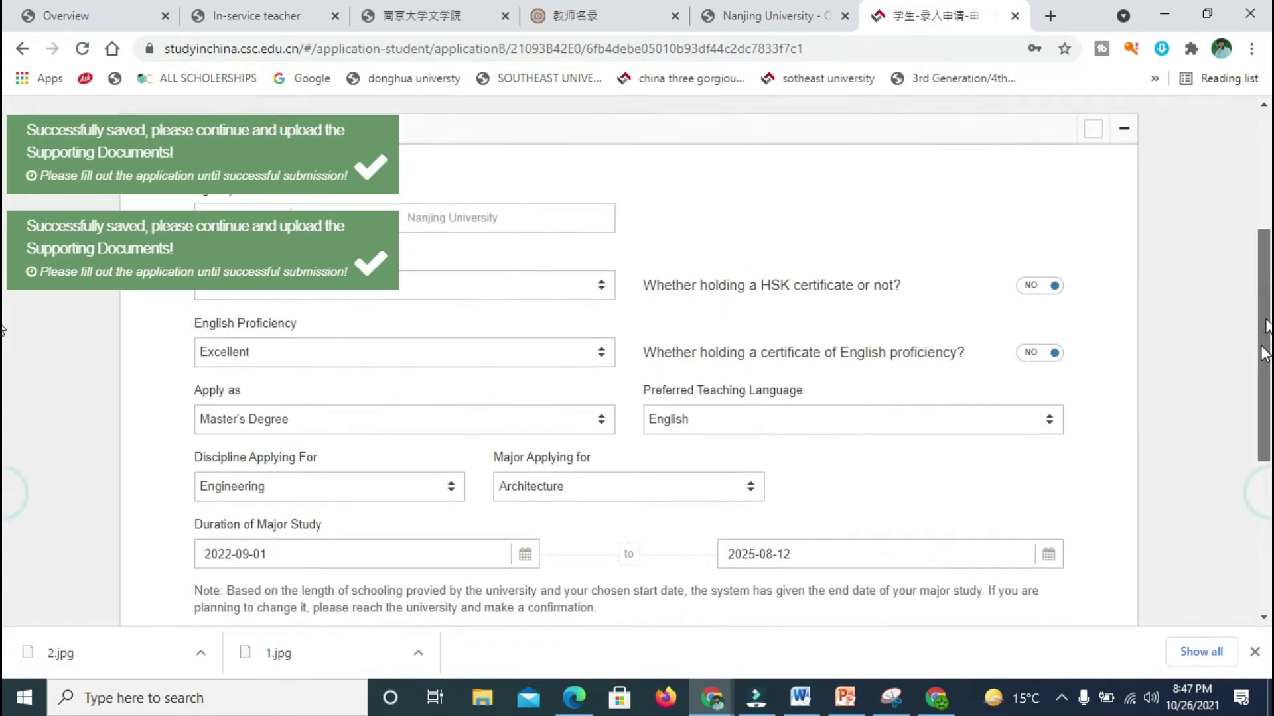
pyautogui.scroll(-8, 4, 325)
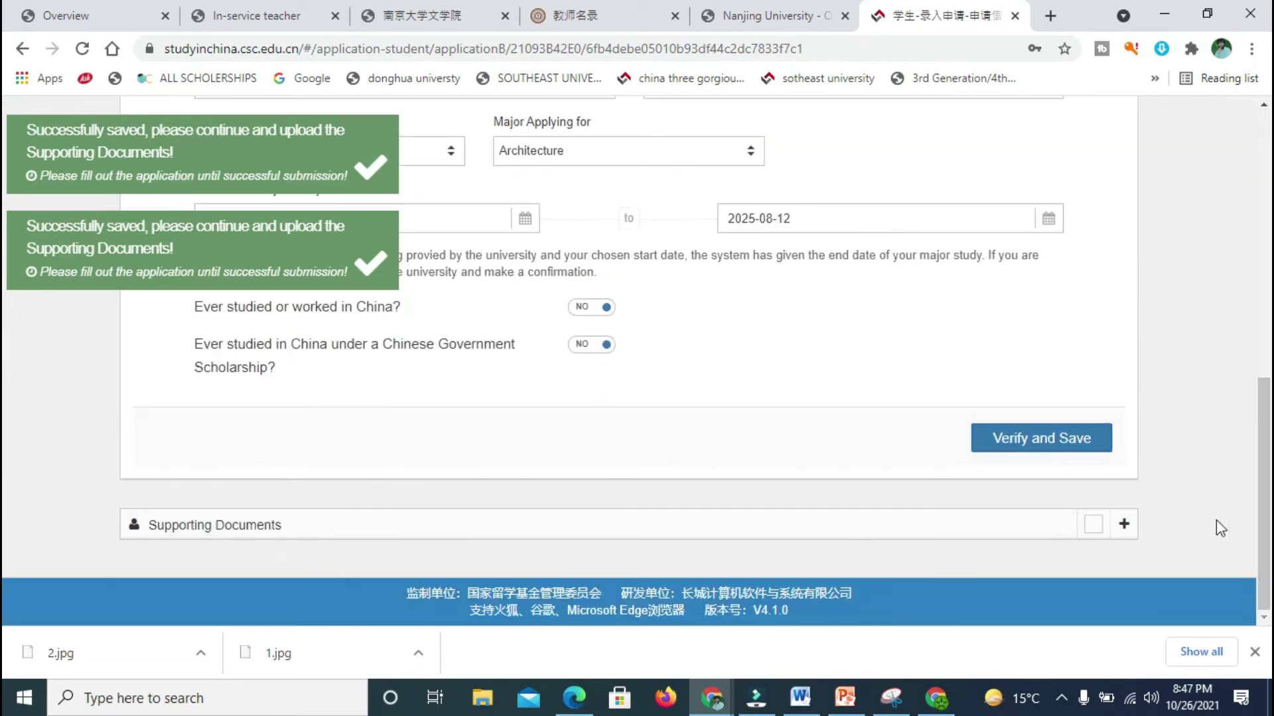
pyautogui.click(1123, 561)
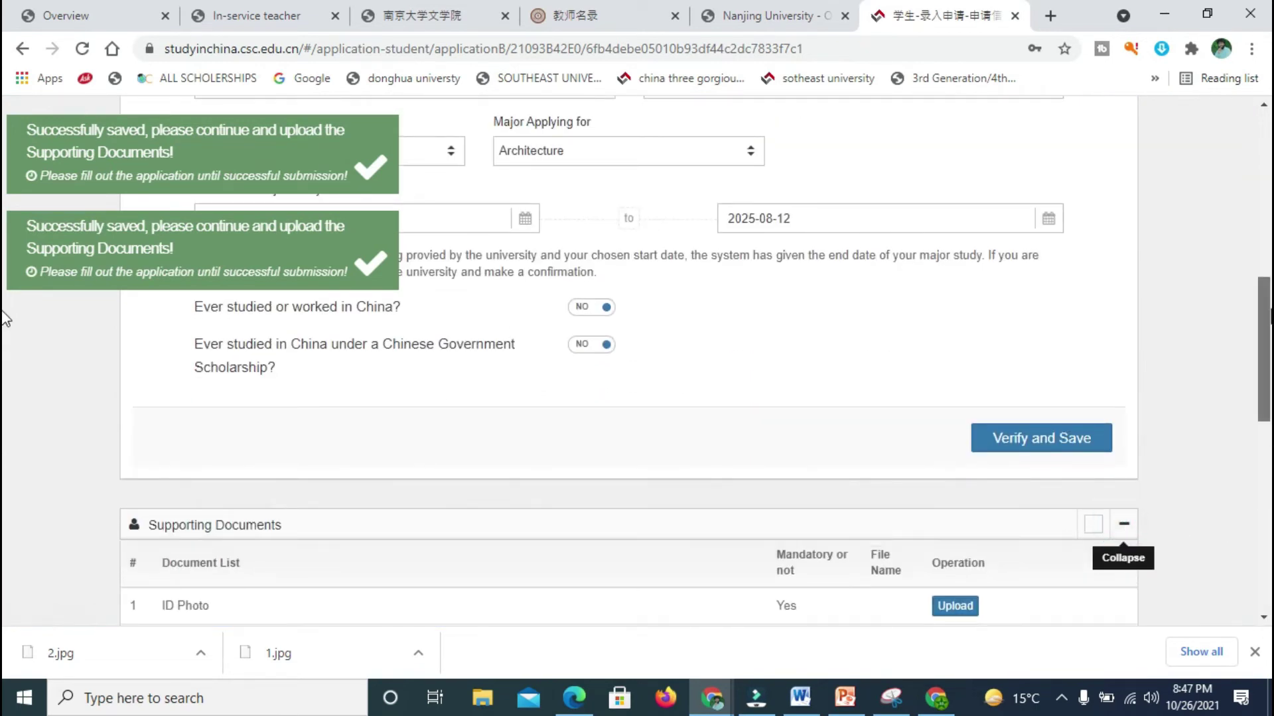
pyautogui.scroll(-3, 5, 398)
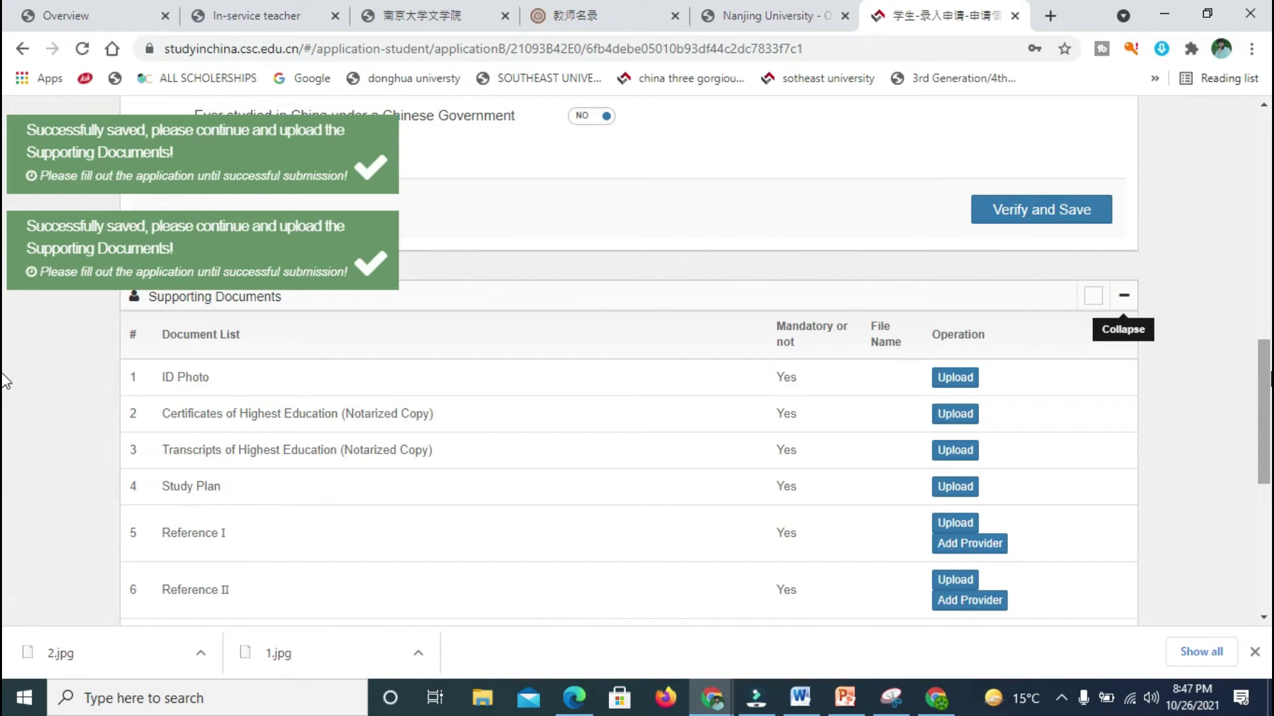
pyautogui.scroll(-6, 5, 587)
pyautogui.scroll(4, 1265, 428)
pyautogui.scroll(4, 1265, 428)
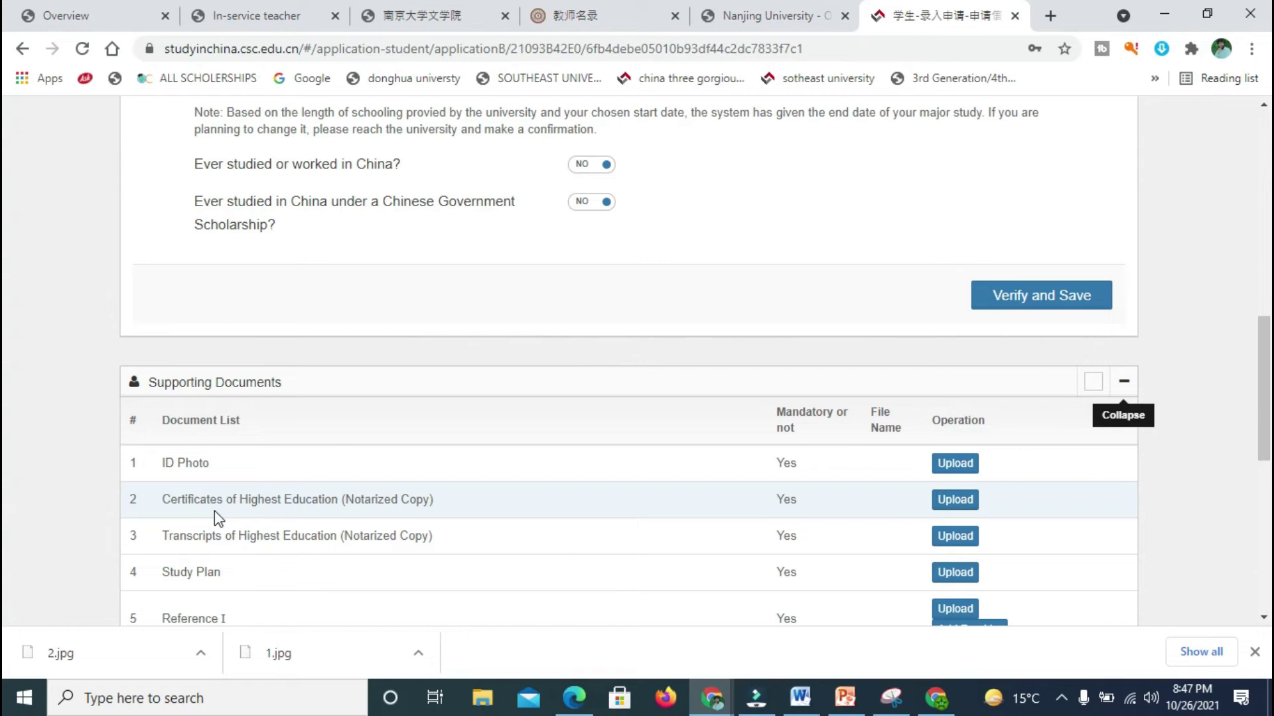
pyautogui.scroll(-3, 213, 511)
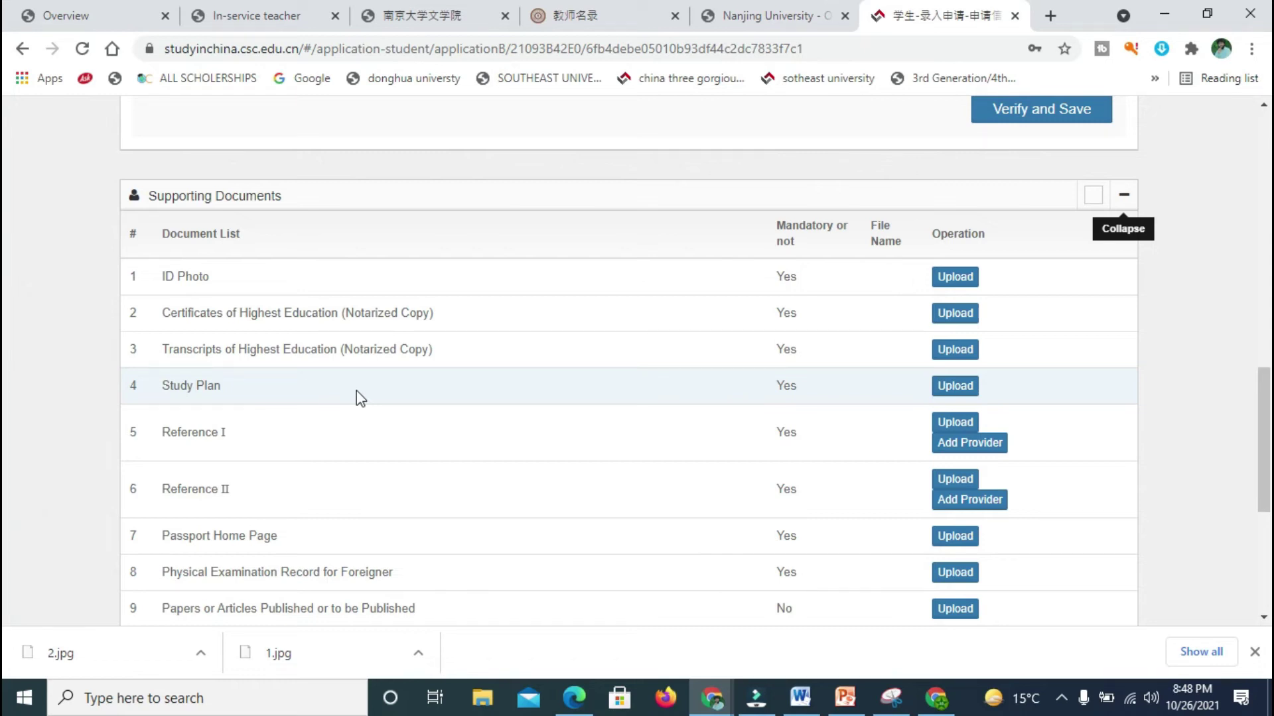
pyautogui.moveTo(356, 392); pyautogui.dragTo(364, 412)
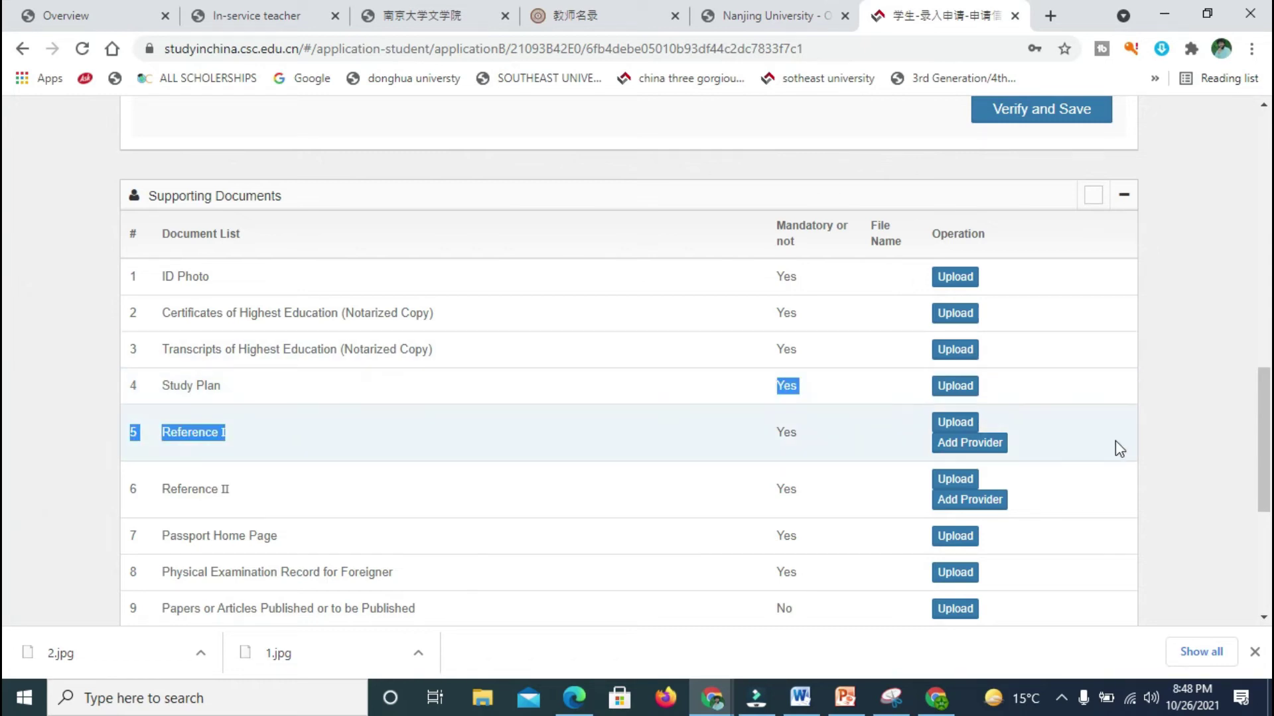
pyautogui.click(1156, 446)
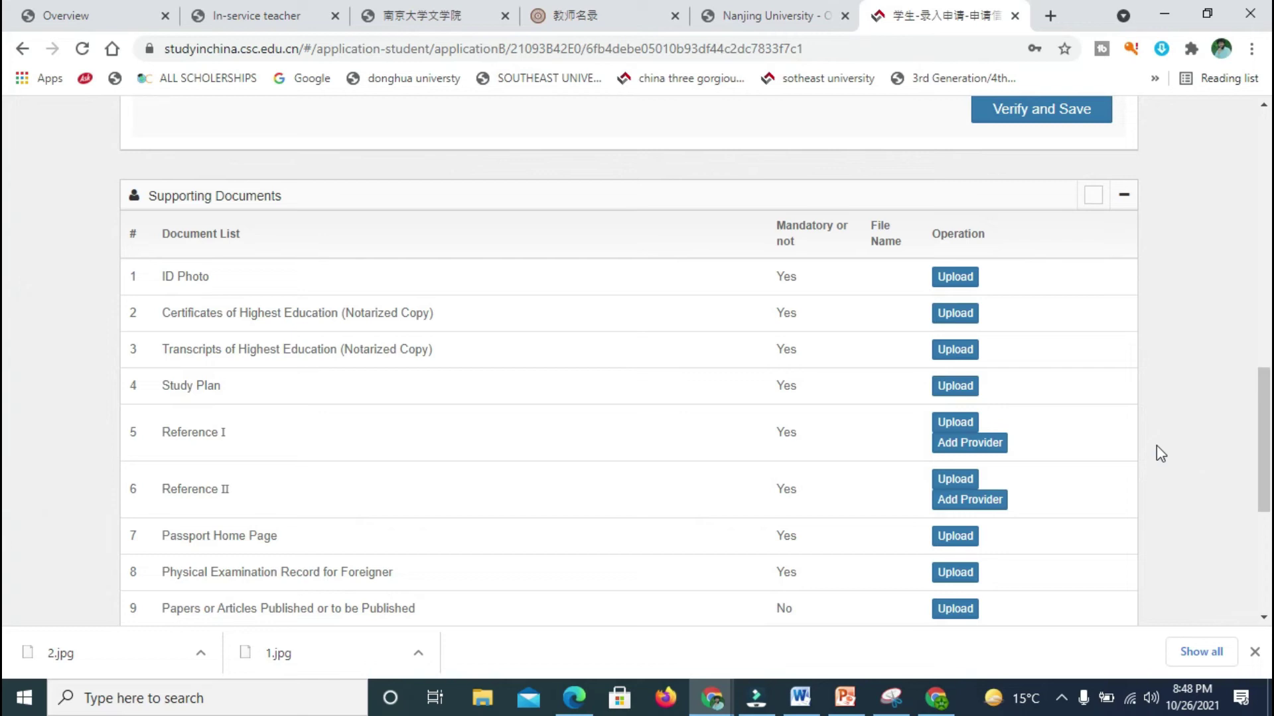
pyautogui.scroll(-3, 6, 412)
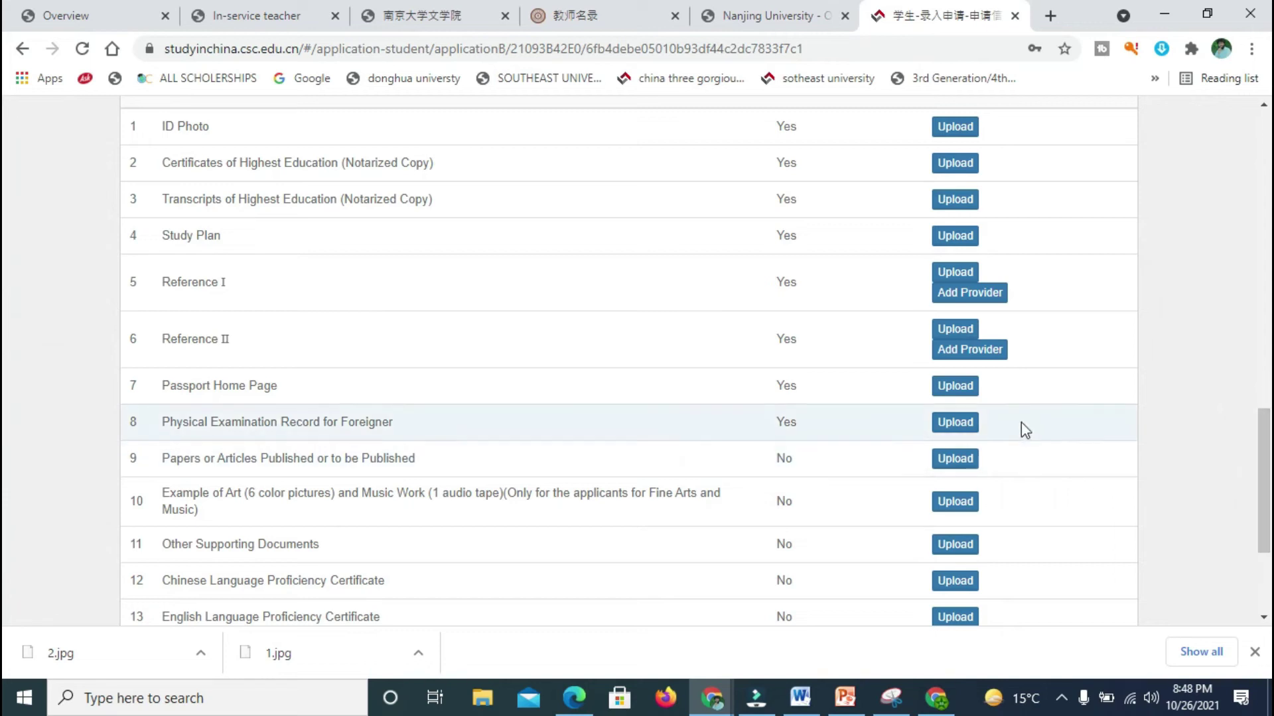
pyautogui.scroll(-1, 8, 489)
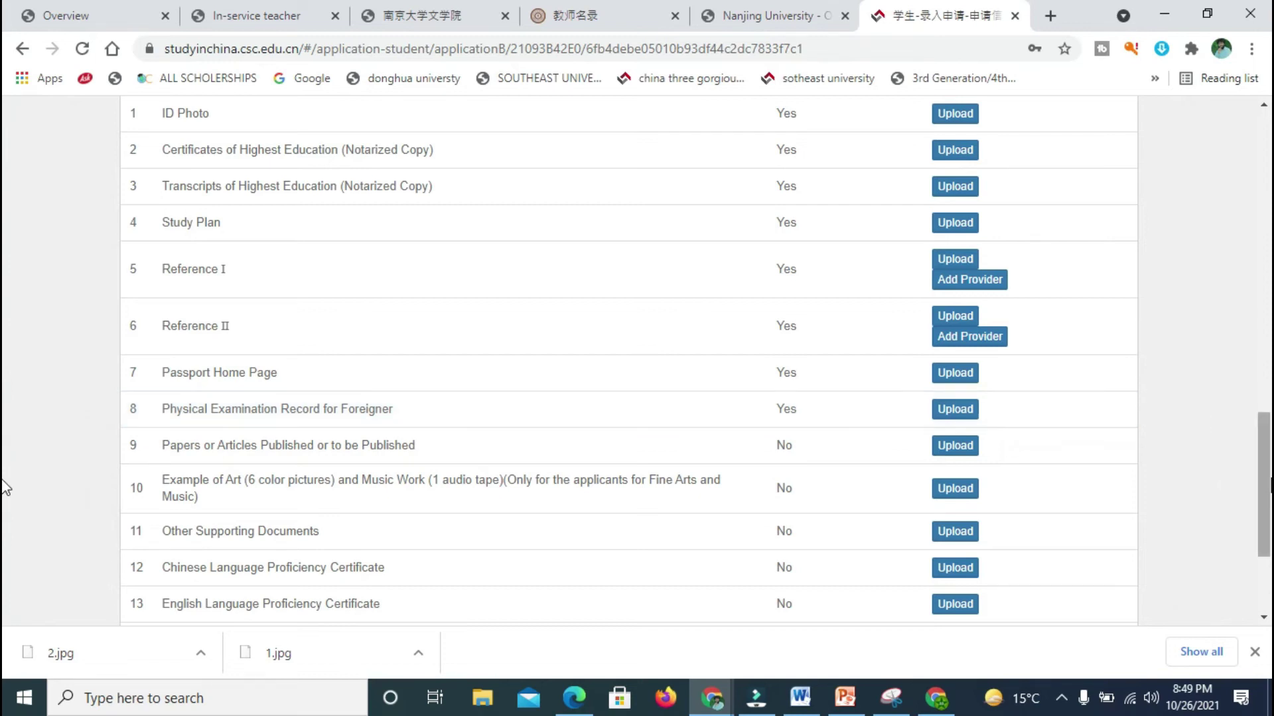
pyautogui.scroll(-2, 803, 361)
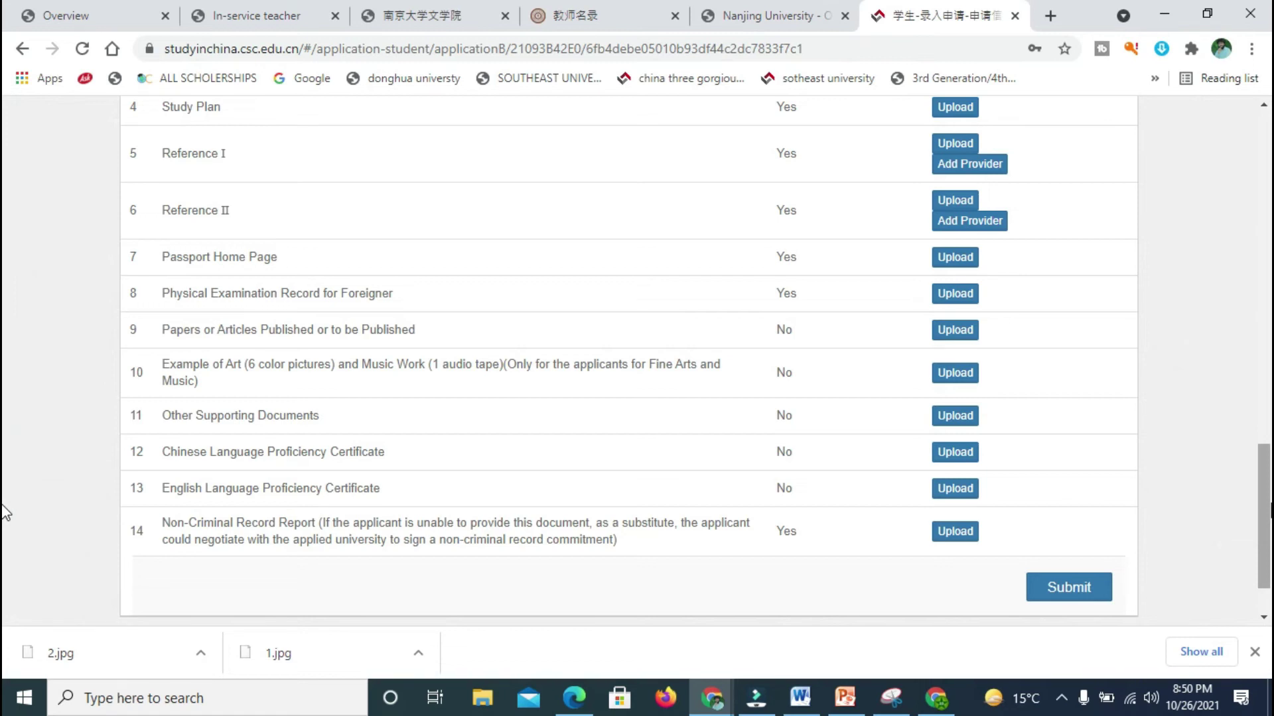
pyautogui.scroll(15, 5, 512)
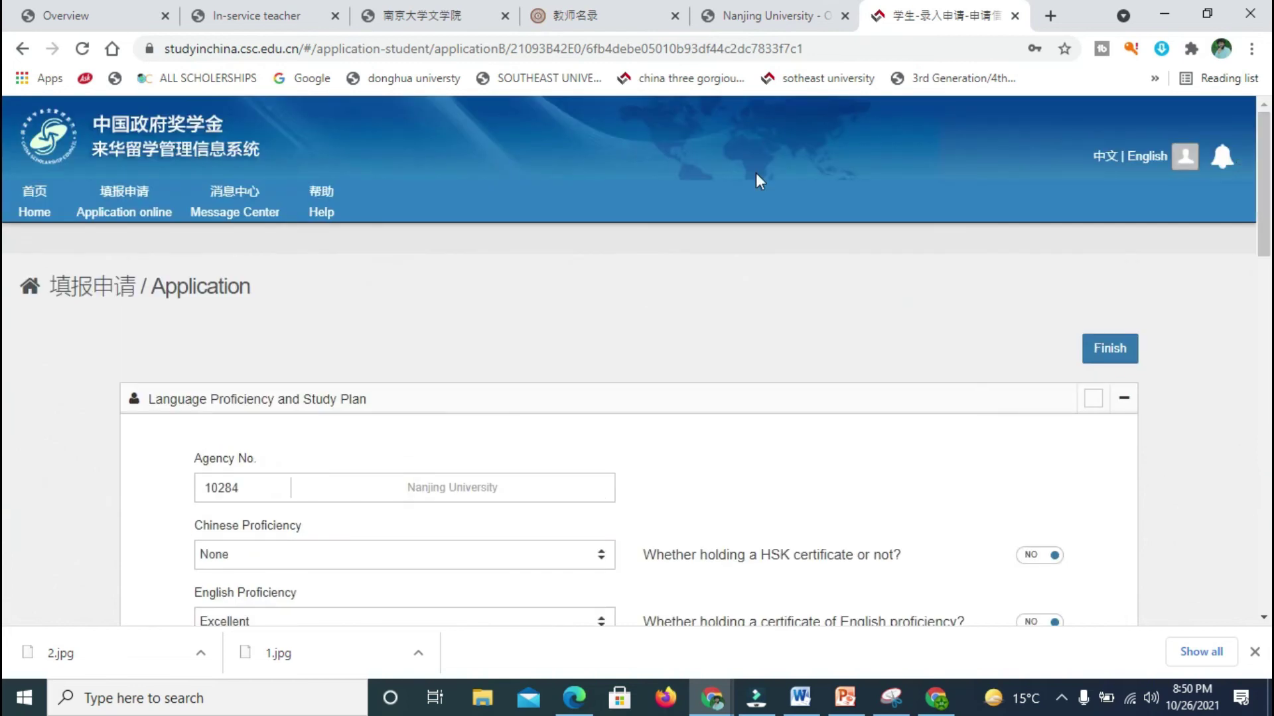
# Step: View the online application status page, then switch to the Nanjing University sign-in tab
pyautogui.click(38, 203)
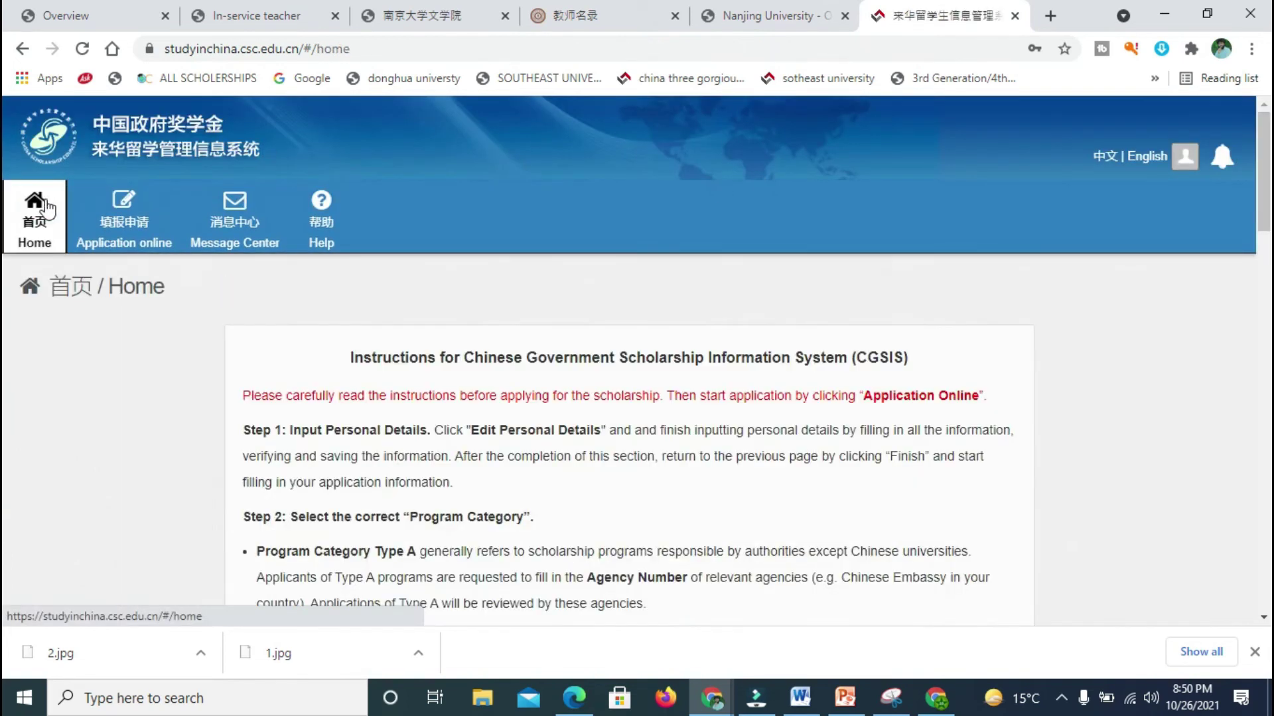
pyautogui.click(124, 202)
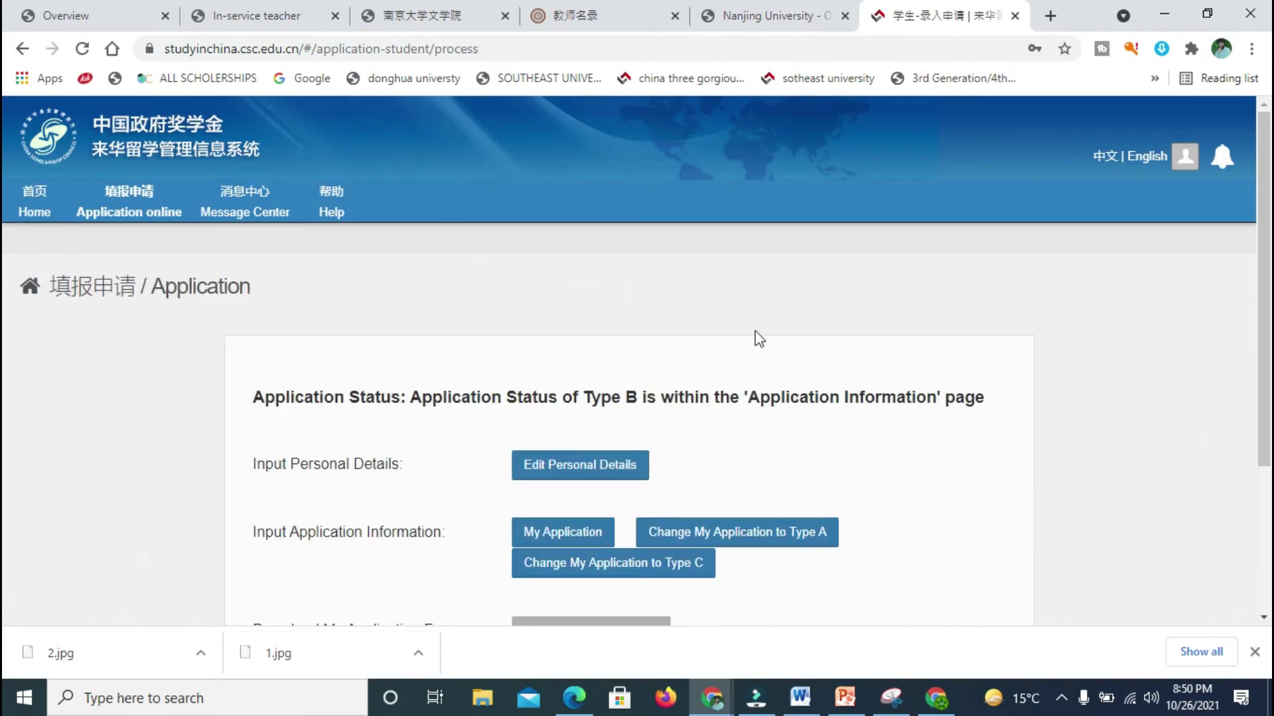
pyautogui.scroll(-2, 5, 383)
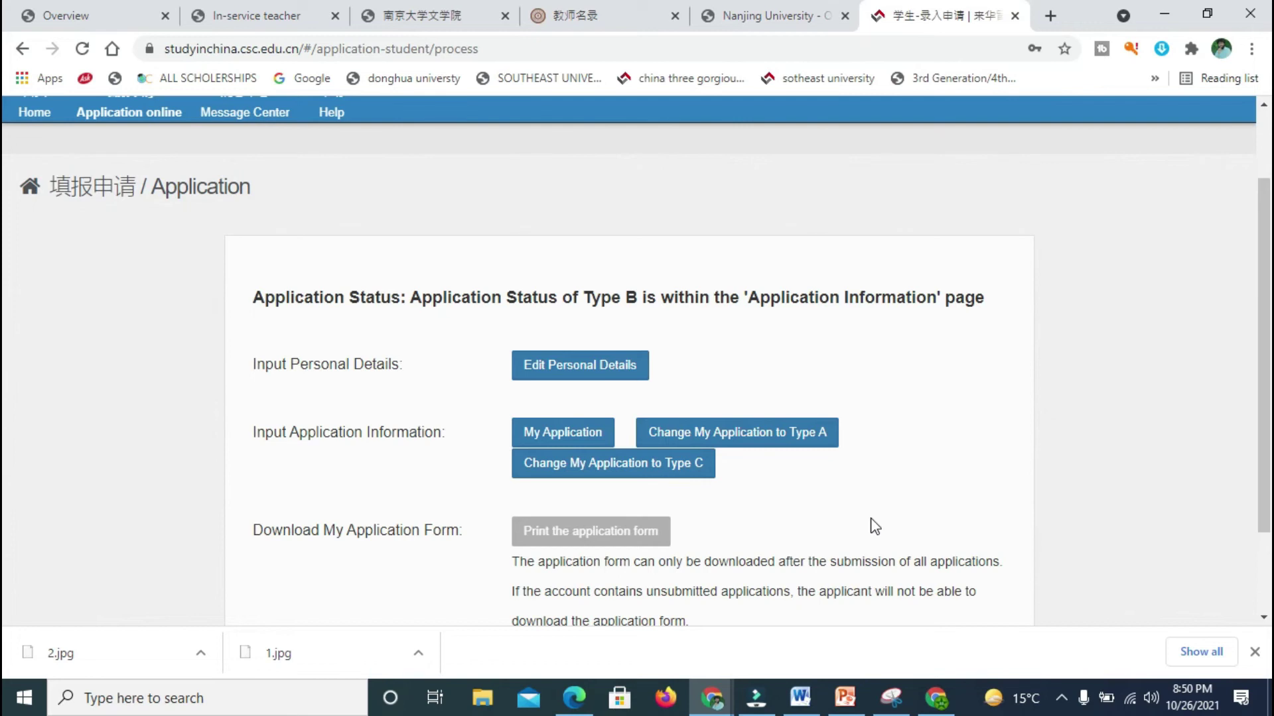
pyautogui.click(770, 16)
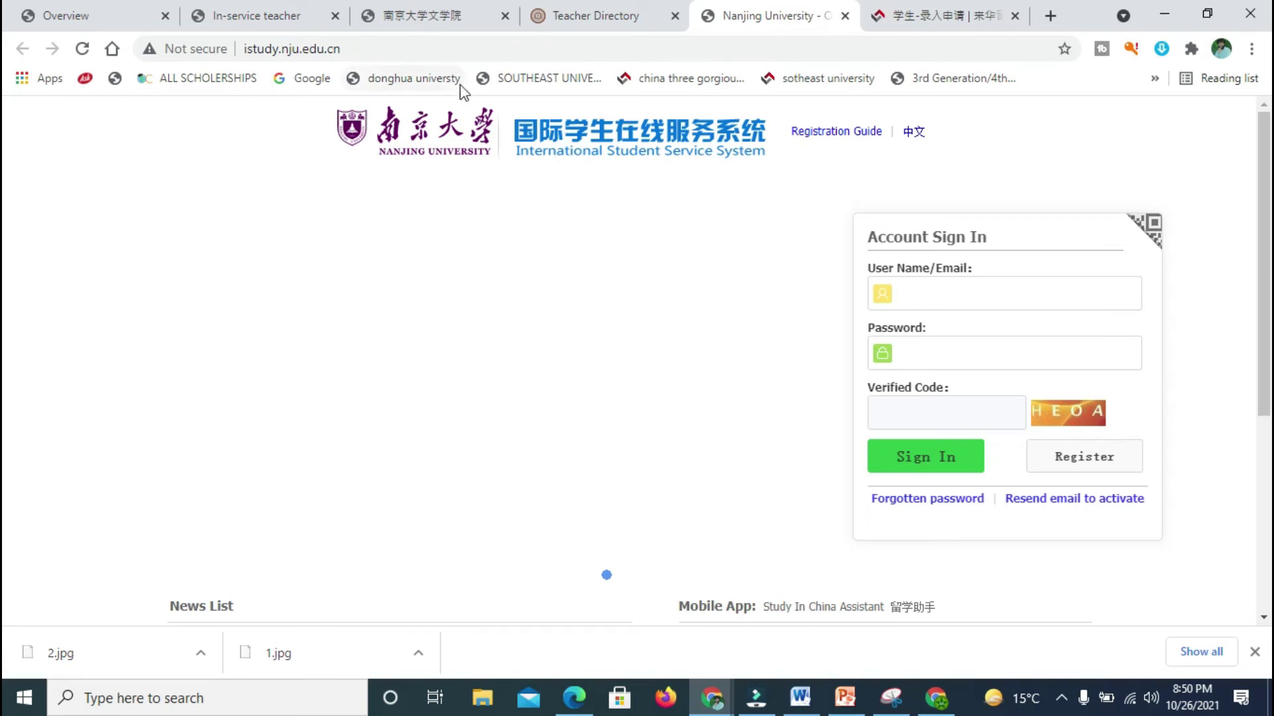
# Step: Start a new registration and accept the Registration Agreement to reach the Member register form
pyautogui.moveTo(406, 50); pyautogui.dragTo(241, 47)
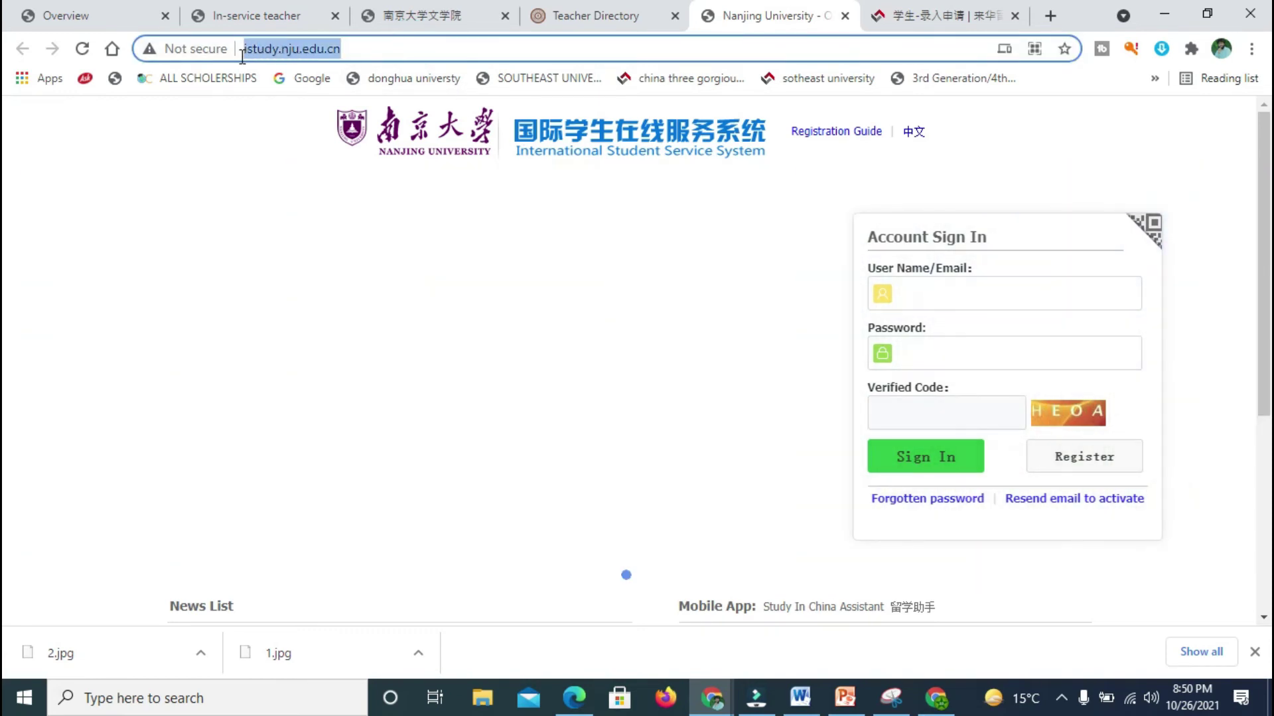
pyautogui.click(274, 136)
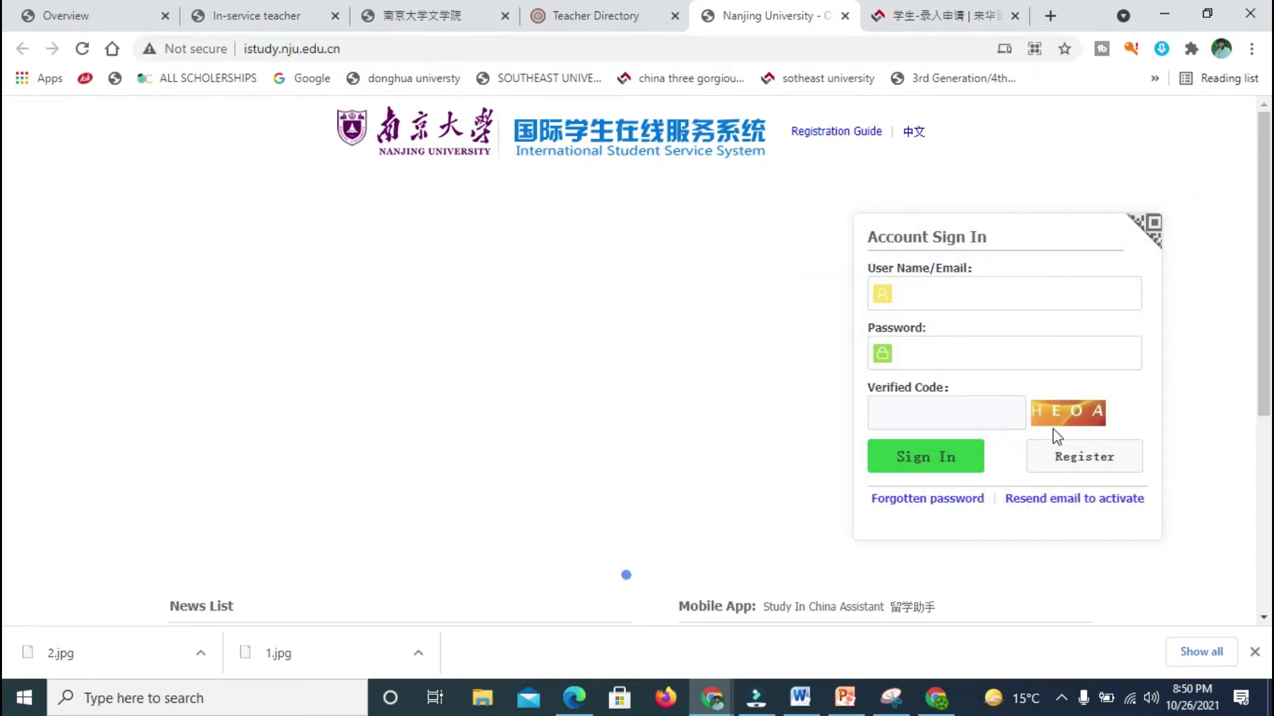
pyautogui.click(1066, 463)
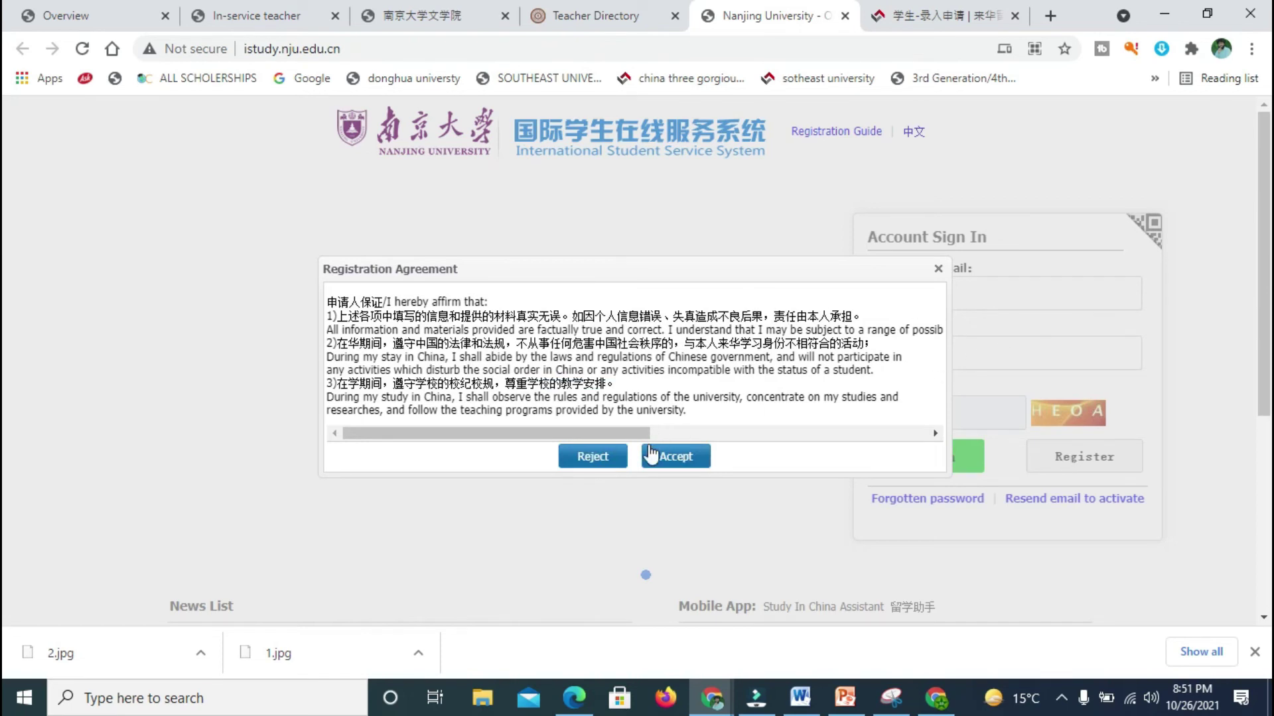
pyautogui.hscroll(5, 584, 433)
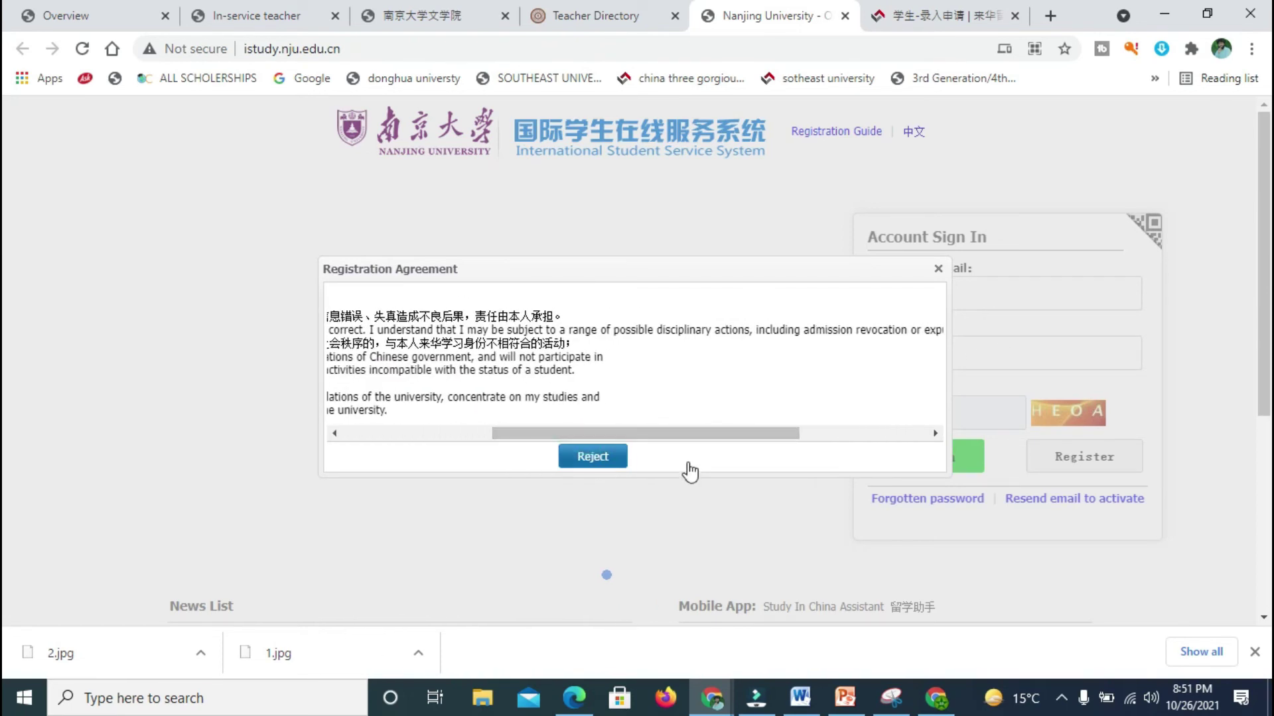
pyautogui.click(687, 470)
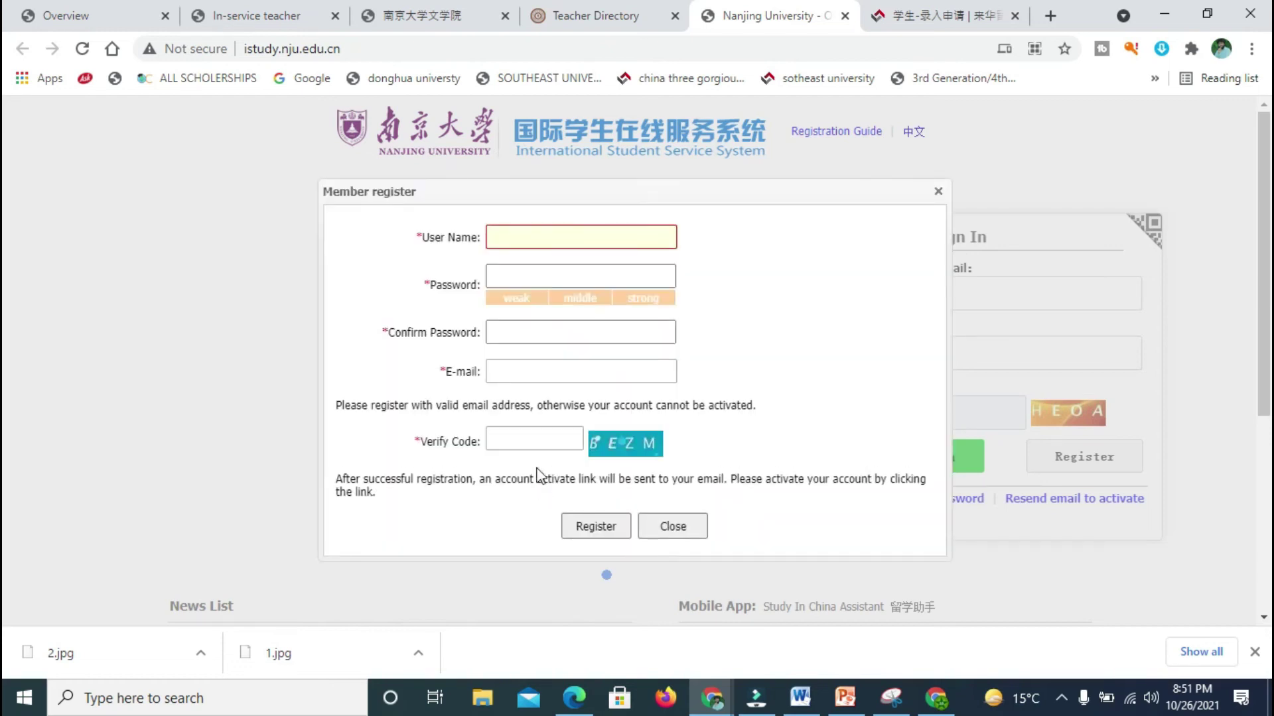
pyautogui.click(574, 235)
pyautogui.click(557, 270)
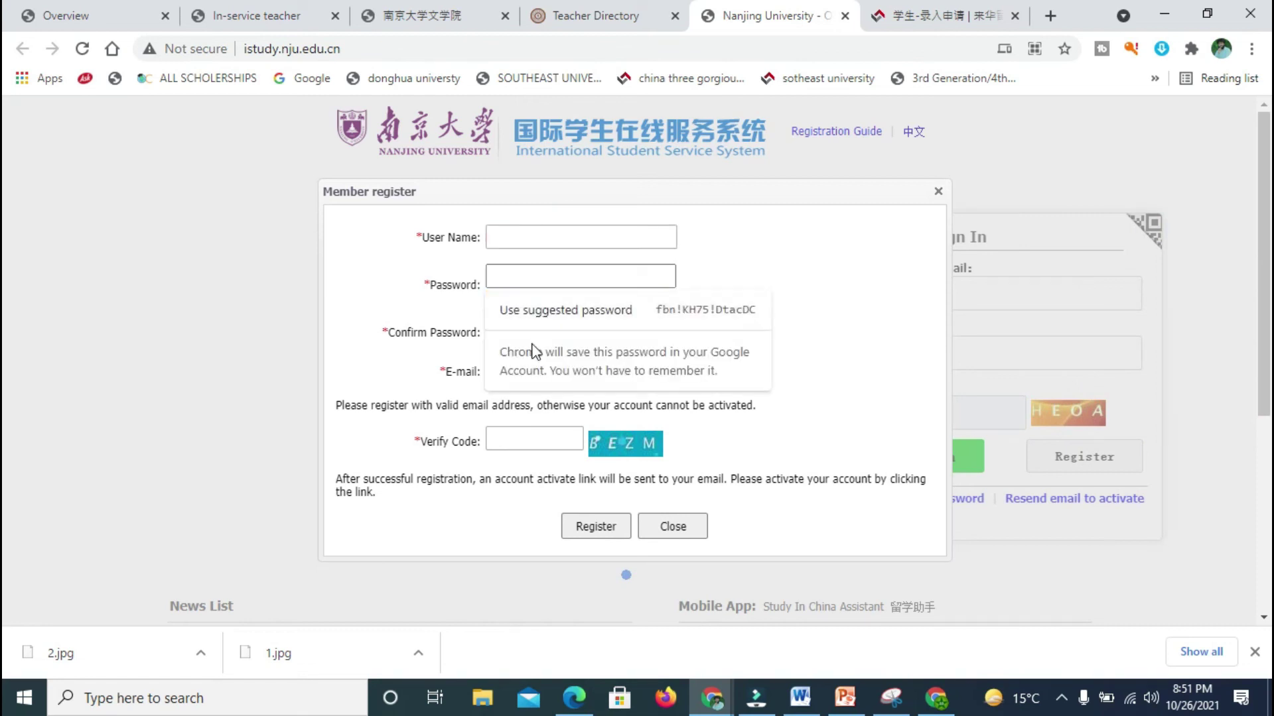
pyautogui.click(578, 312)
pyautogui.click(558, 331)
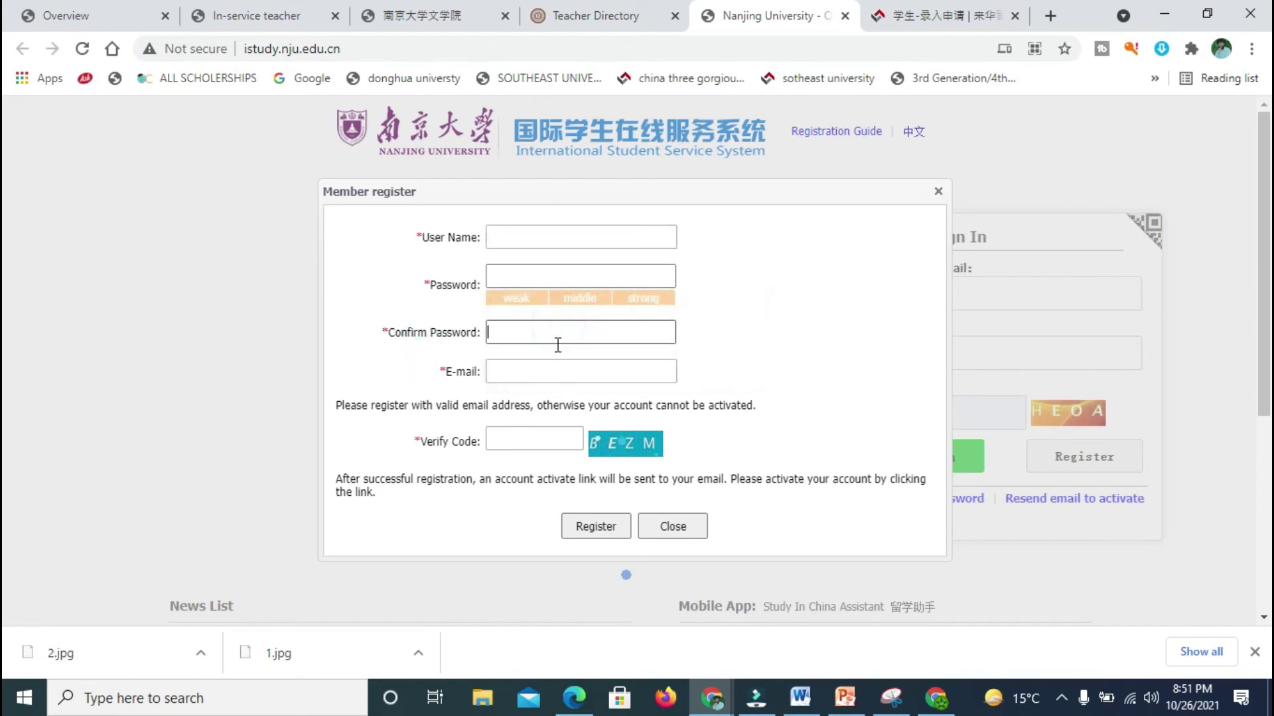
pyautogui.click(554, 364)
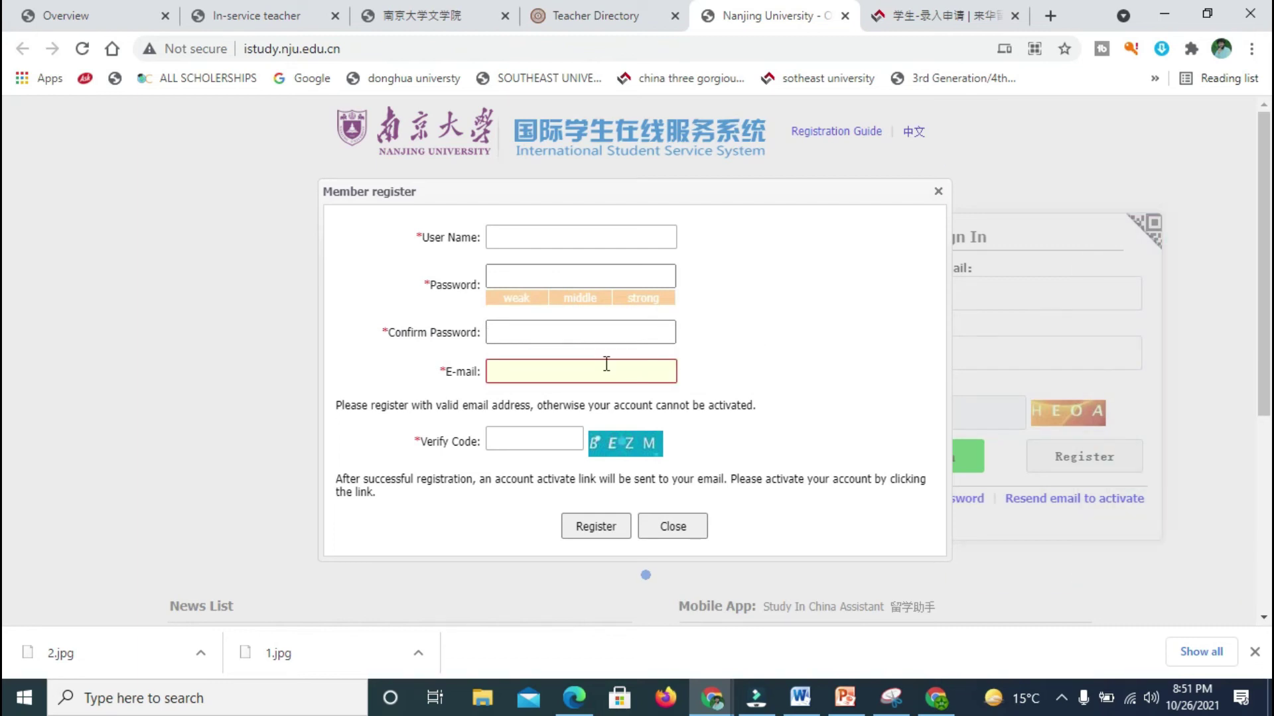
pyautogui.click(517, 445)
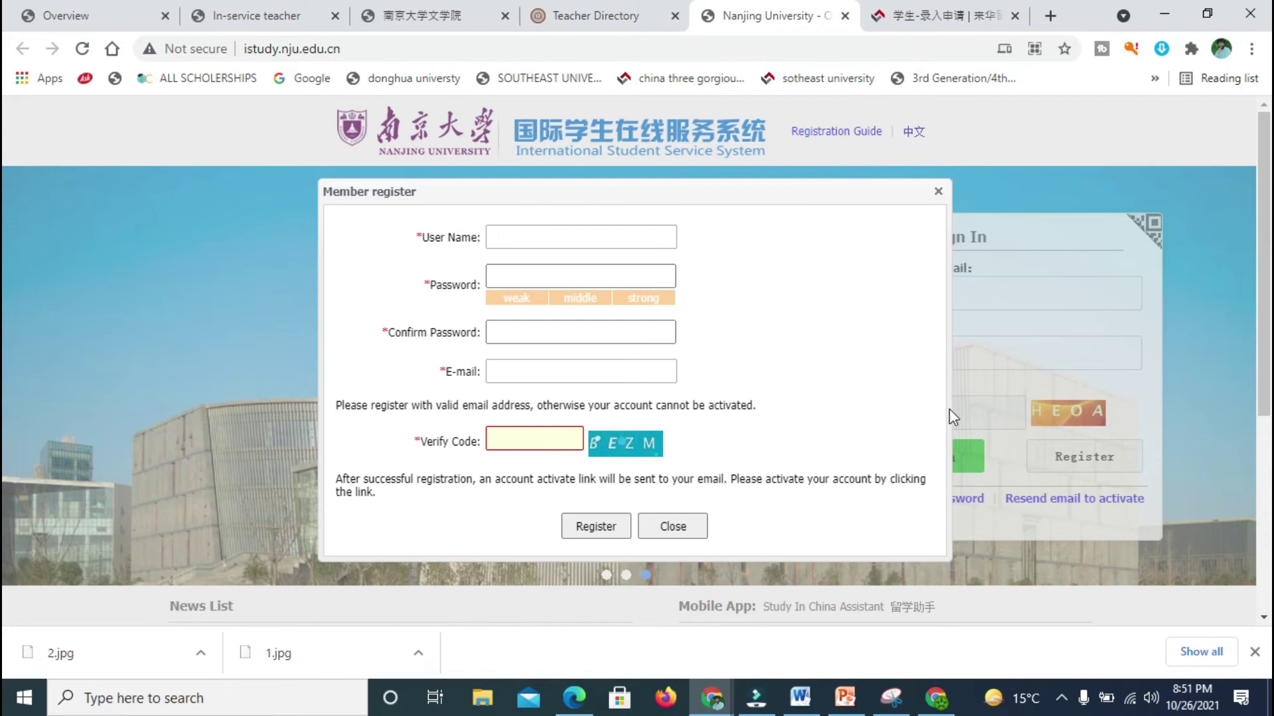
pyautogui.click(1072, 141)
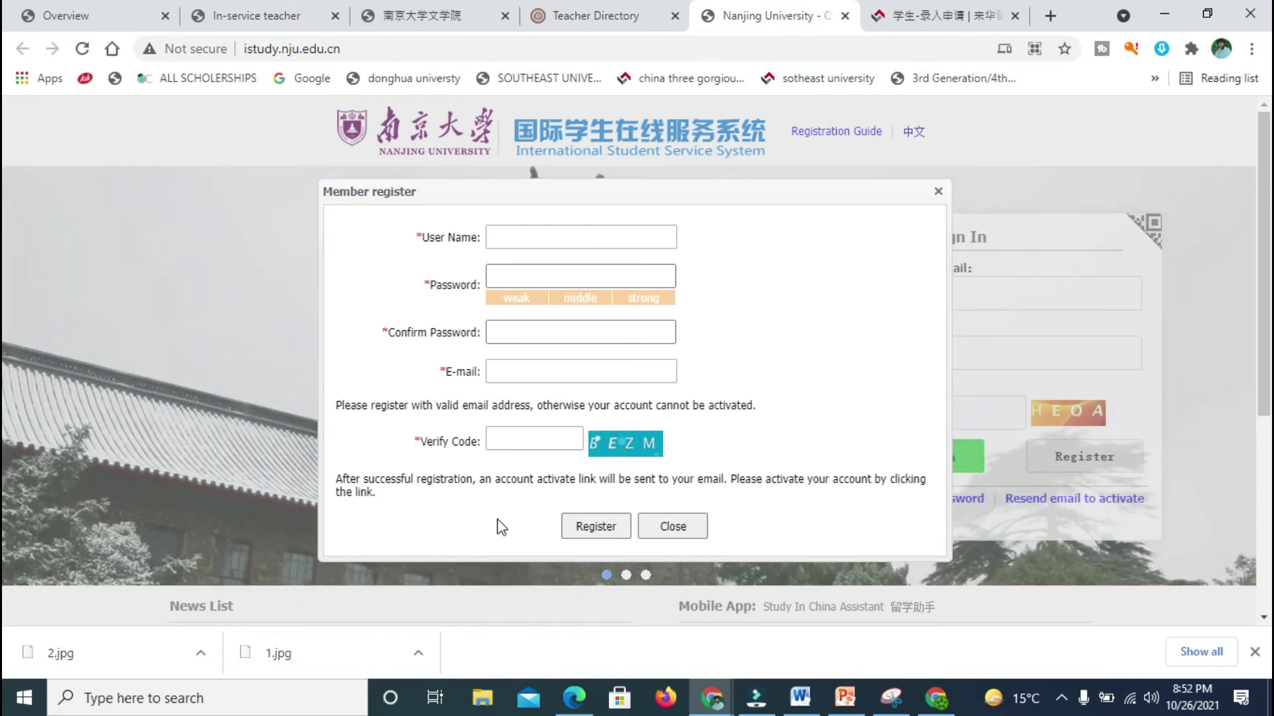
pyautogui.click(937, 17)
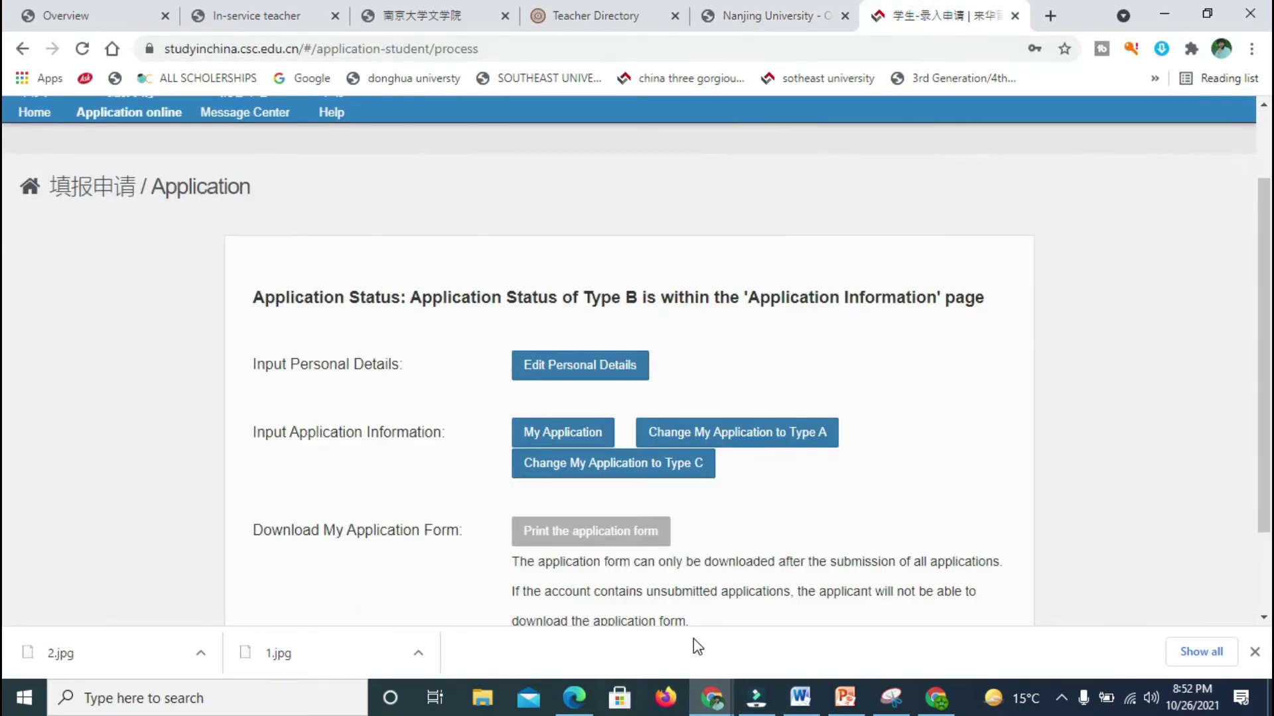
pyautogui.click(705, 15)
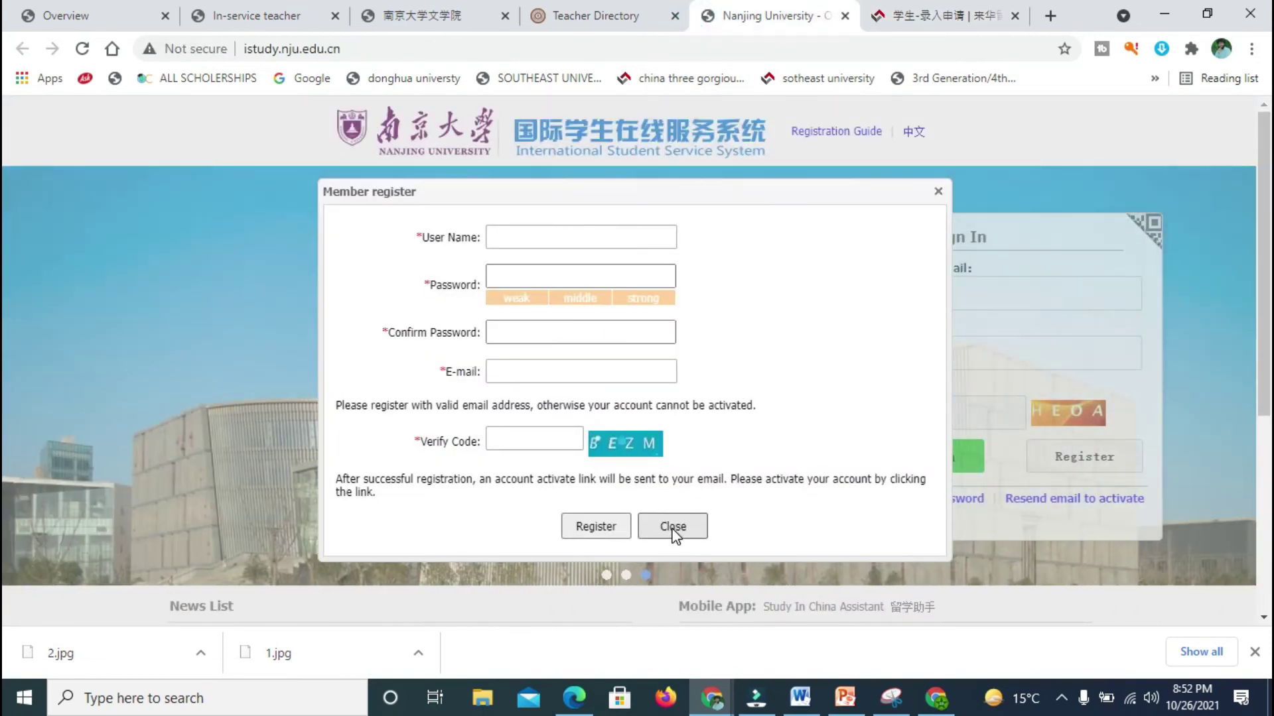
# Step: Enter the user name, the account password, and the password confirmation
pyautogui.click(600, 240)
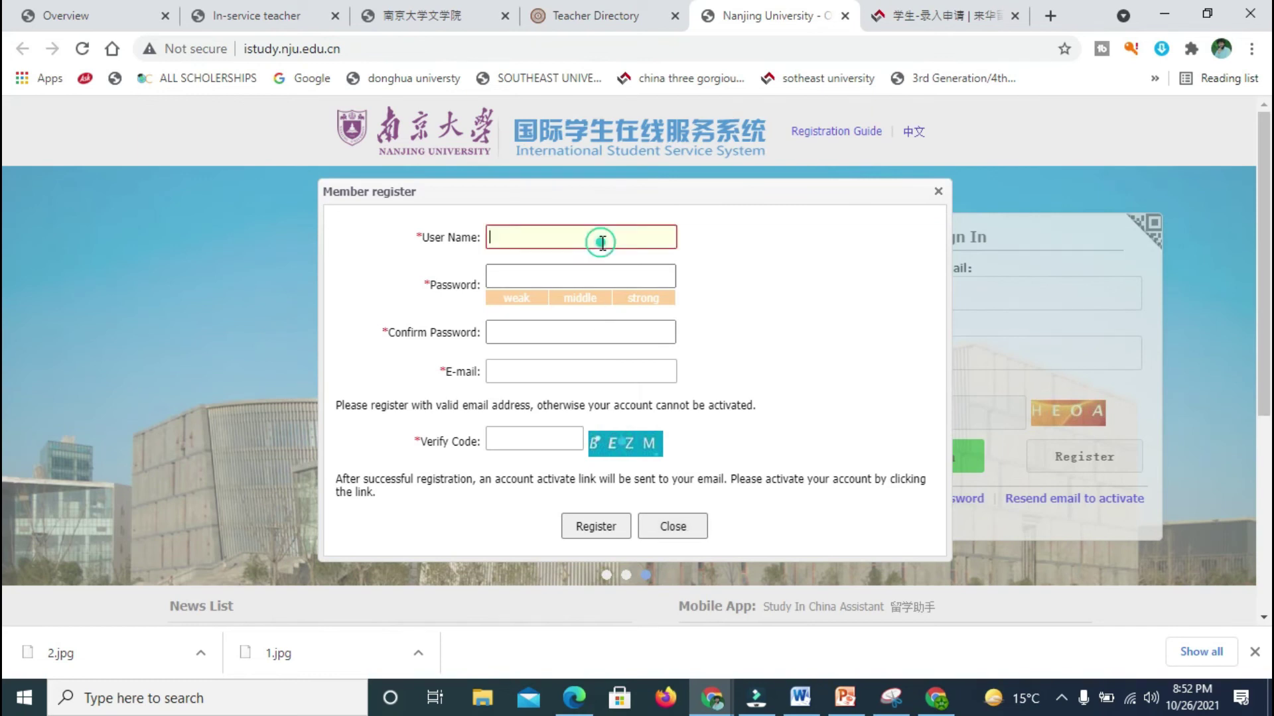
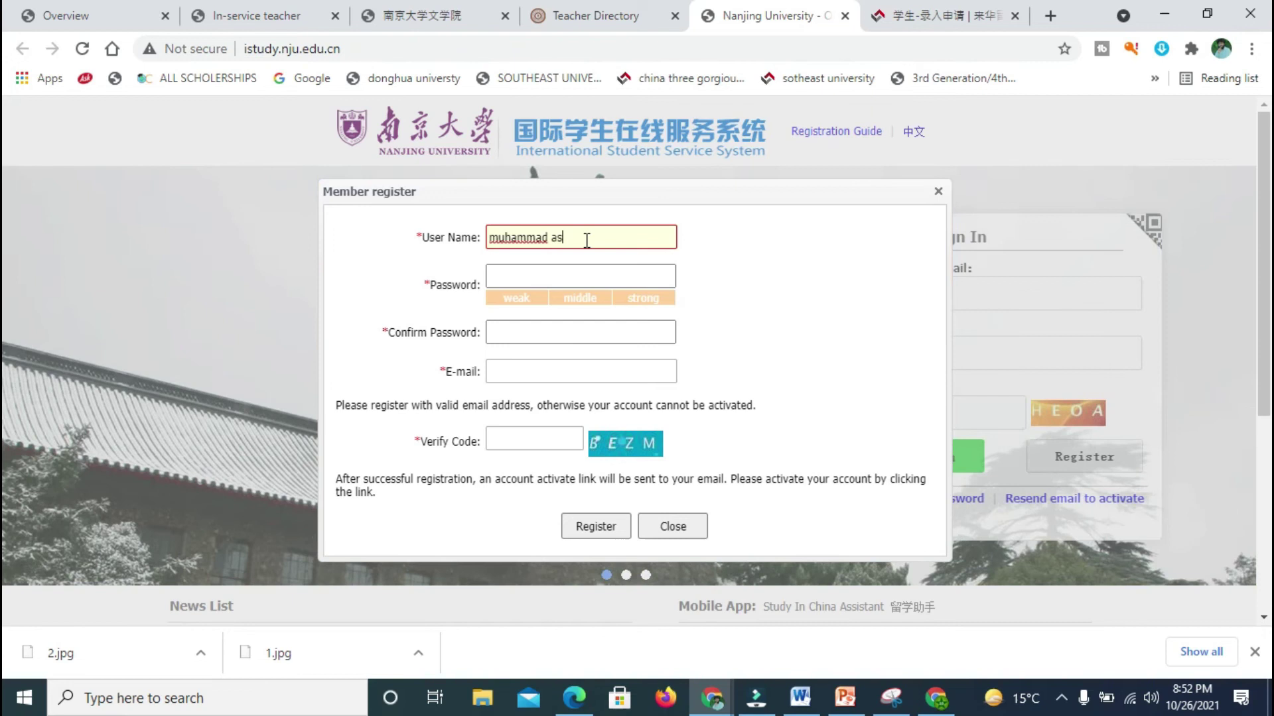
pyautogui.click(568, 278)
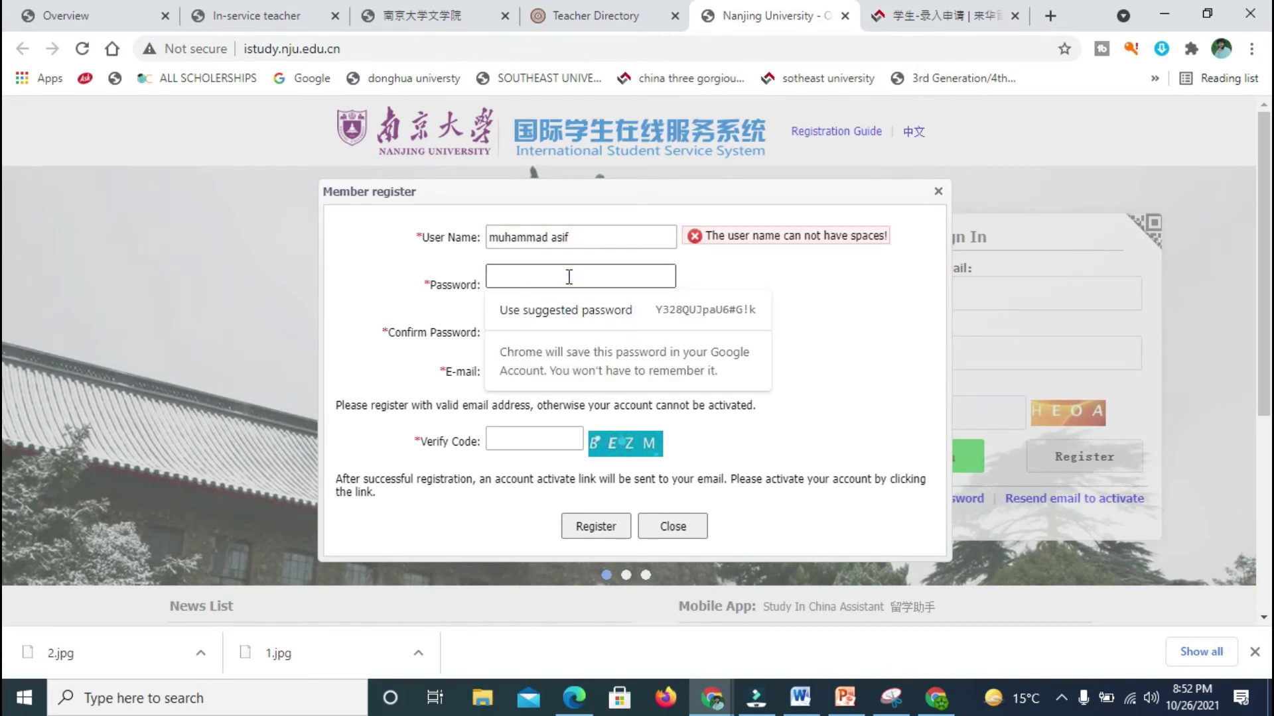
pyautogui.write('********')
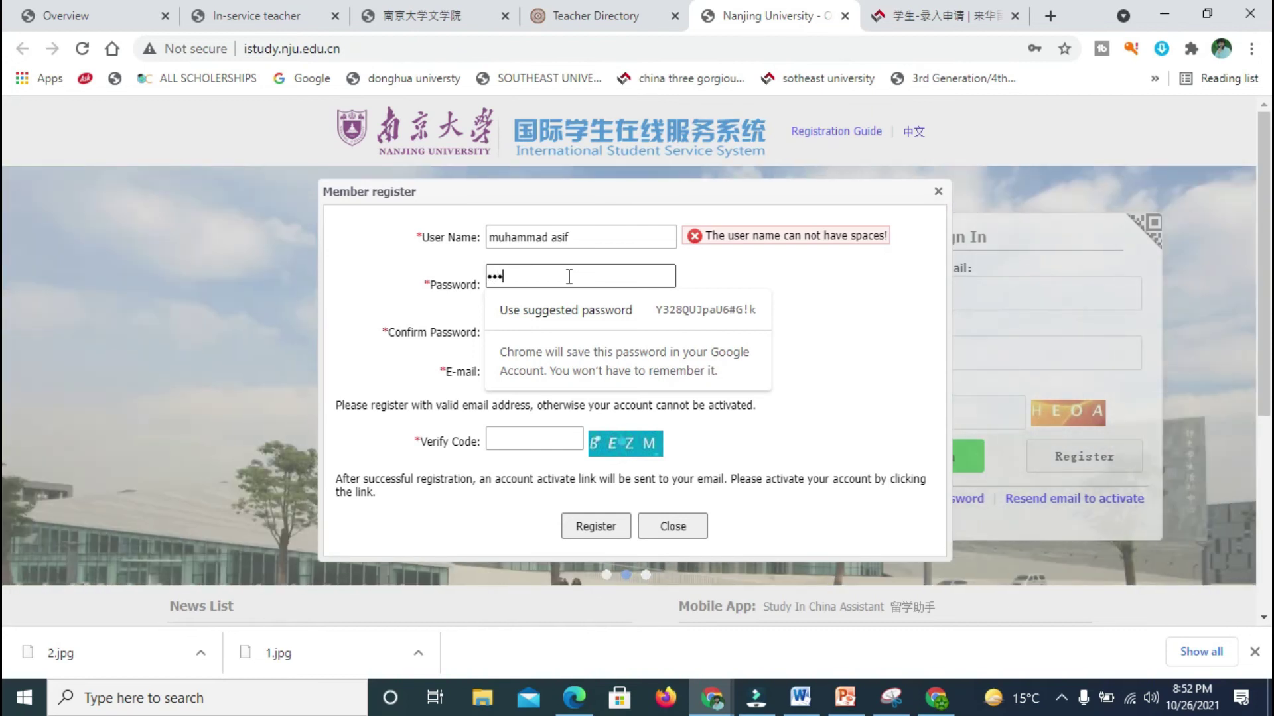
pyautogui.write('***')
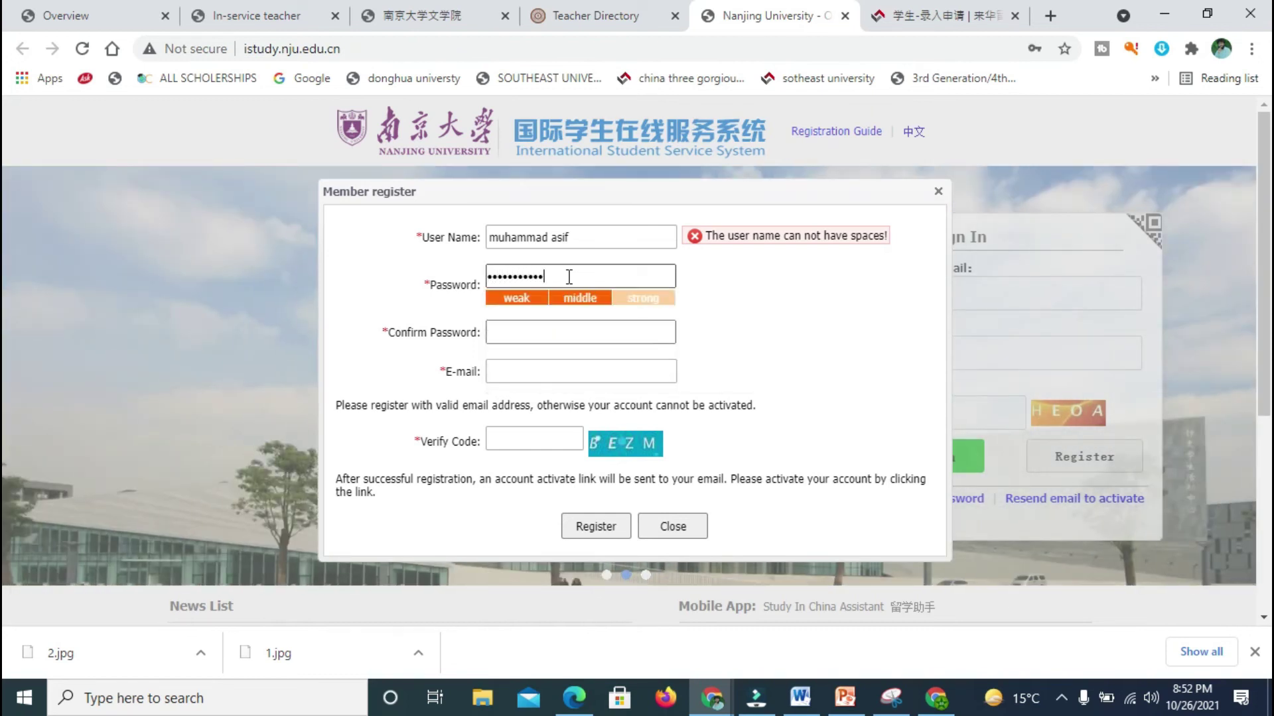
pyautogui.write('*')
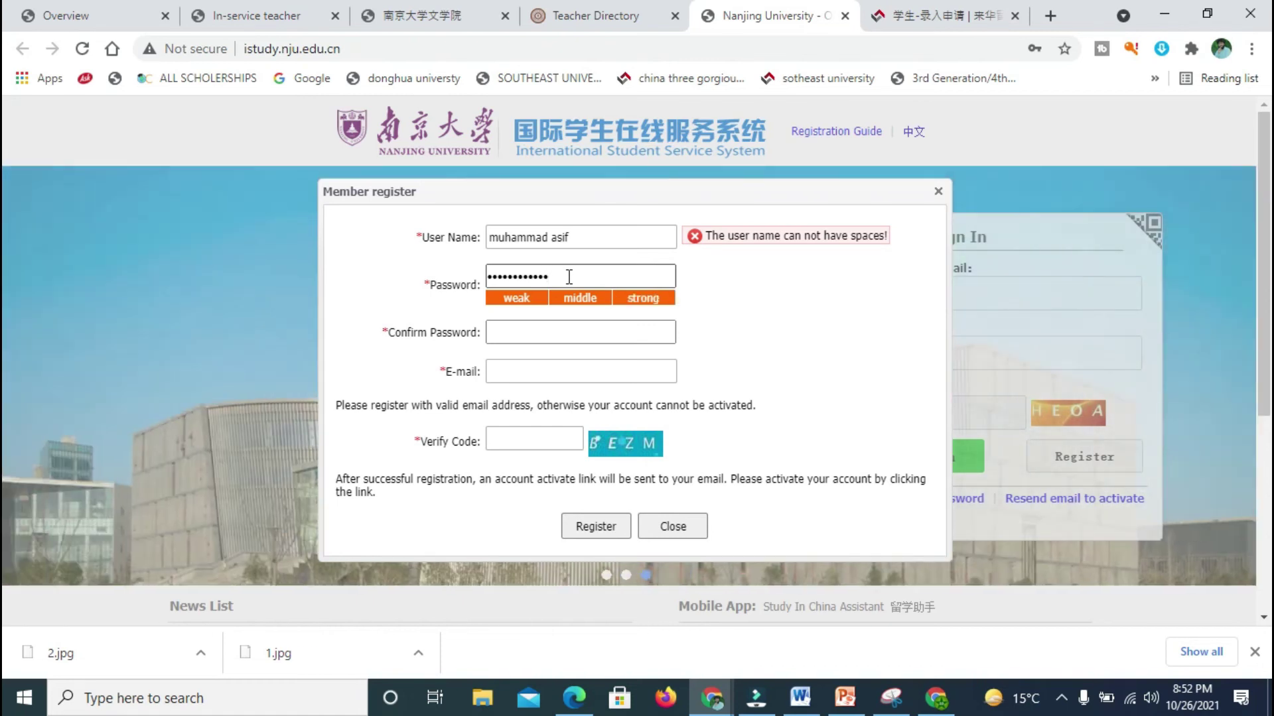
pyautogui.write('**')
pyautogui.click(538, 332)
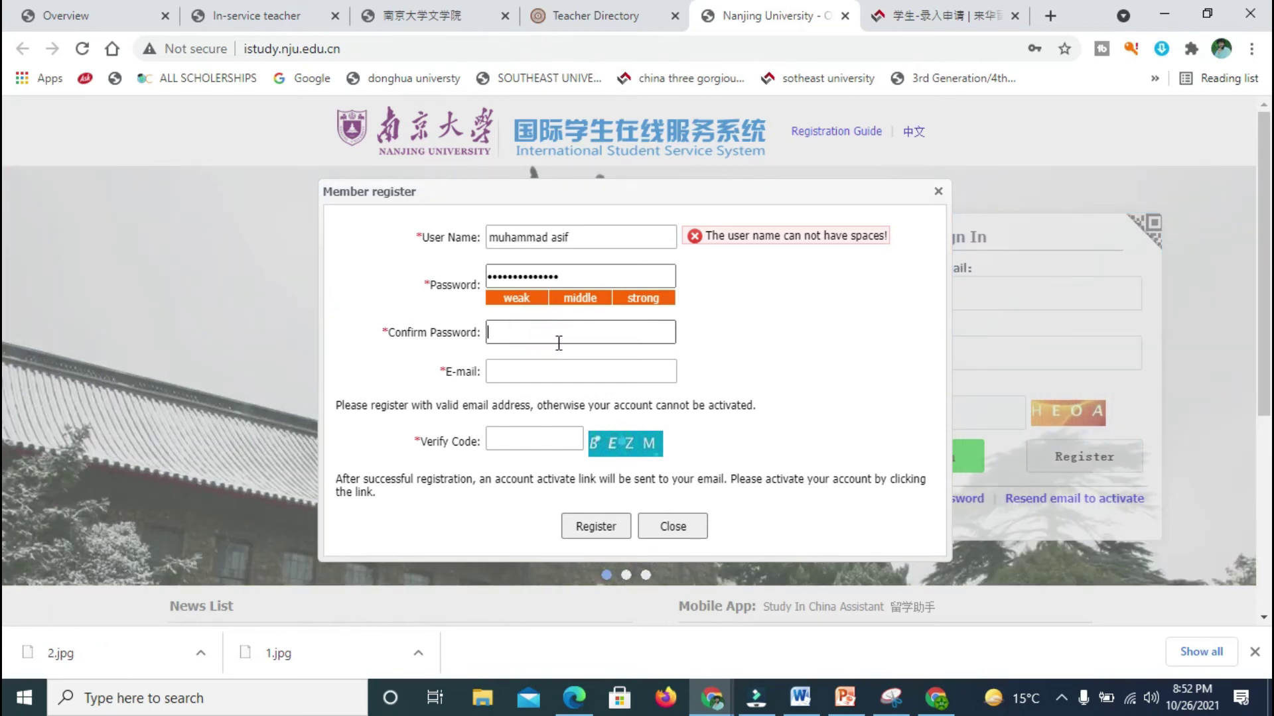
pyautogui.write('********')
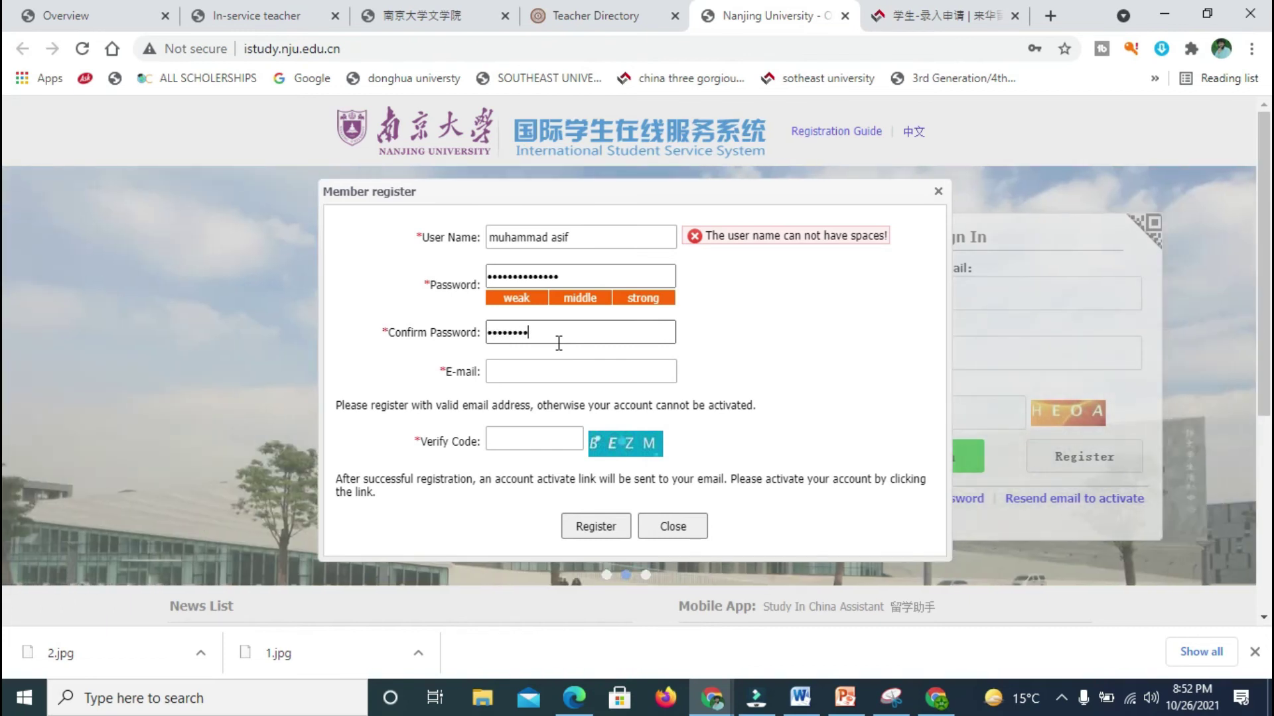
pyautogui.write('******')
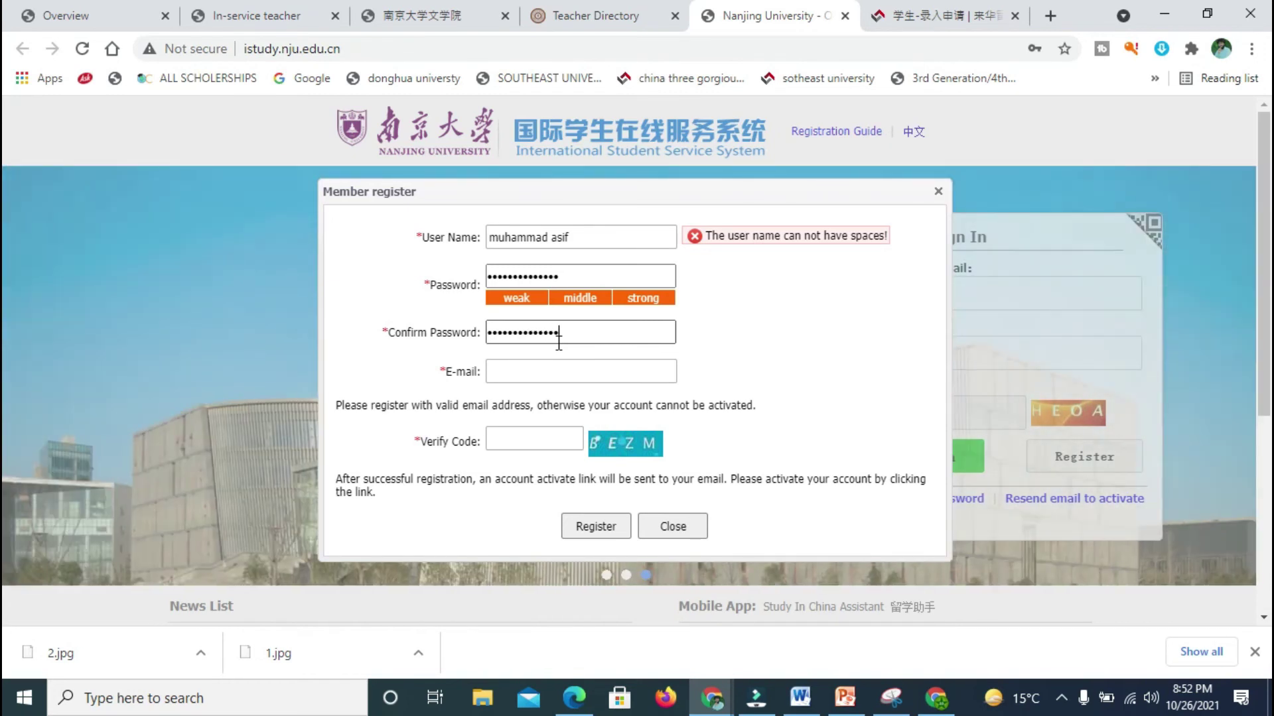
# Step: Shorten the user name, fill in the e-mail address and verify code, and submit the form
pyautogui.click(591, 228)
pyautogui.press('BackSpace')
pyautogui.press('BackSpace')
pyautogui.press('BackSpace')
pyautogui.press('BackSpace')
pyautogui.press('BackSpace')
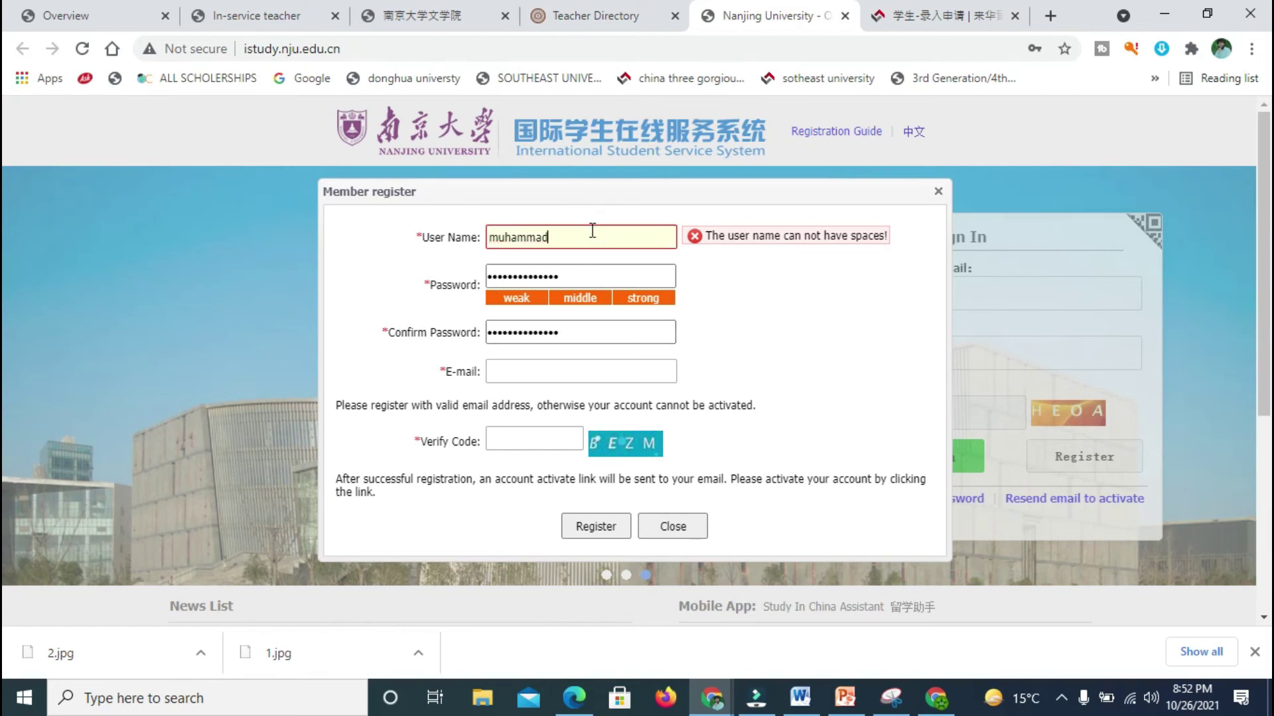
pyautogui.click(568, 373)
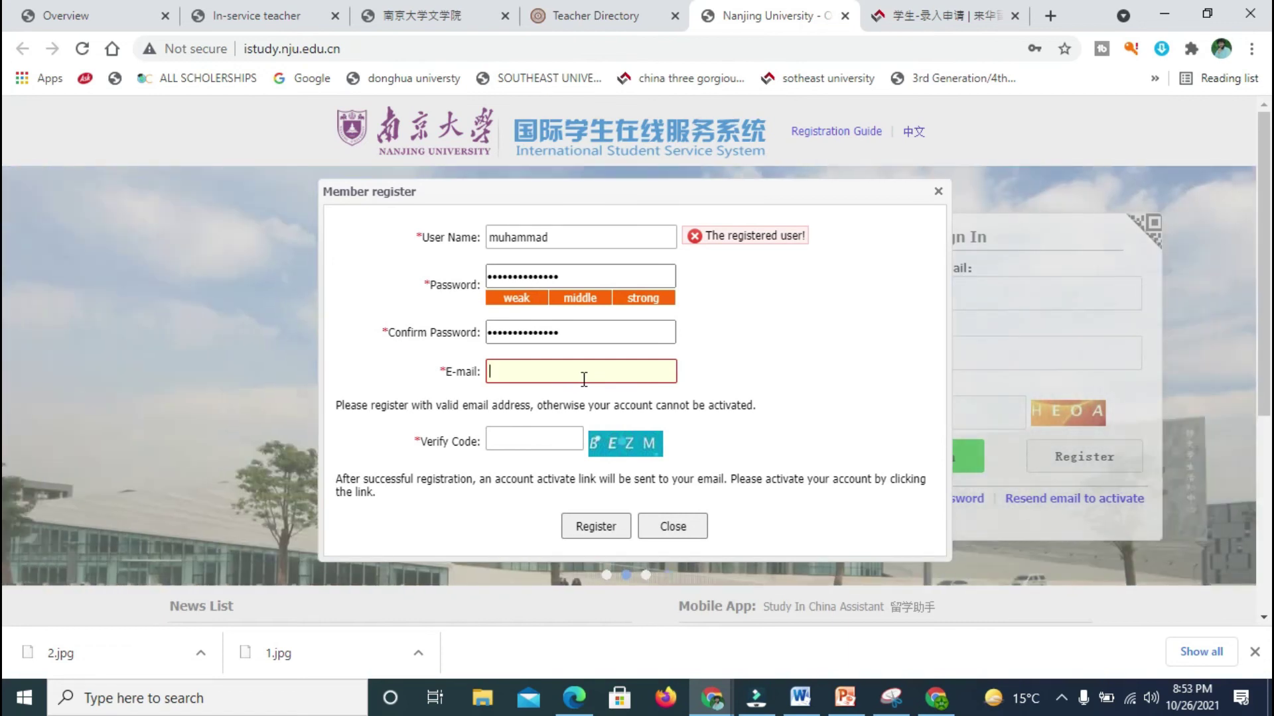
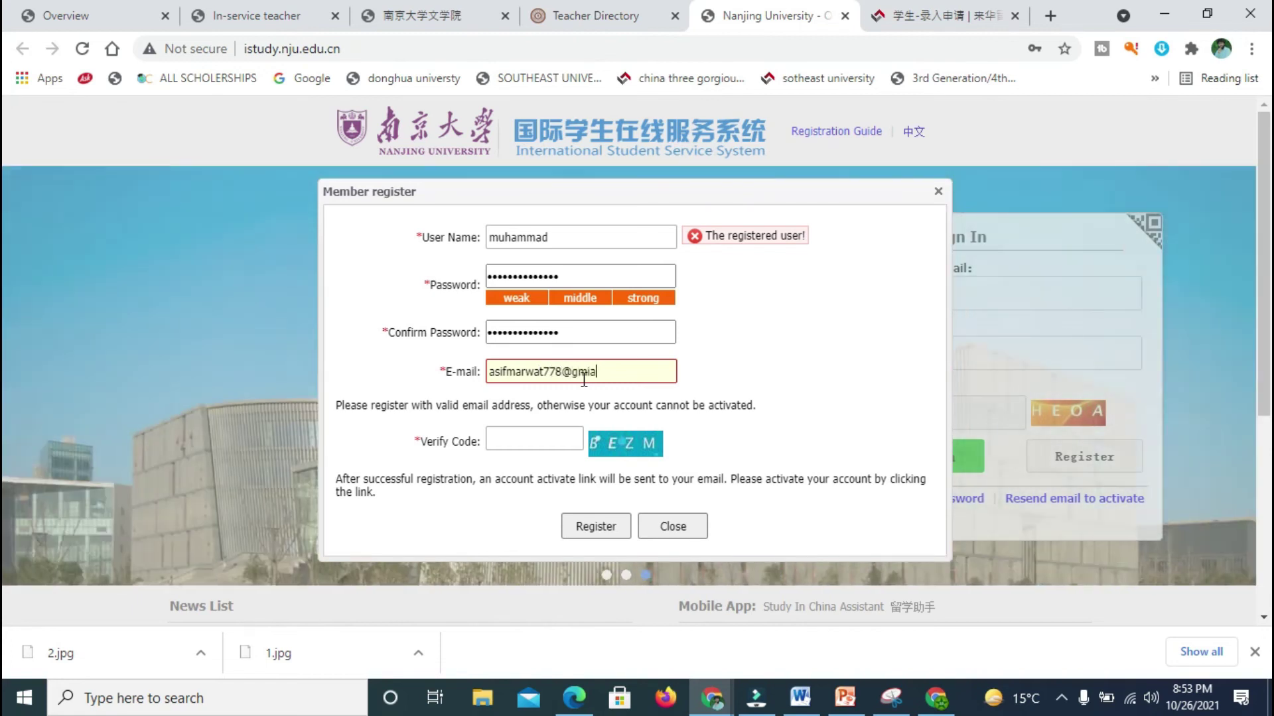
pyautogui.click(552, 443)
pyautogui.write('BE')
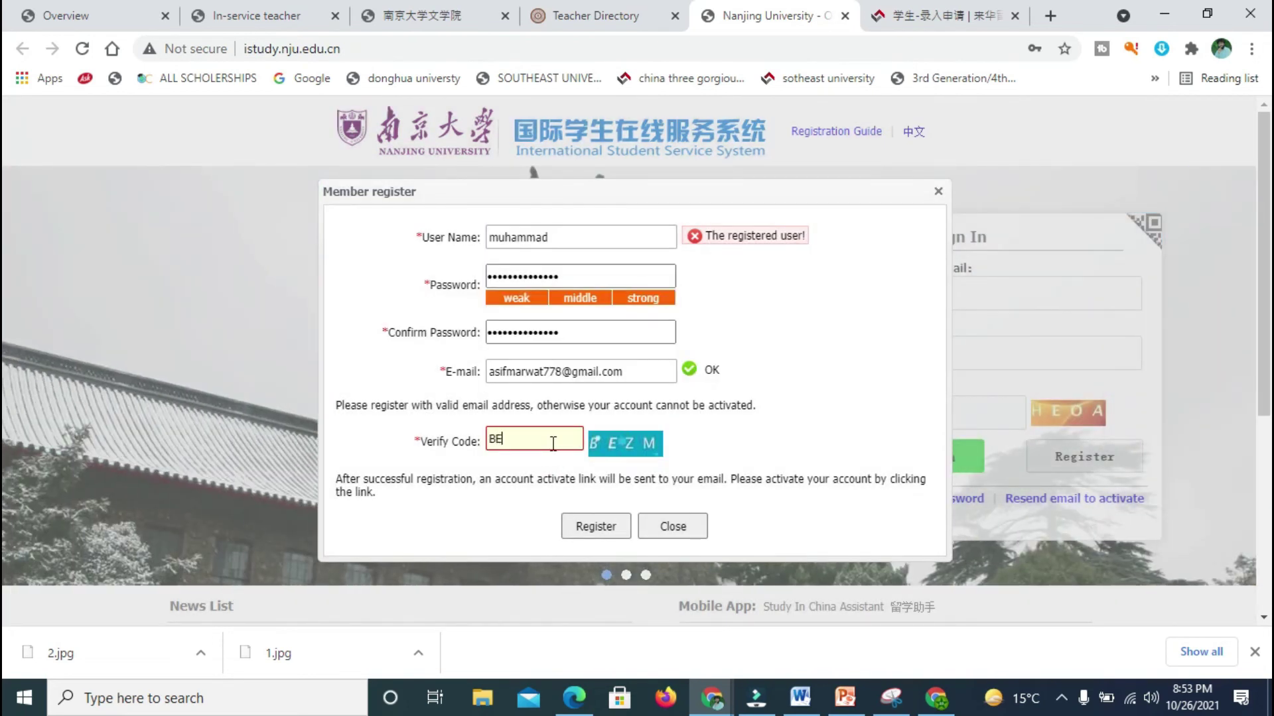
pyautogui.write('ZM')
pyautogui.click(597, 524)
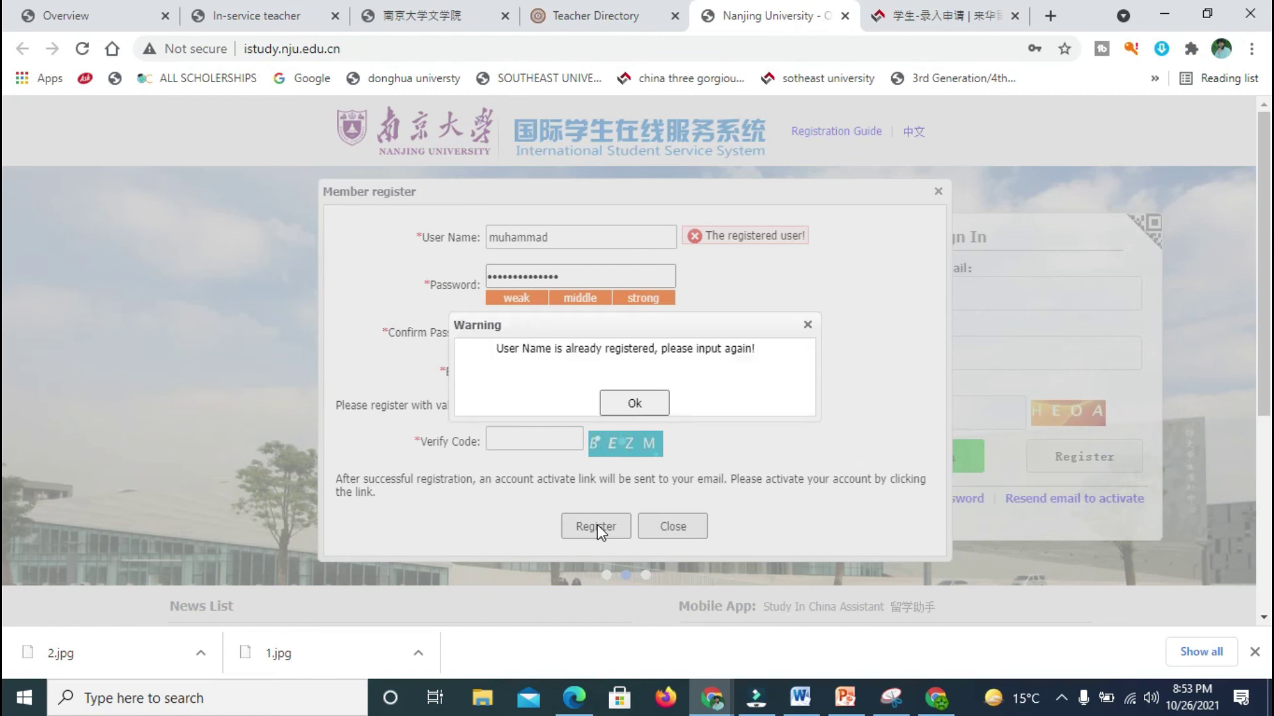
# Step: After the 'already registered' warning, replace the user name and enter the refreshed verify code
pyautogui.click(627, 404)
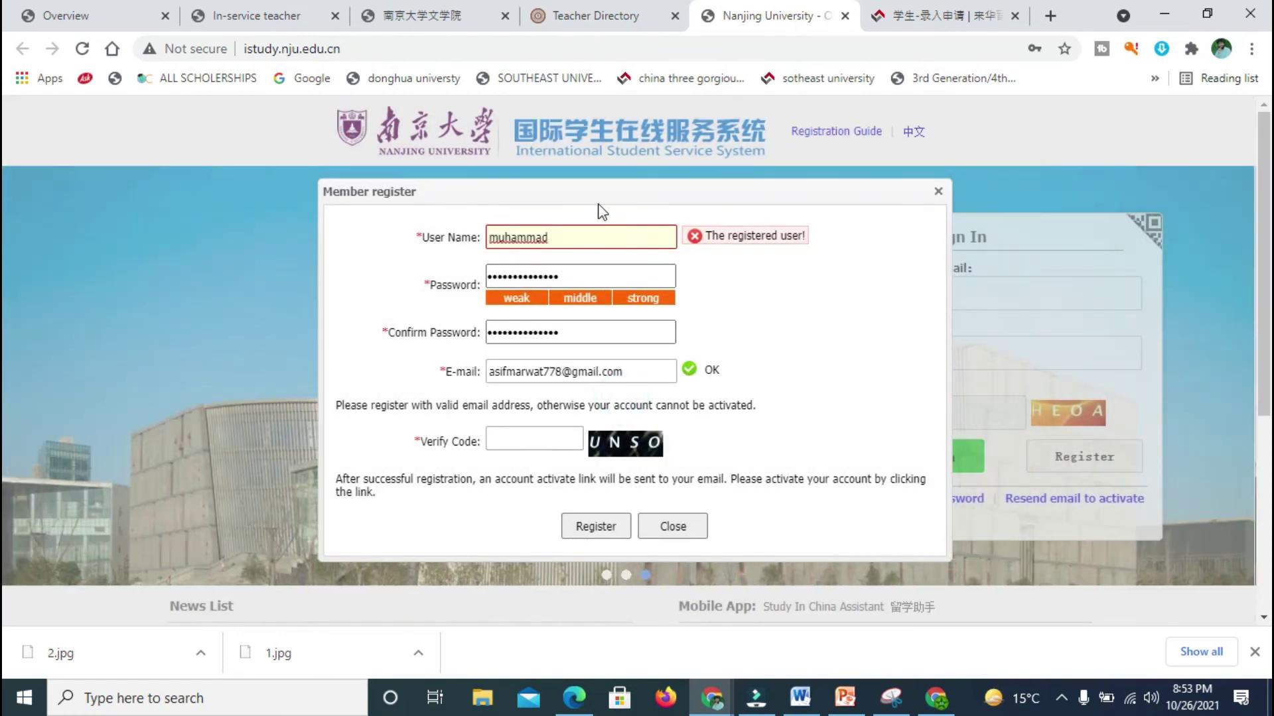
pyautogui.moveTo(578, 237); pyautogui.dragTo(462, 259)
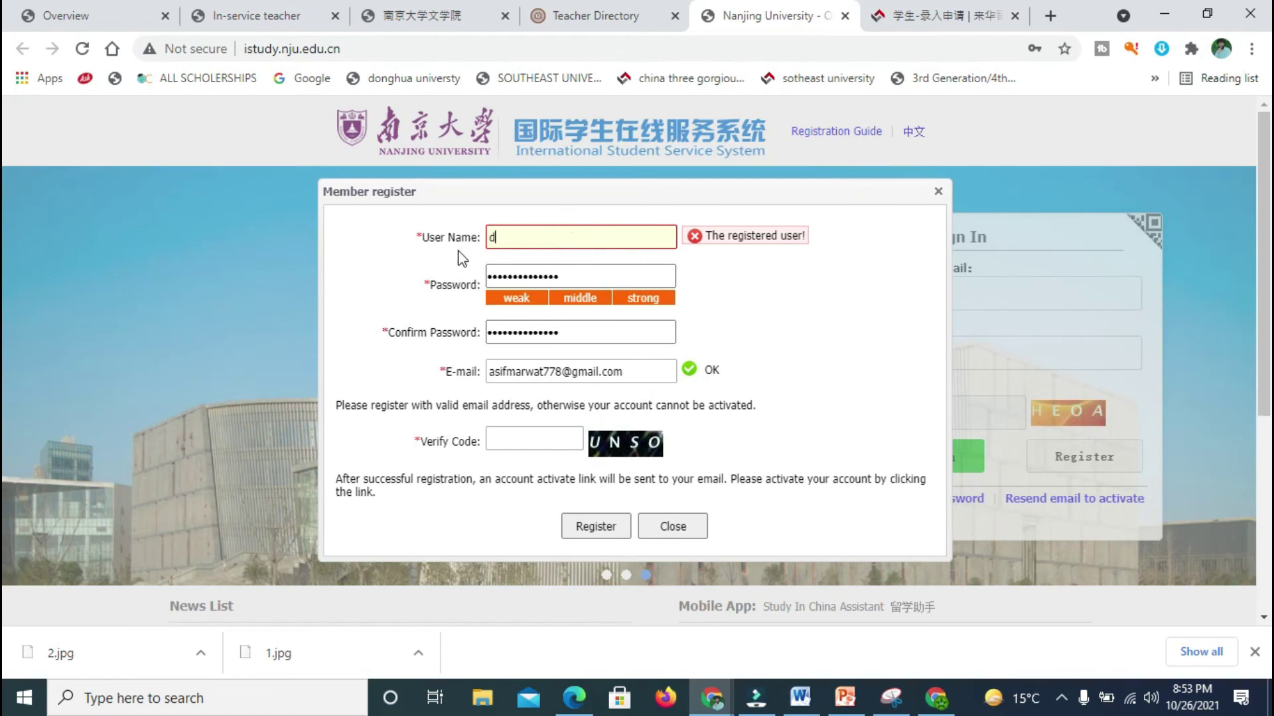
pyautogui.click(556, 441)
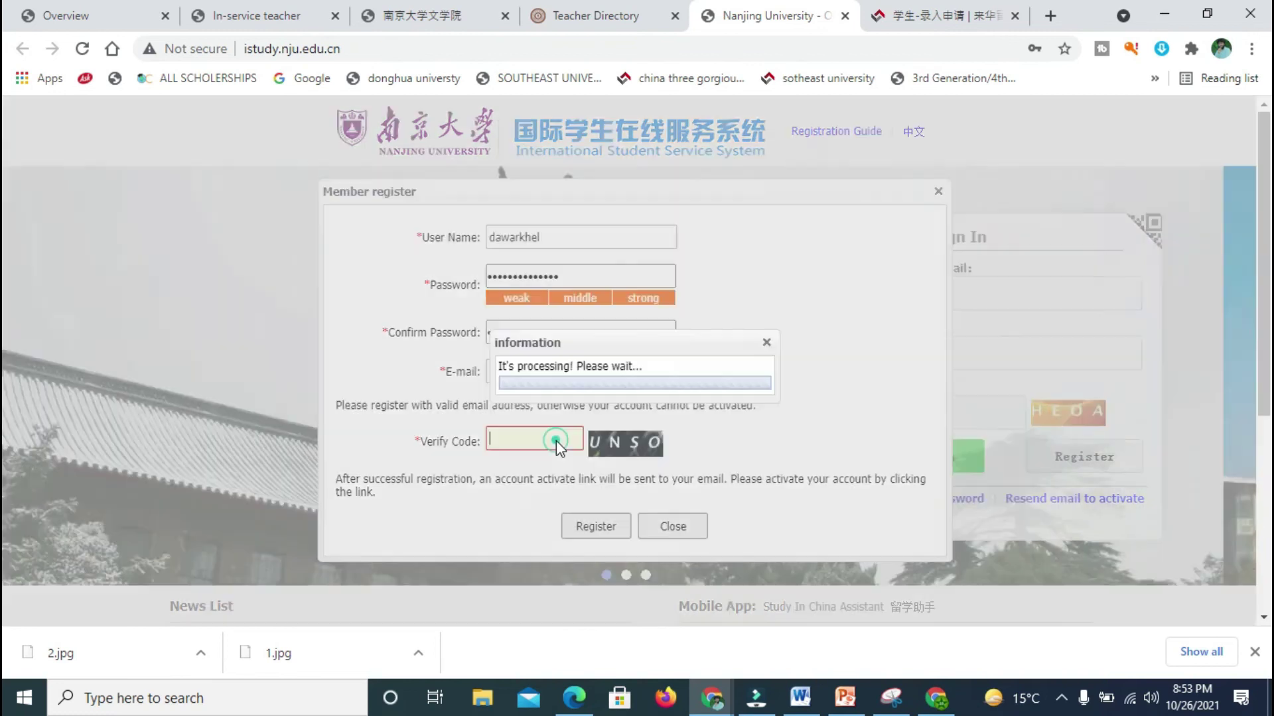
pyautogui.write('UNSO')
# Step: Submit the registration and save the new login in Chrome's password prompt
pyautogui.click(605, 526)
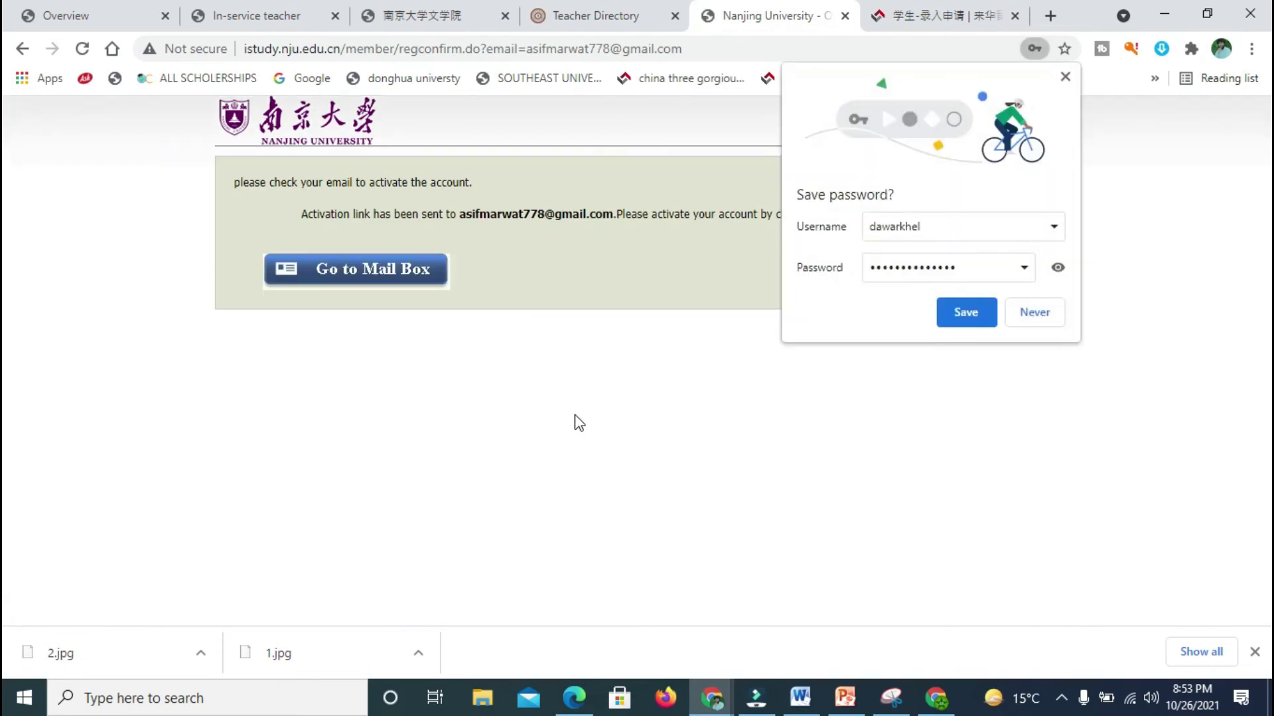
pyautogui.click(955, 321)
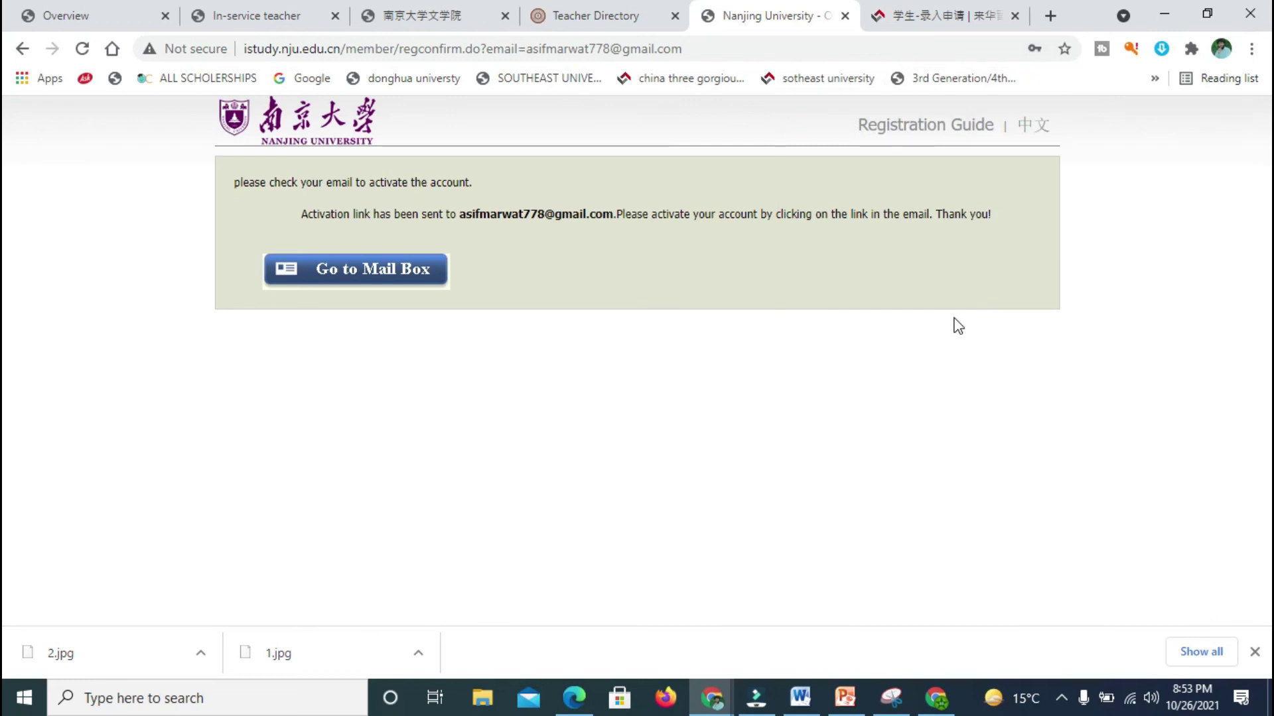
# Step: Open the Nanjing University activation e-mail in Gmail and follow its 'Entry for activation' link
pyautogui.click(361, 288)
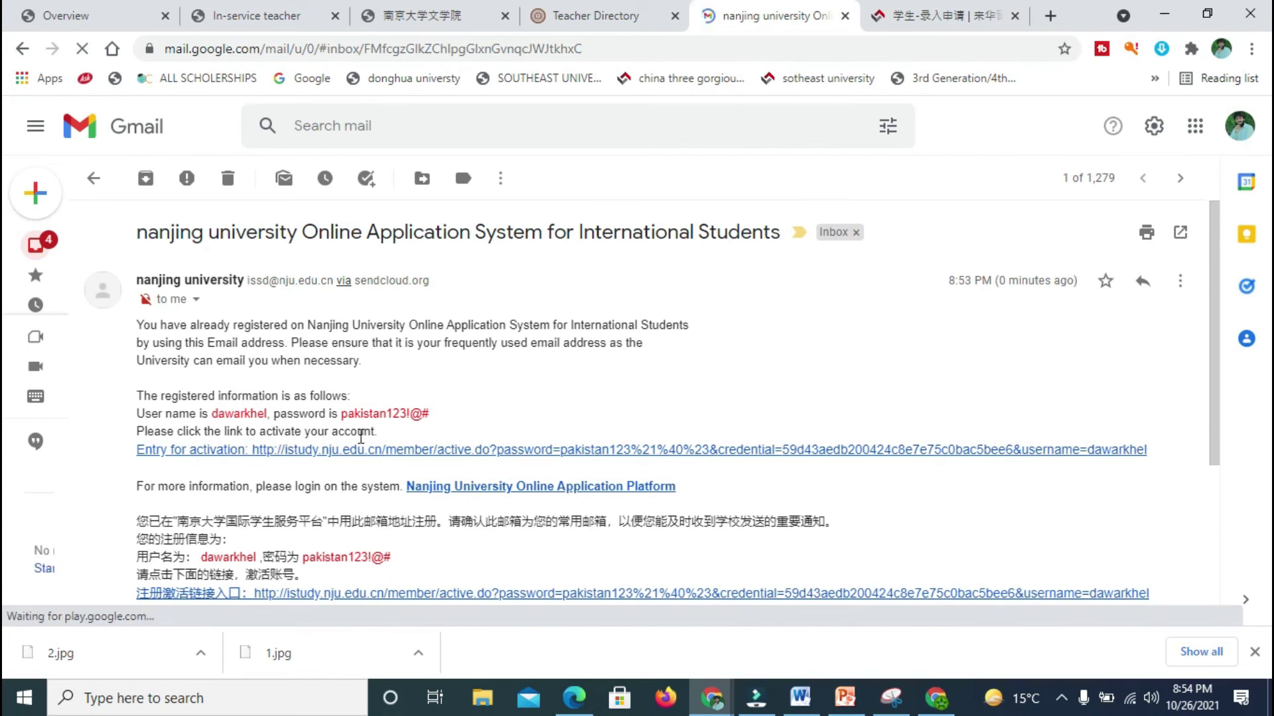
pyautogui.click(406, 450)
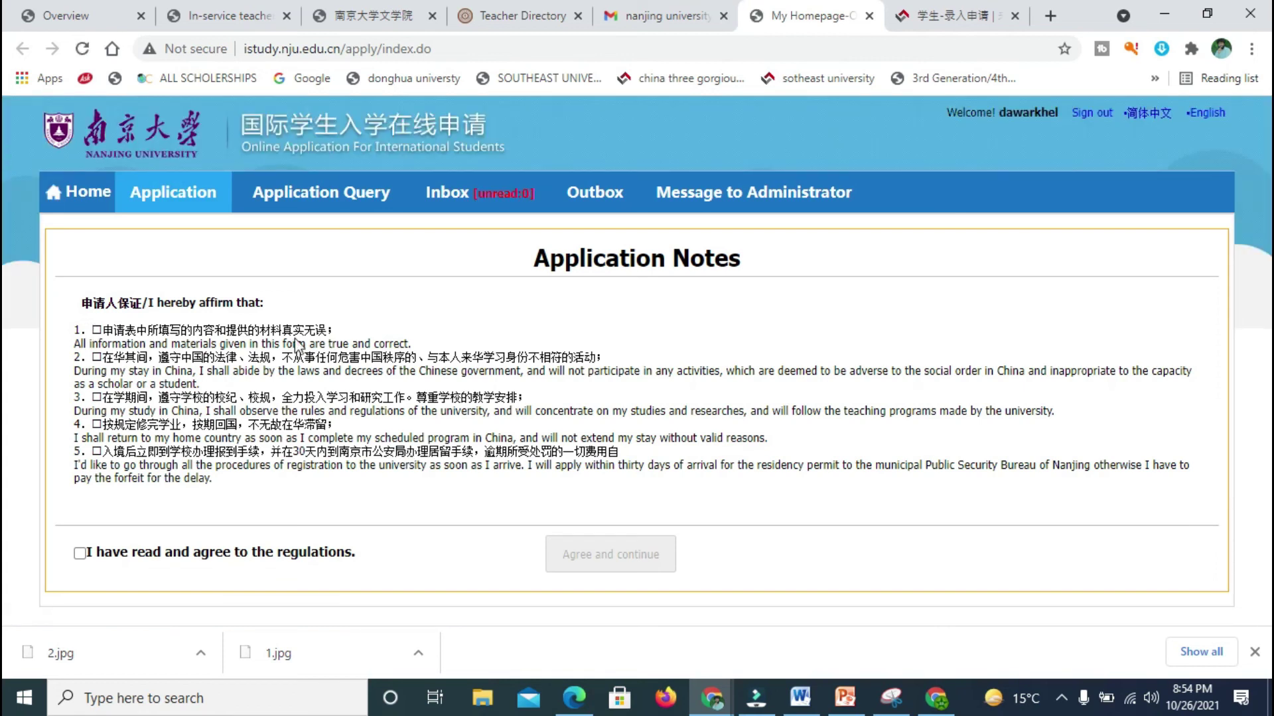
# Step: Agree to the application regulations and continue past the Application Notes
pyautogui.click(97, 335)
pyautogui.click(97, 335)
pyautogui.click(97, 335)
pyautogui.click(80, 554)
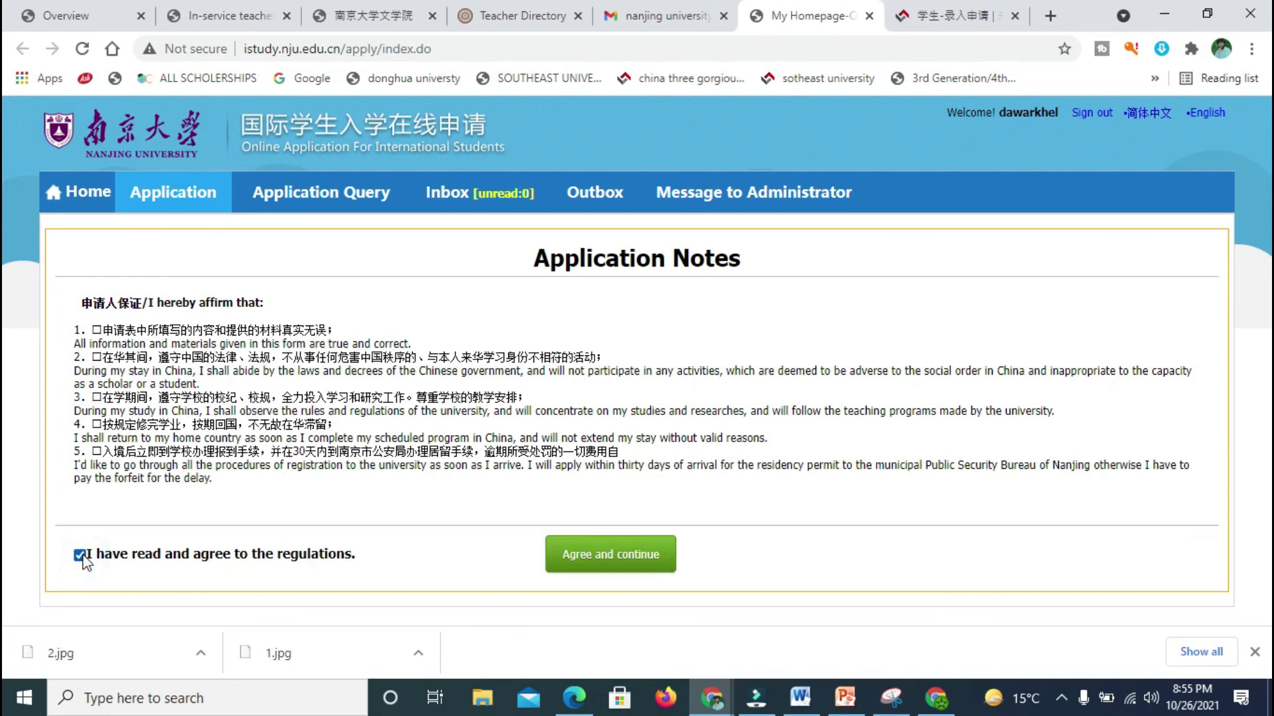
pyautogui.click(614, 555)
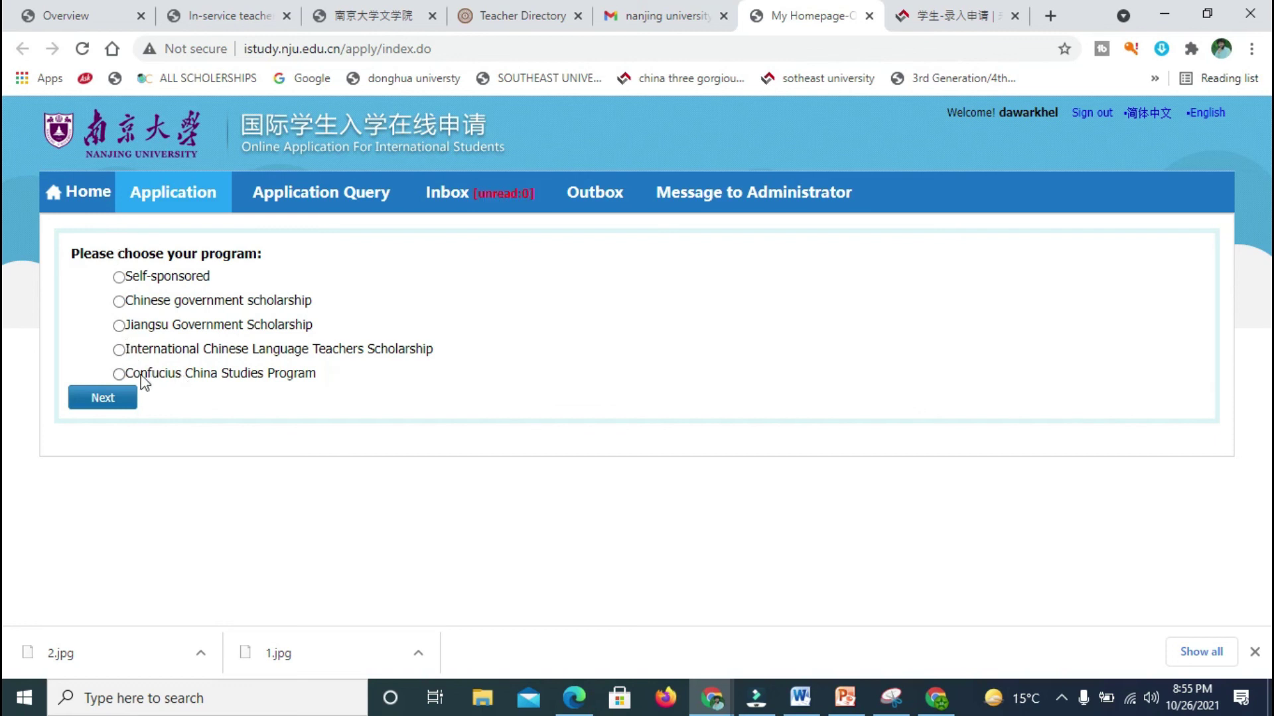
# Step: Choose the Chinese government scholarship program and Master Student type to list Master study plans
pyautogui.click(119, 302)
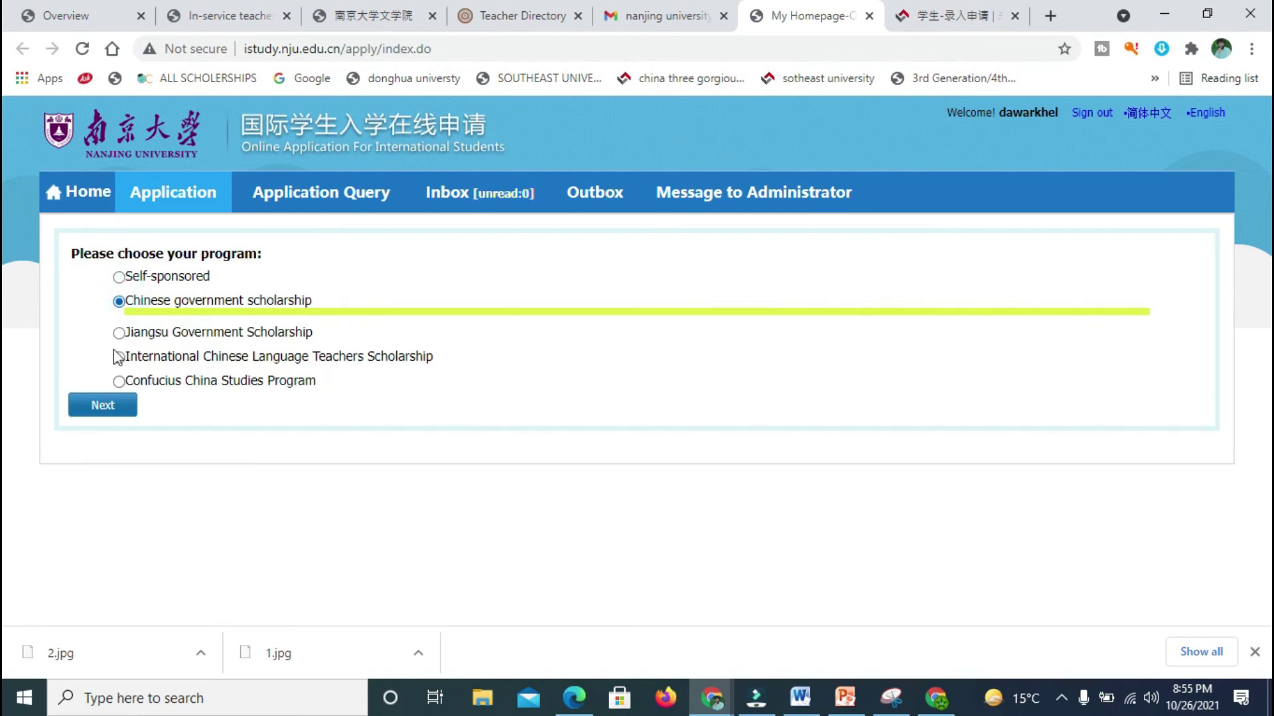
pyautogui.click(102, 406)
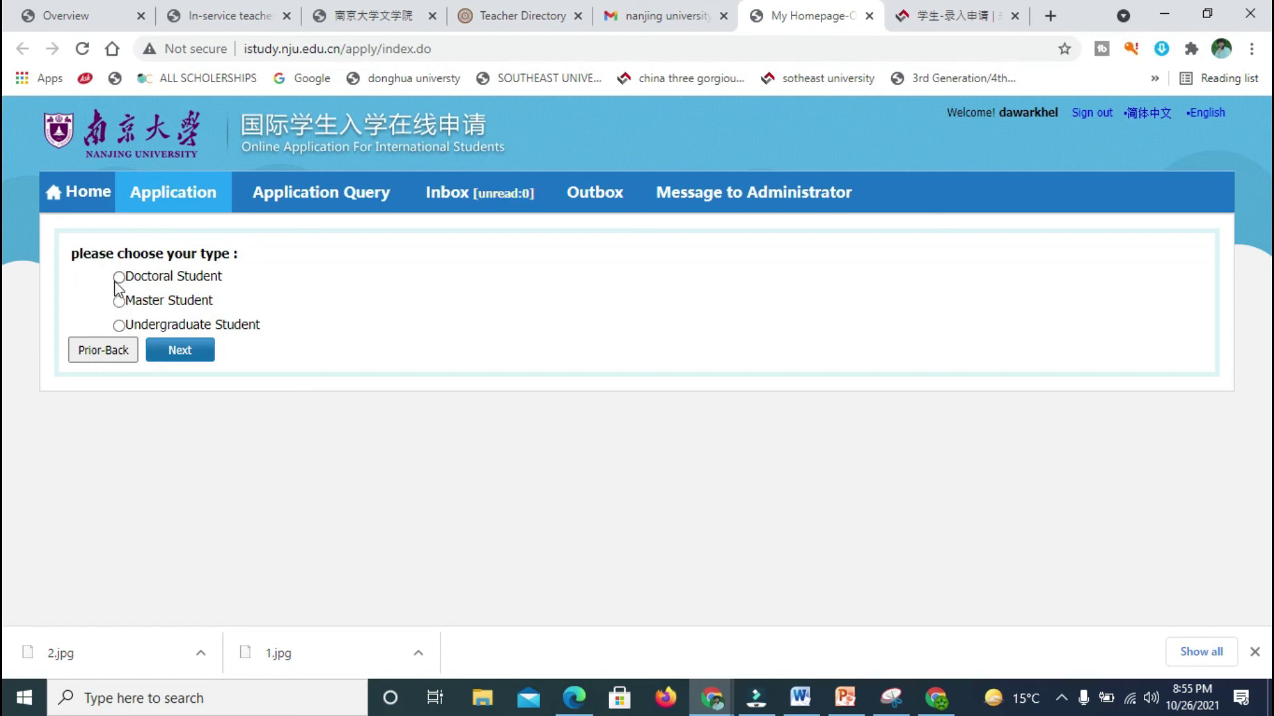
pyautogui.click(119, 278)
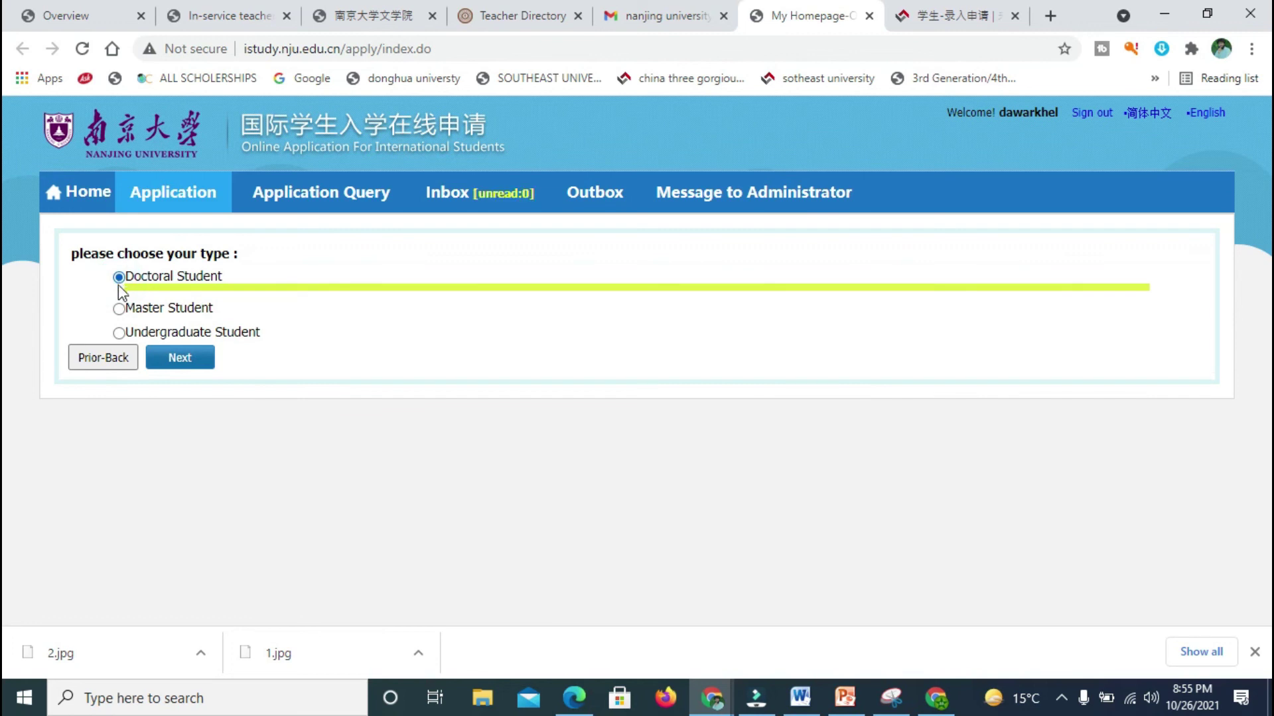
pyautogui.click(120, 307)
pyautogui.click(161, 358)
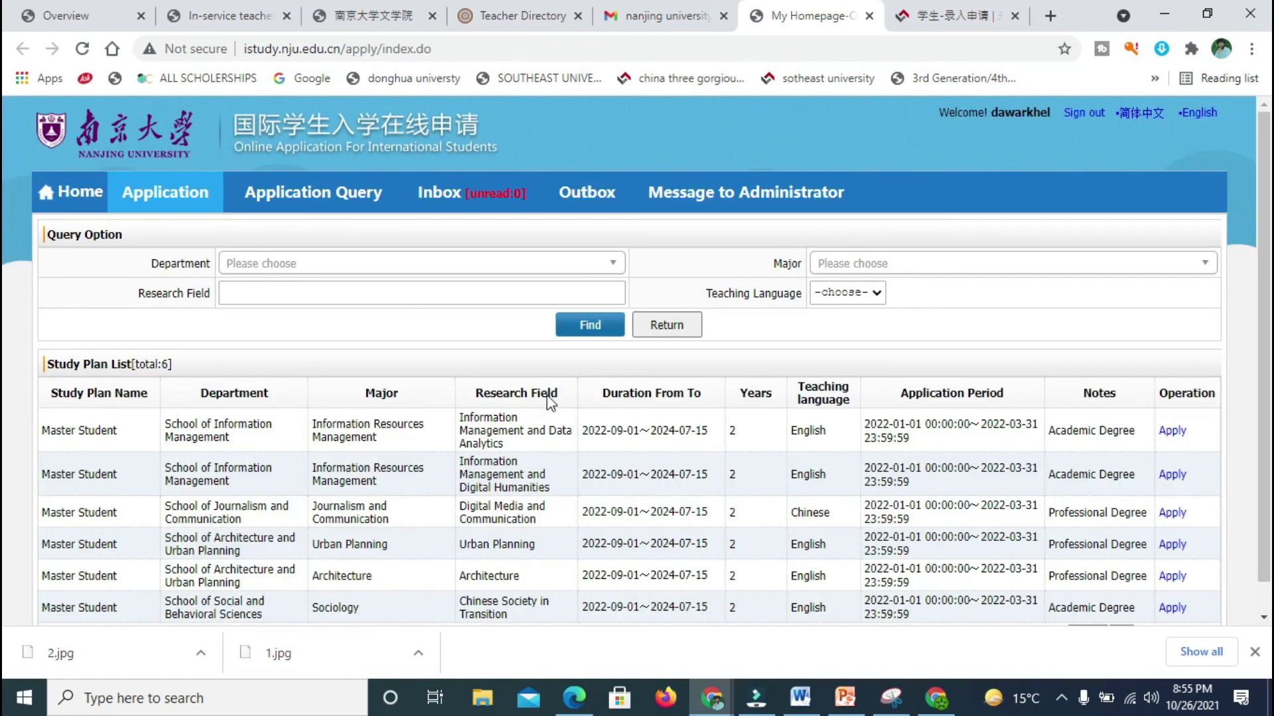
# Step: Filter plans by School of Architecture and Urban Planning, major Architecture, research field 'design', English teaching
pyautogui.click(614, 265)
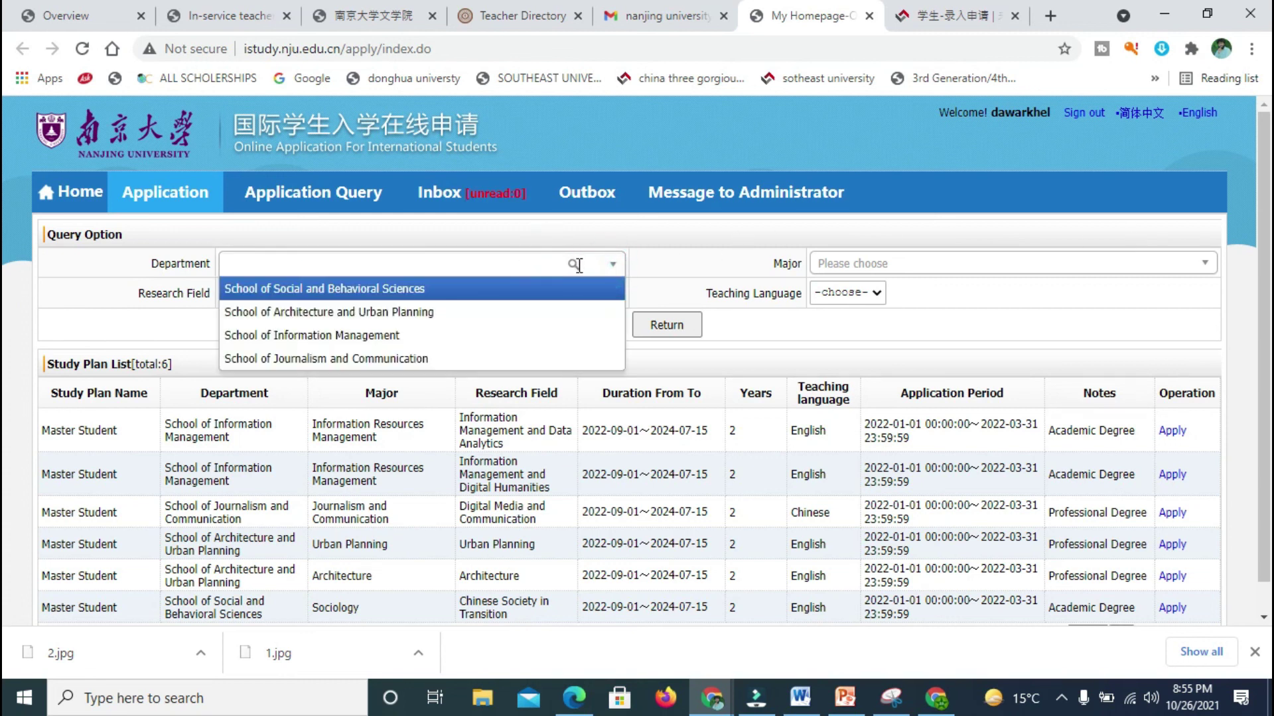
pyautogui.click(400, 313)
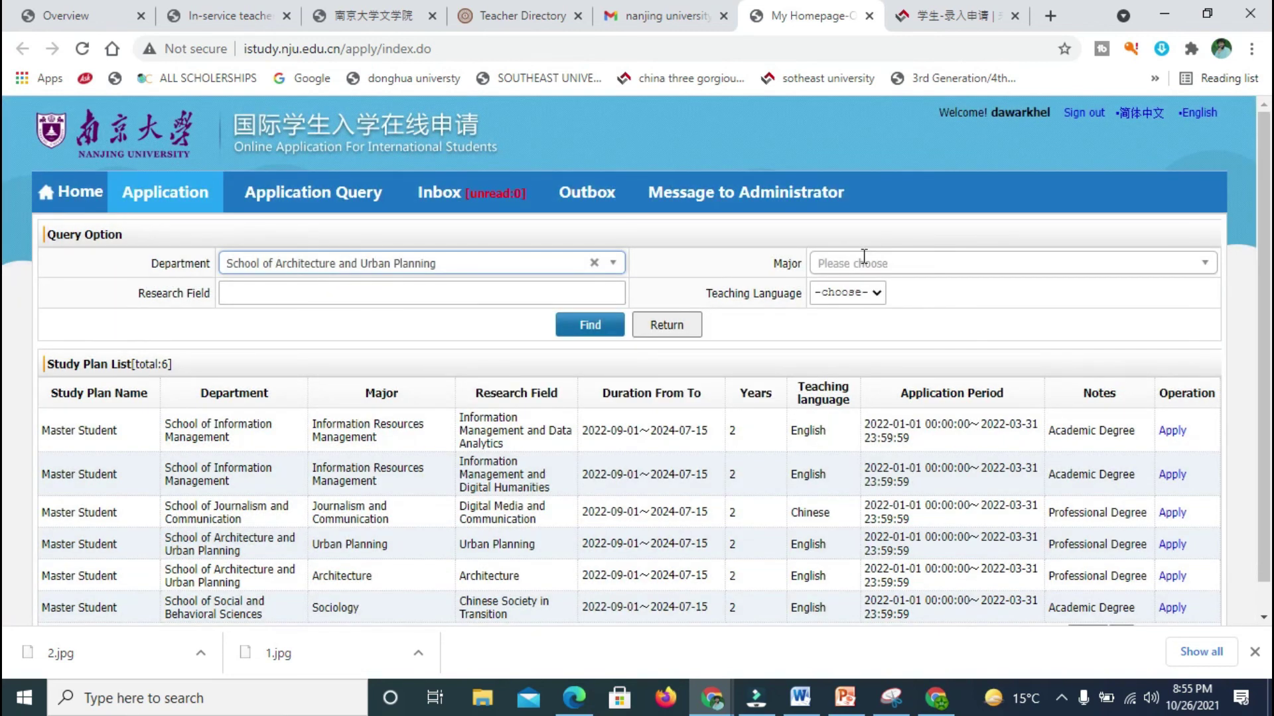
pyautogui.click(859, 263)
pyautogui.click(849, 312)
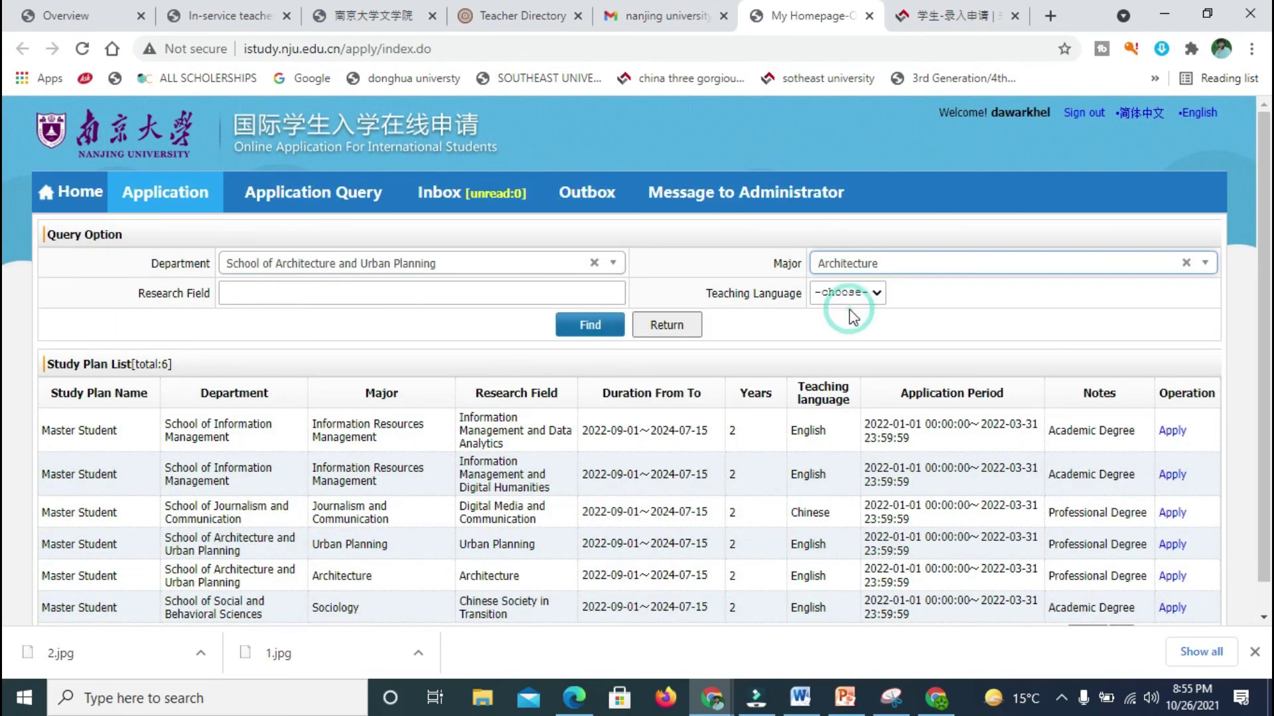
pyautogui.click(437, 293)
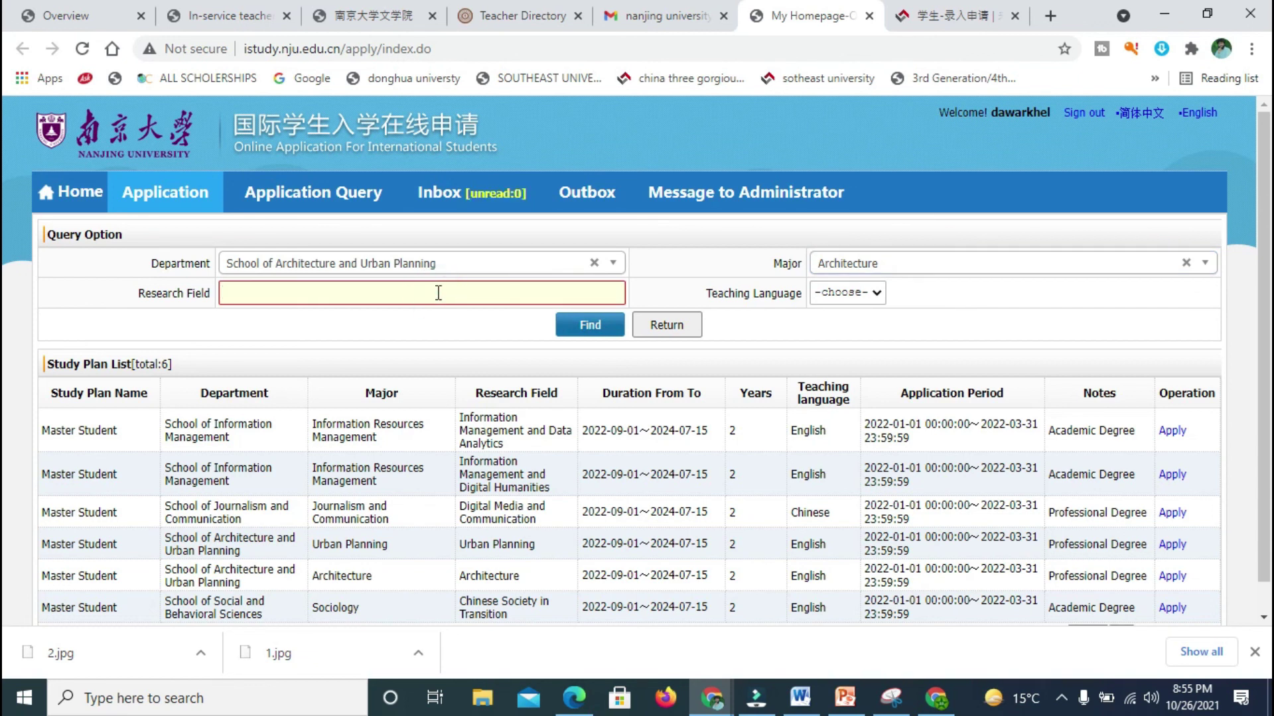
pyautogui.write('designing')
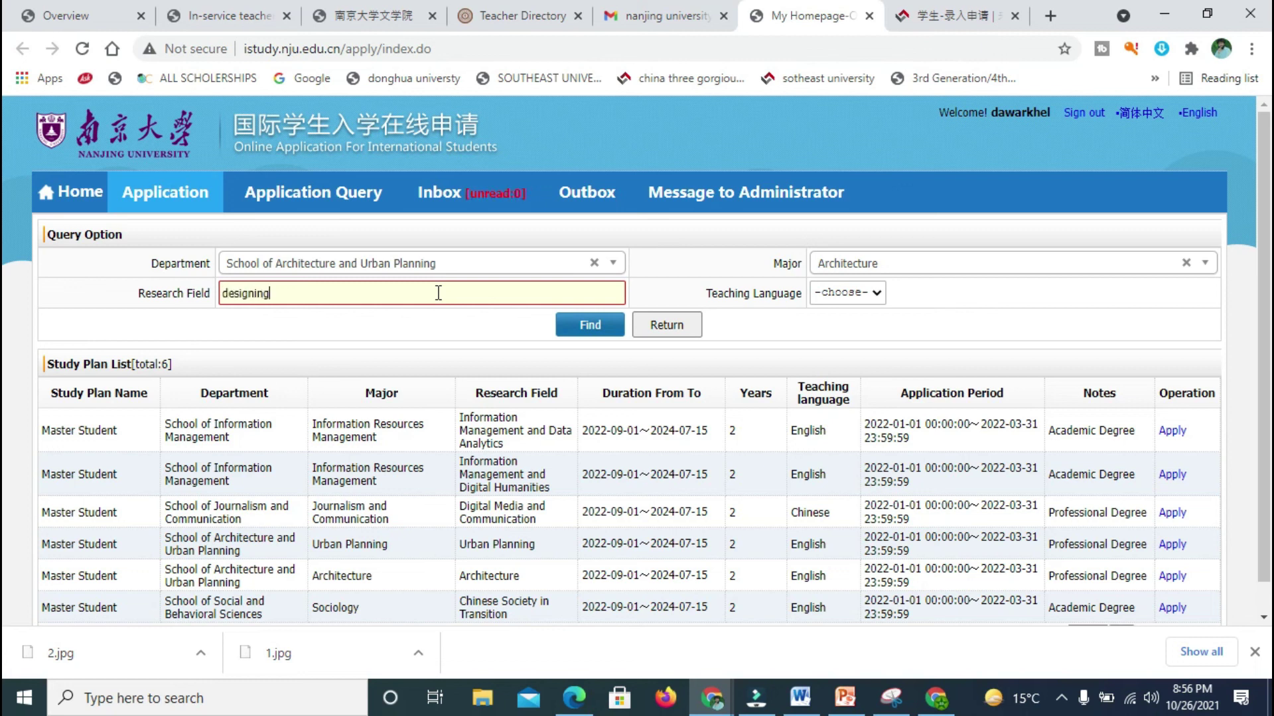
pyautogui.click(858, 293)
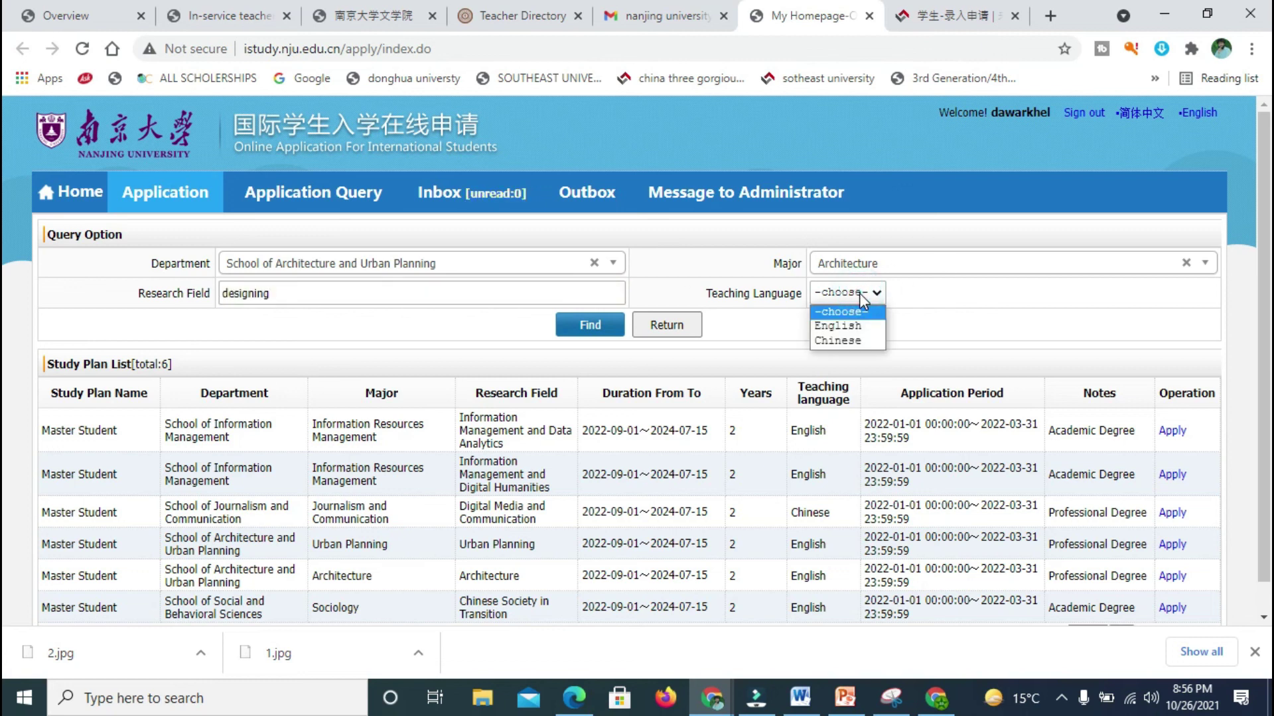
pyautogui.click(857, 326)
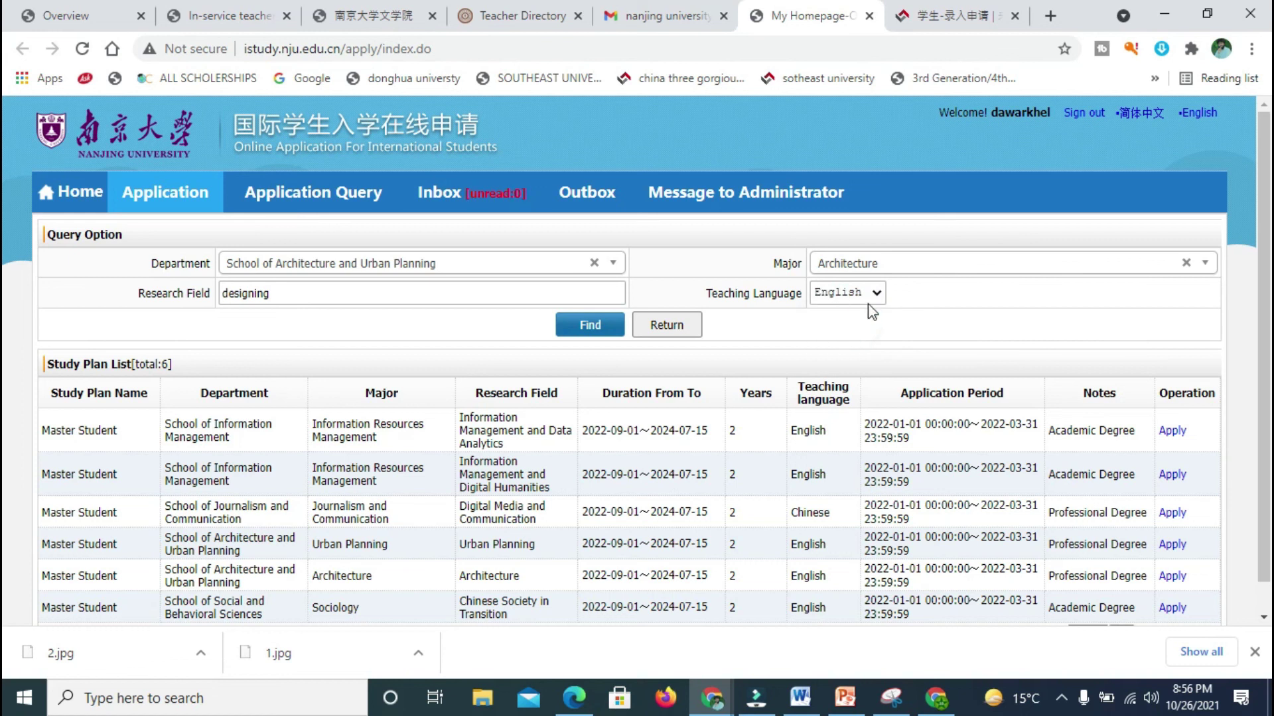
pyautogui.click(870, 300)
pyautogui.click(937, 304)
# Step: Run the filtered study plan search, which finds no plans, and go back
pyautogui.scroll(-1, 5, 278)
pyautogui.click(556, 293)
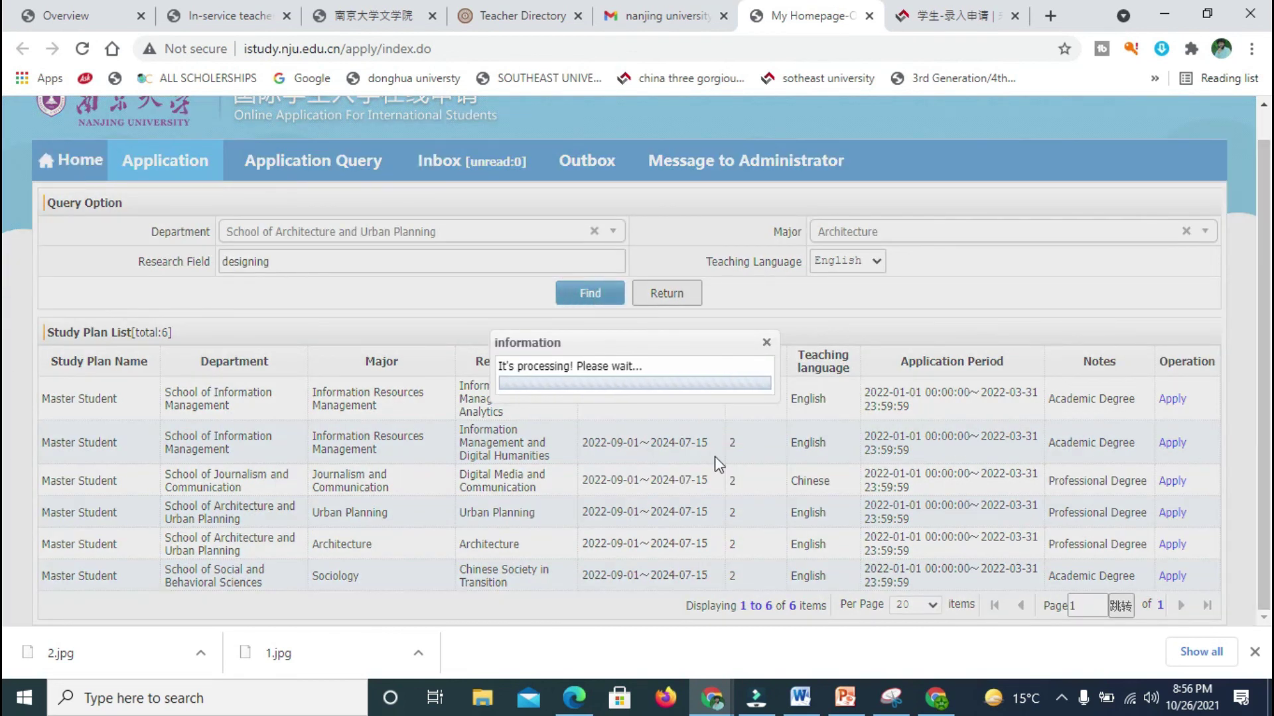
pyautogui.click(765, 343)
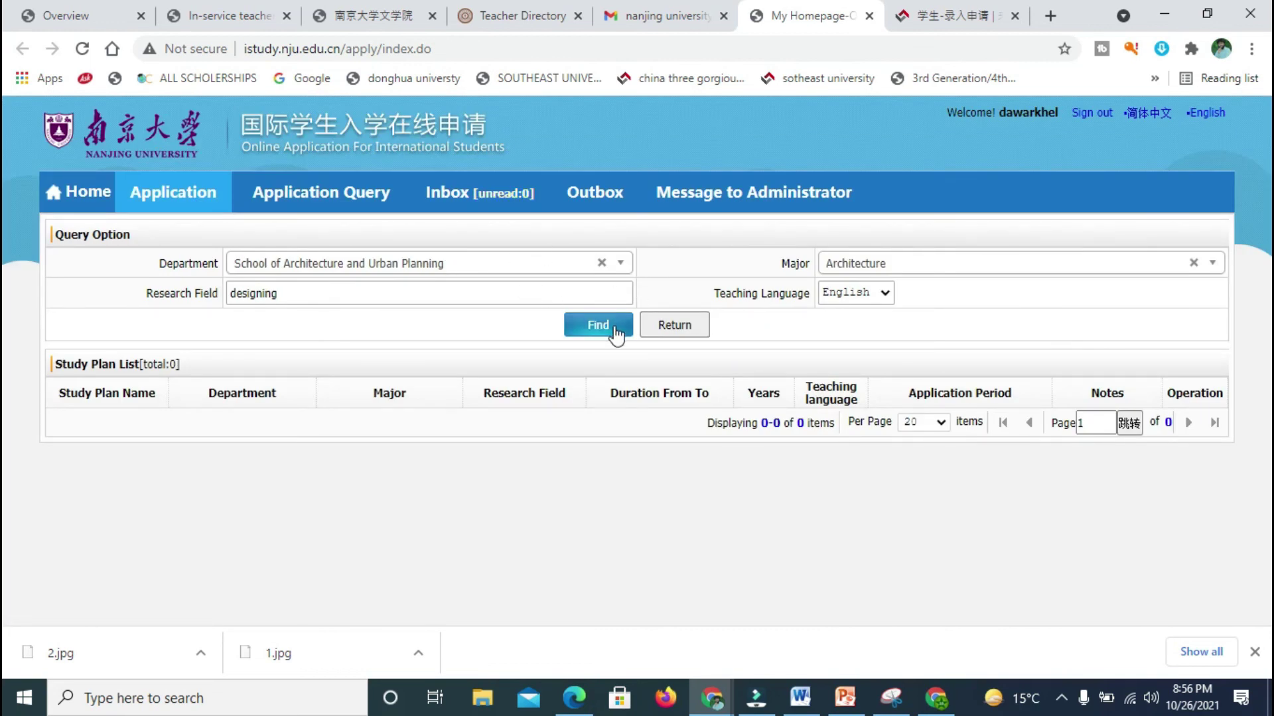
pyautogui.click(650, 325)
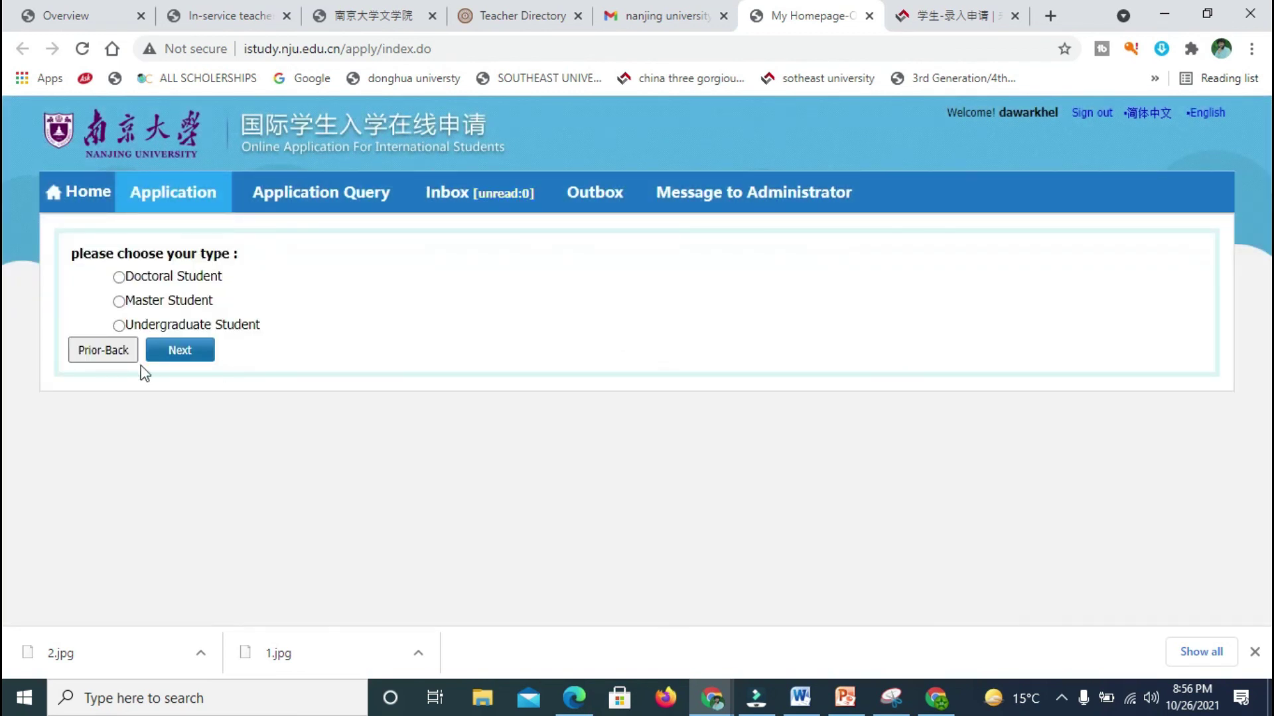
# Step: Choose the Master Student type to list the six Master study plans
pyautogui.click(118, 302)
pyautogui.click(179, 357)
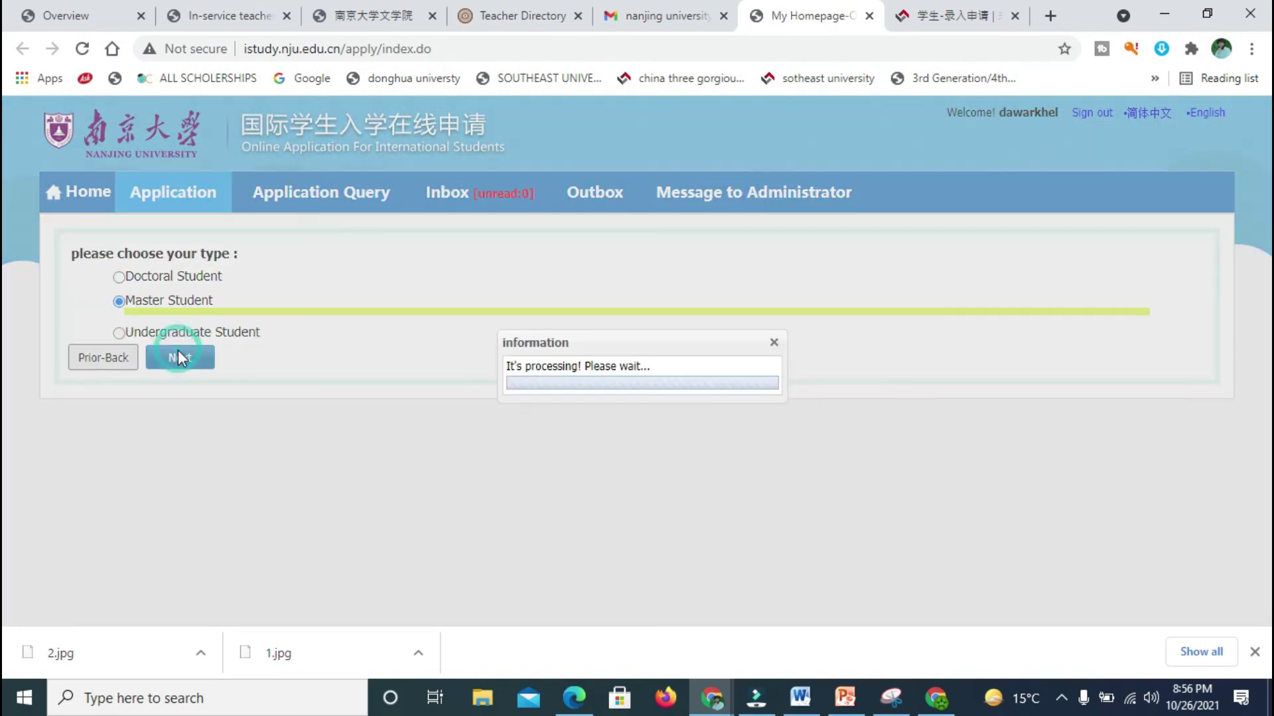
pyautogui.scroll(-1, 3, 259)
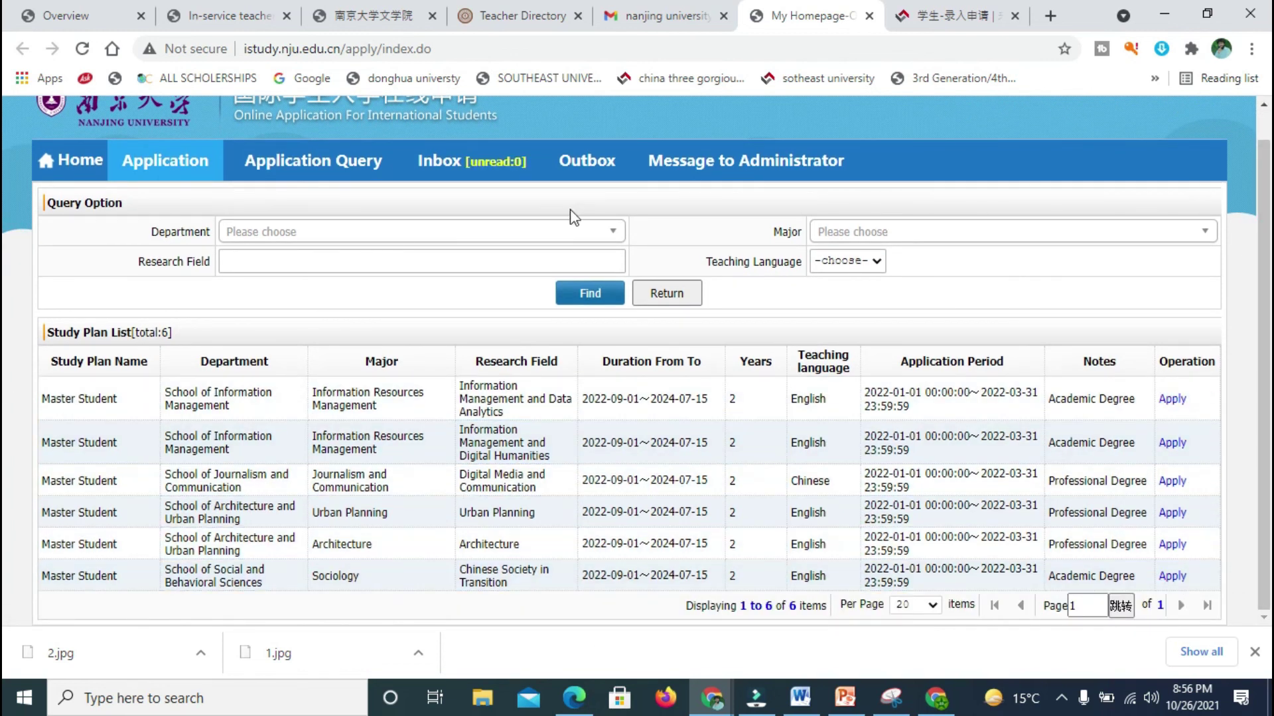
# Step: Apply to the first Master plan and dismiss the warning that applications open 2022-01-01
pyautogui.click(481, 231)
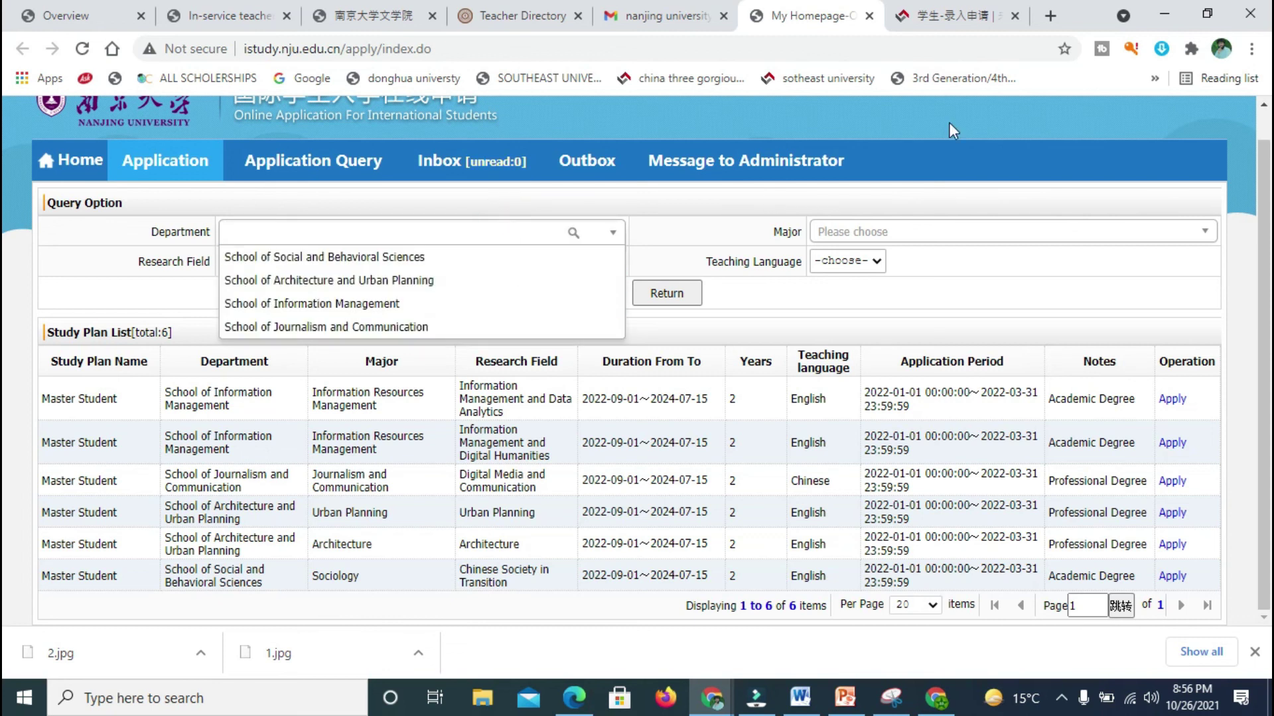
pyautogui.click(874, 224)
pyautogui.click(753, 295)
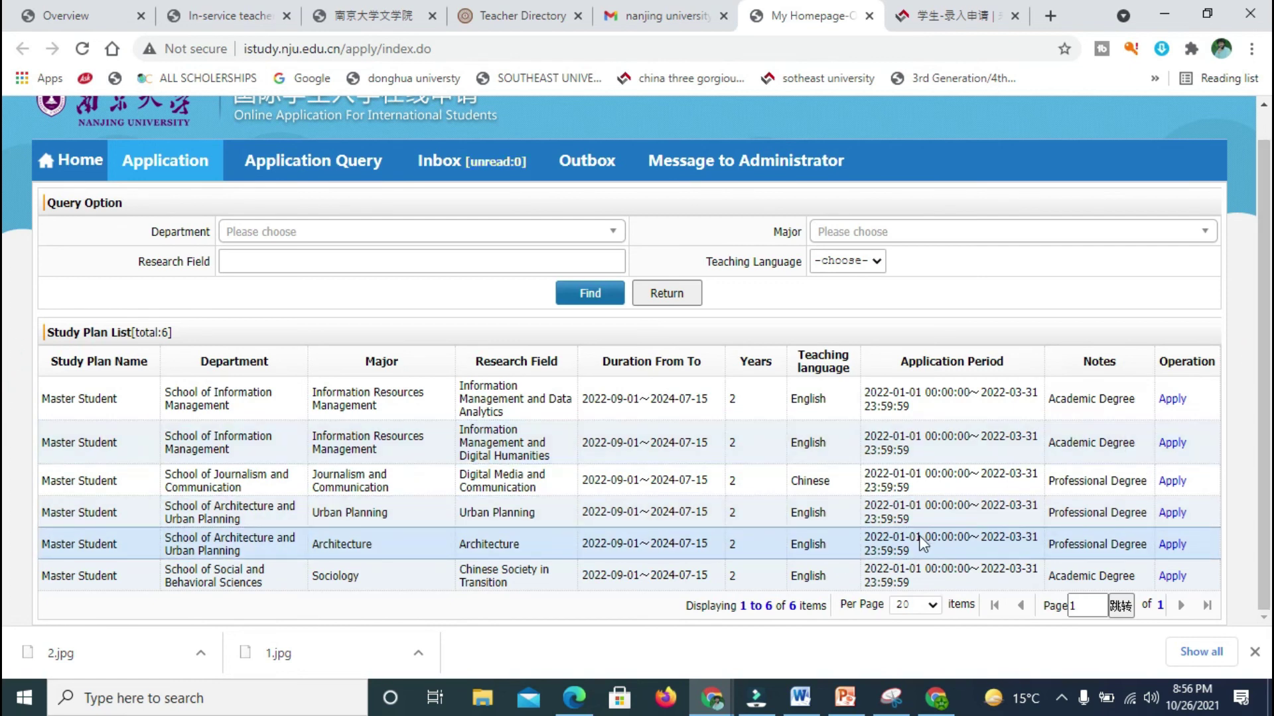
pyautogui.click(1171, 399)
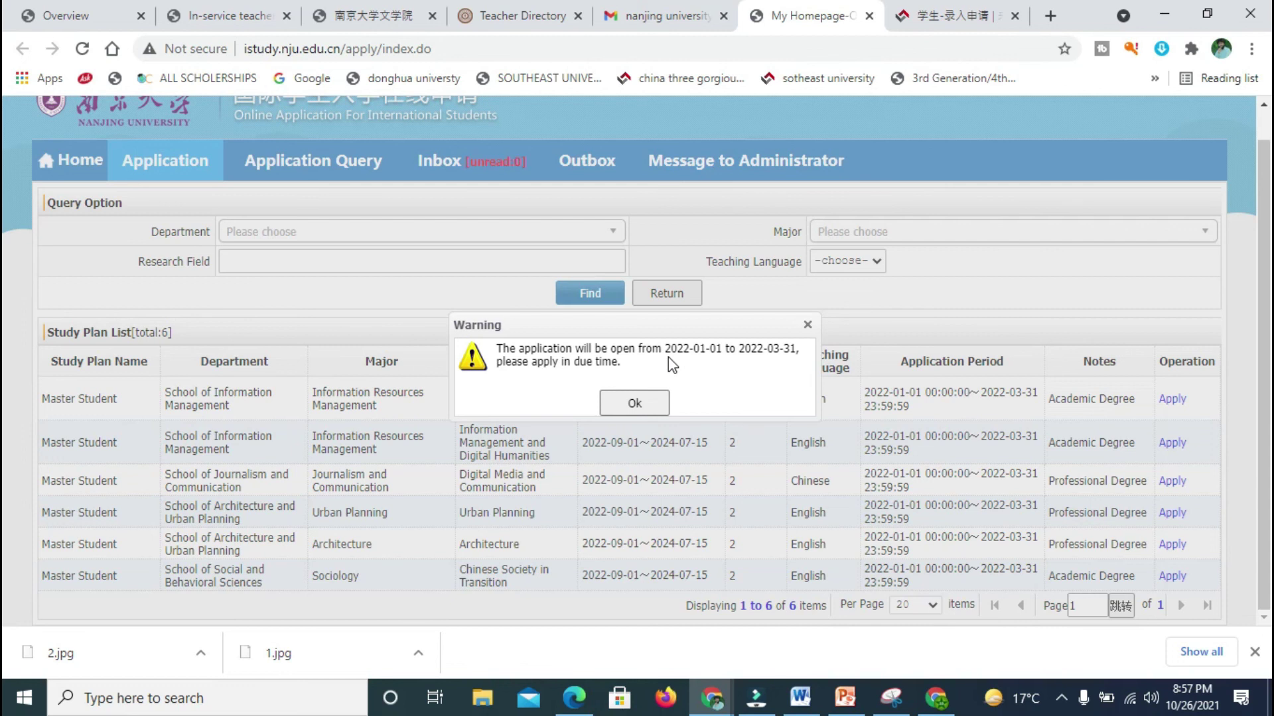
pyautogui.click(634, 402)
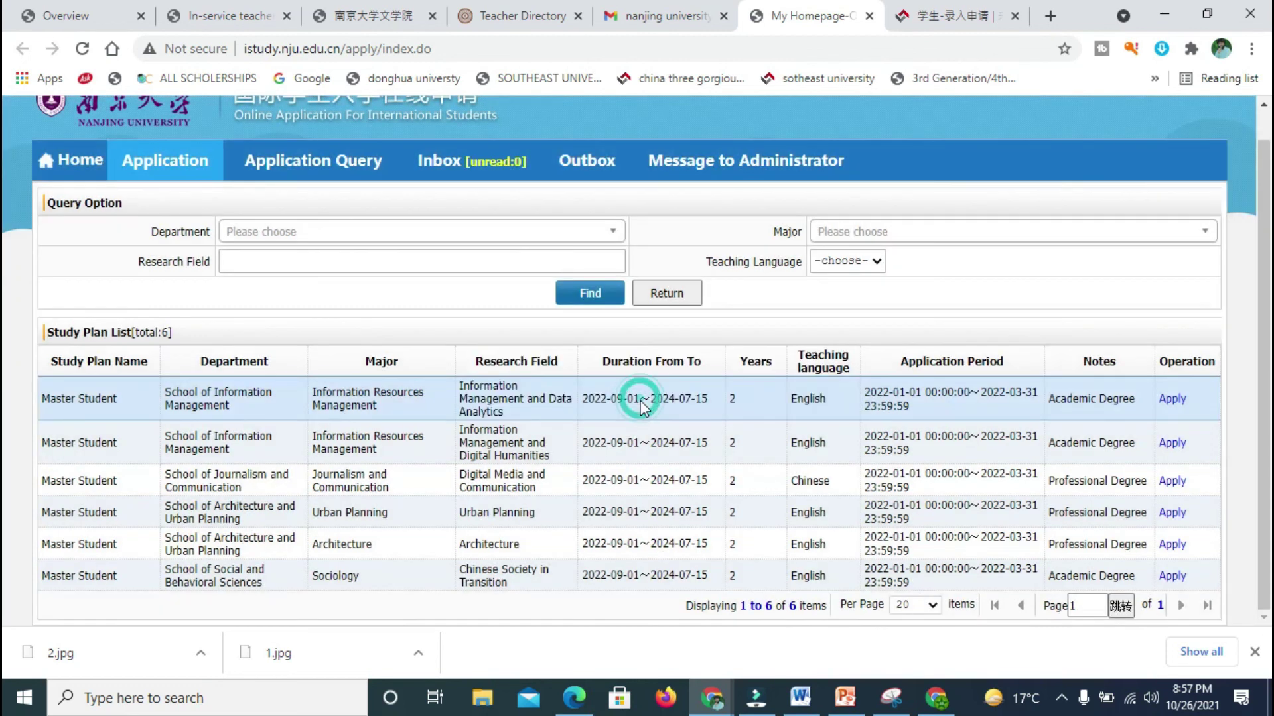